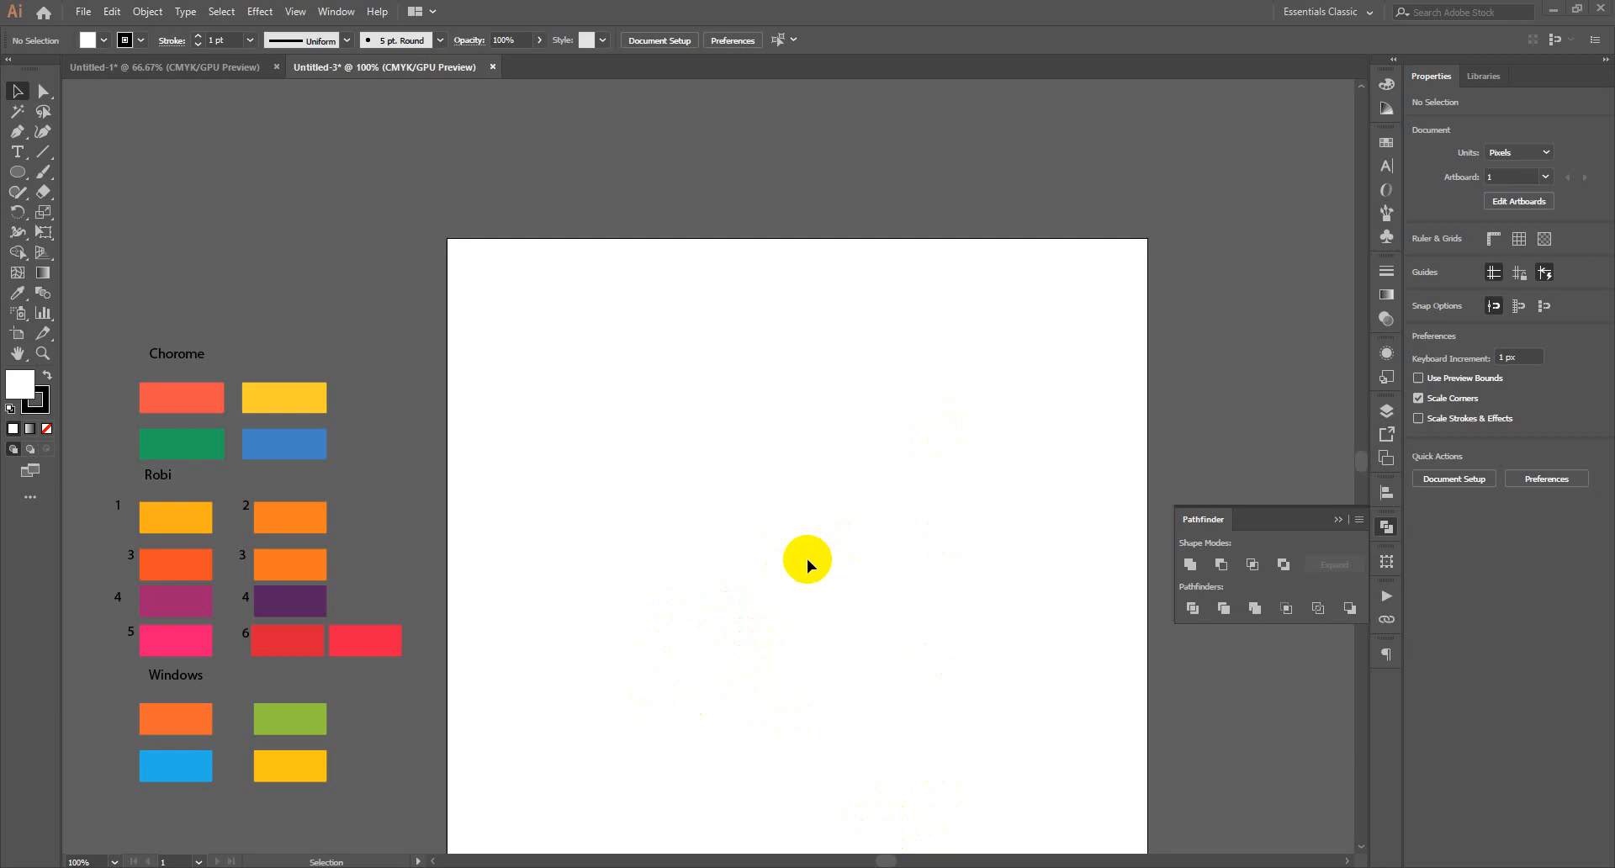
# Draw three concentric circles about 311, 170 and 106 px in diameter on the upper part of the artboard.
pyautogui.click(20, 174)
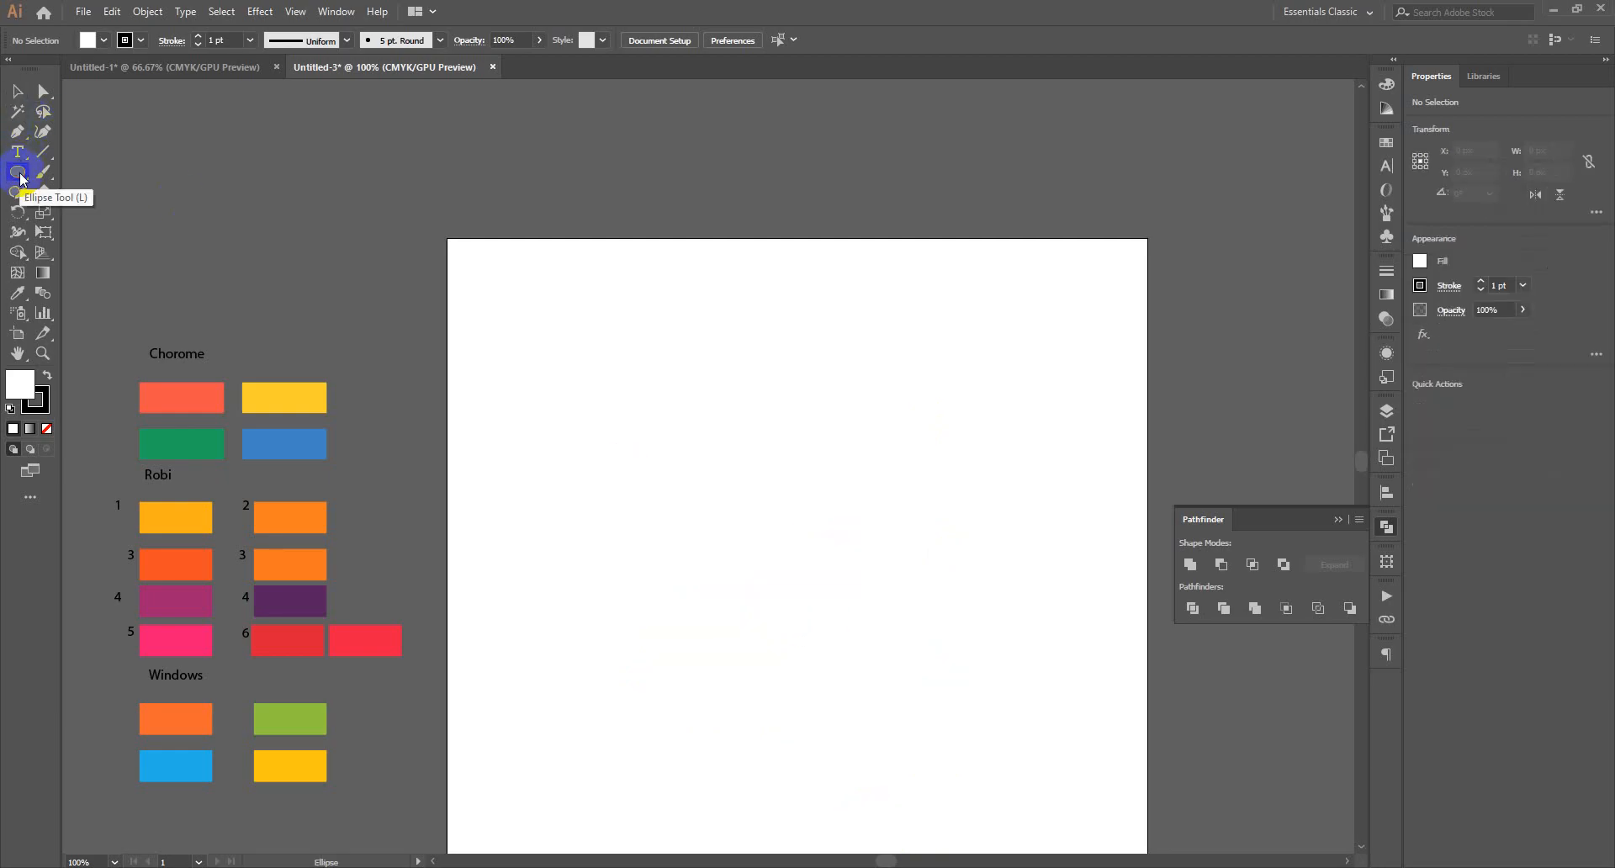
pyautogui.moveTo(729, 440); pyautogui.dragTo(911, 588)
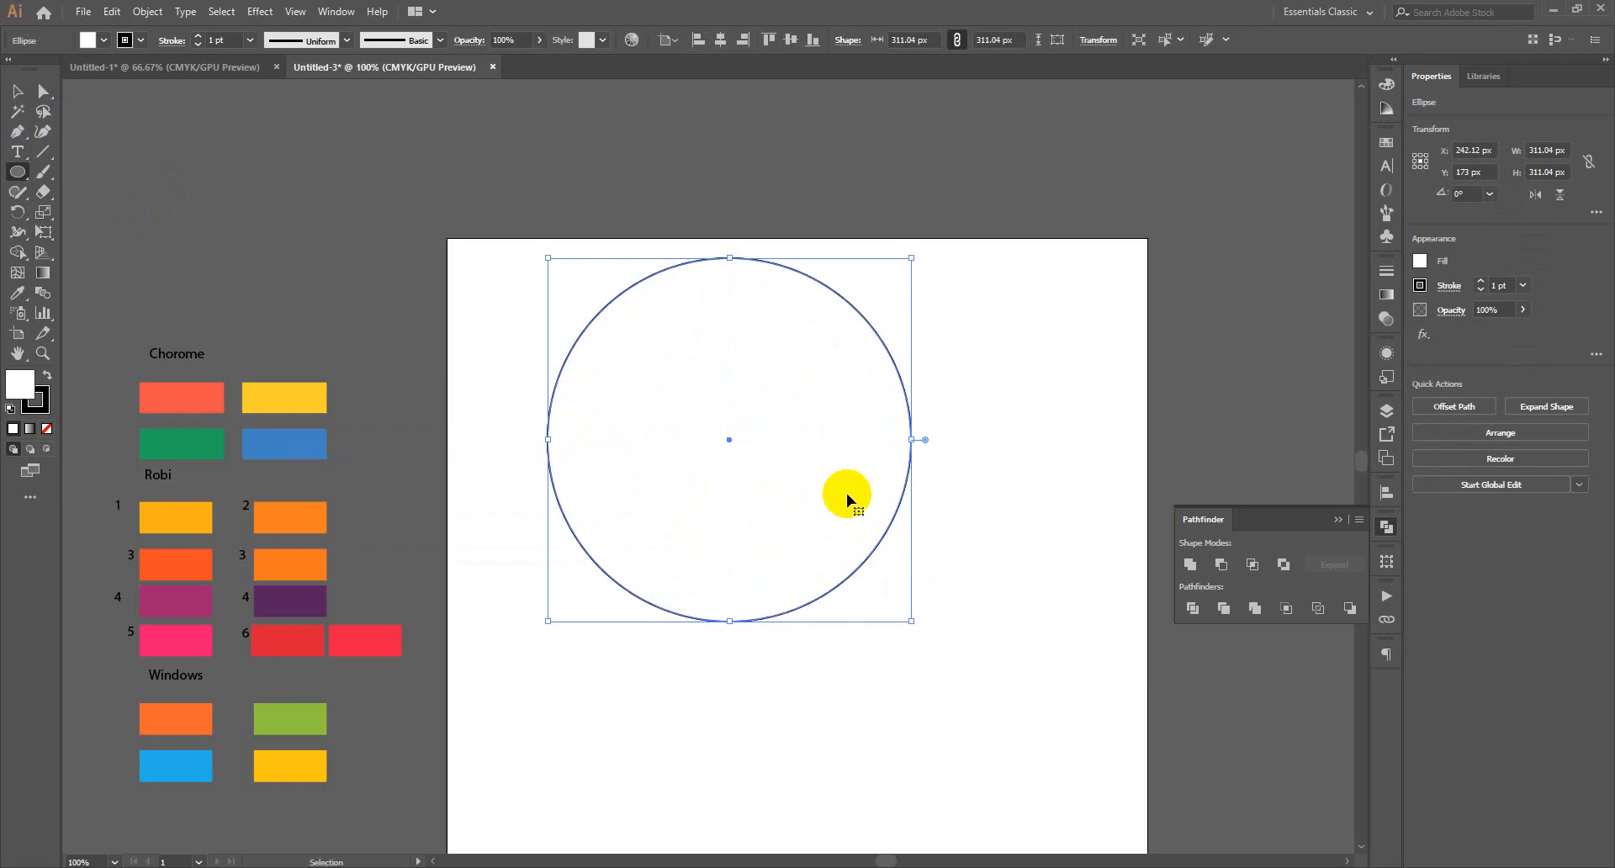
pyautogui.moveTo(911, 622); pyautogui.dragTo(805, 504)
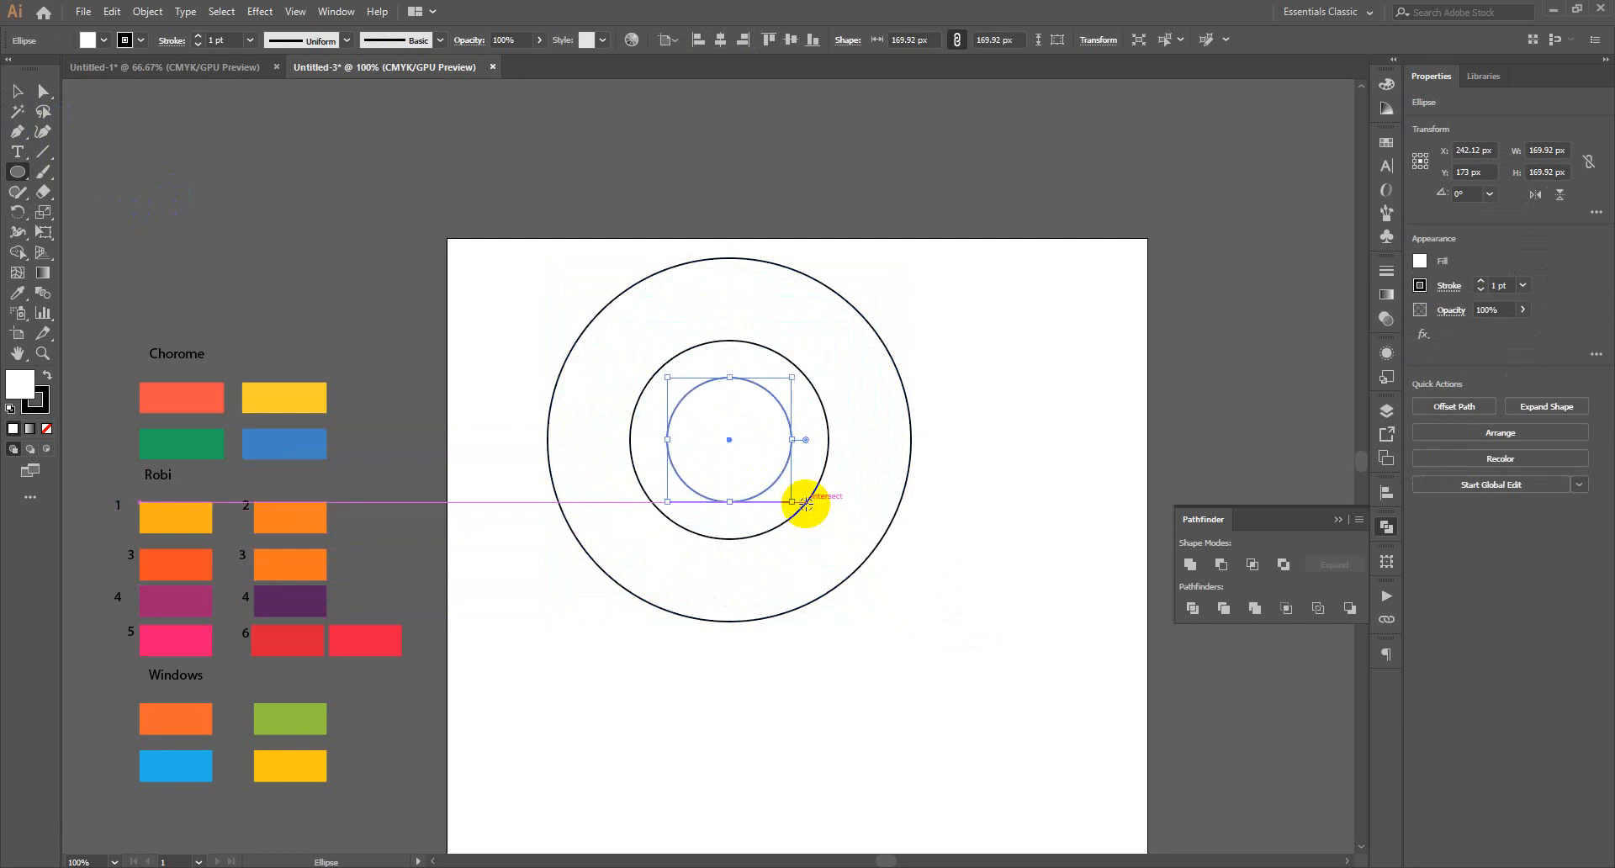
pyautogui.click(18, 92)
pyautogui.click(876, 565)
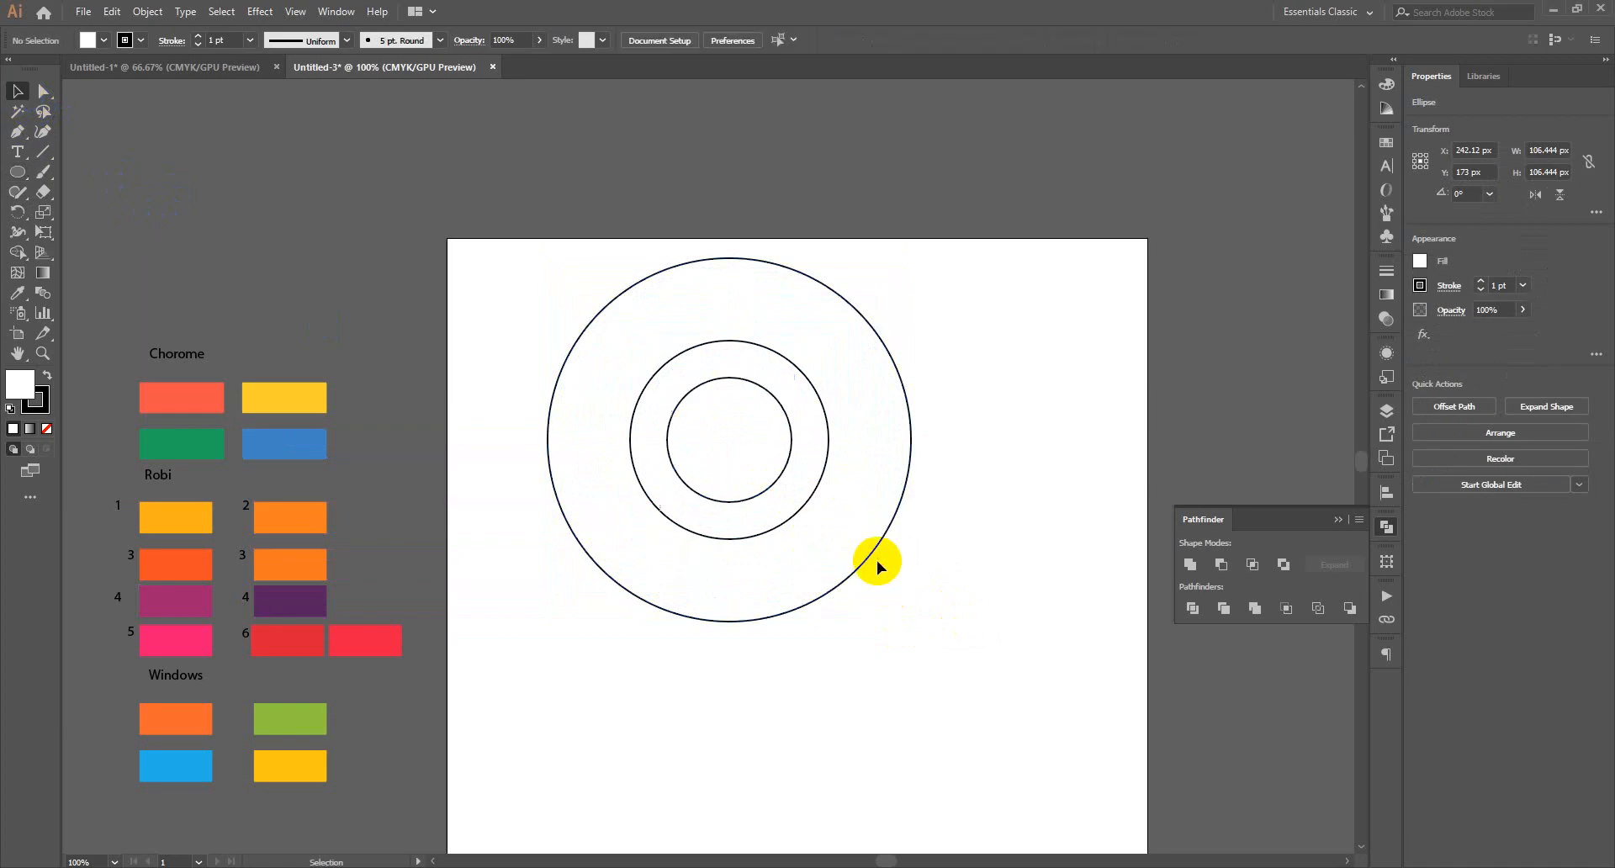
# Draw a horizontal line about 287 px long from the top of the middle circle out past the outer circle.
pyautogui.click(38, 153)
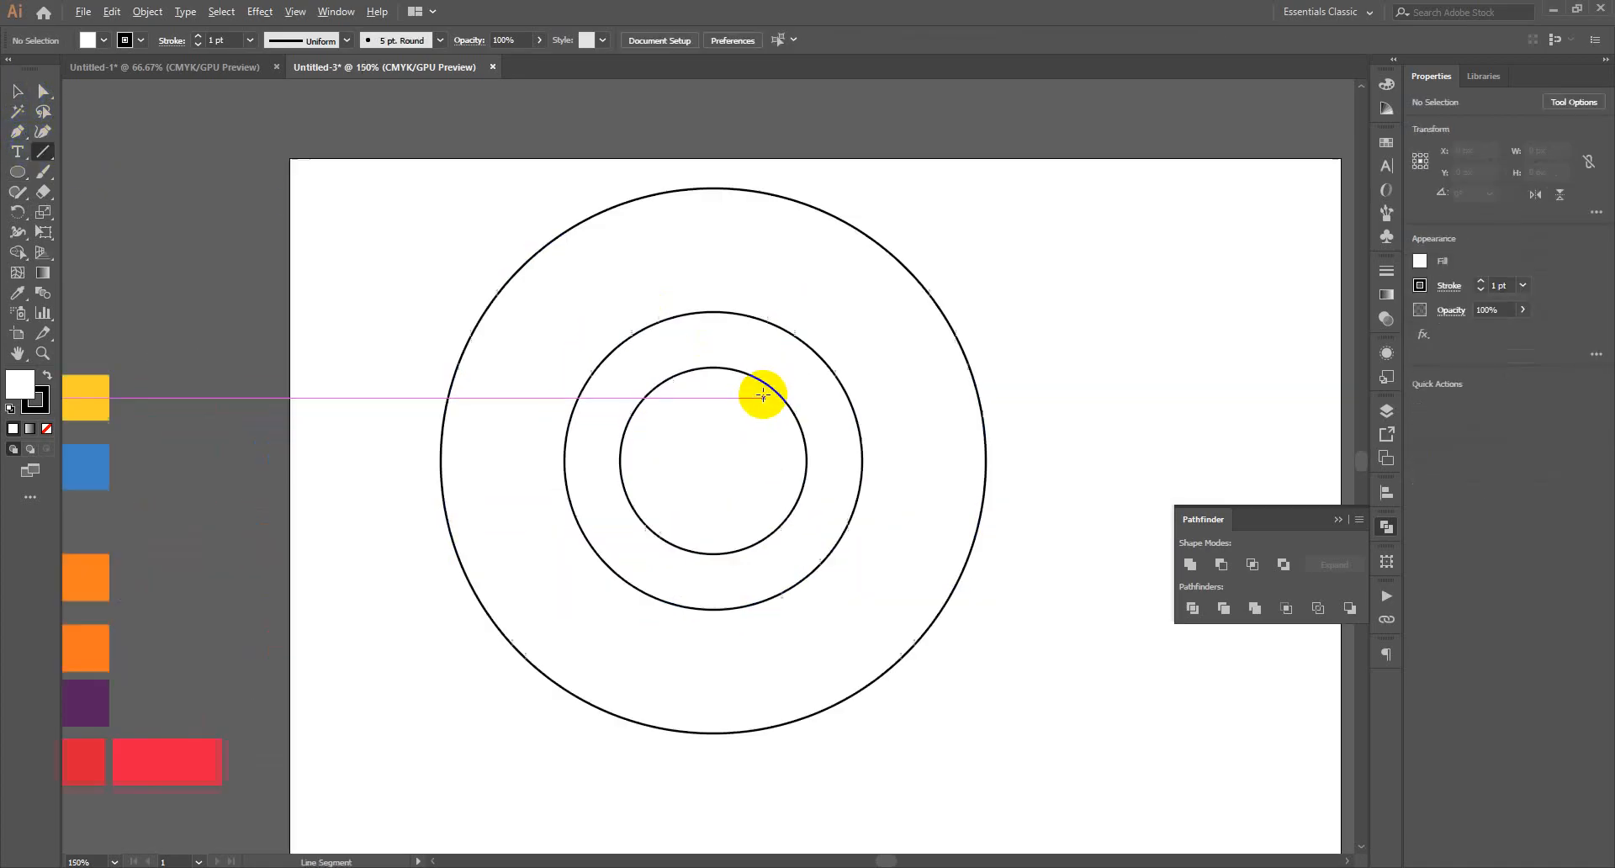
pyautogui.scroll(1, 760, 396)
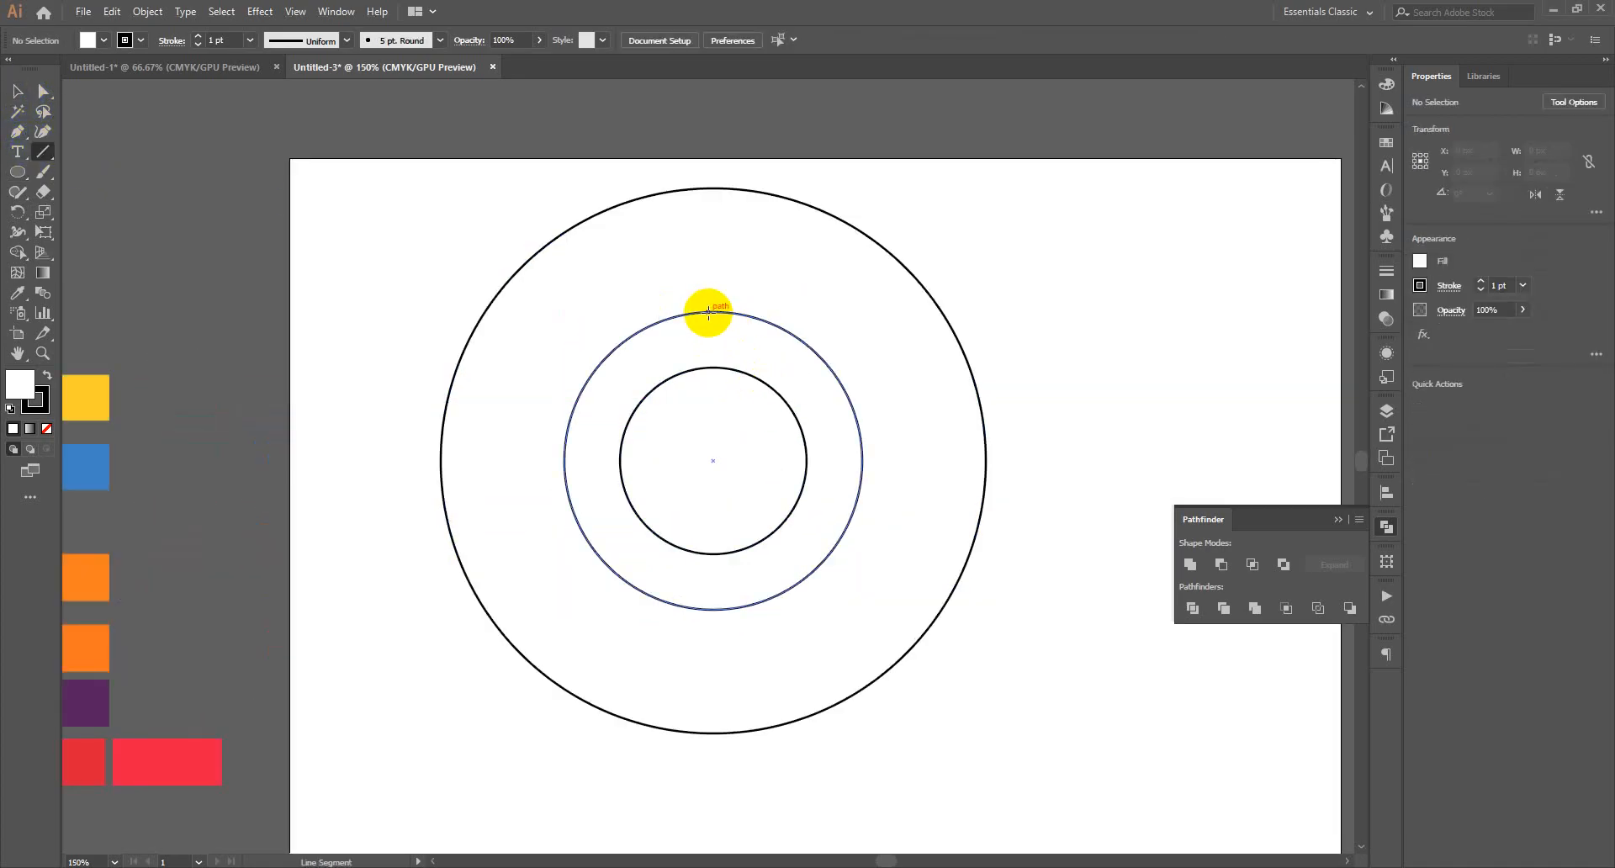
pyautogui.moveTo(708, 313); pyautogui.dragTo(1211, 320)
pyautogui.scroll(-1, 854, 429)
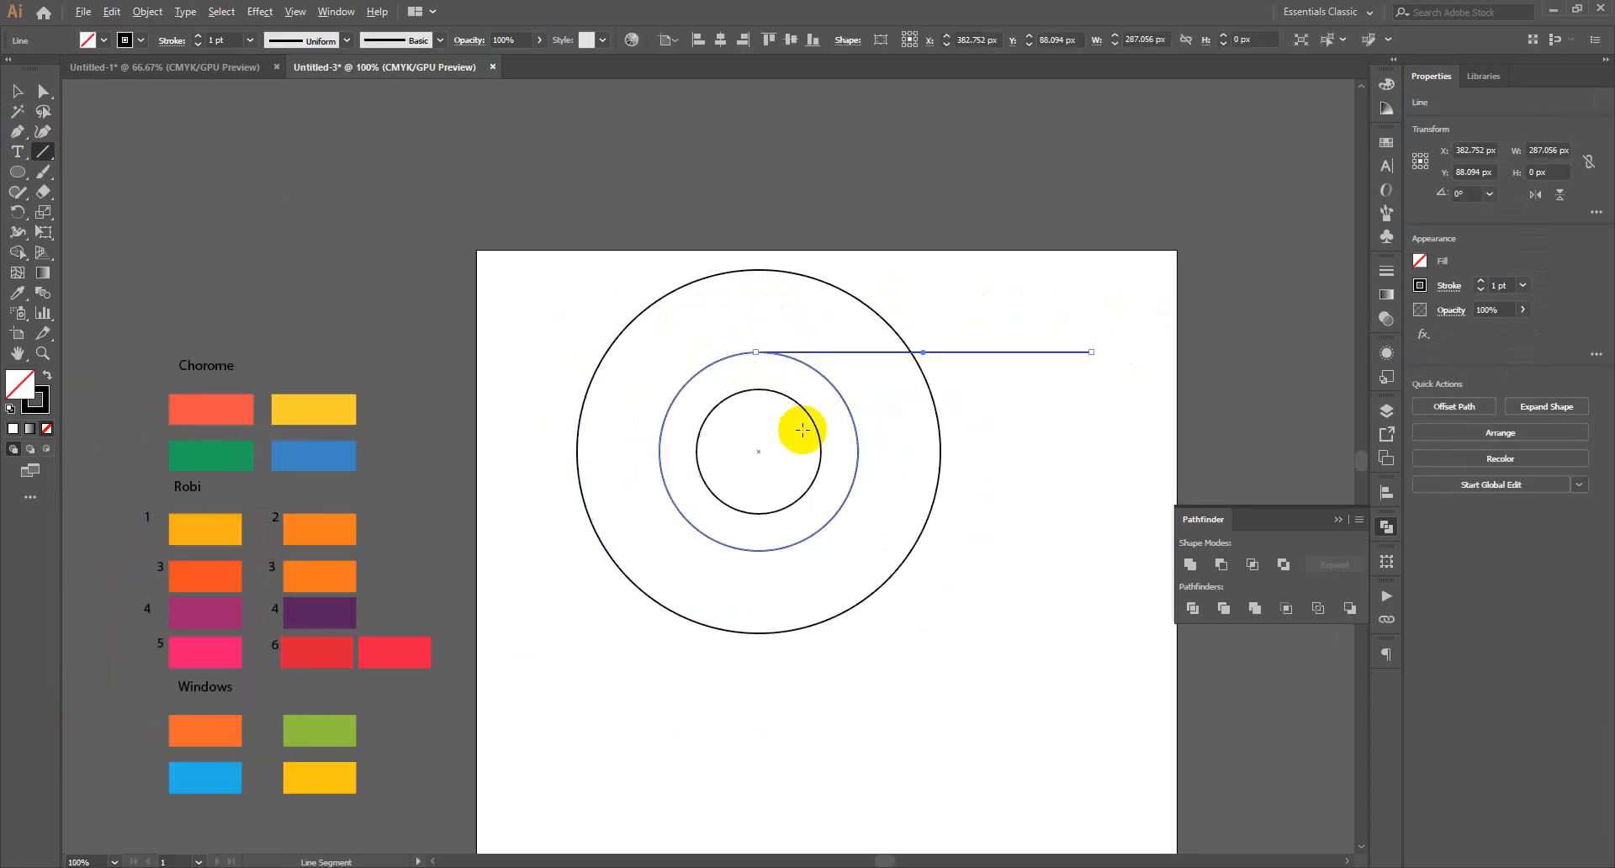
# Make two rotated copies of the line around the circles' centre, using an angle of 360/3.
pyautogui.click(17, 212)
pyautogui.click(915, 330)
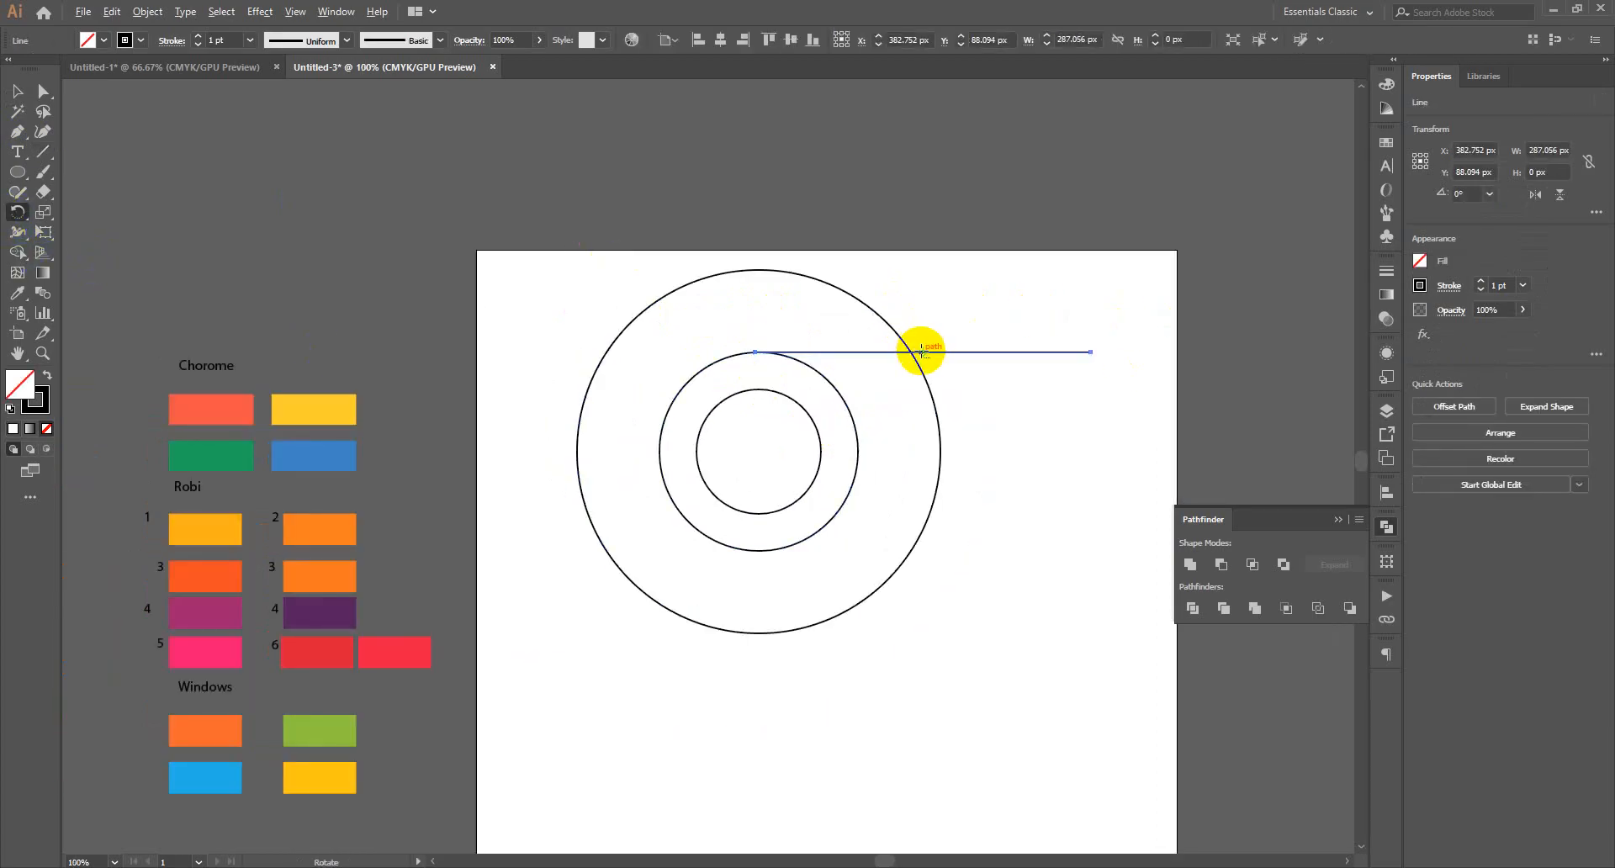
pyautogui.keyDown('alt'); pyautogui.click(758, 451); pyautogui.keyUp('alt')
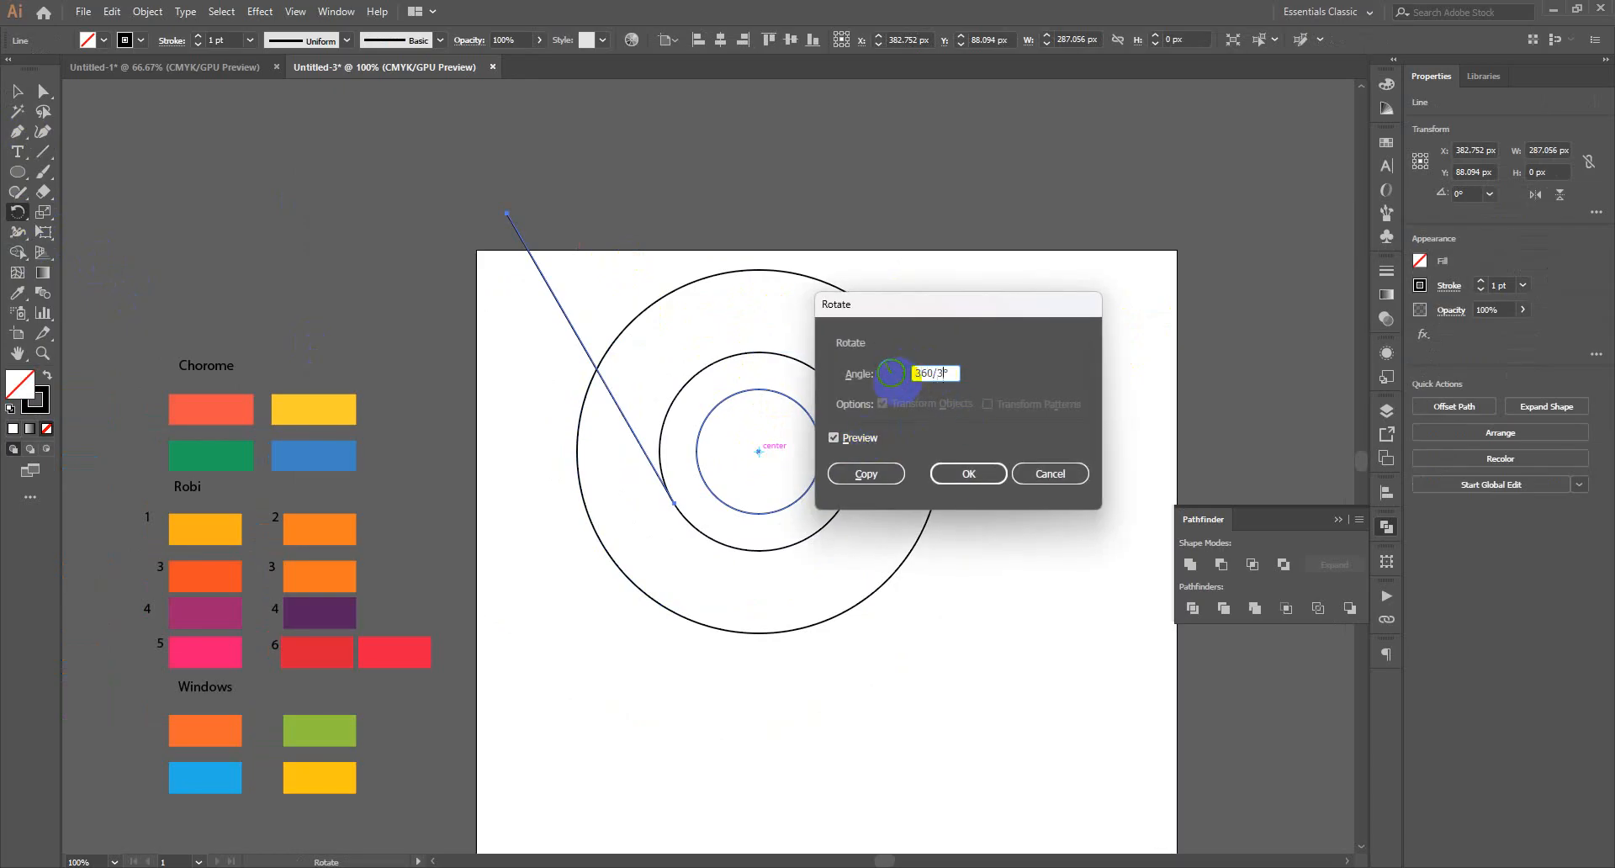
pyautogui.write('360/3')
pyautogui.click(854, 473)
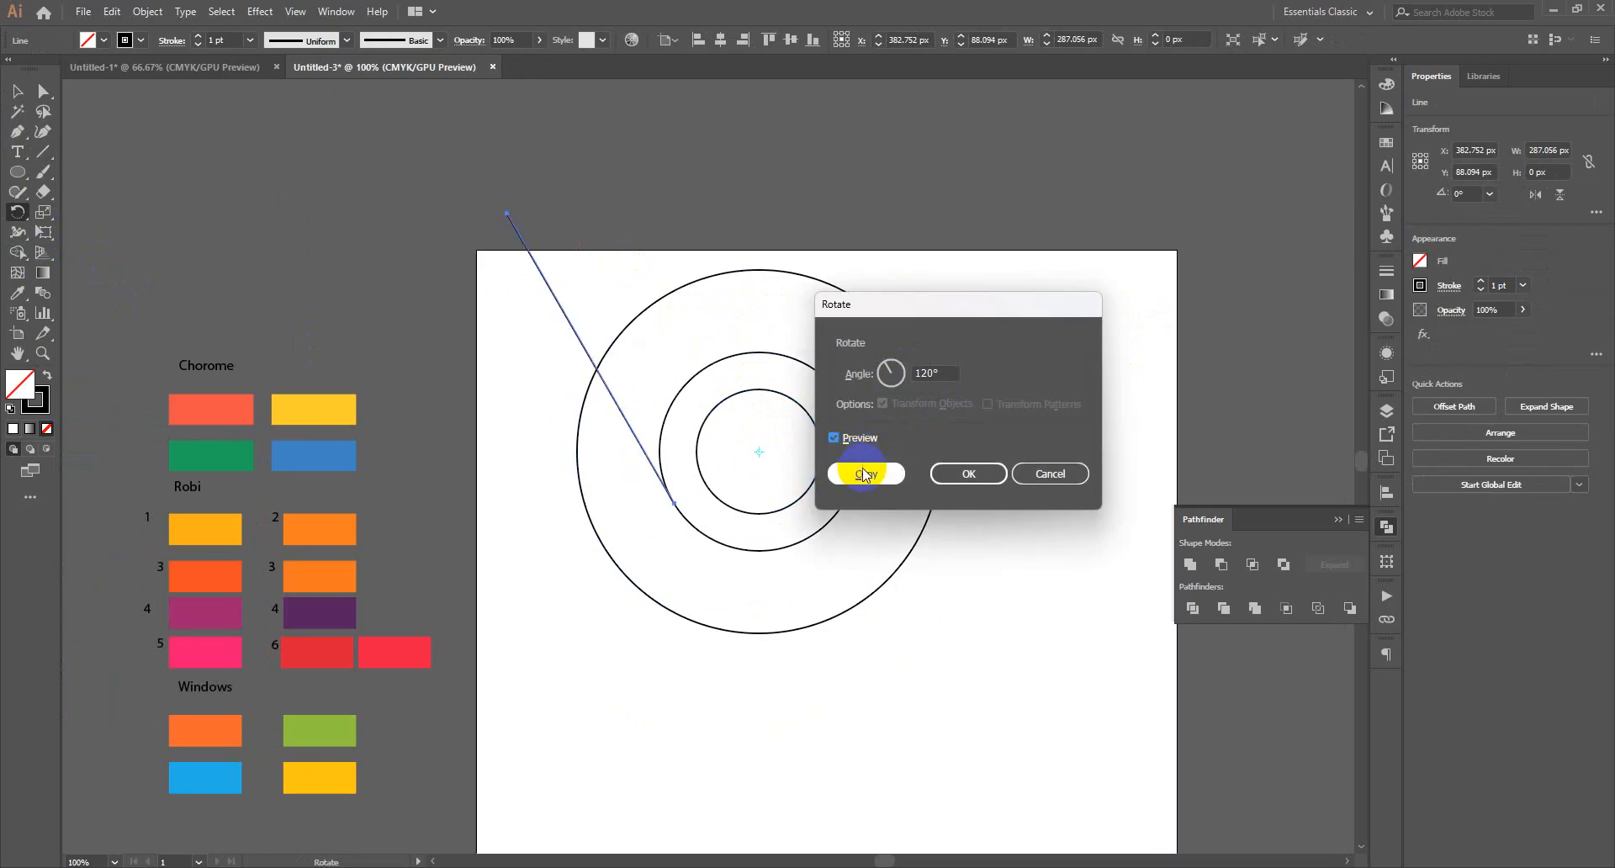
pyautogui.hotkey('ctrl', 'd')
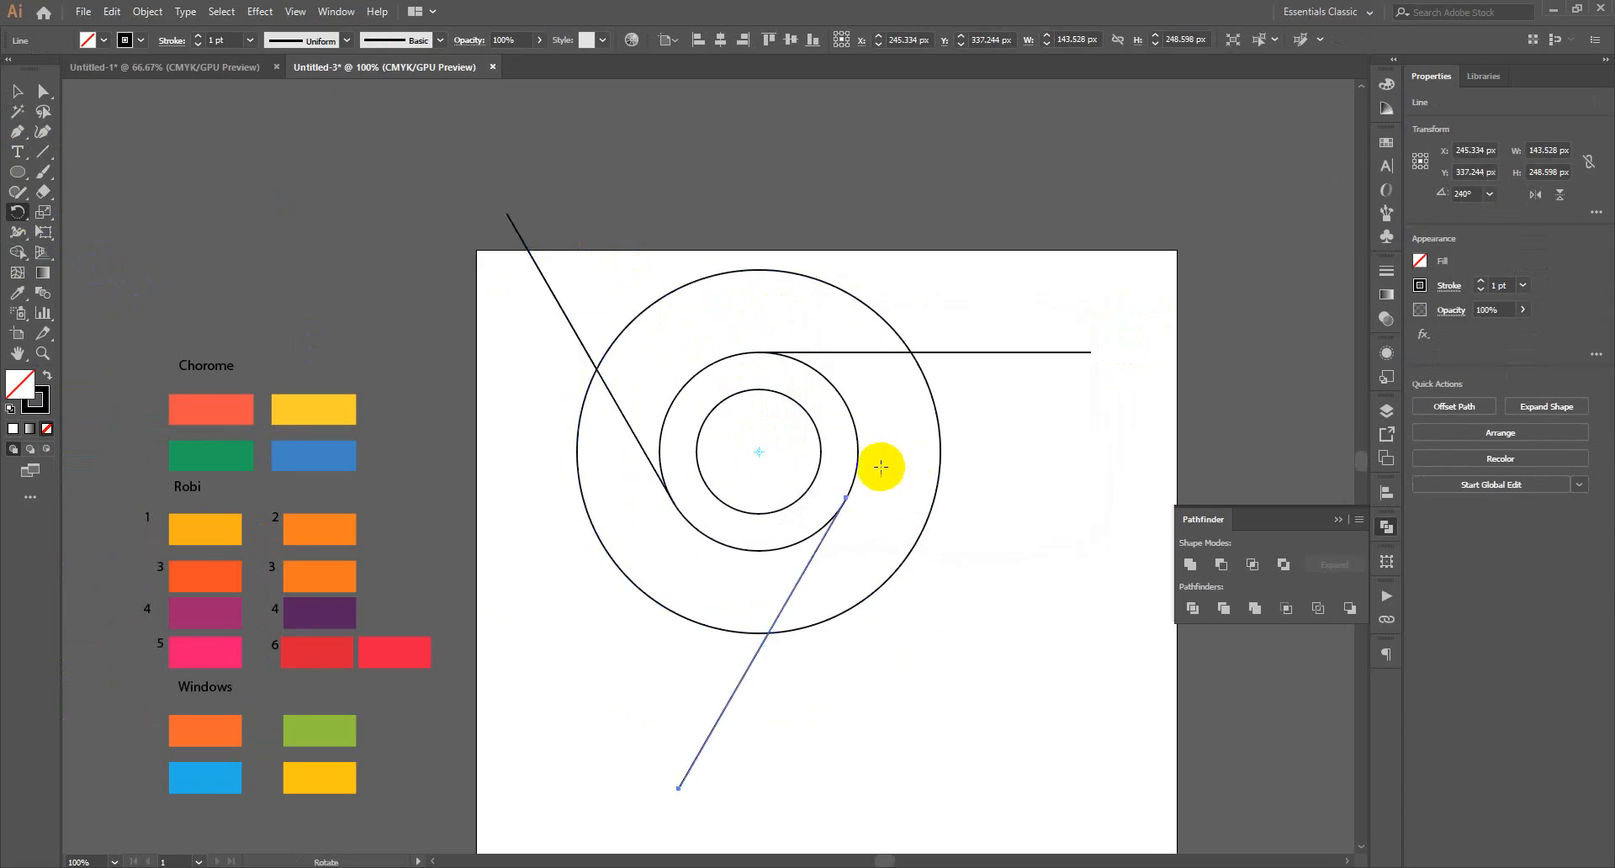
# Divide the circles and lines into separate pieces with Pathfinder and ungroup the result.
pyautogui.click(17, 91)
pyautogui.moveTo(539, 323); pyautogui.dragTo(1001, 645)
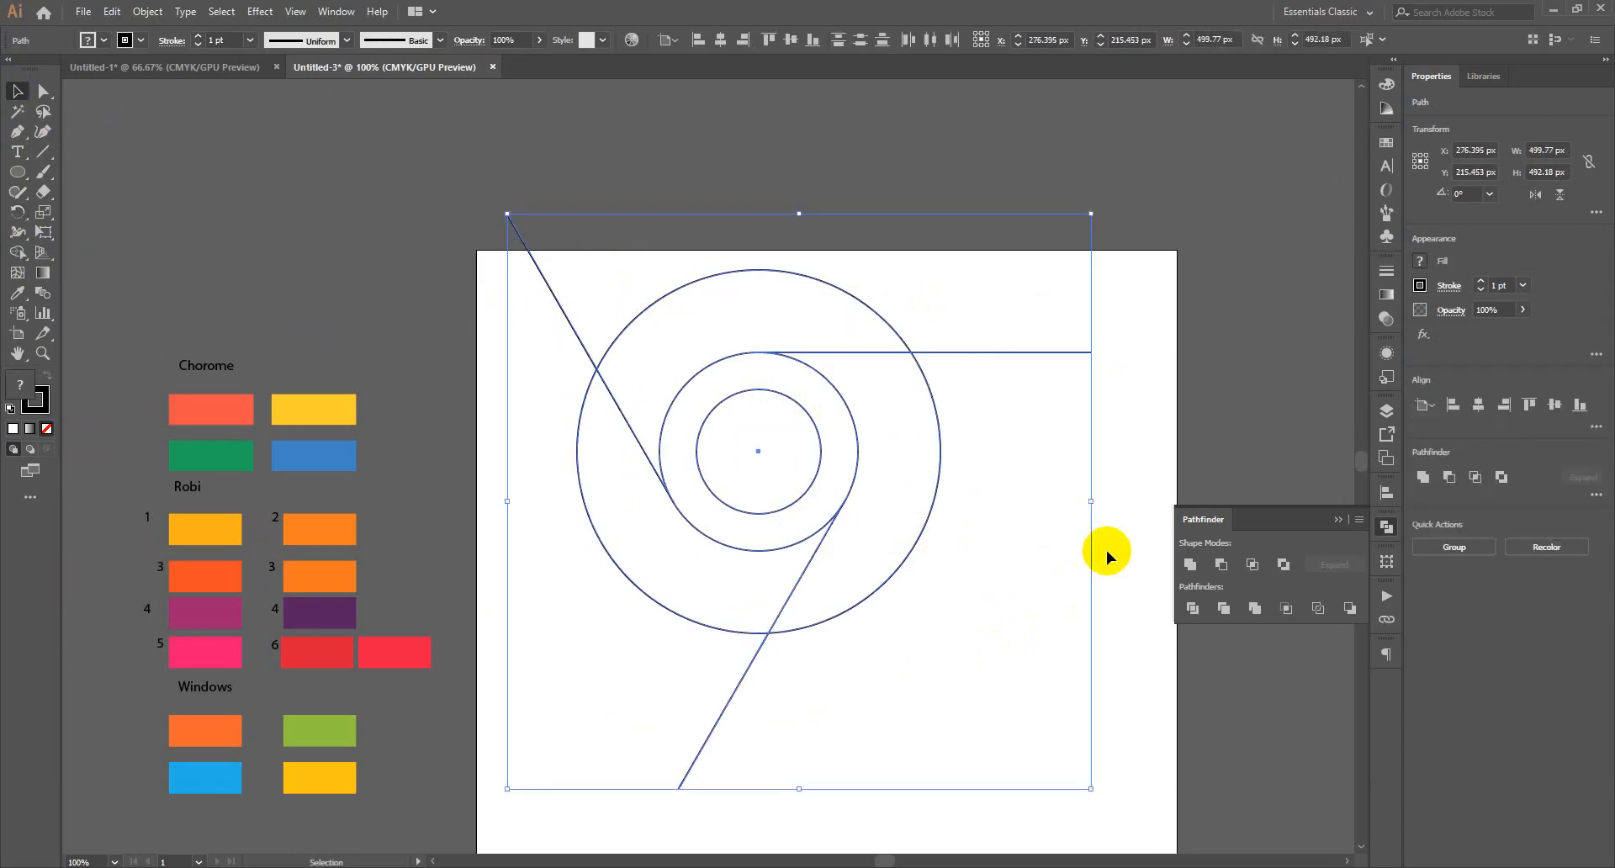
pyautogui.click(1193, 607)
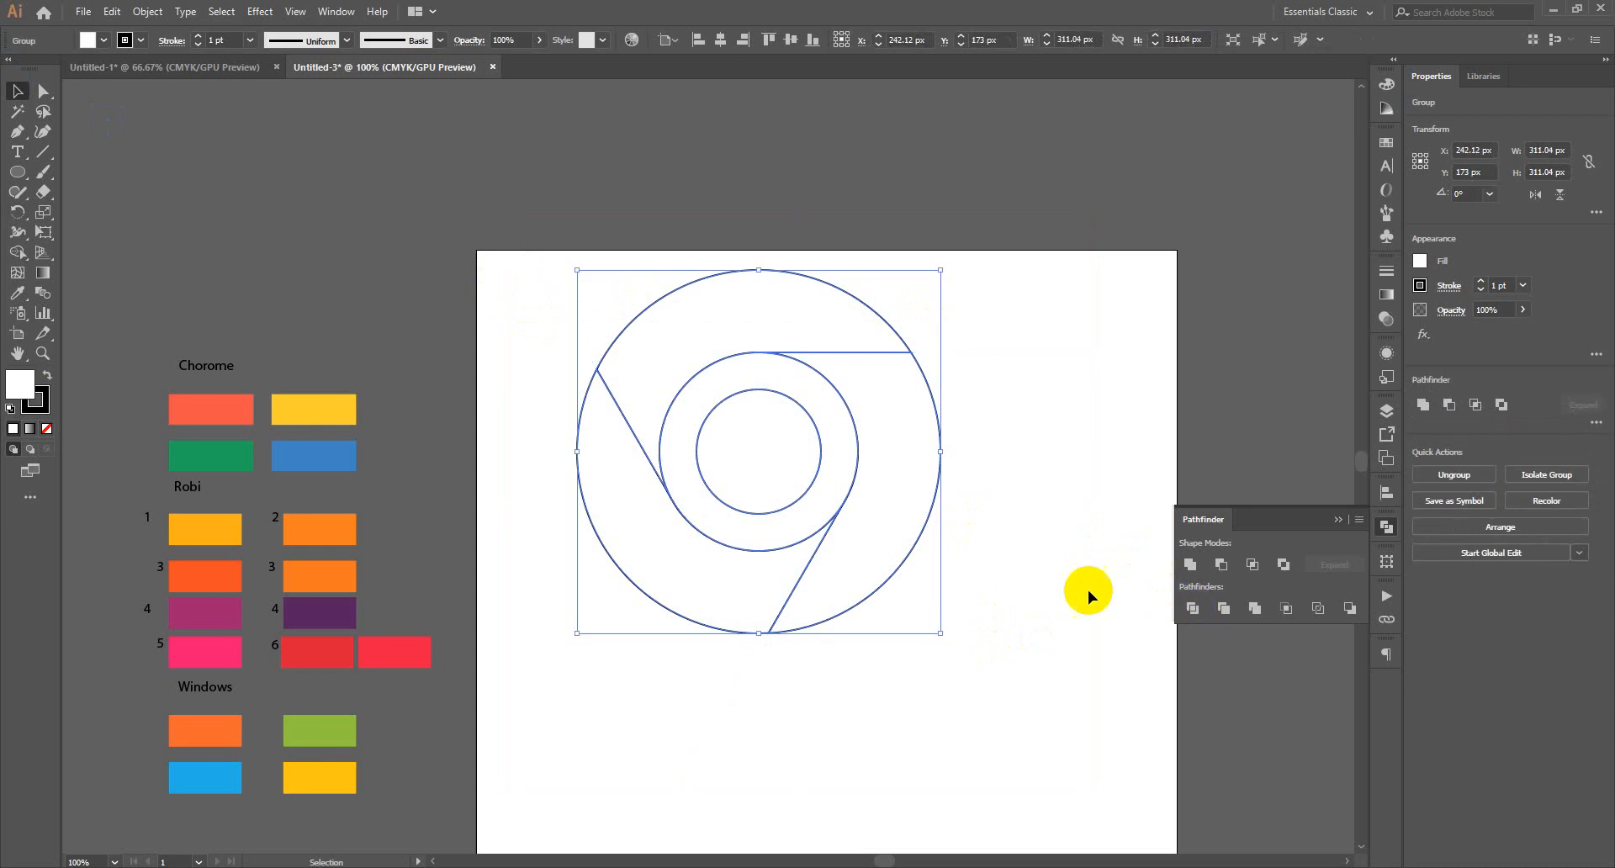
pyautogui.rightClick(750, 431)
pyautogui.click(849, 576)
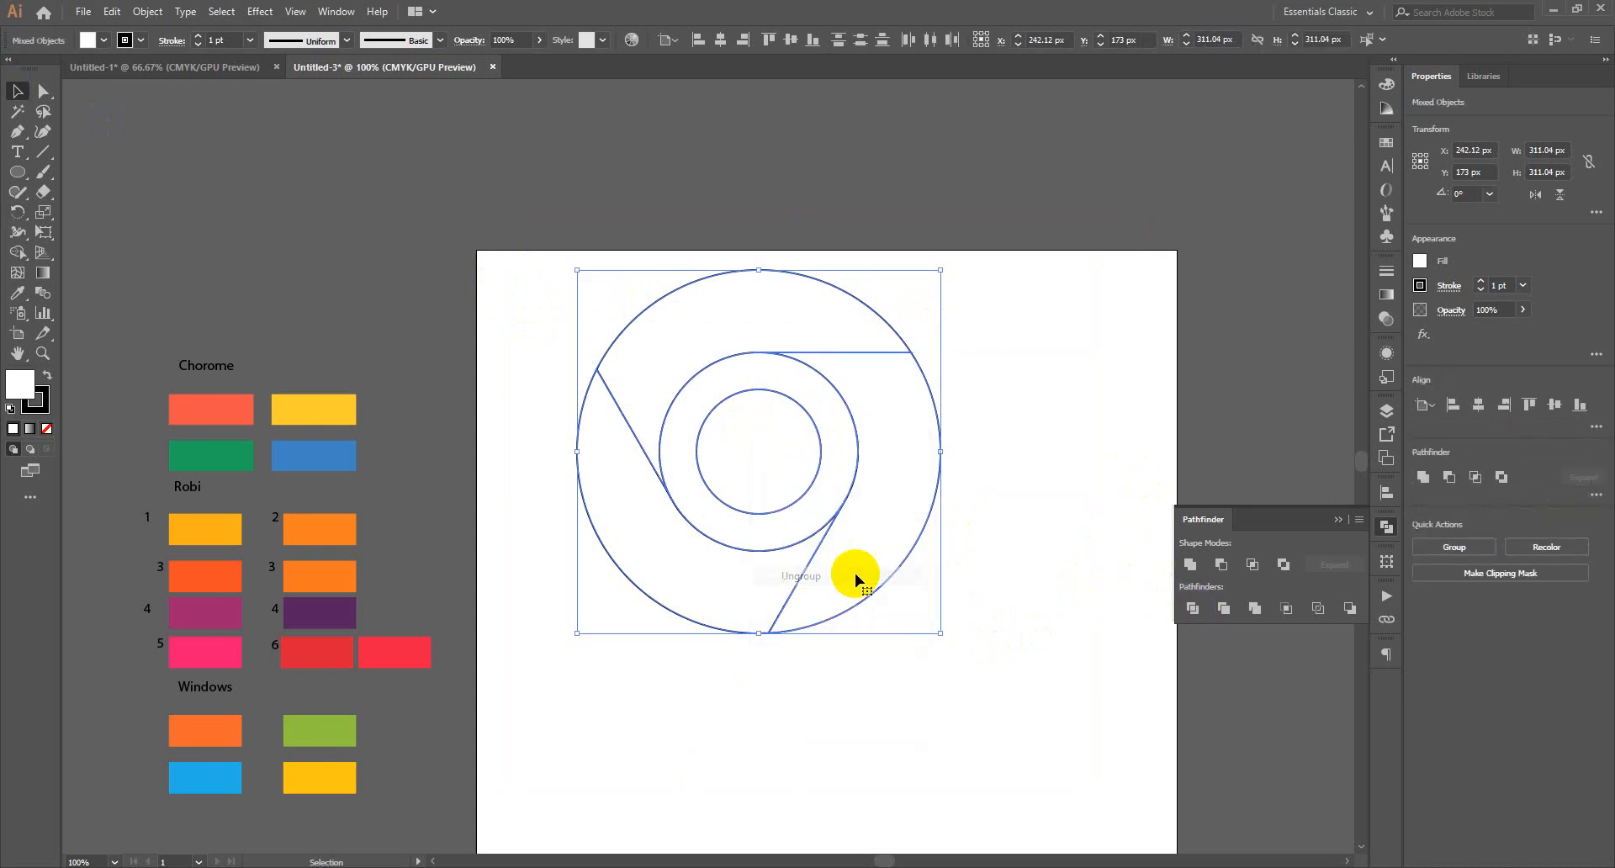
# Check the individual pieces of the divided circle by selecting them one after another.
pyautogui.click(945, 522)
pyautogui.click(890, 518)
pyautogui.click(674, 551)
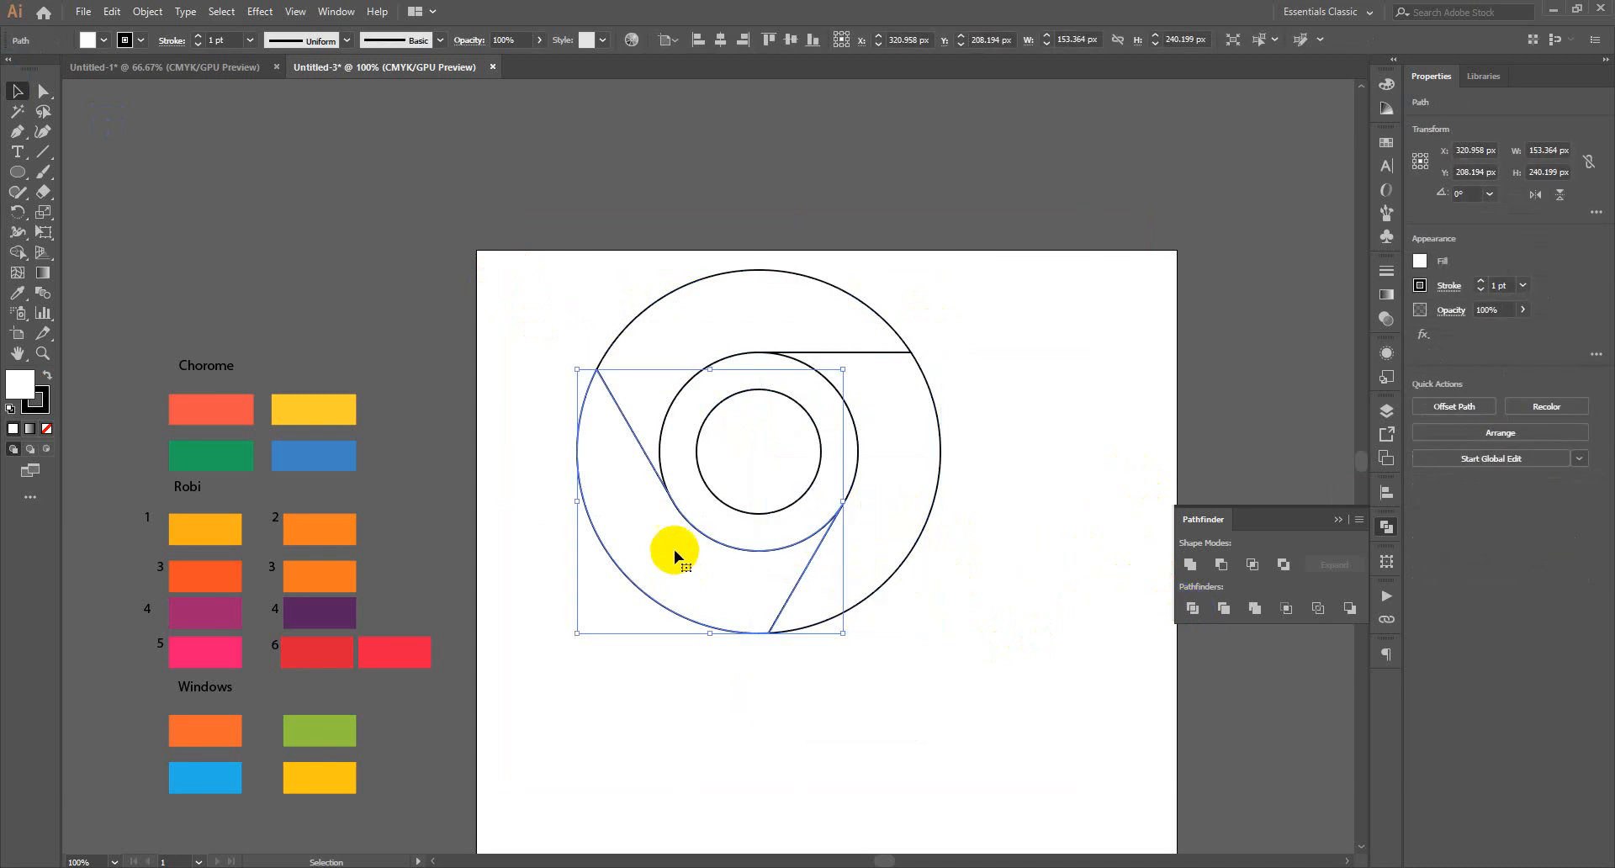
pyautogui.click(707, 334)
pyautogui.click(836, 541)
pyautogui.click(667, 533)
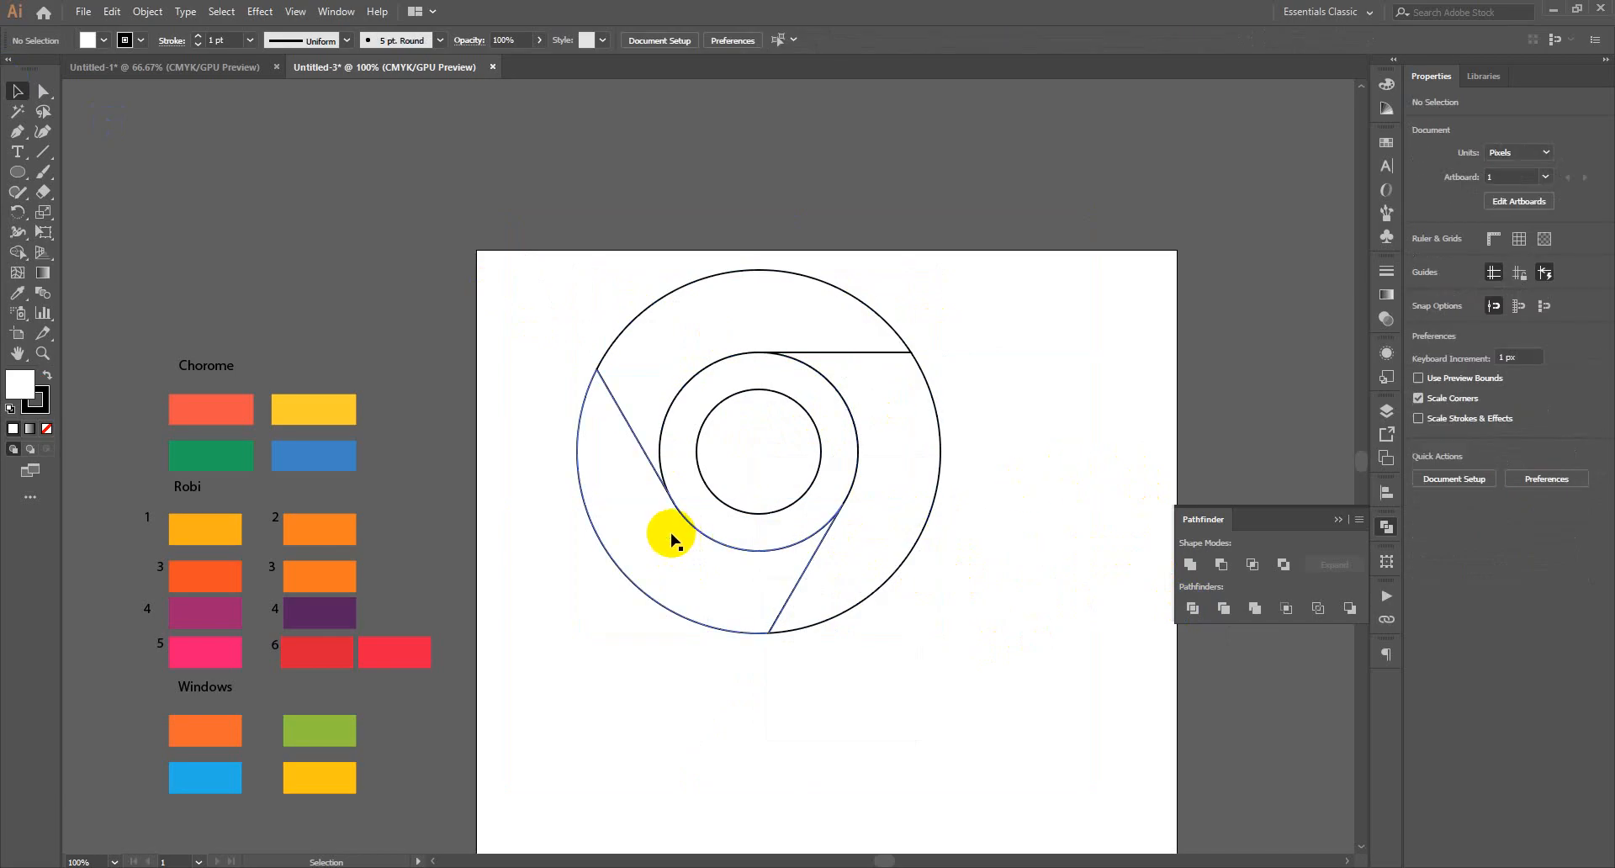
pyautogui.click(656, 343)
pyautogui.click(321, 343)
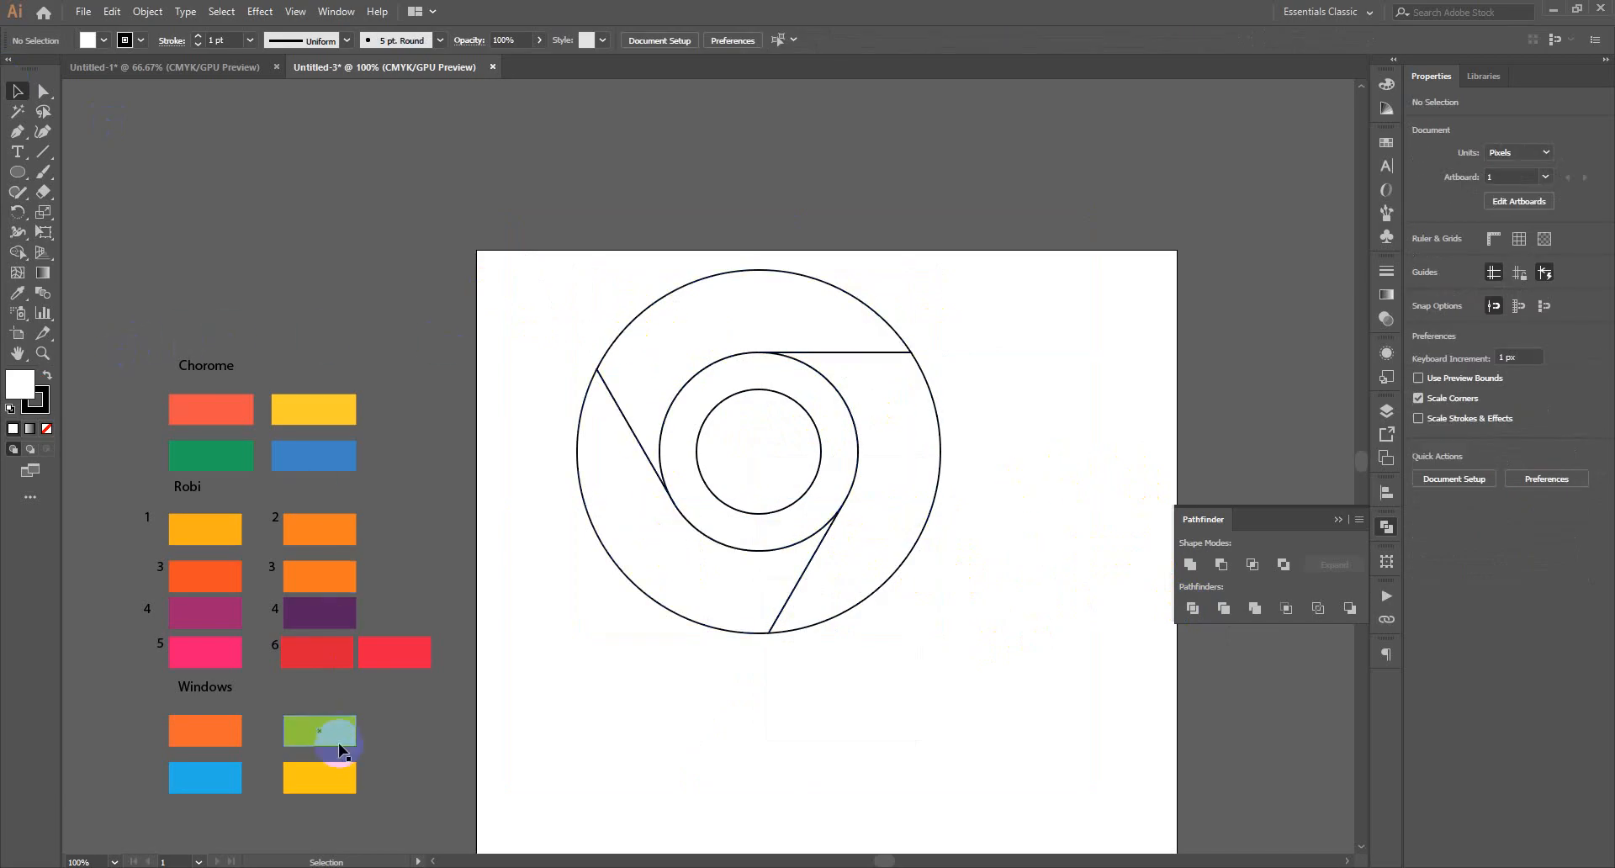
# Fill the upper ring segment with the coral red sampled from the Chorome swatches.
pyautogui.click(740, 317)
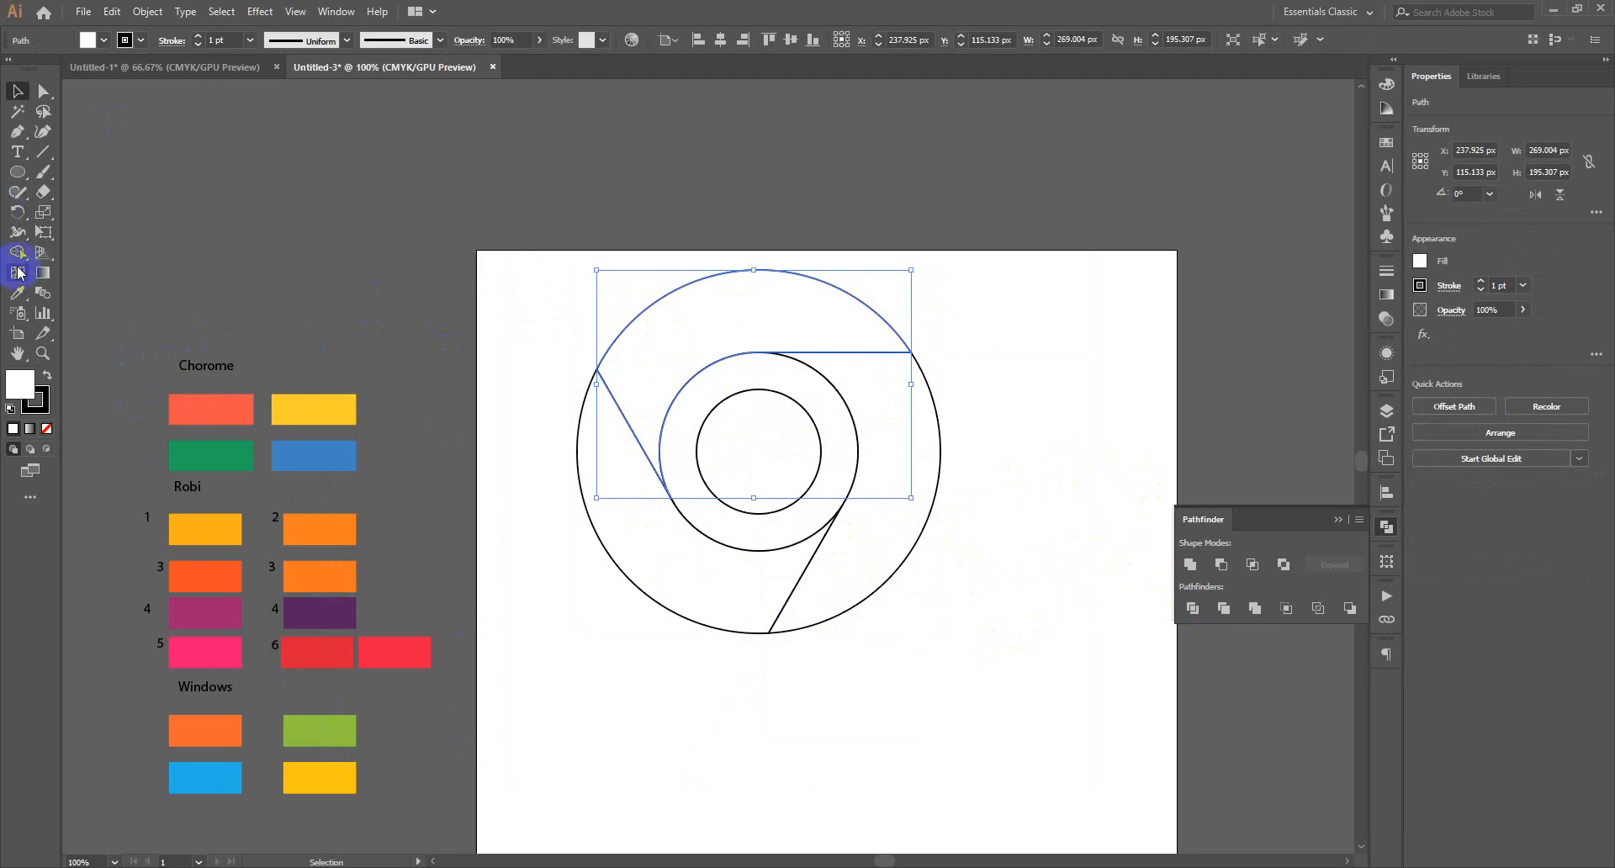
pyautogui.click(16, 293)
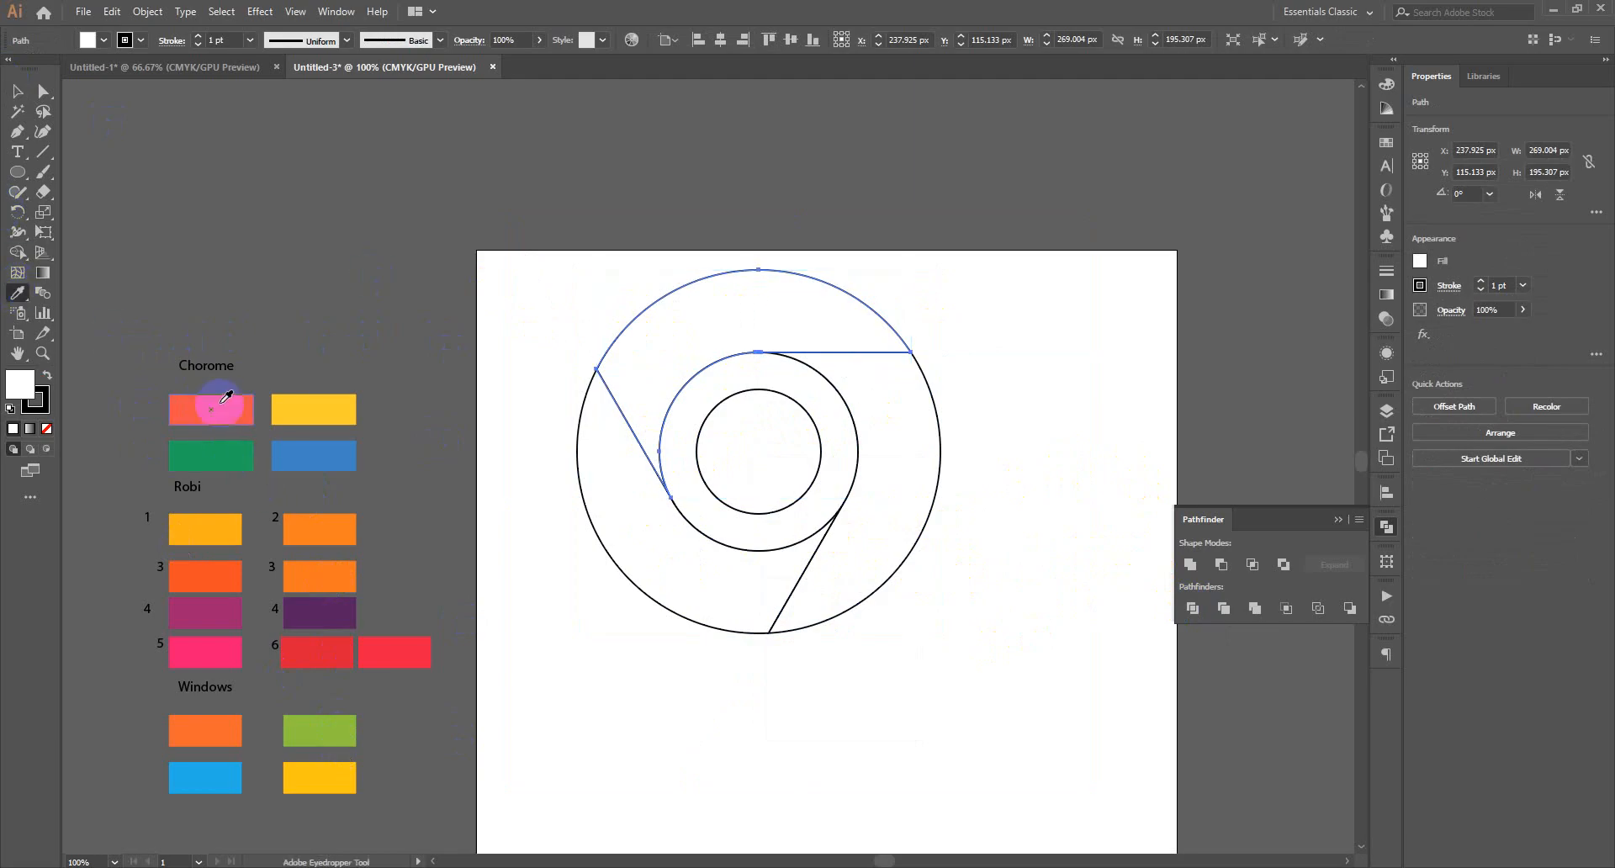
pyautogui.click(221, 402)
pyautogui.click(17, 91)
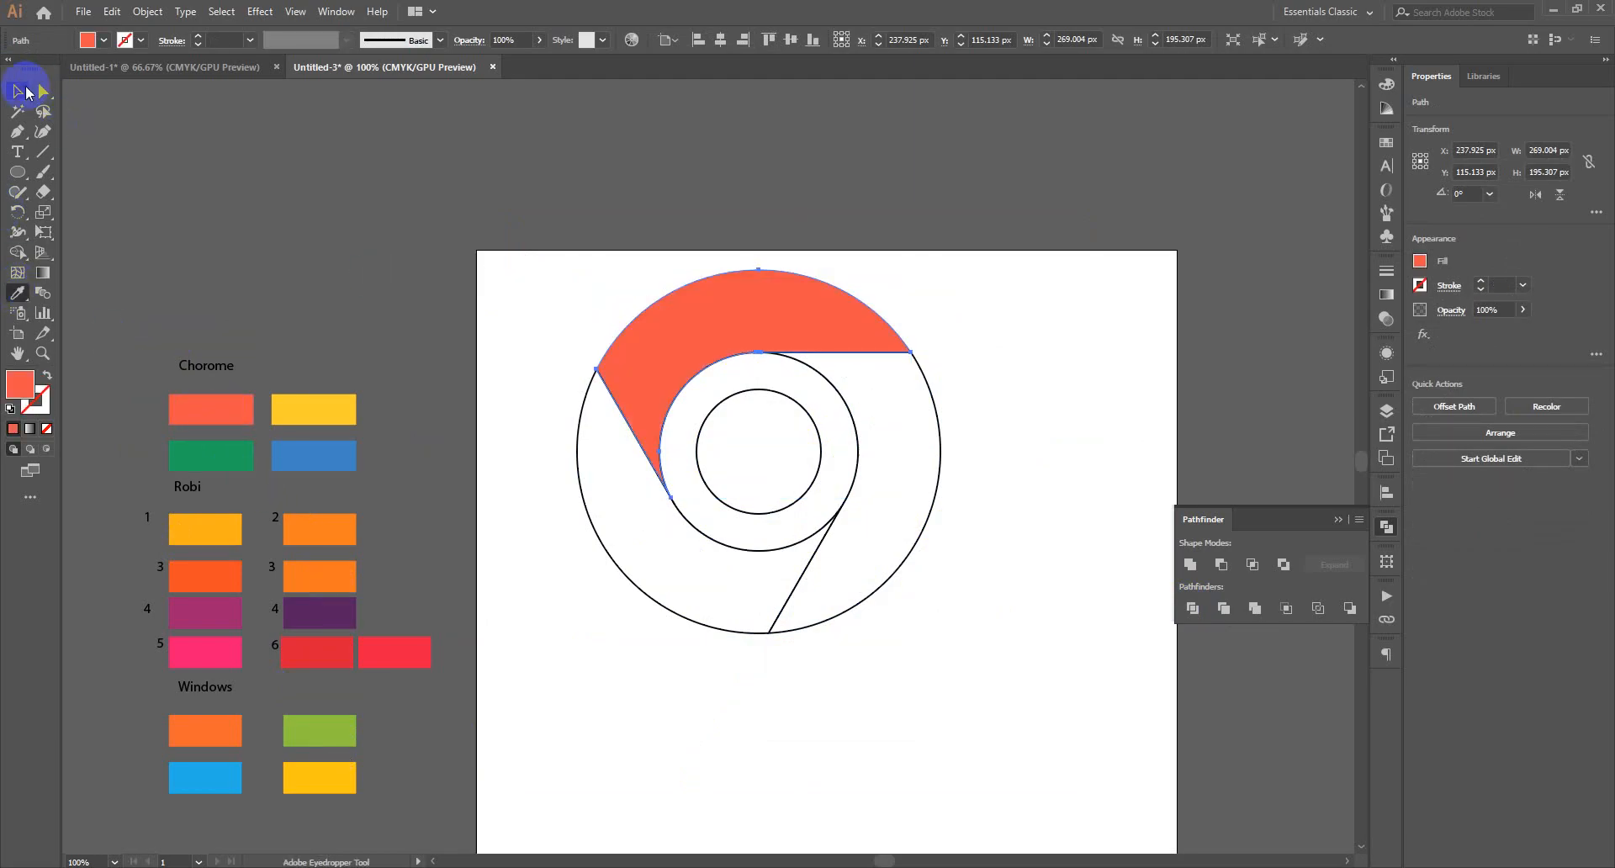
# Fill the right ring segment with the yellow sampled from the Chorome swatches.
pyautogui.click(909, 461)
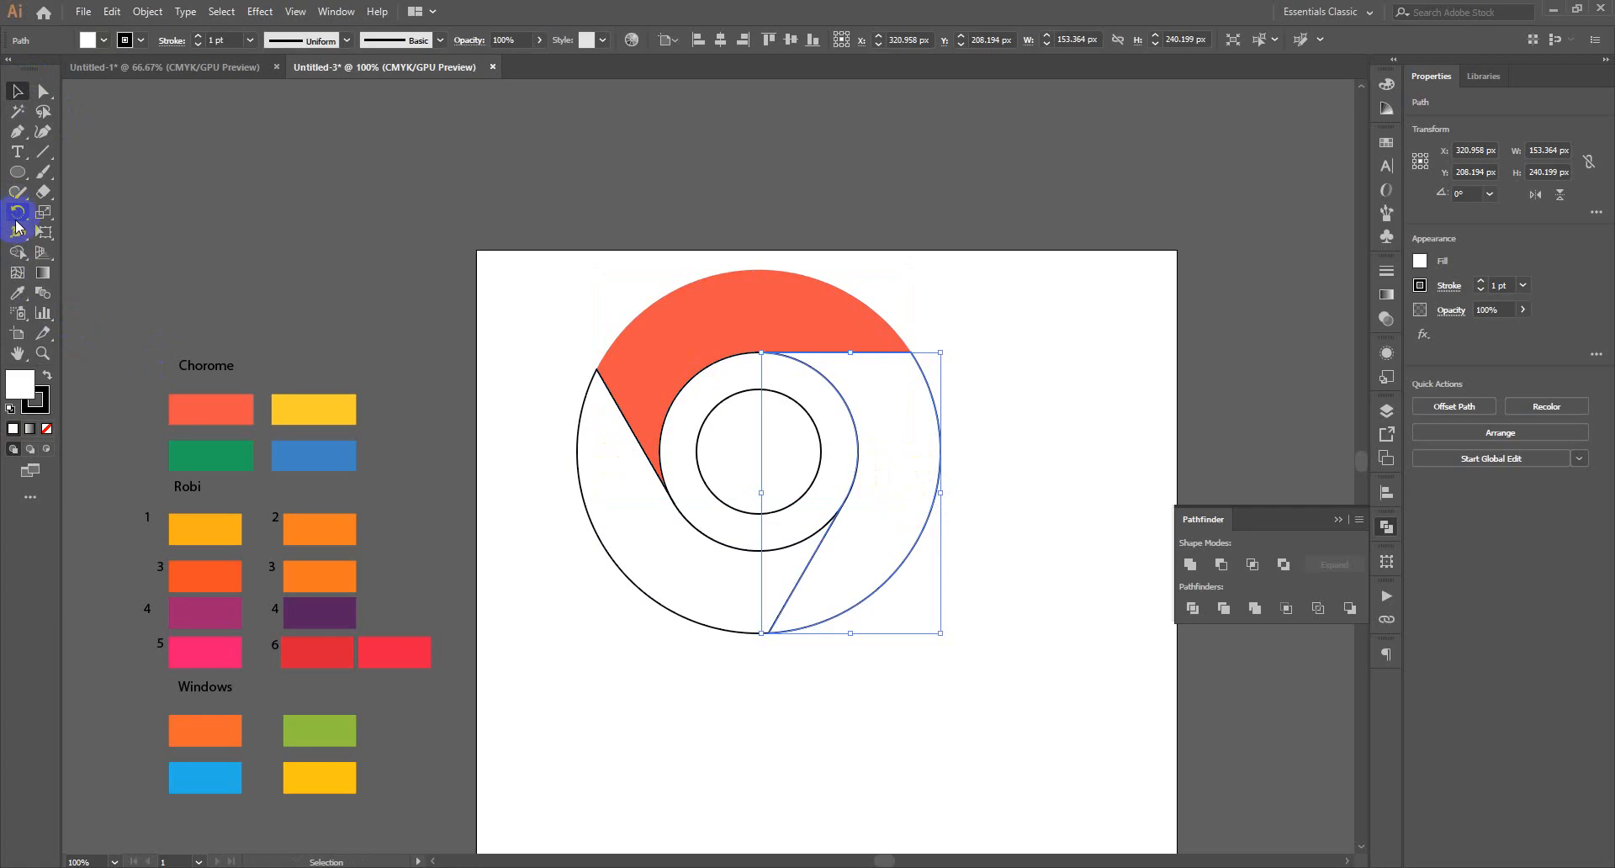
pyautogui.click(20, 298)
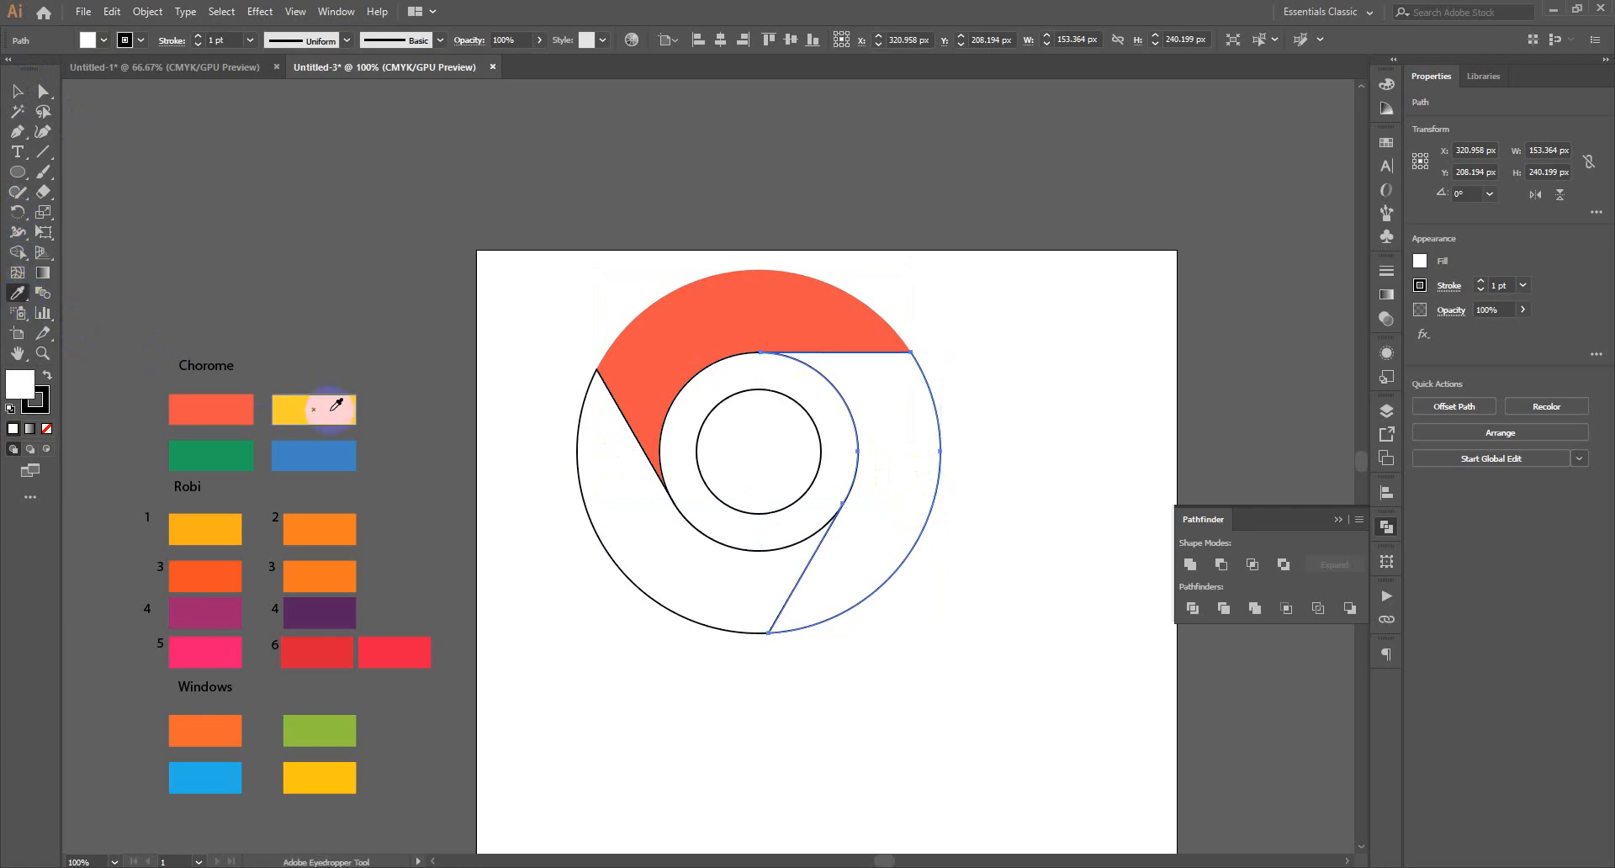
pyautogui.click(335, 406)
pyautogui.click(17, 91)
# Fill the lower-left ring segment with the green sampled from the Chorome swatches.
pyautogui.click(646, 526)
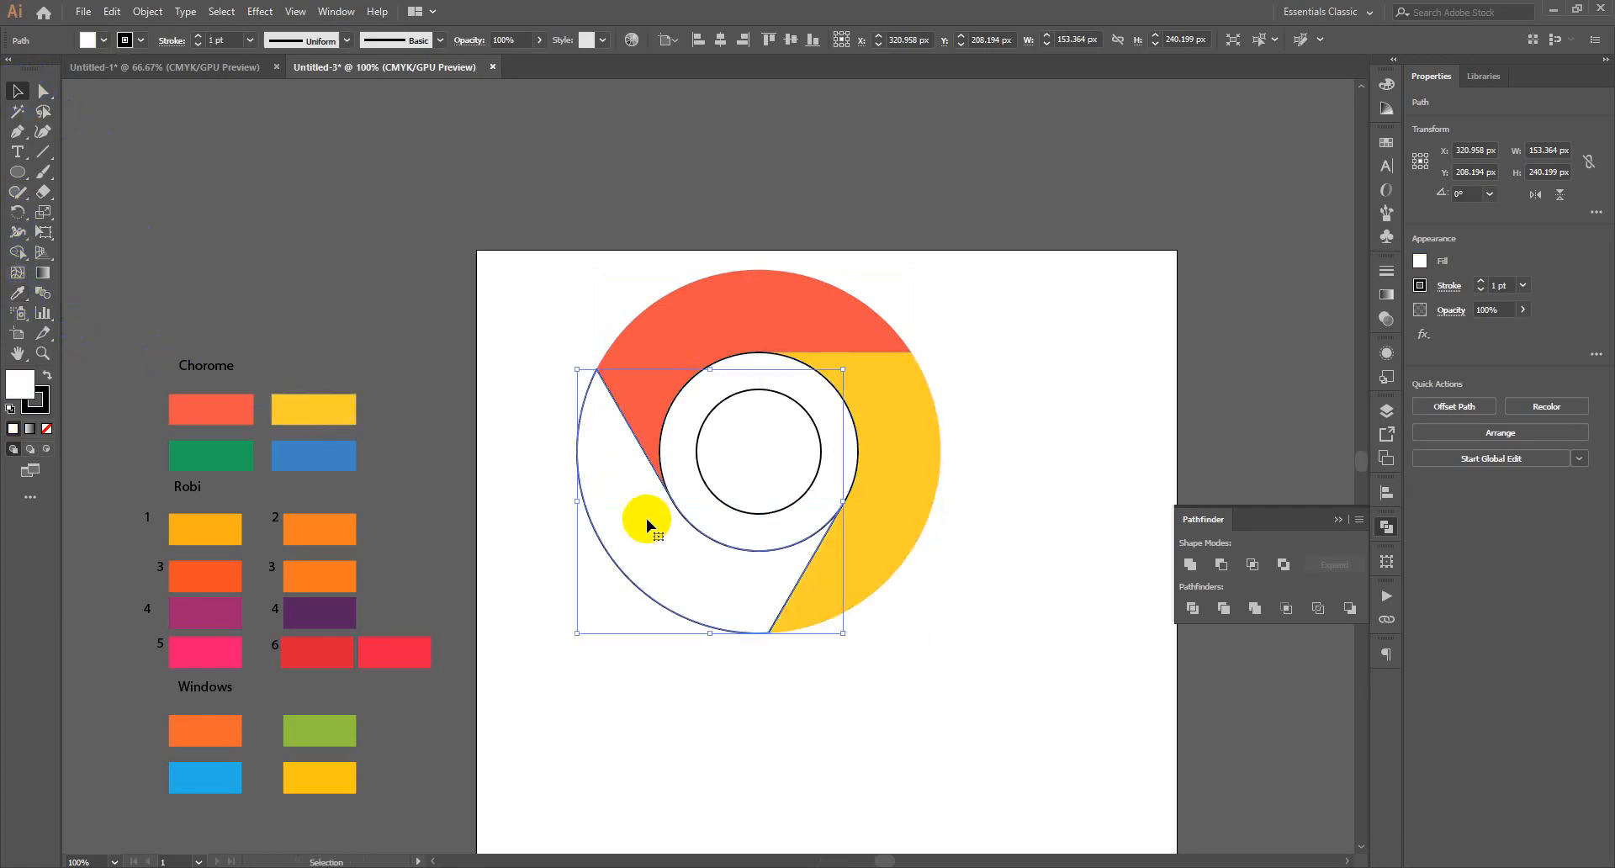
pyautogui.click(20, 296)
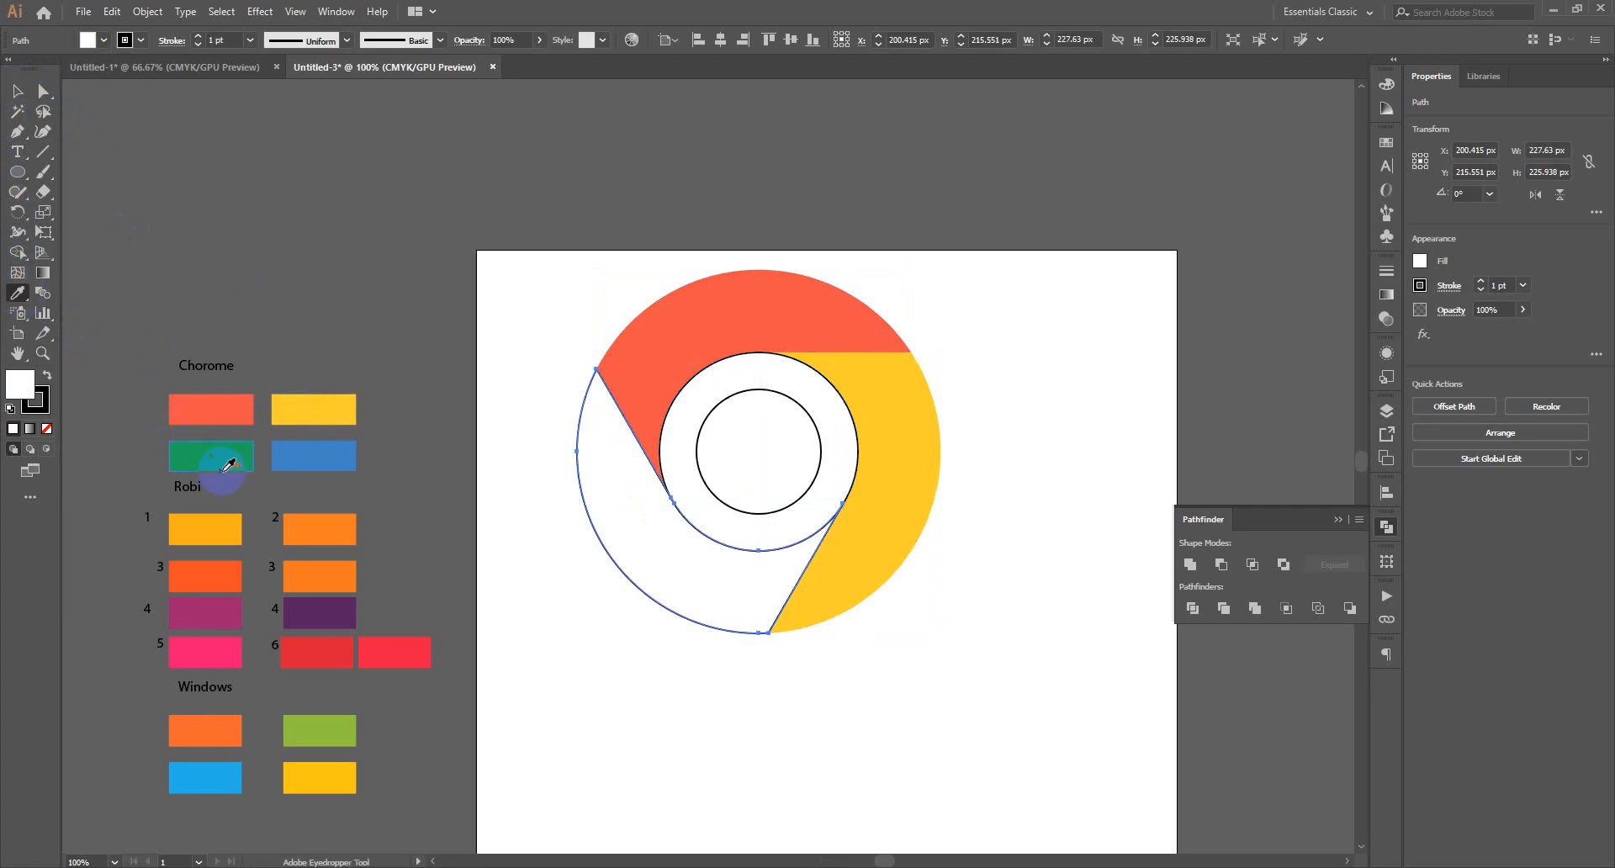
pyautogui.click(238, 457)
pyautogui.click(17, 90)
# Fill the innermost circle with the blue sampled from the Chorome swatches.
pyautogui.click(766, 463)
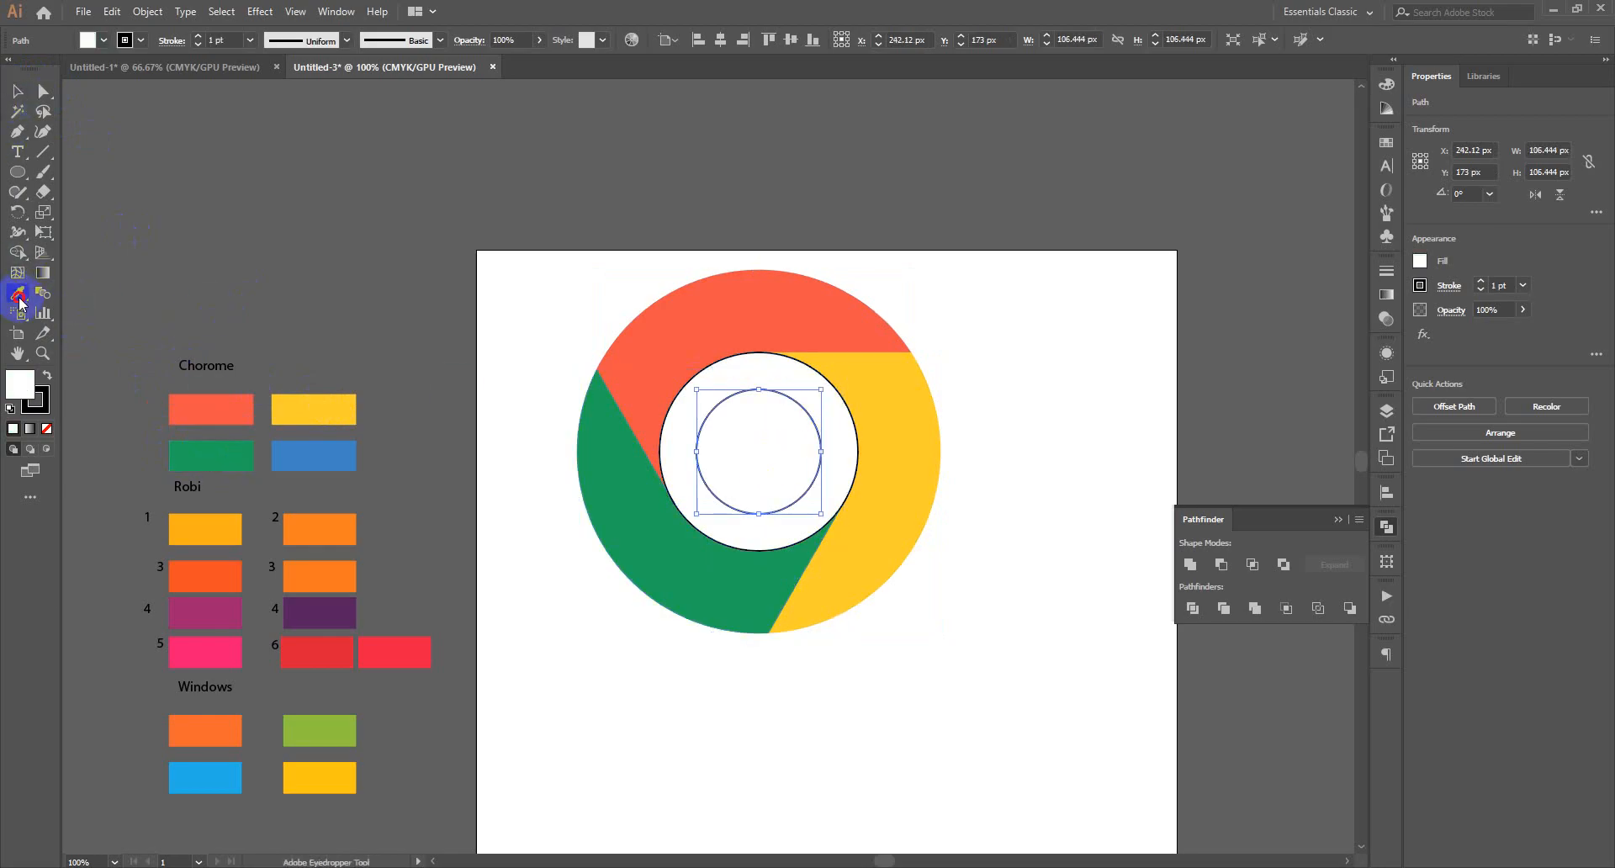
pyautogui.click(341, 456)
pyautogui.click(15, 90)
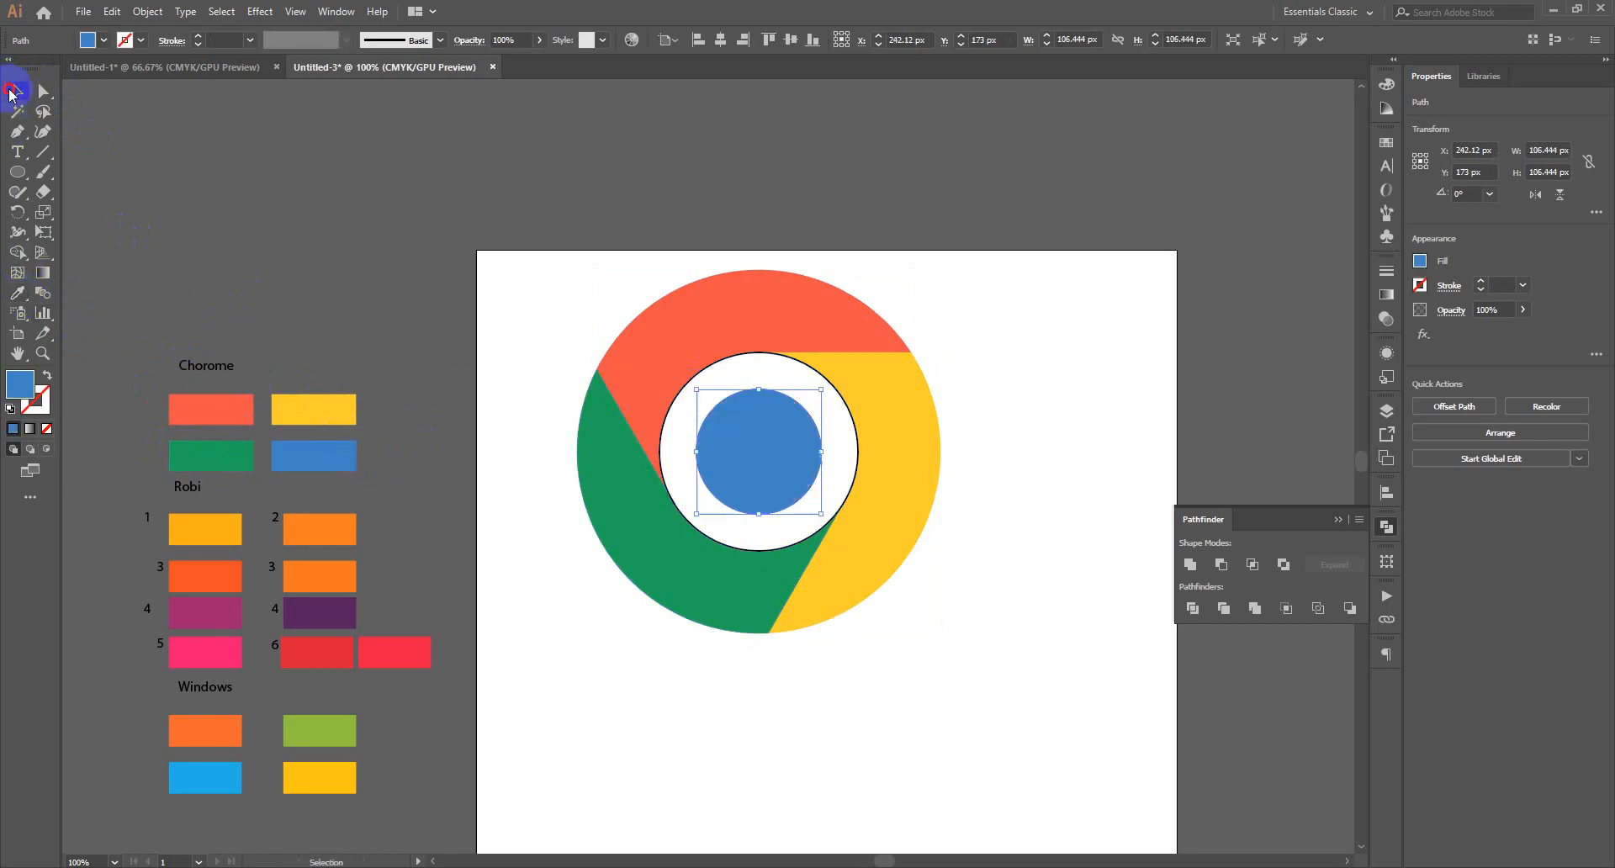
pyautogui.click(562, 331)
# Remove the black stroke from the white ring around the blue circle.
pyautogui.click(721, 554)
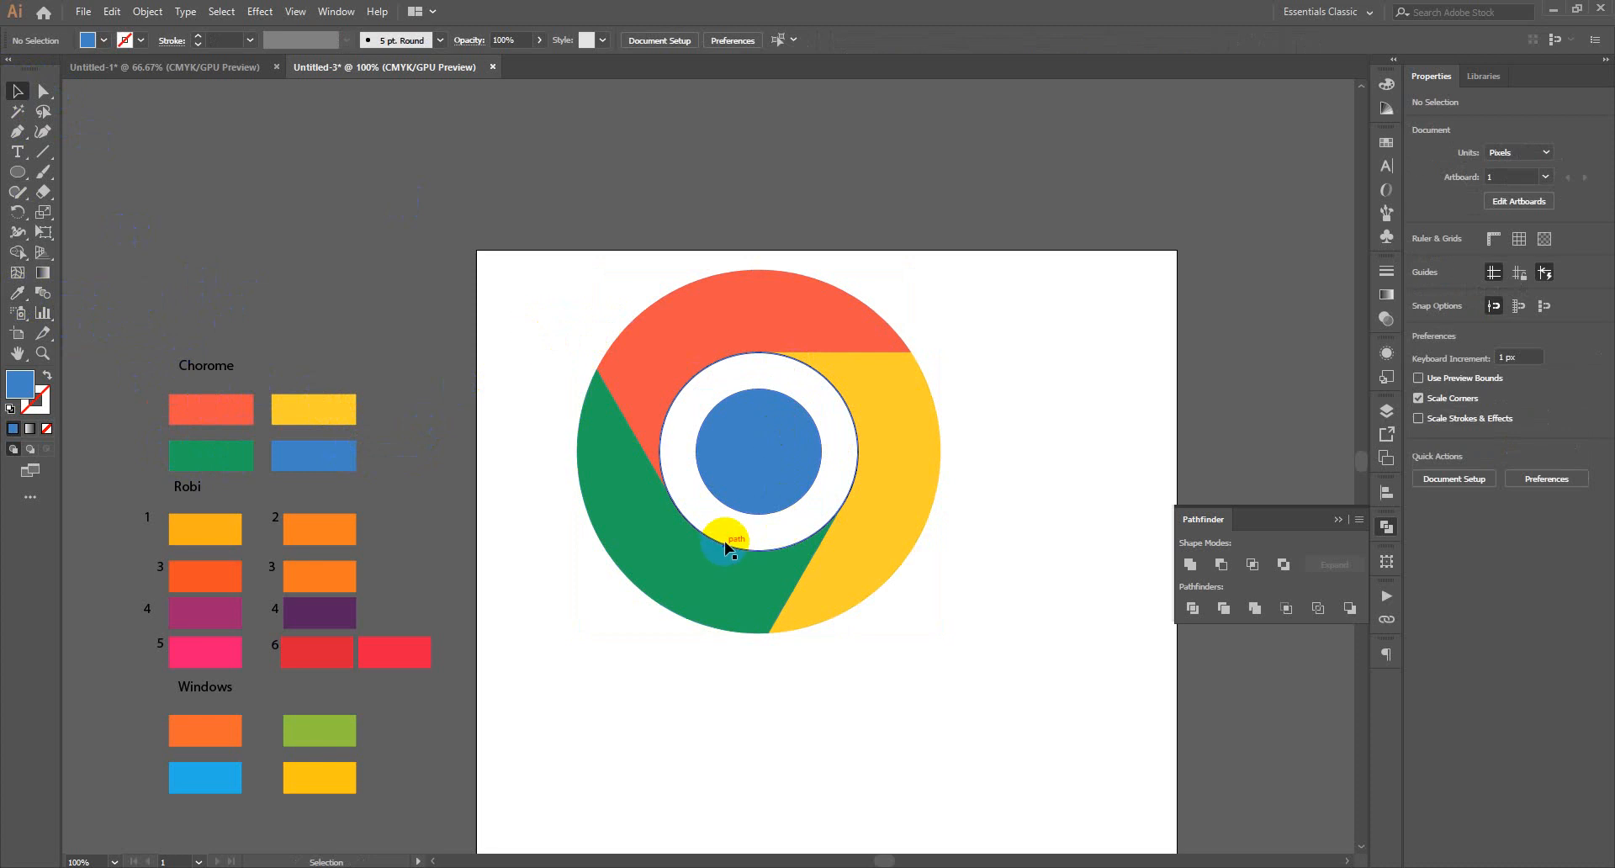
pyautogui.click(667, 454)
pyautogui.click(139, 40)
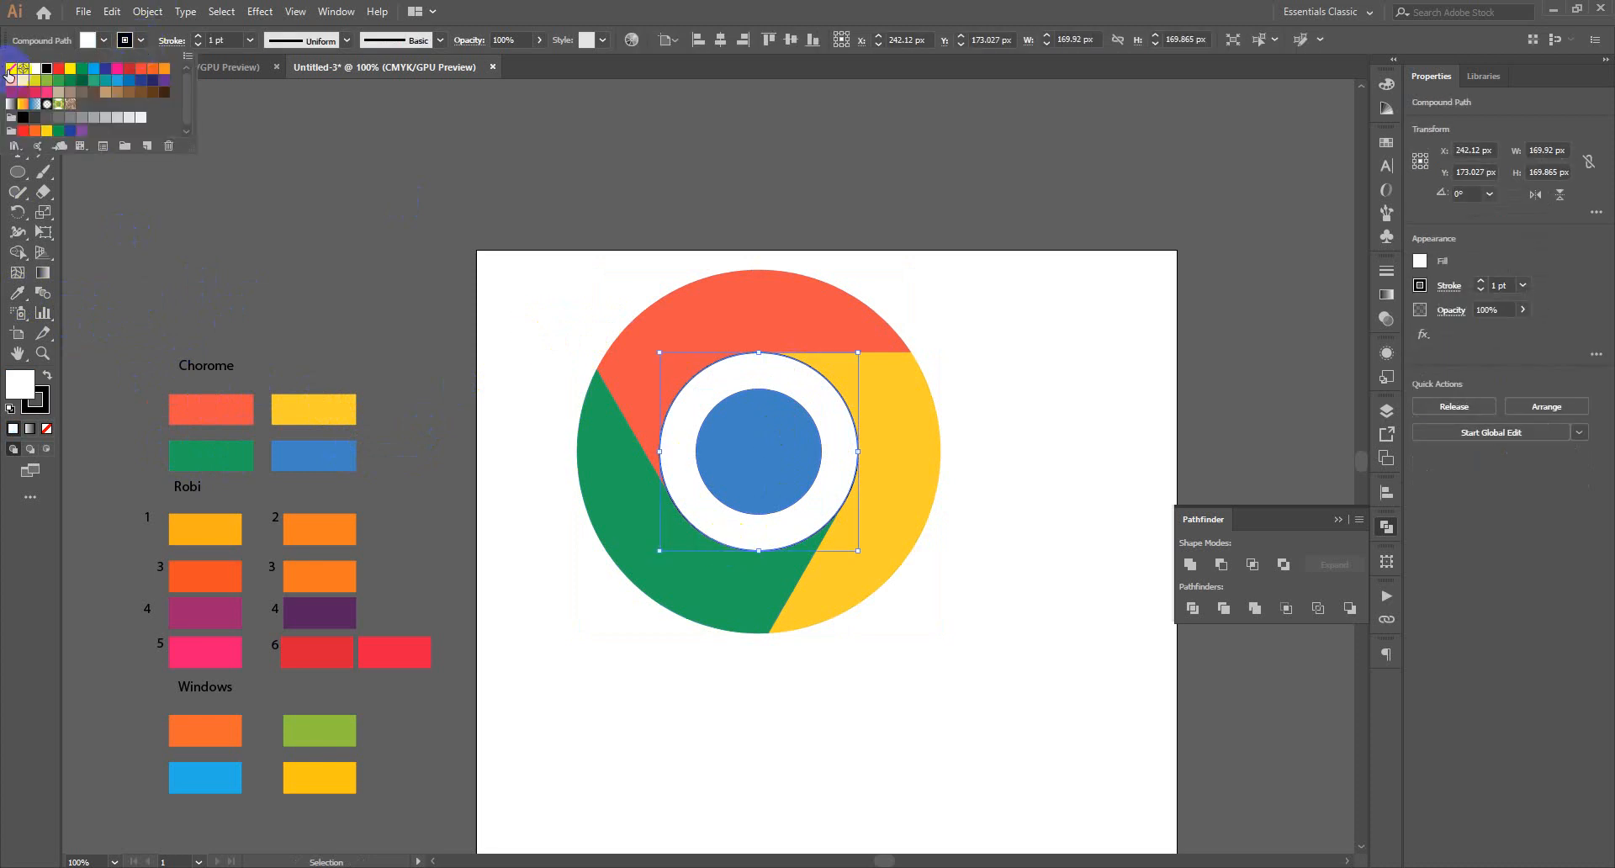
pyautogui.click(10, 69)
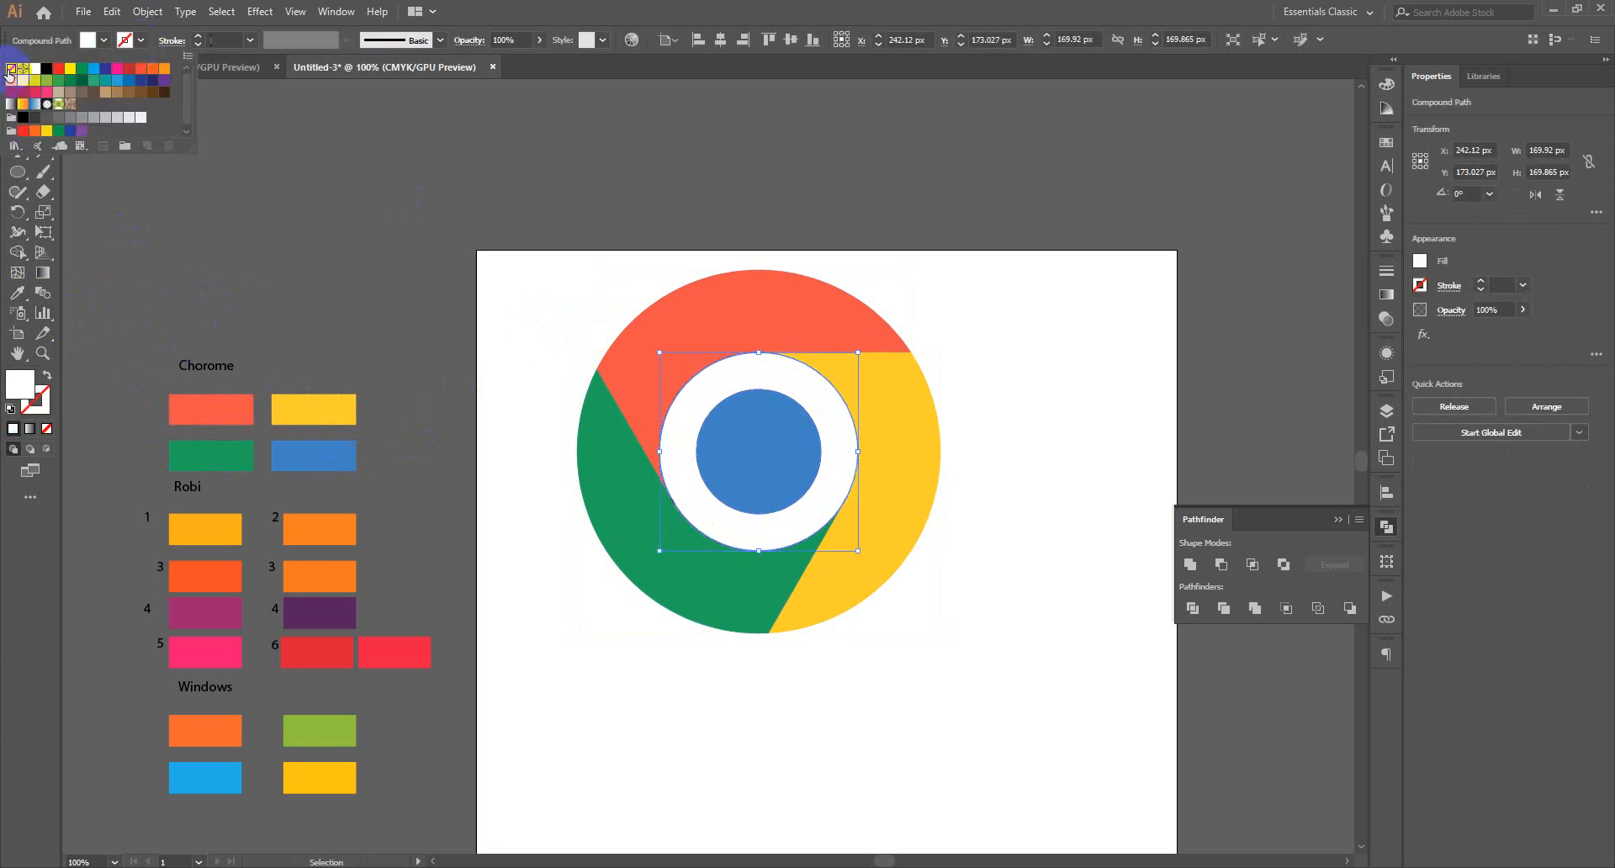
pyautogui.click(729, 664)
# Delete the two stray black slivers at the top and lower left of the white ring's edge.
pyautogui.scroll(3, 768, 371)
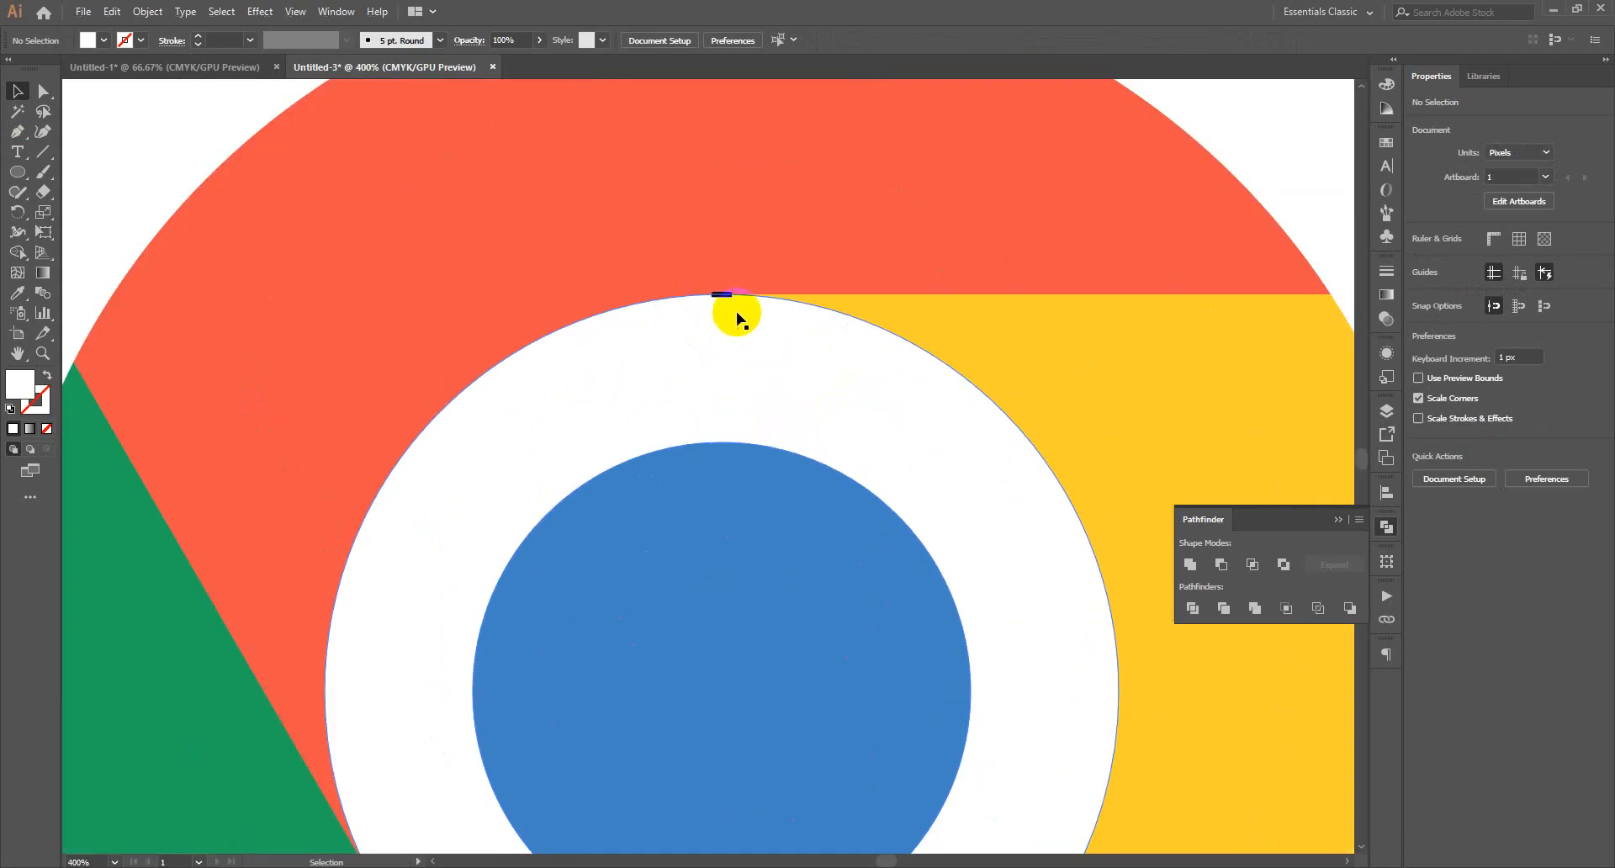
pyautogui.click(722, 295)
pyautogui.press('Delete')
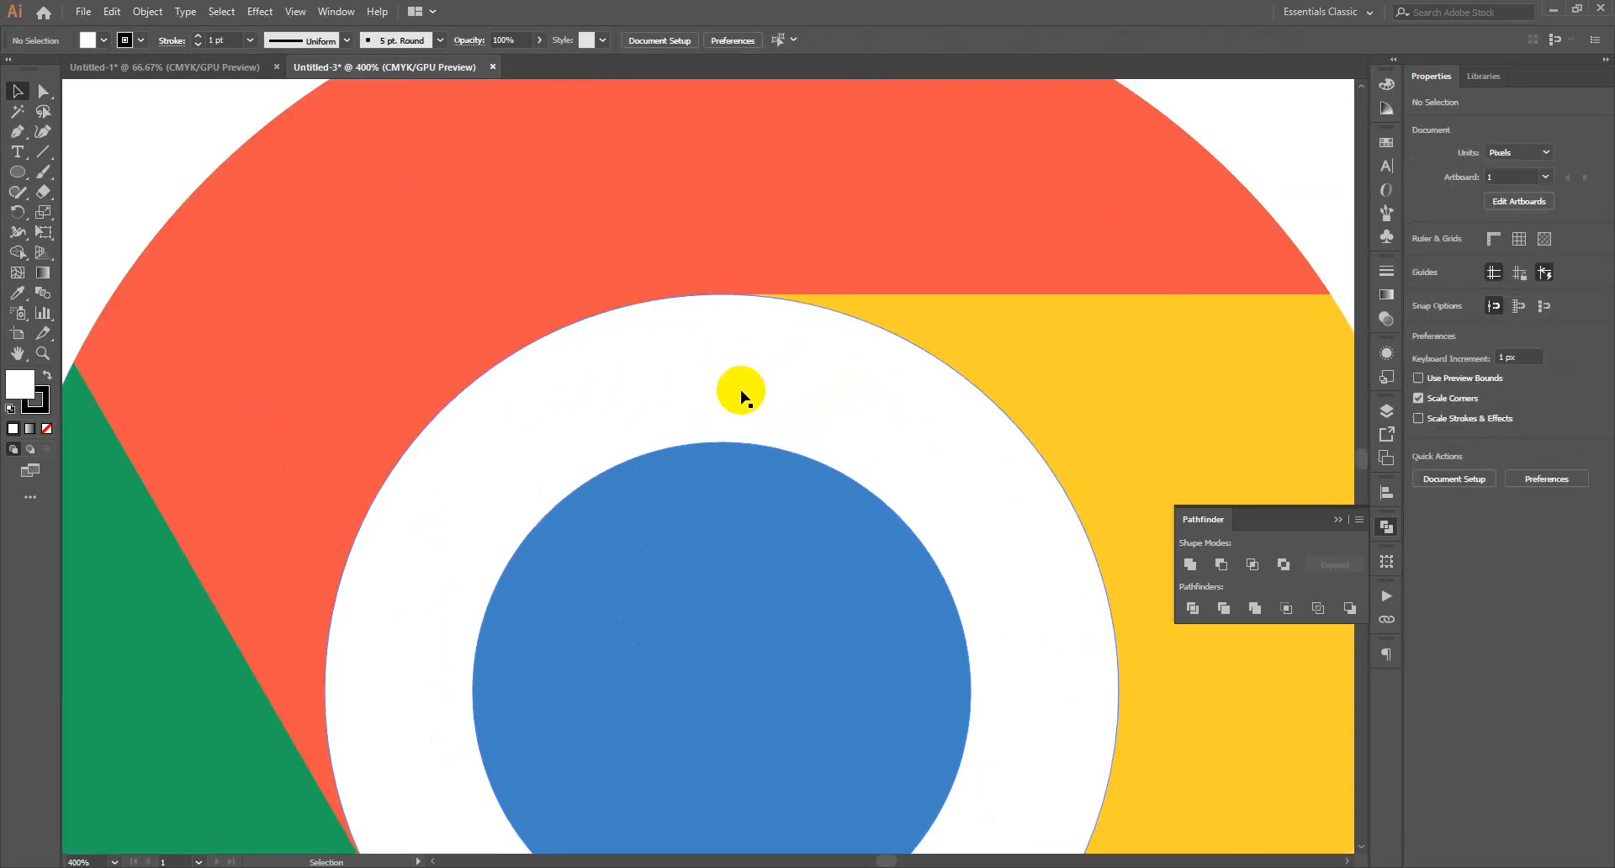
pyautogui.moveTo(740, 386); pyautogui.dragTo(832, 63)
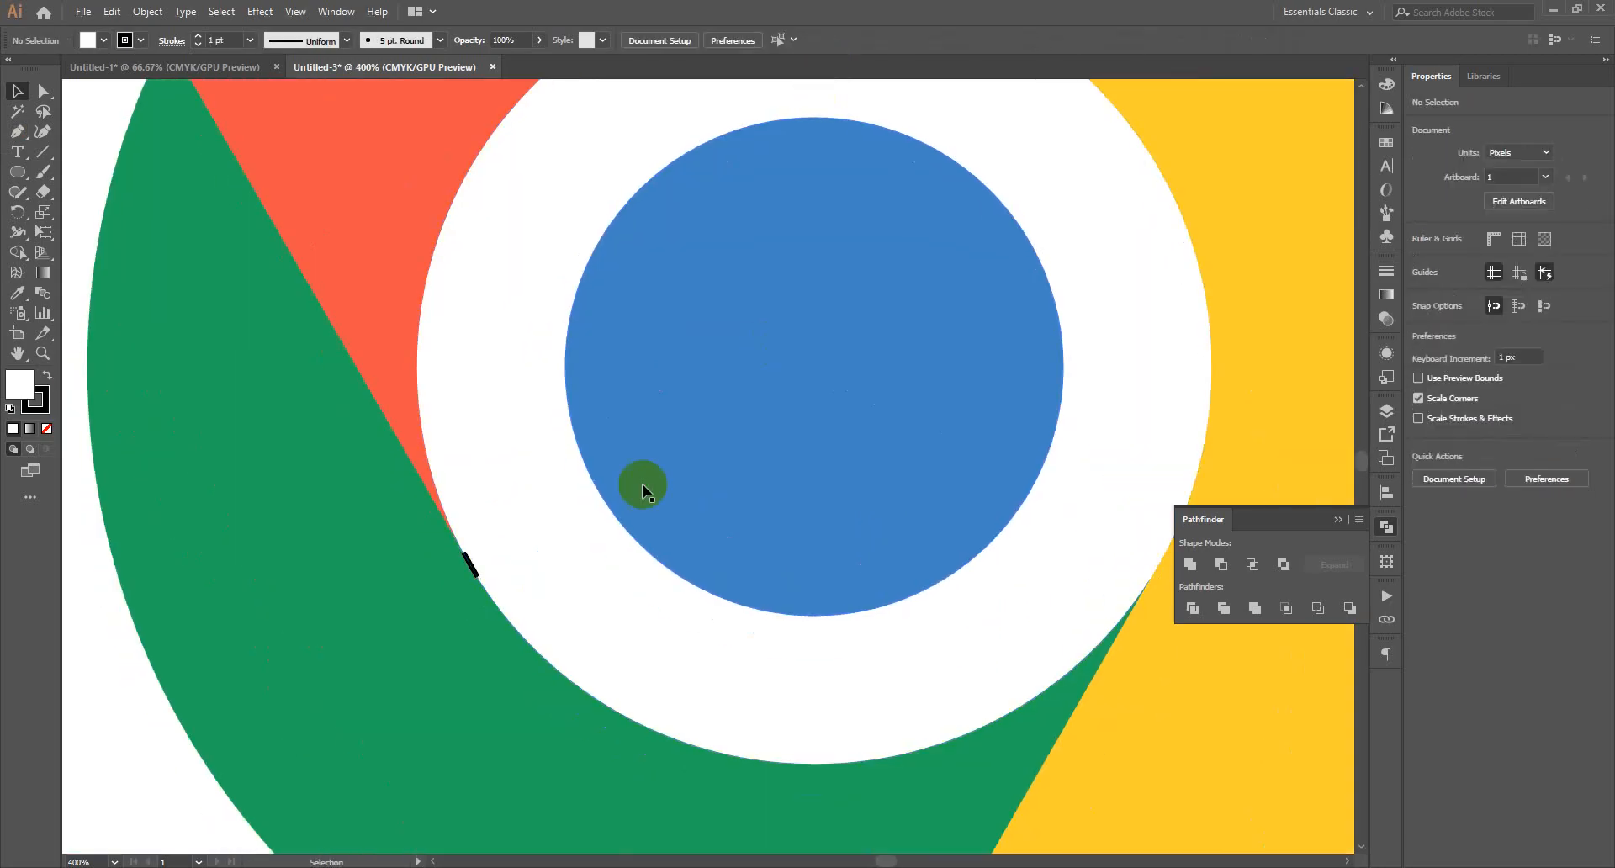
pyautogui.click(471, 563)
pyautogui.press('Delete')
# Group all pieces of the Chrome logo, scale the group down and move it to the artboard's upper-left corner.
pyautogui.scroll(-4, 835, 547)
pyautogui.moveTo(1074, 350); pyautogui.dragTo(623, 702)
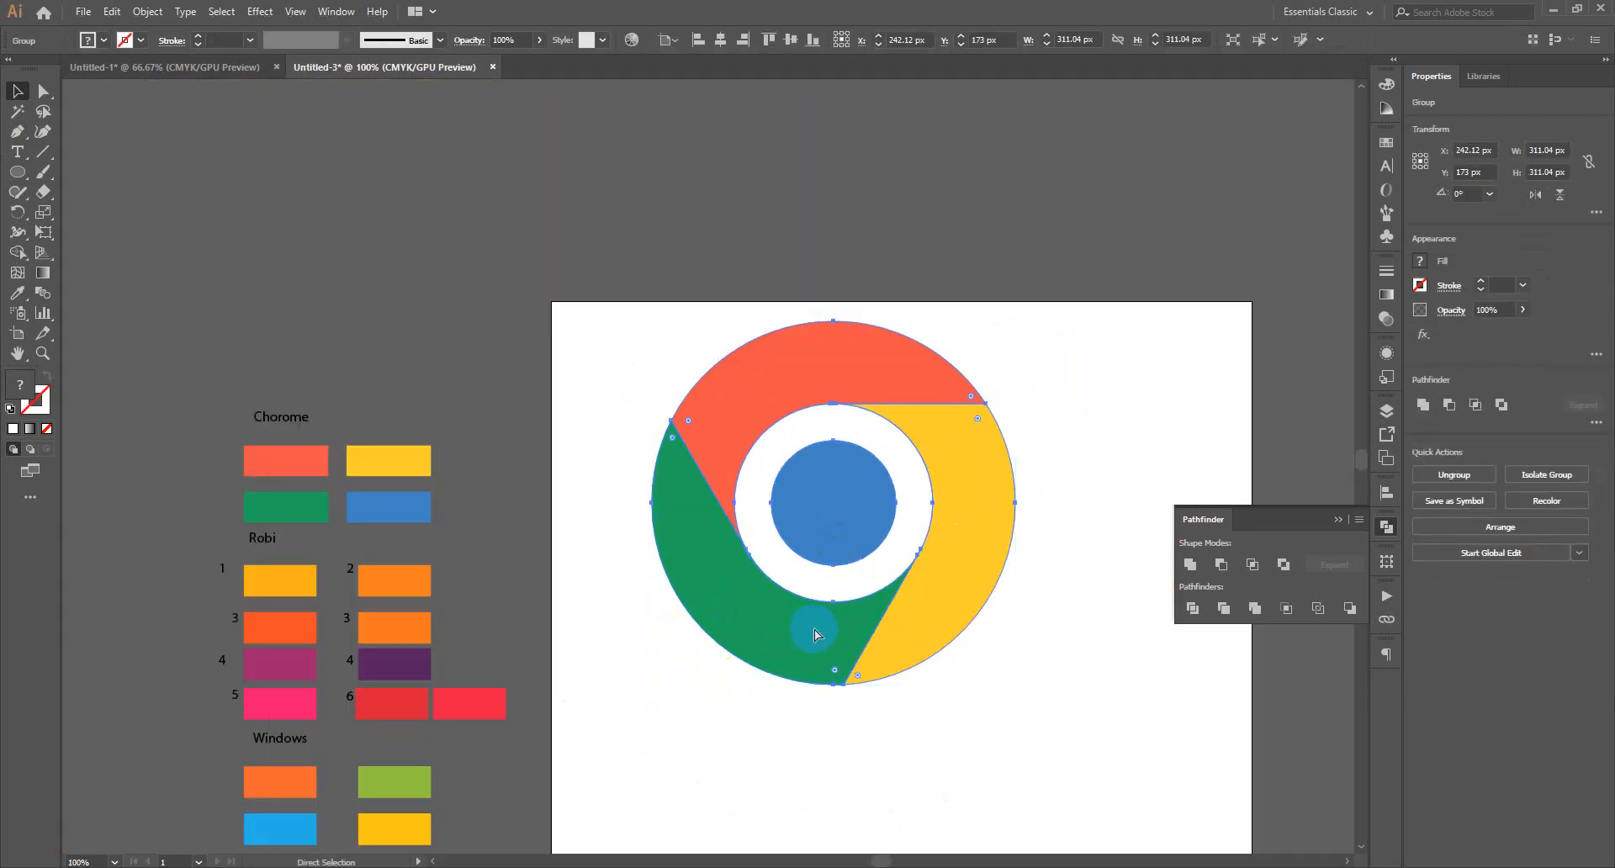
pyautogui.moveTo(1017, 680); pyautogui.dragTo(912, 581)
pyautogui.moveTo(834, 544); pyautogui.dragTo(730, 502)
pyautogui.click(976, 577)
pyautogui.scroll(-1, 710, 644)
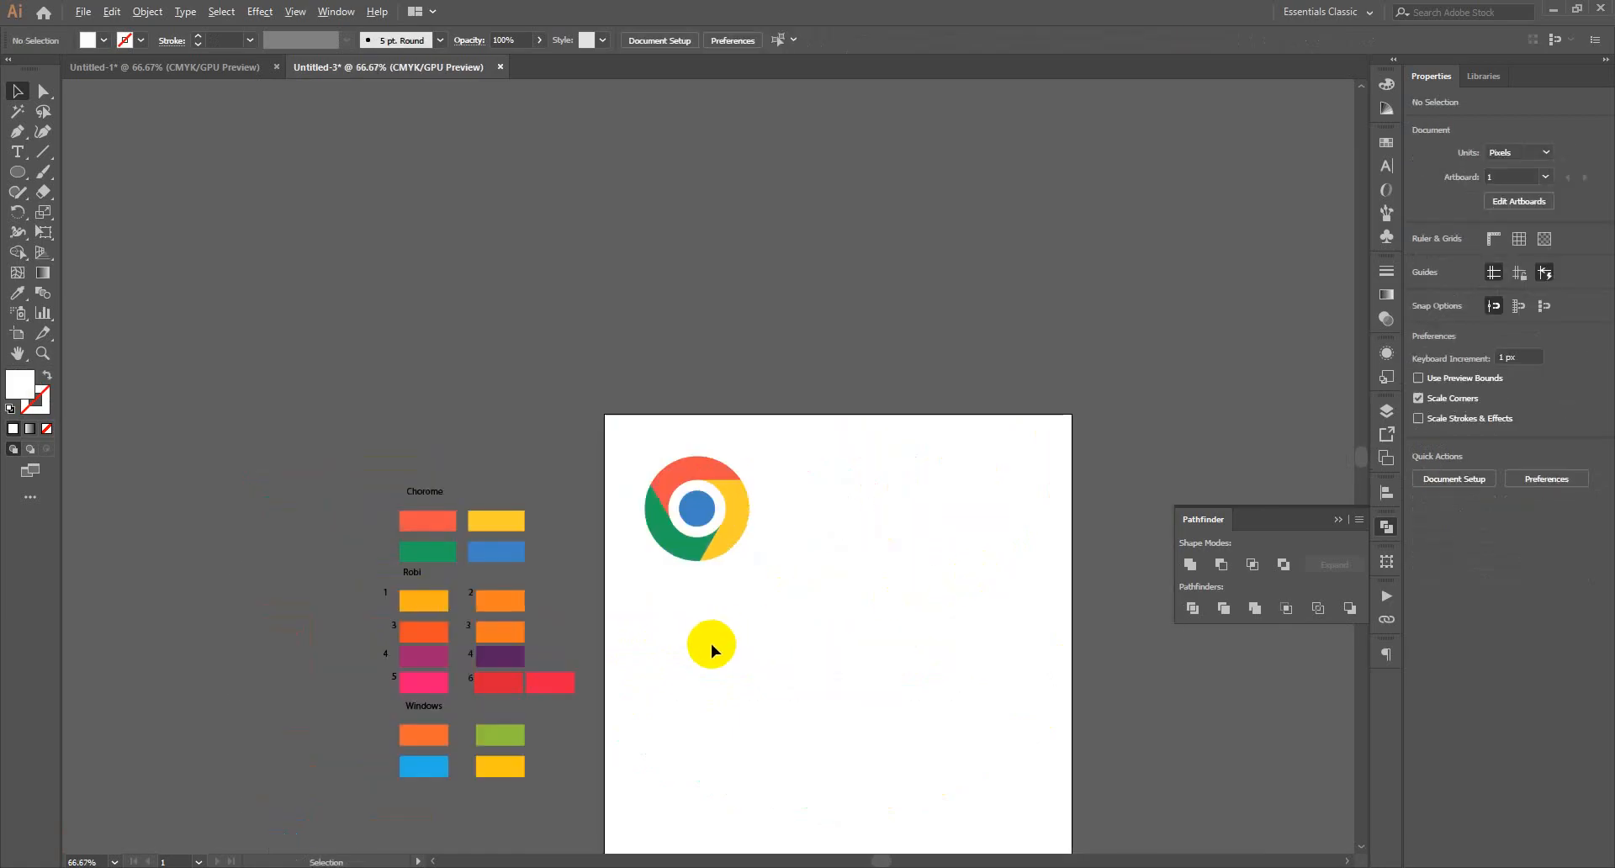
pyautogui.scroll(1, 712, 648)
pyautogui.moveTo(714, 667); pyautogui.dragTo(718, 524)
pyautogui.scroll(1, 709, 532)
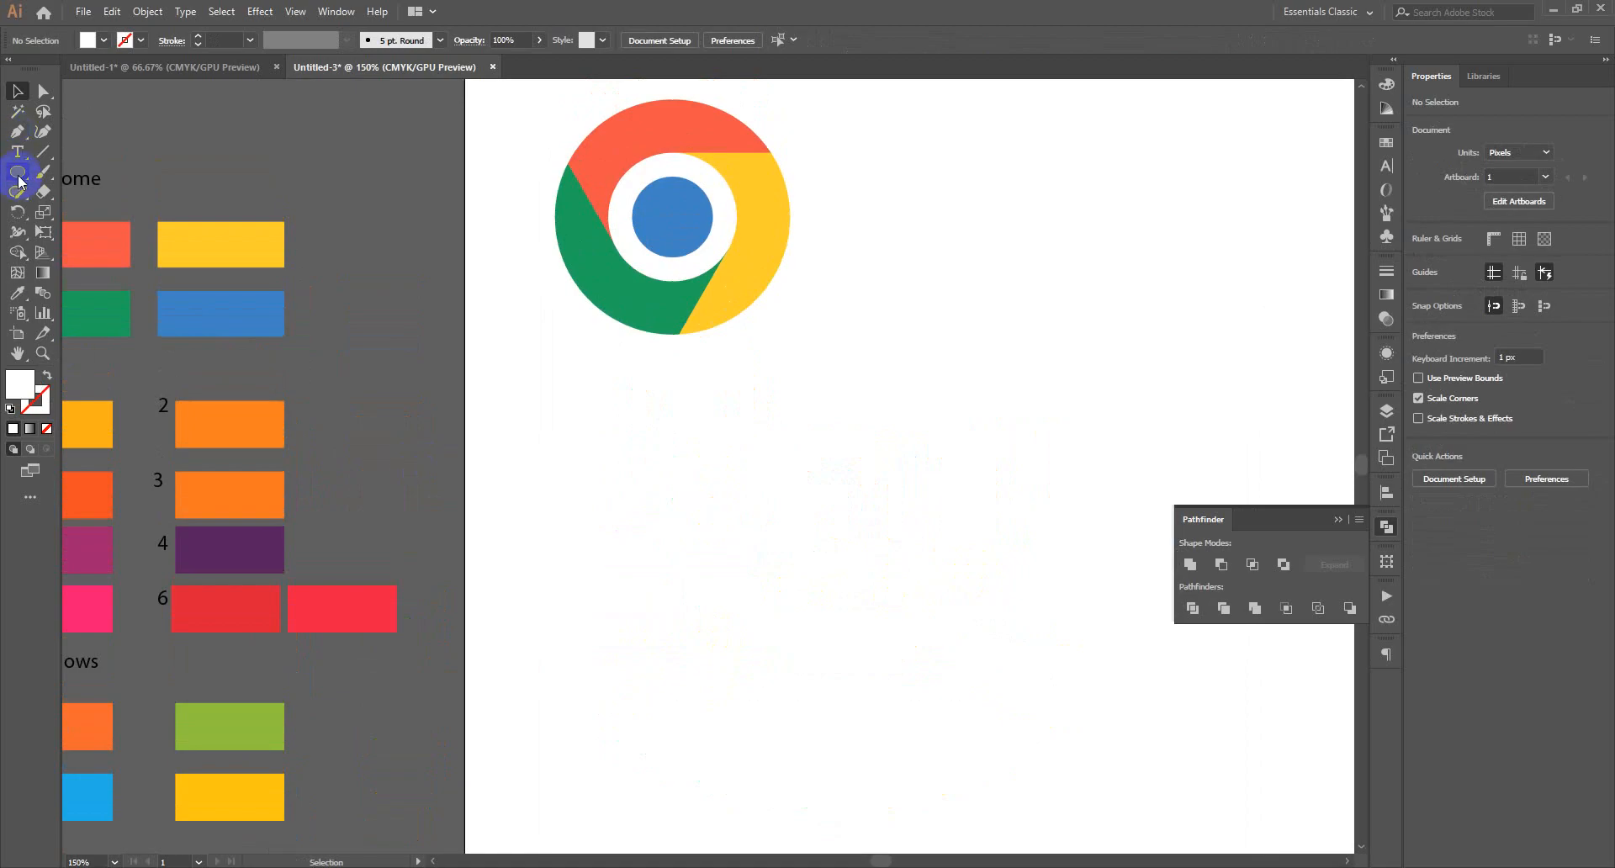
# Draw an equilateral triangle pointing right, about 153 by 176 px, beside the Chrome logo with the Polygon tool.
pyautogui.moveTo(20, 180); pyautogui.dragTo(116, 236)
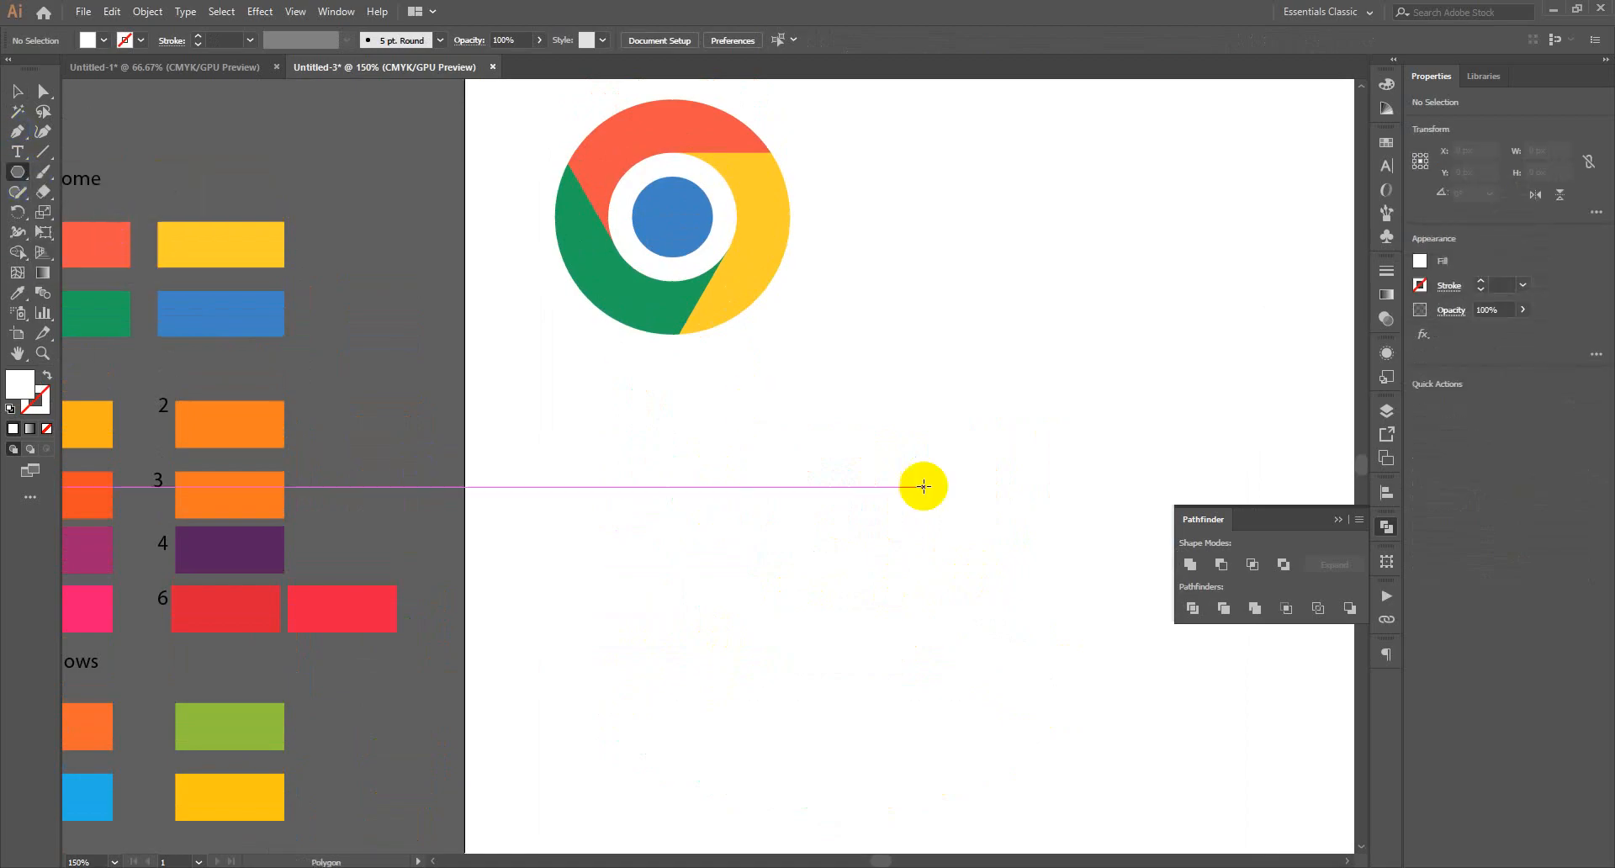
pyautogui.moveTo(926, 465); pyautogui.dragTo(764, 444)
pyautogui.keyDown('alt'); pyautogui.scroll(-1, 656, 421); pyautogui.keyUp('alt')
pyautogui.press('Down')
pyautogui.press('Down')
pyautogui.press('Down')
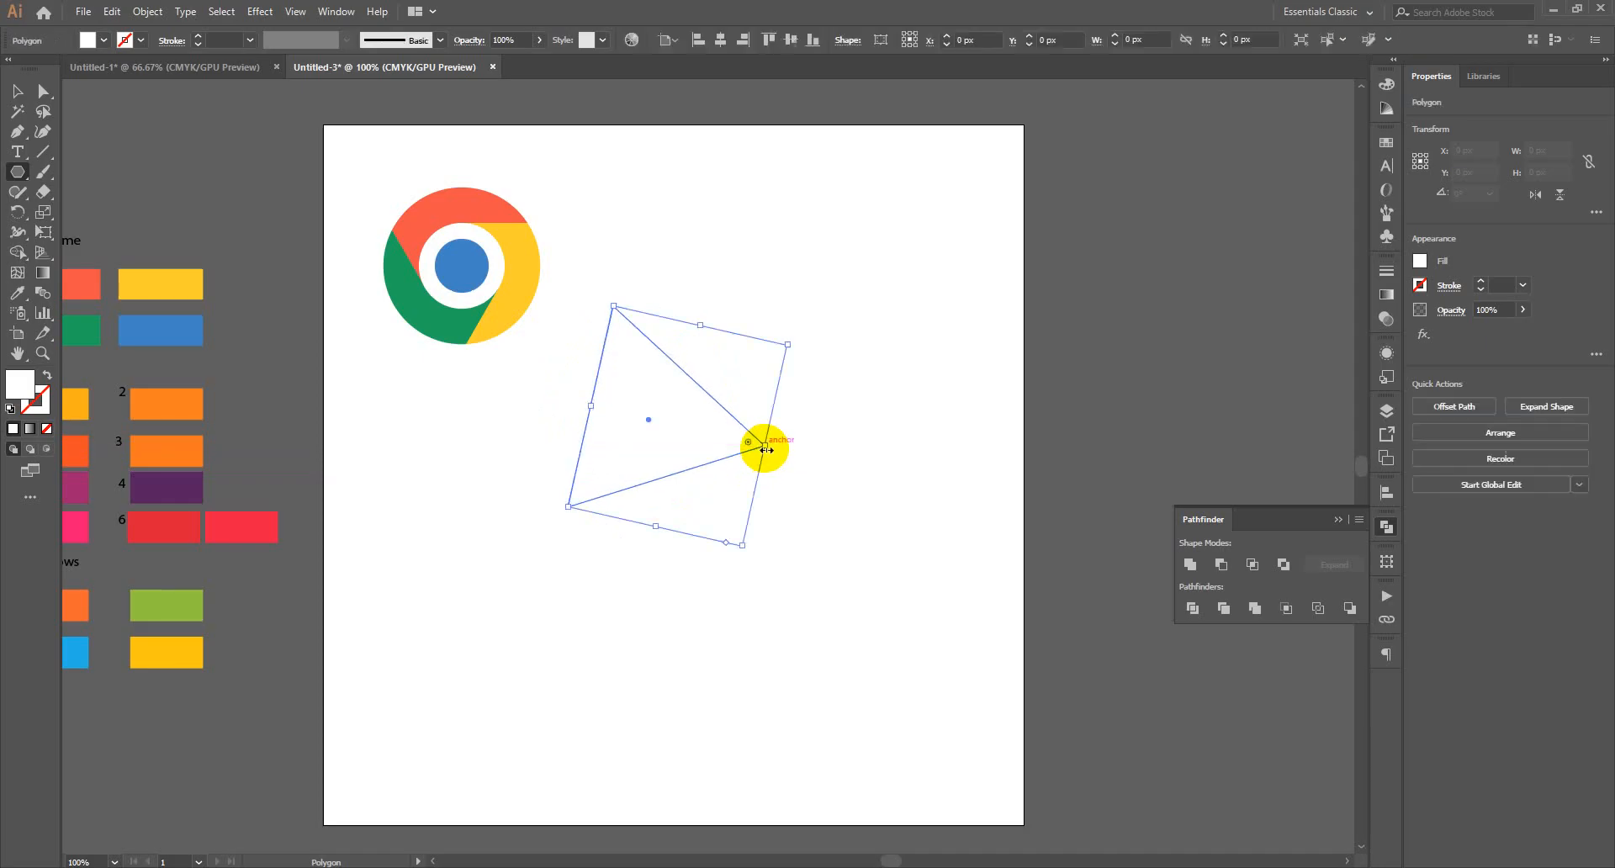
pyautogui.moveTo(793, 342); pyautogui.dragTo(767, 318)
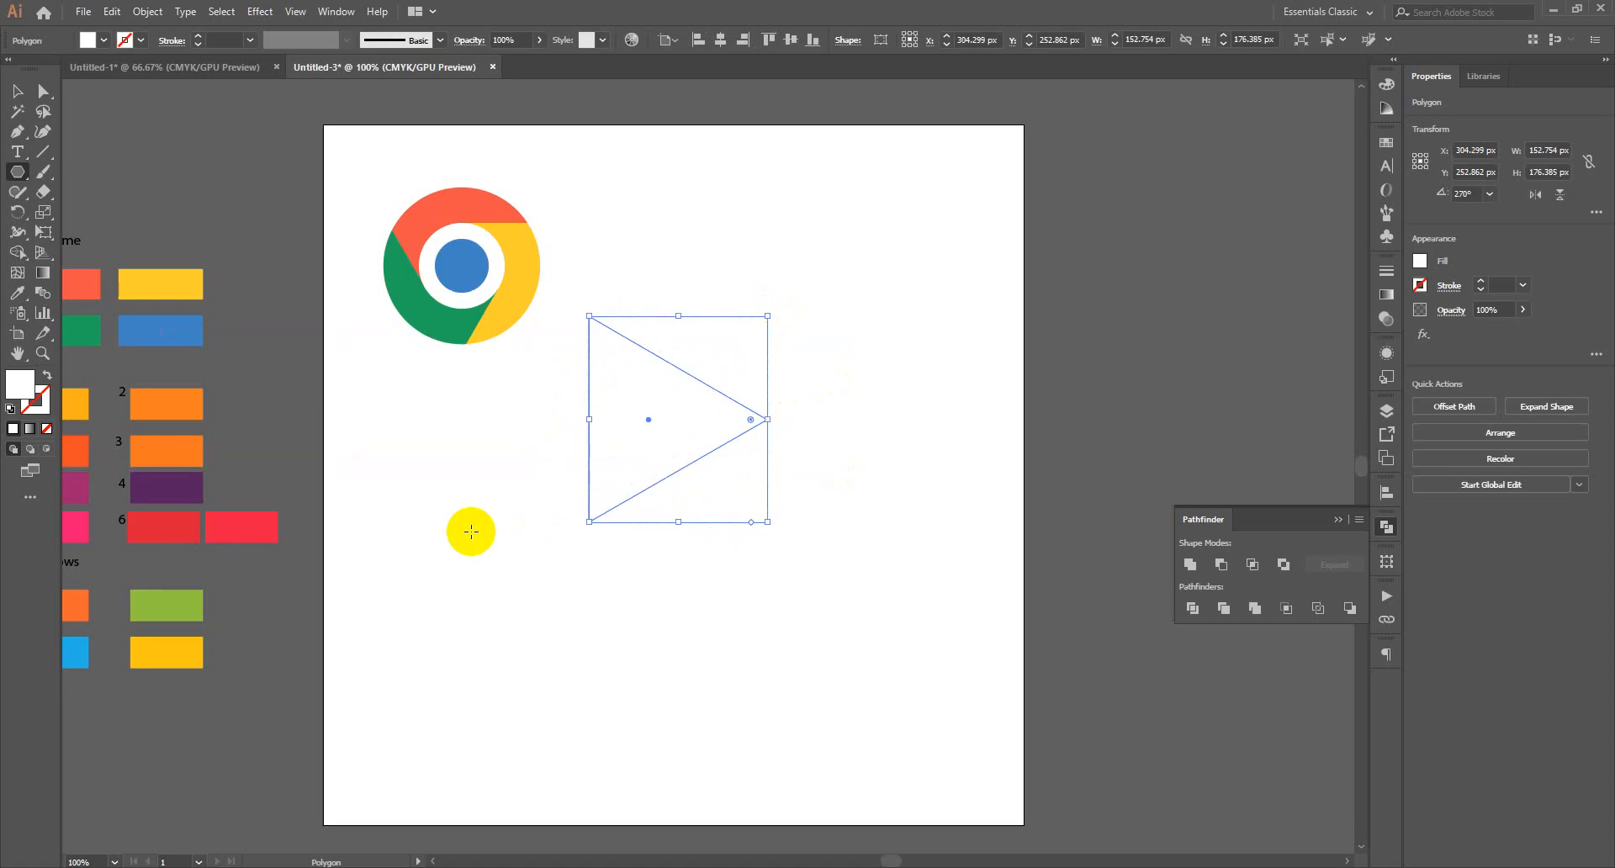
# Fill the triangle with black and move it down and right to about X 439 px, Y 298 px.
pyautogui.click(102, 41)
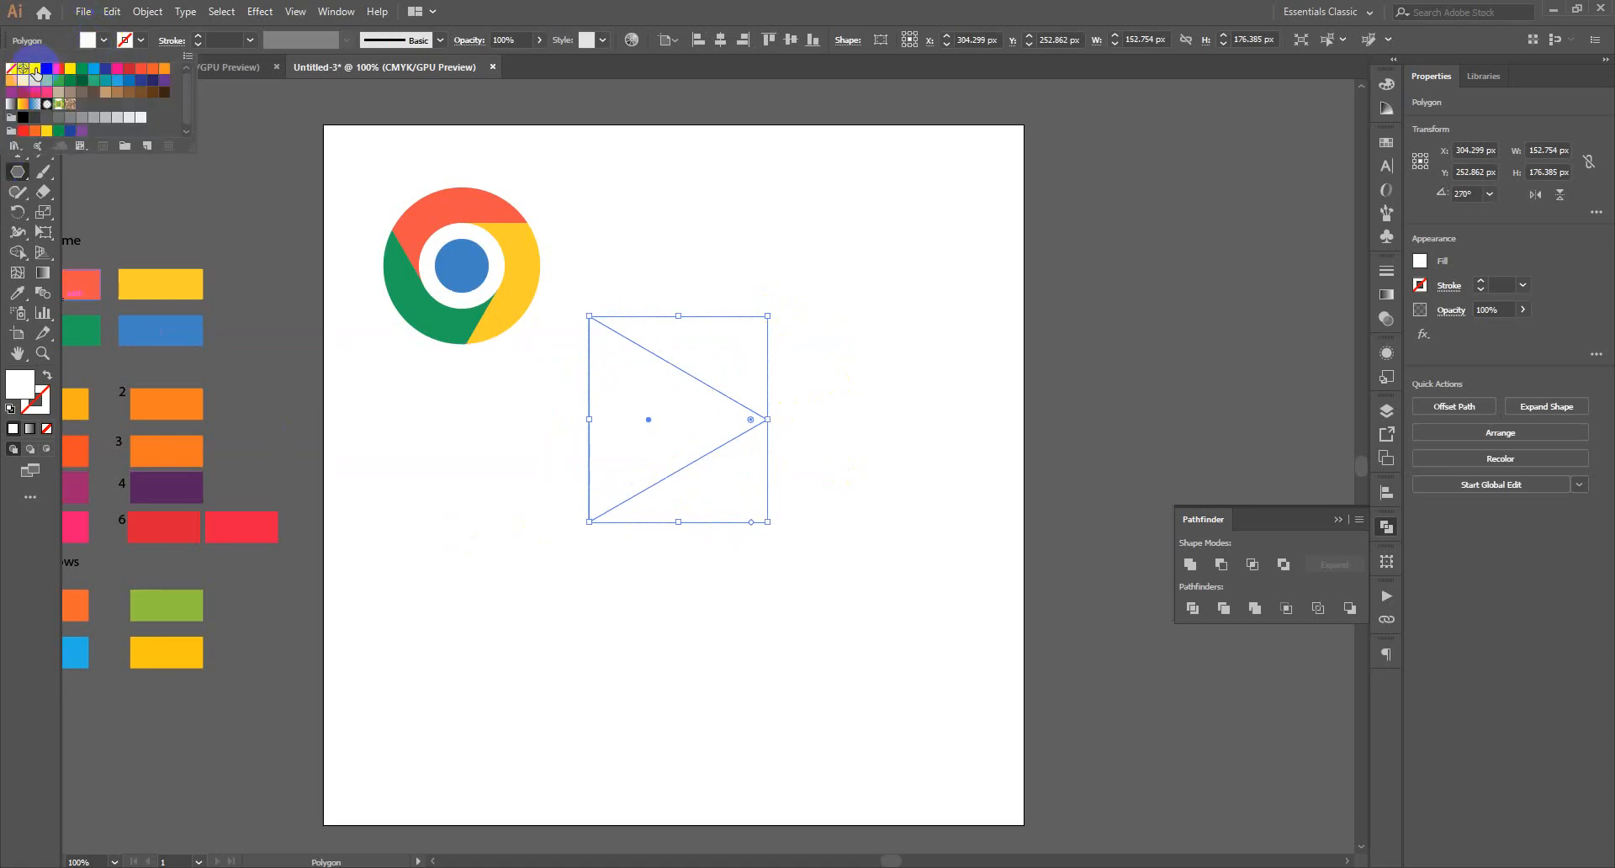
pyautogui.click(38, 71)
pyautogui.click(17, 90)
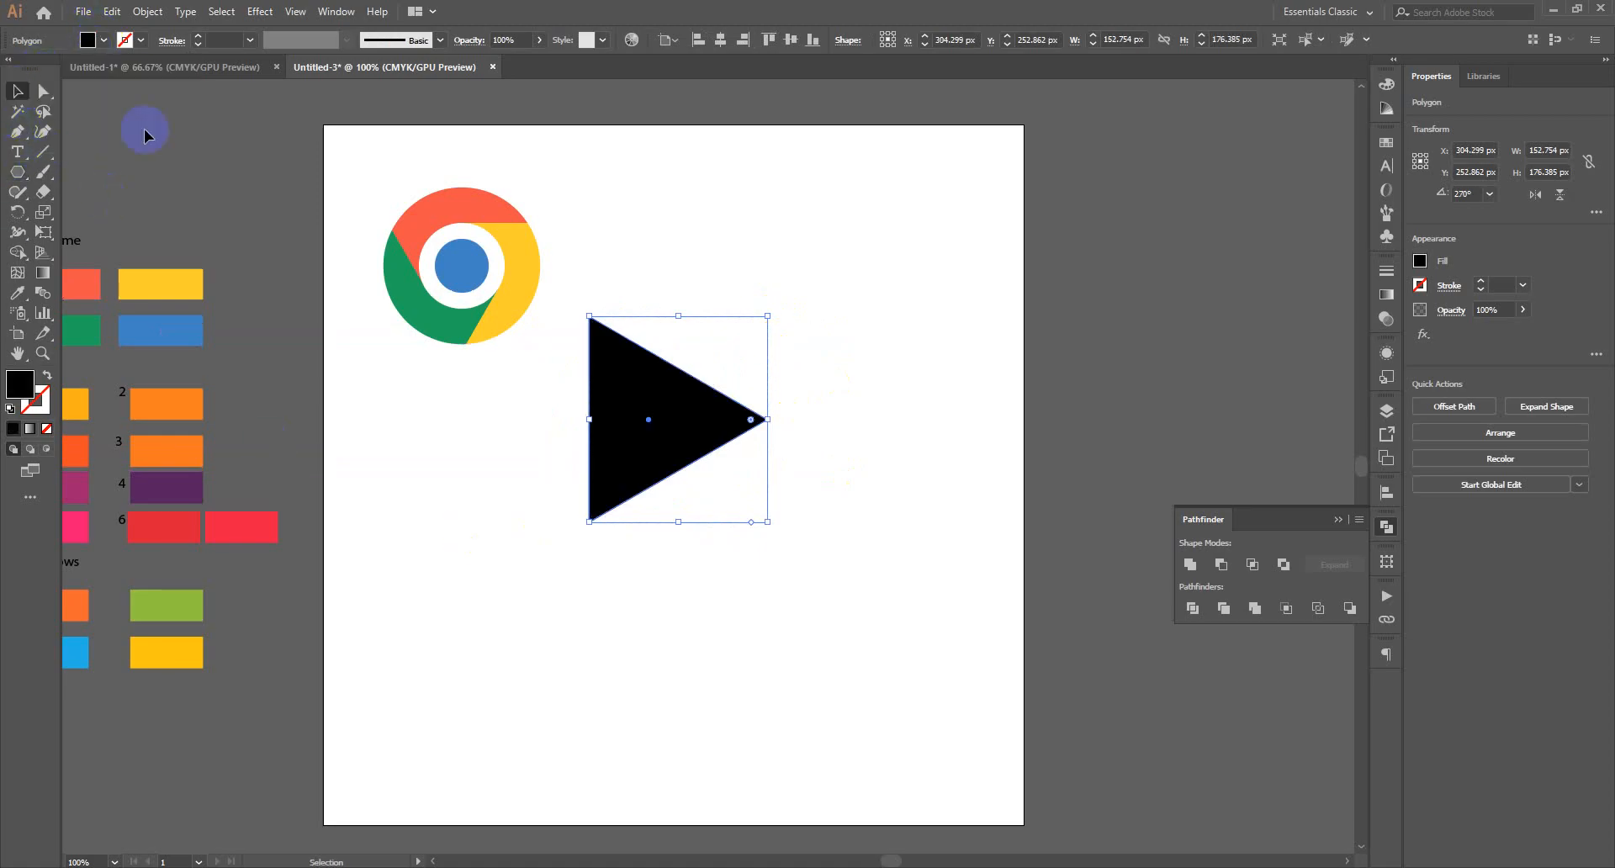
pyautogui.moveTo(639, 437); pyautogui.dragTo(796, 485)
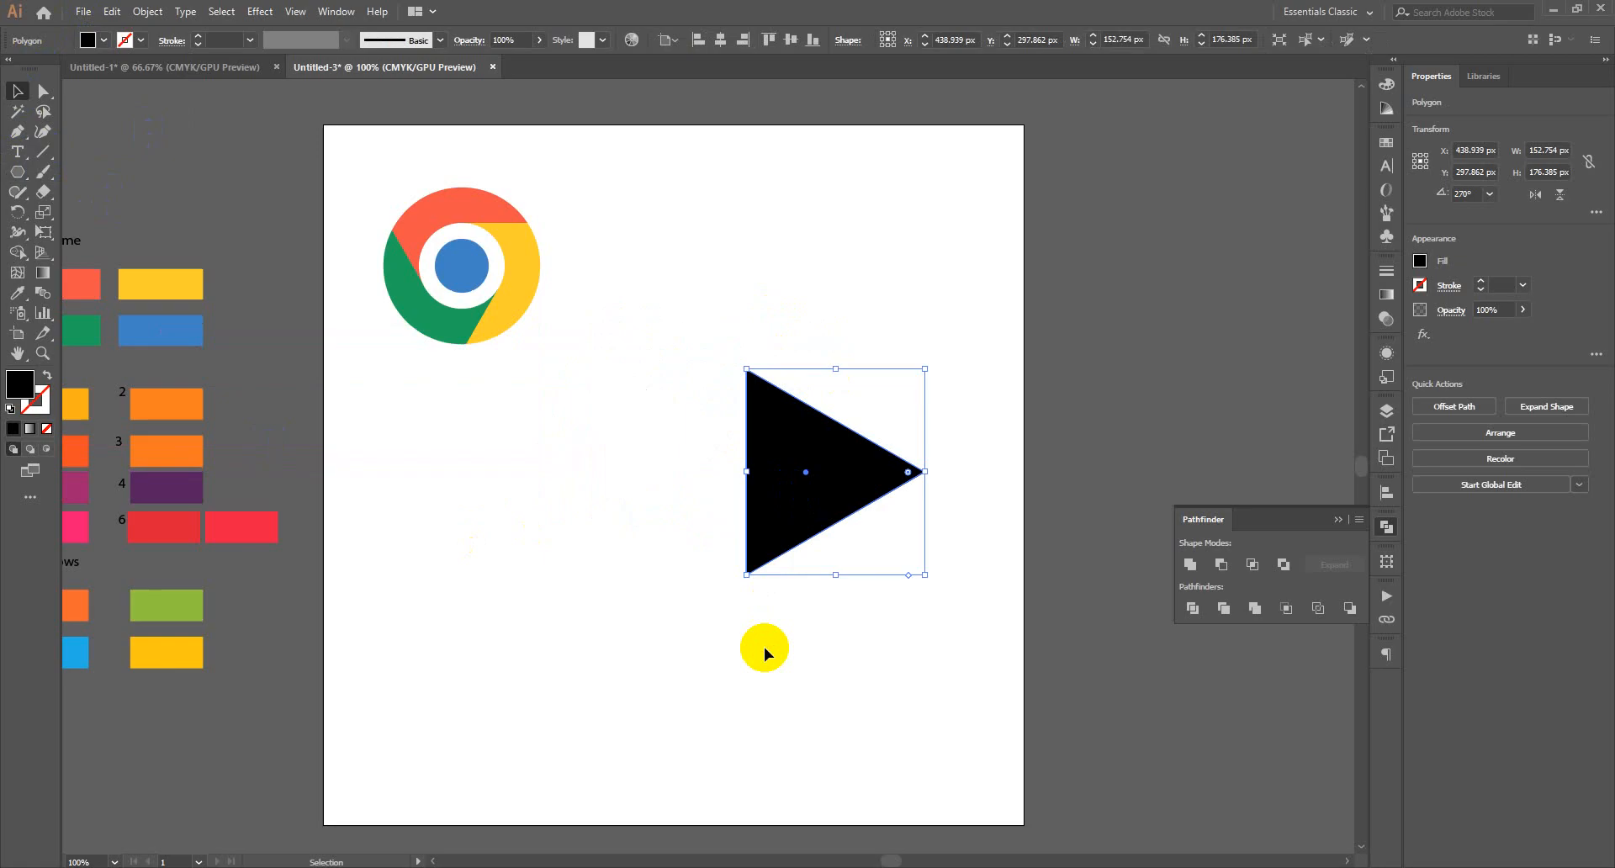
pyautogui.click(764, 651)
# Rotate a copy of the black triangle by 360/6 degrees around its lower-left corner.
pyautogui.click(794, 476)
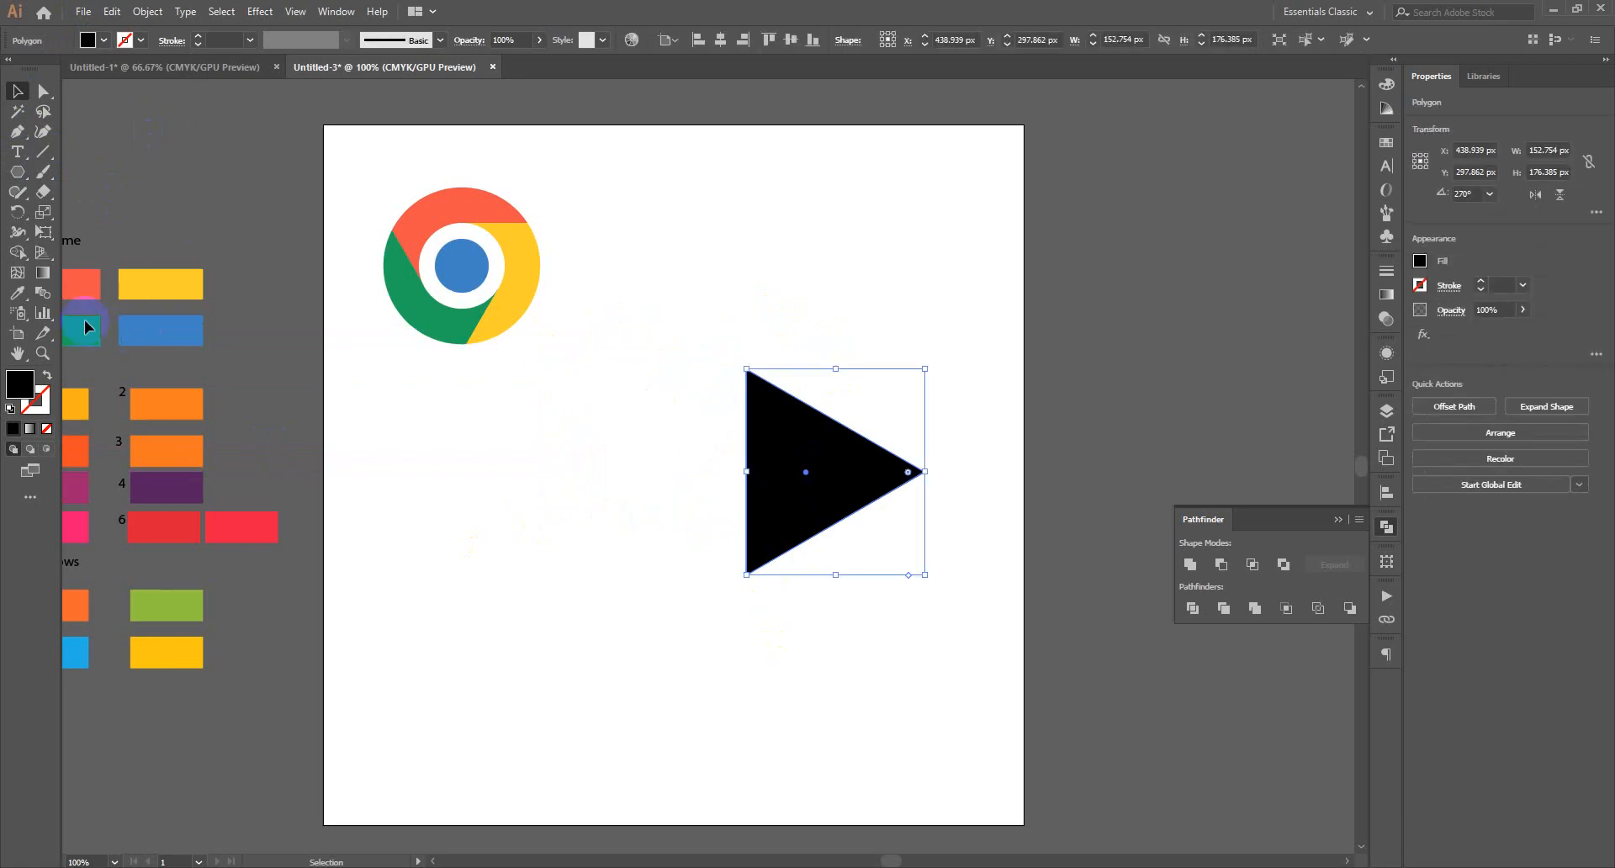
pyautogui.click(23, 217)
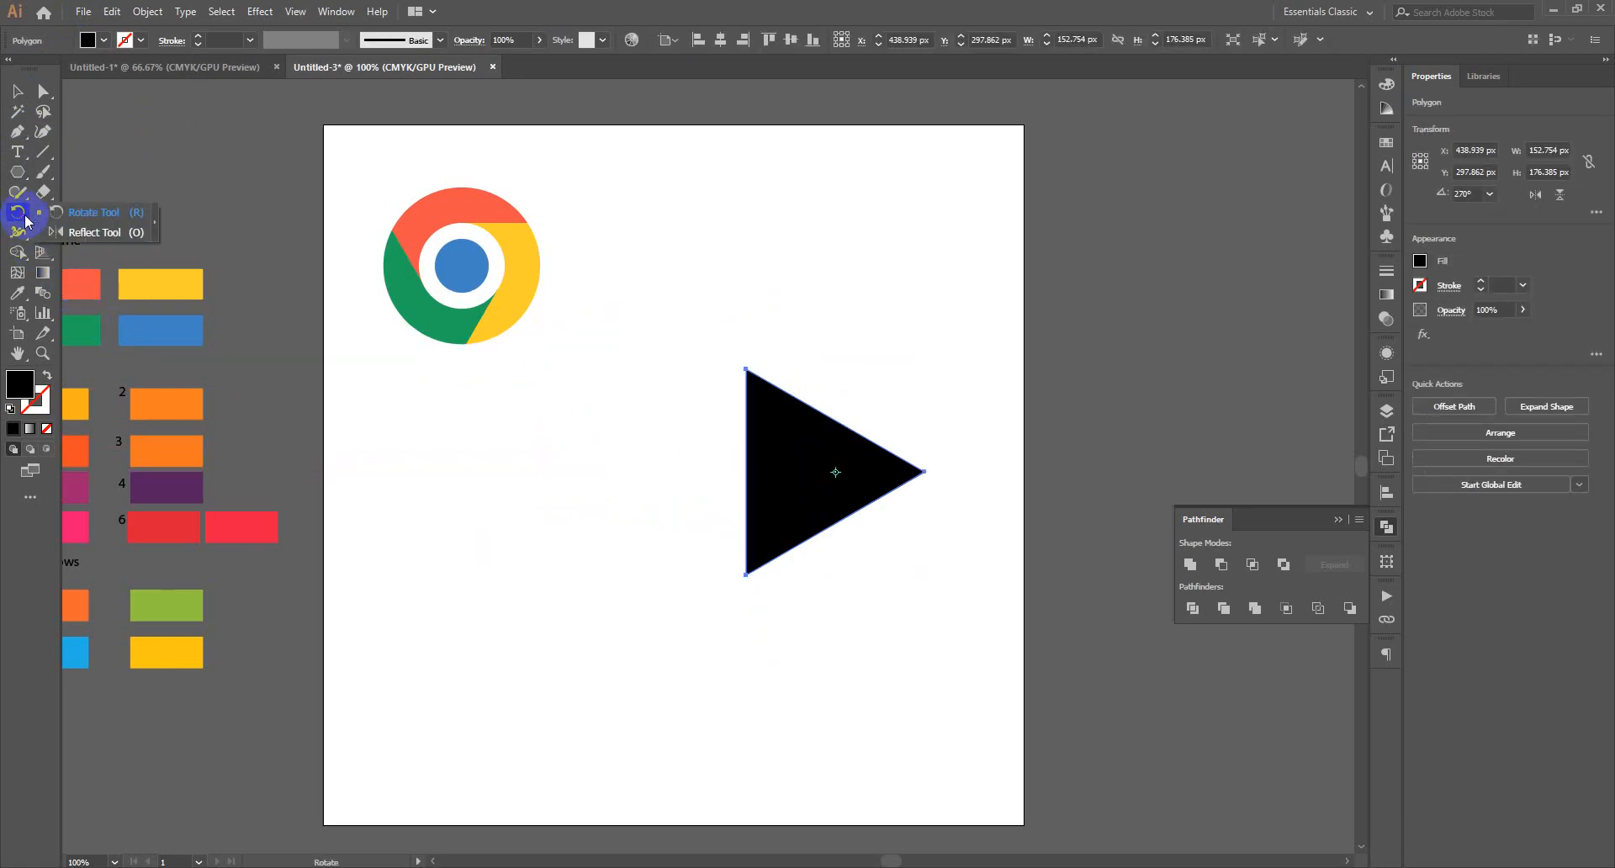
pyautogui.moveTo(825, 478); pyautogui.dragTo(746, 565)
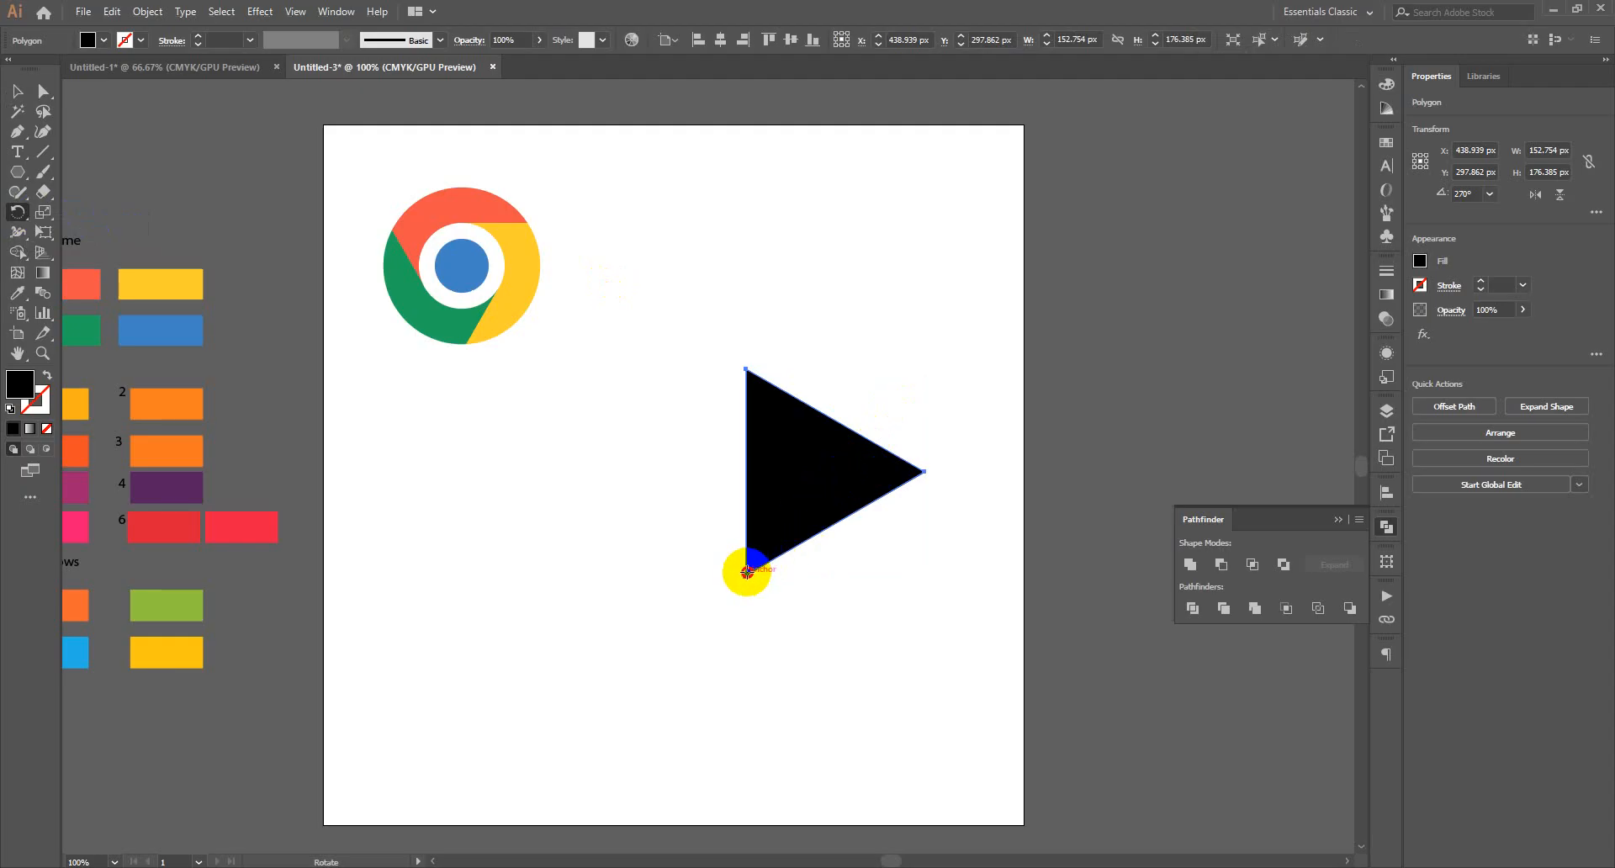
pyautogui.keyDown('alt'); pyautogui.click(746, 576); pyautogui.keyUp('alt')
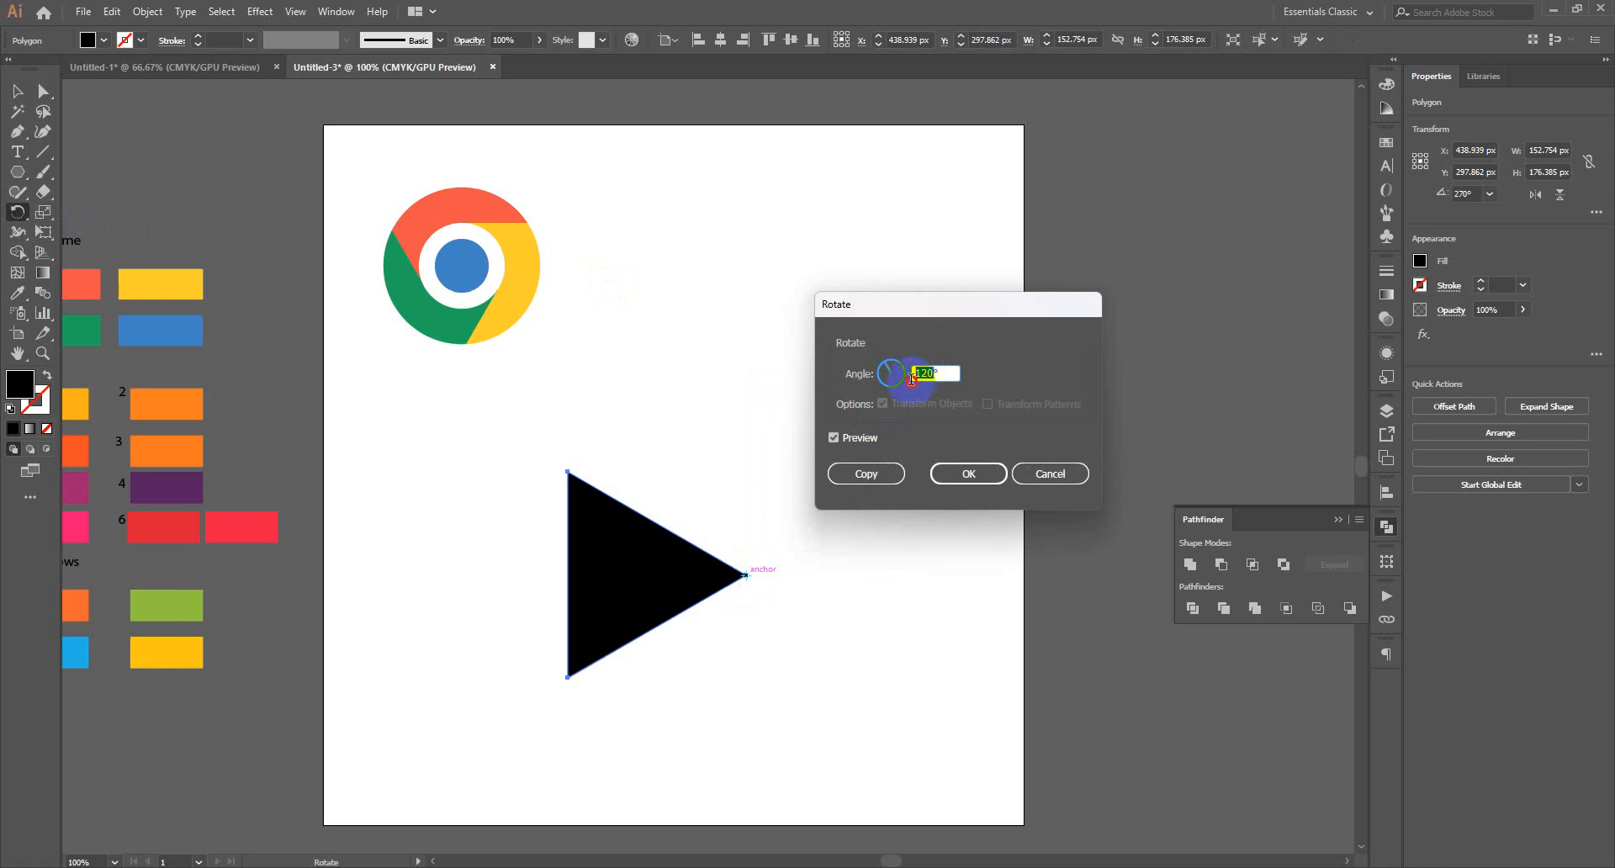
pyautogui.write('360/6')
pyautogui.click(851, 435)
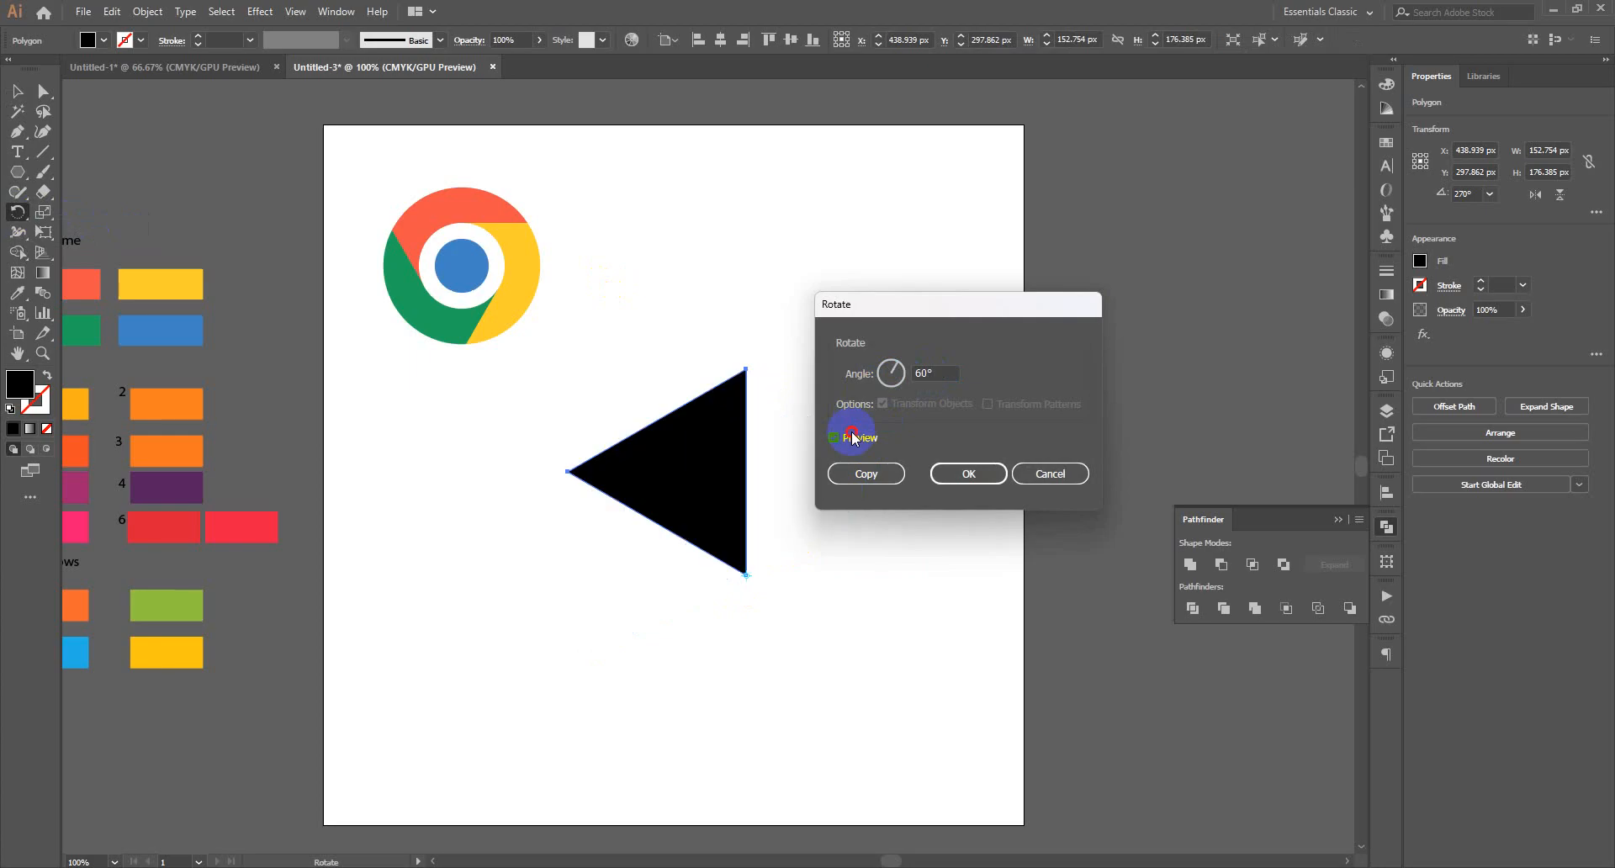
pyautogui.click(867, 473)
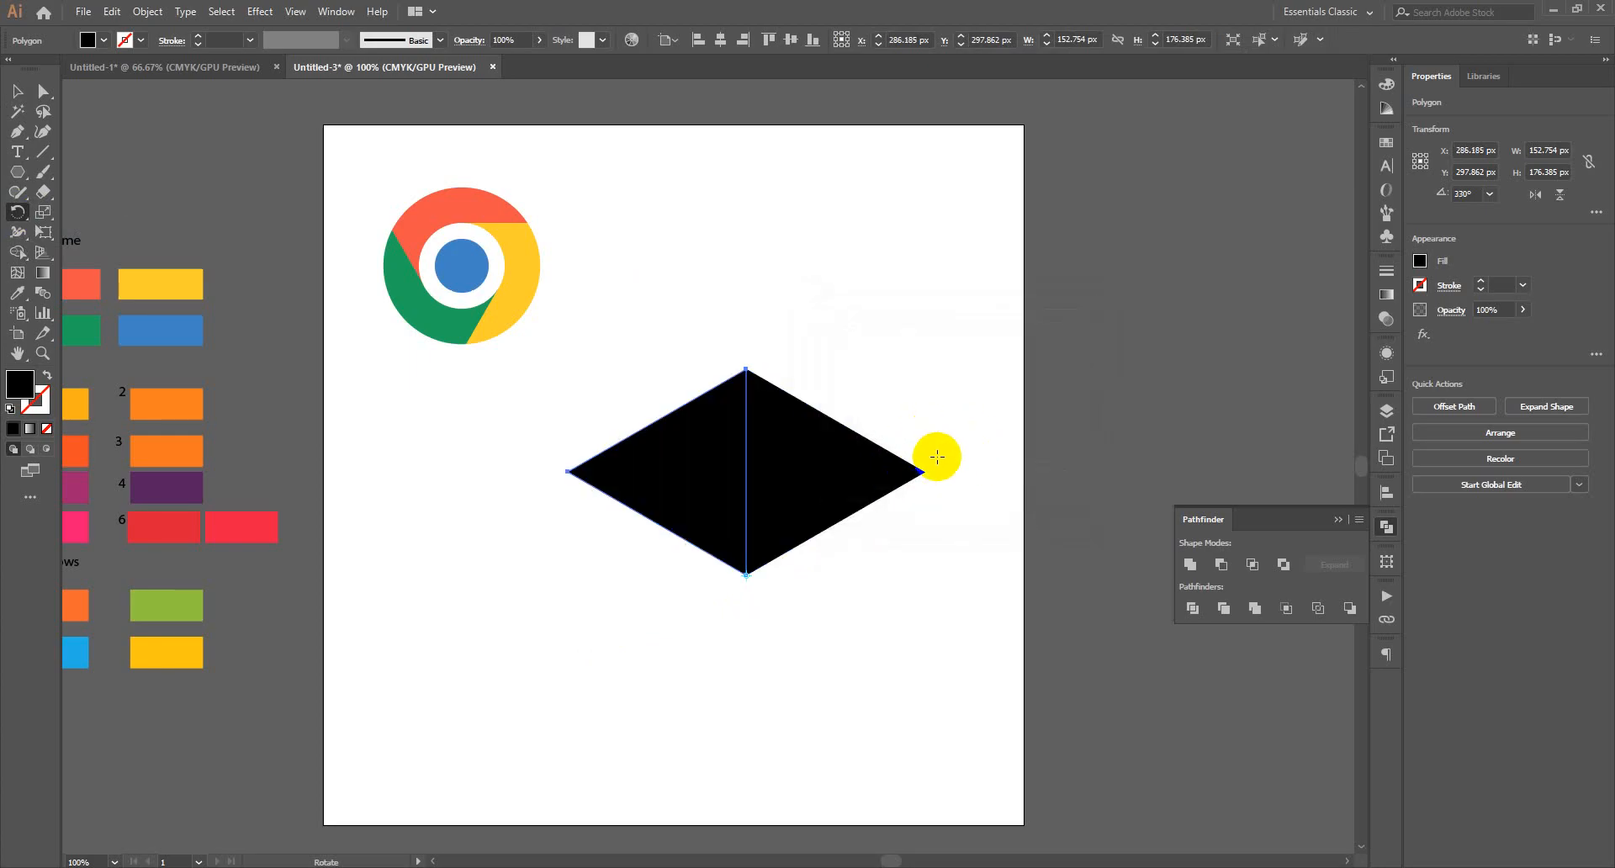
# Repeat the rotated copy around the same corner until six triangles form a full hexagon.
pyautogui.hotkey('ctrl', 'd')
pyautogui.hotkey('ctrl', 'd')
pyautogui.hotkey('ctrl', 'd')
pyautogui.hotkey('ctrl', 'd')
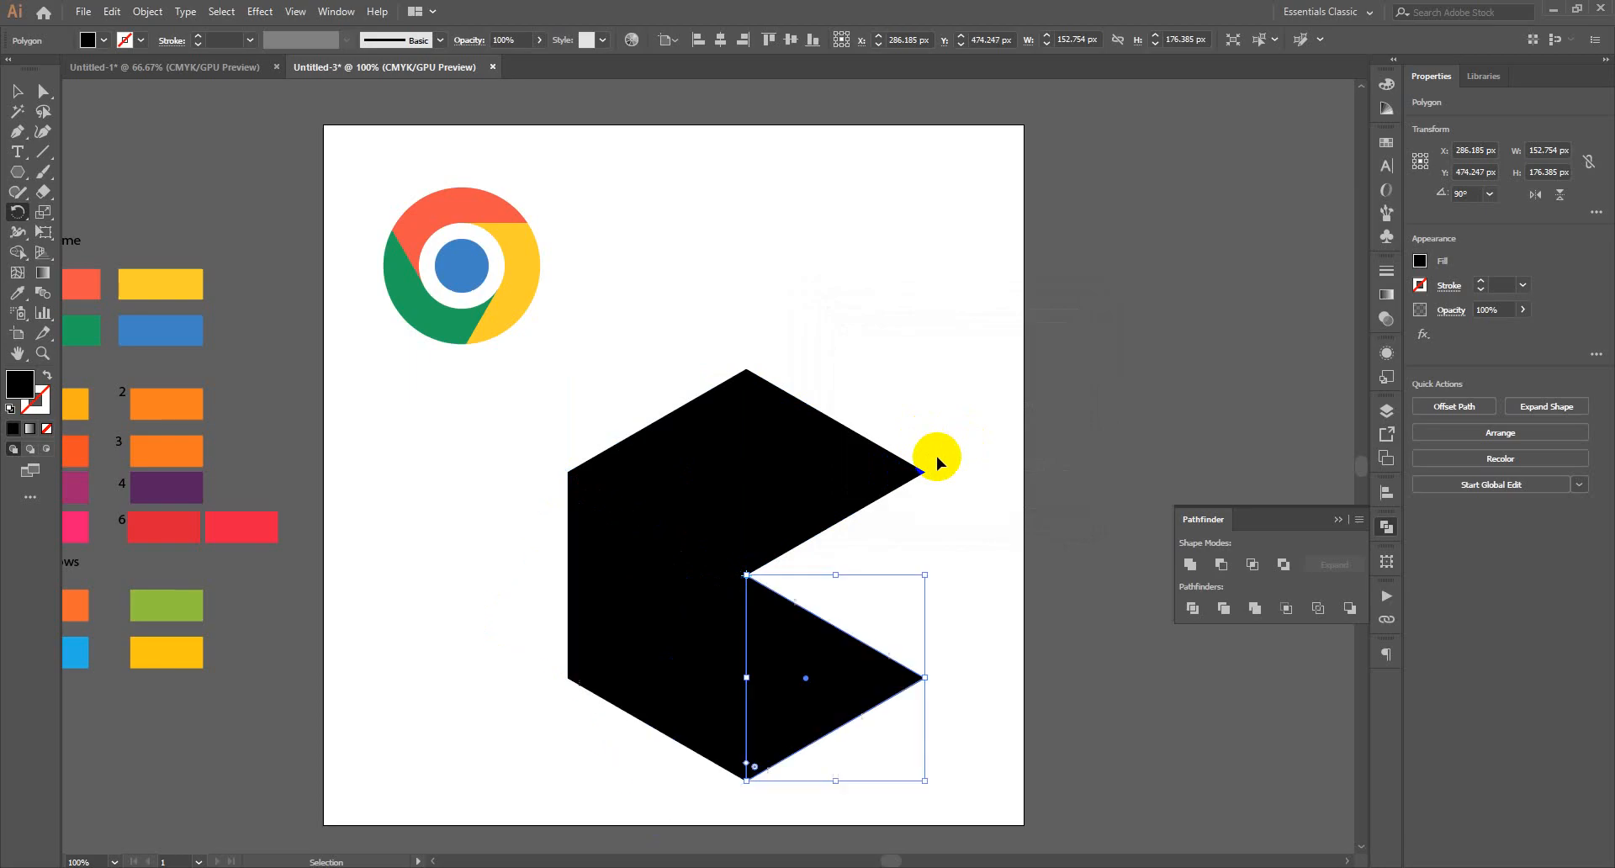
pyautogui.hotkey('ctrl', 'd')
pyautogui.click(10, 105)
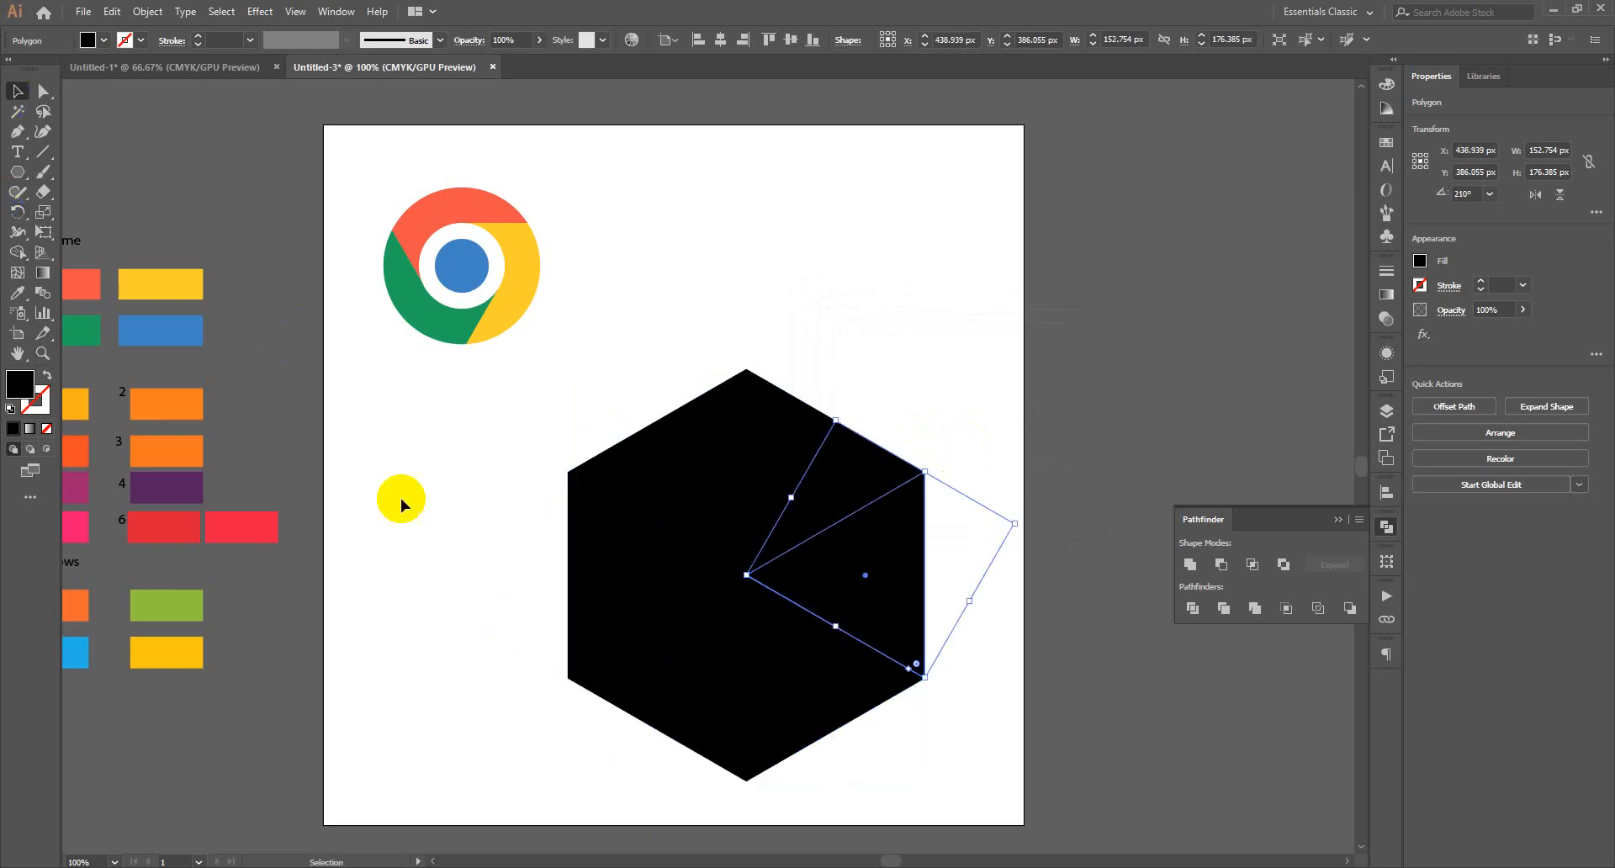
pyautogui.click(487, 599)
# Reflect the hexagon's left triangle across the horizontal axis through its upper corner, without making a copy.
pyautogui.click(593, 588)
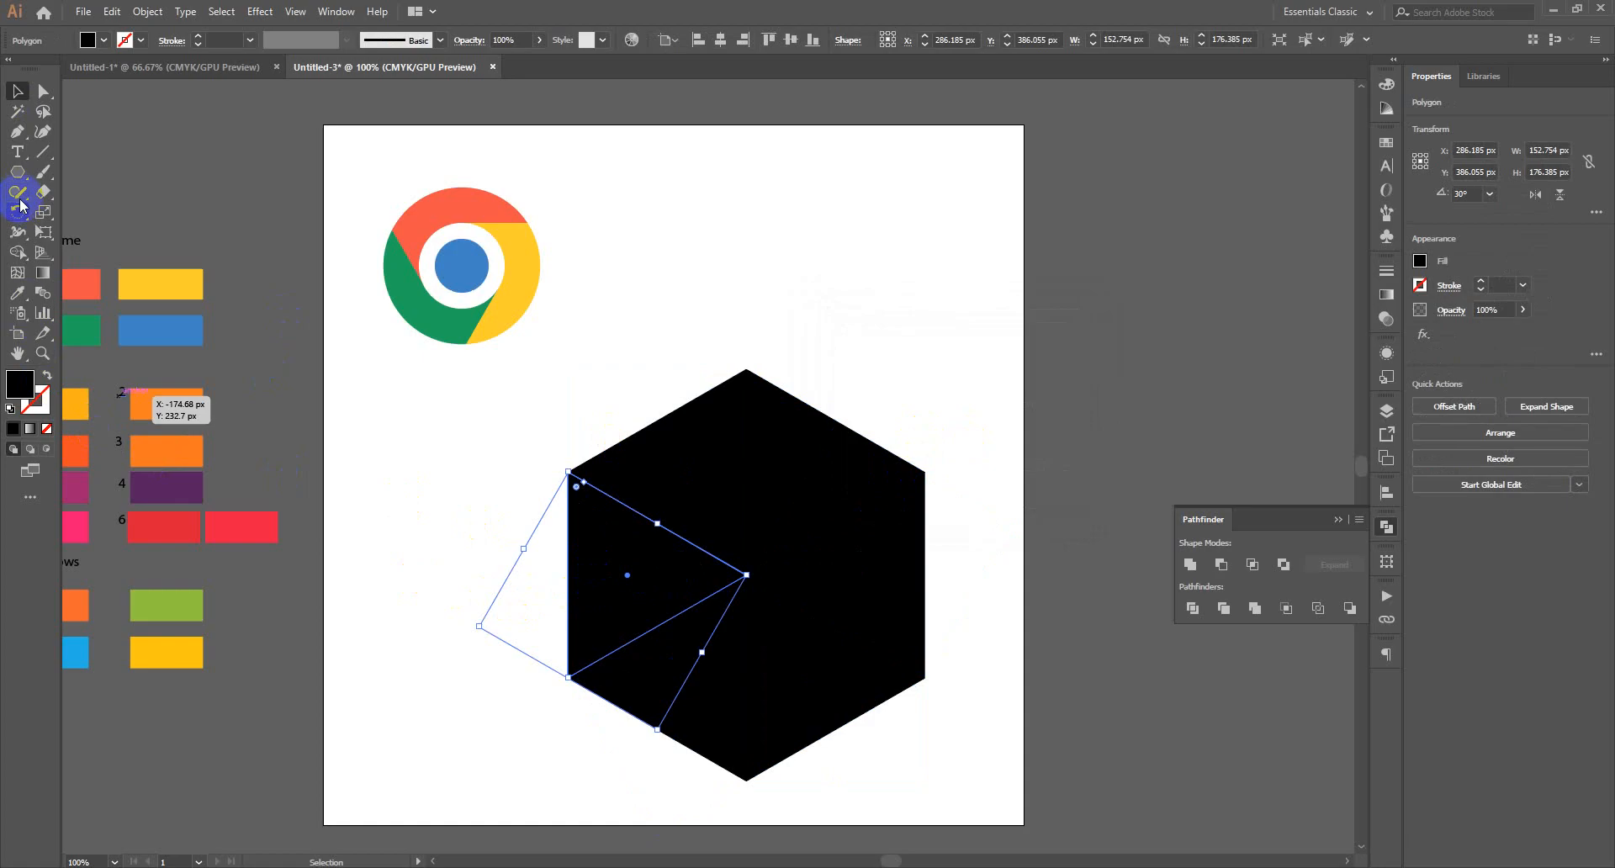
pyautogui.moveTo(19, 213); pyautogui.dragTo(83, 231)
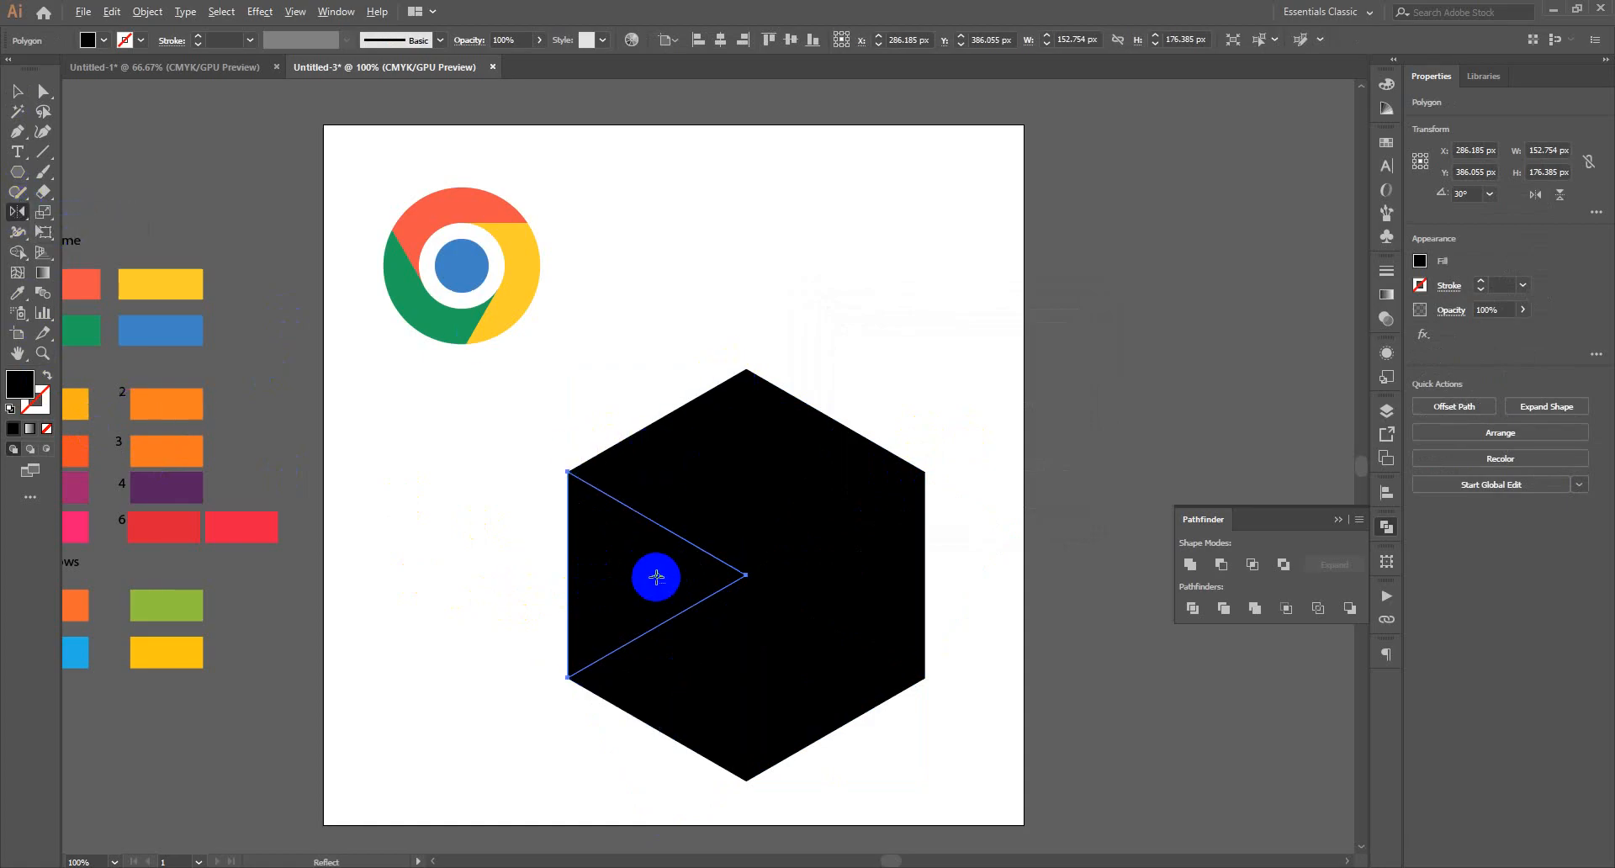
pyautogui.click(574, 477)
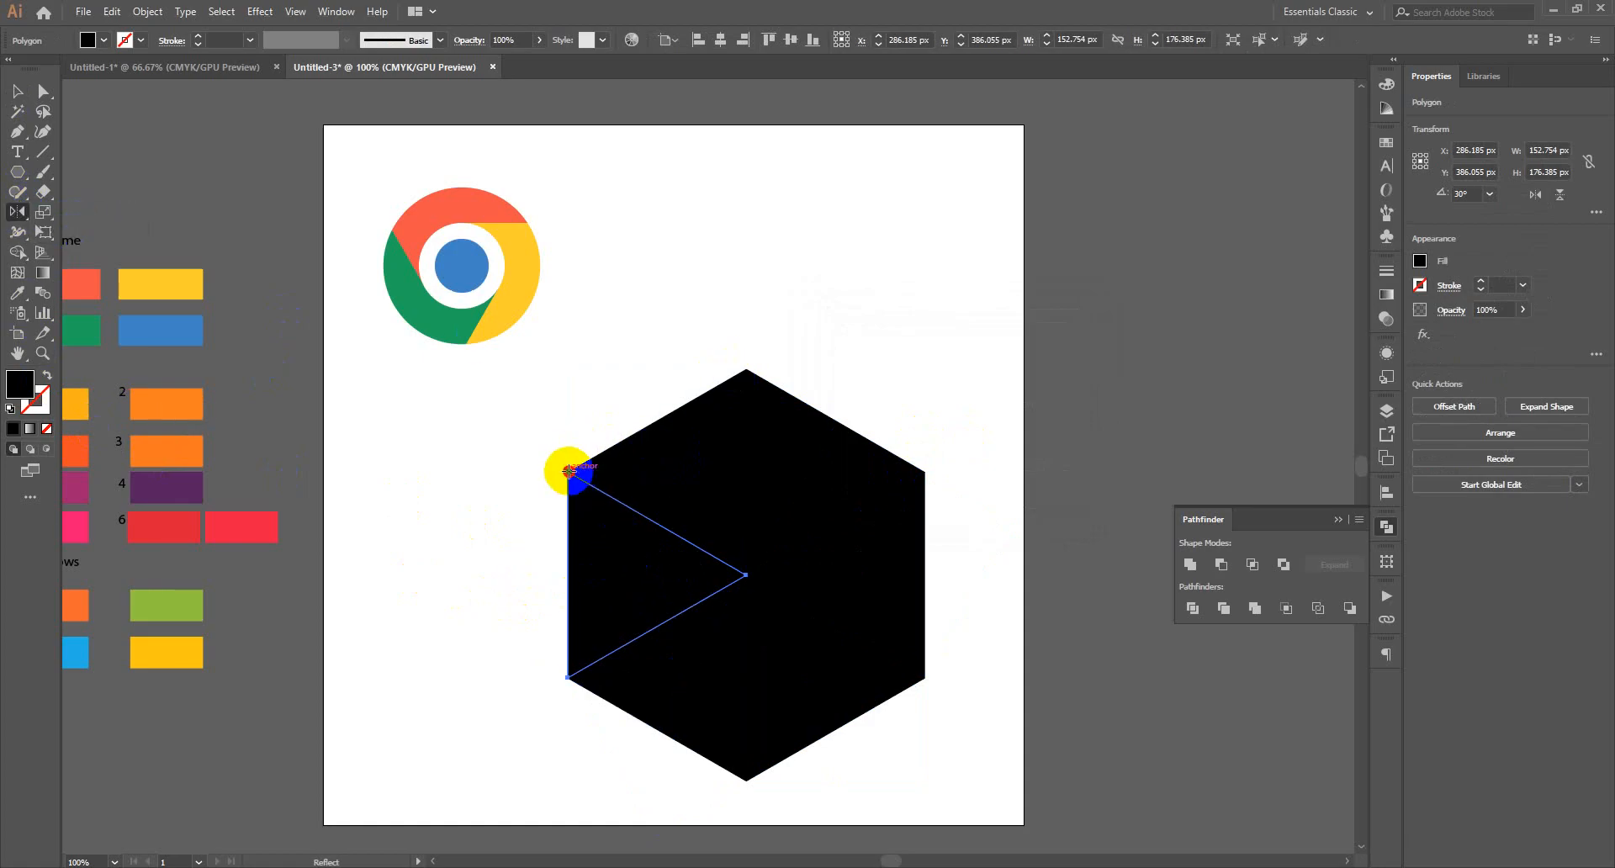
pyautogui.keyDown('alt'); pyautogui.click(568, 473); pyautogui.keyUp('alt')
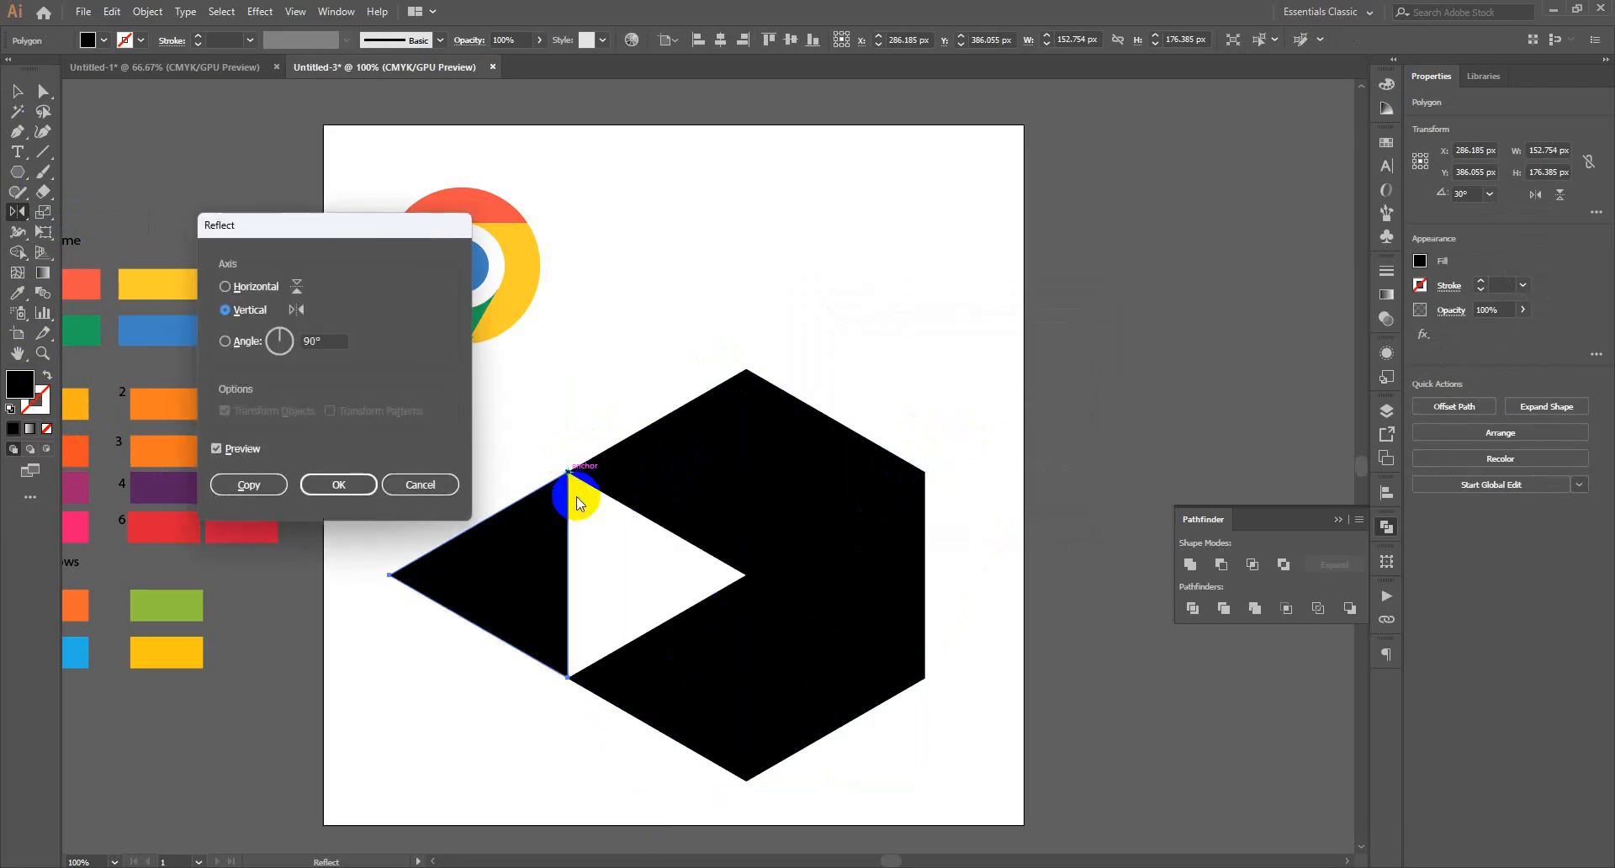
pyautogui.click(245, 291)
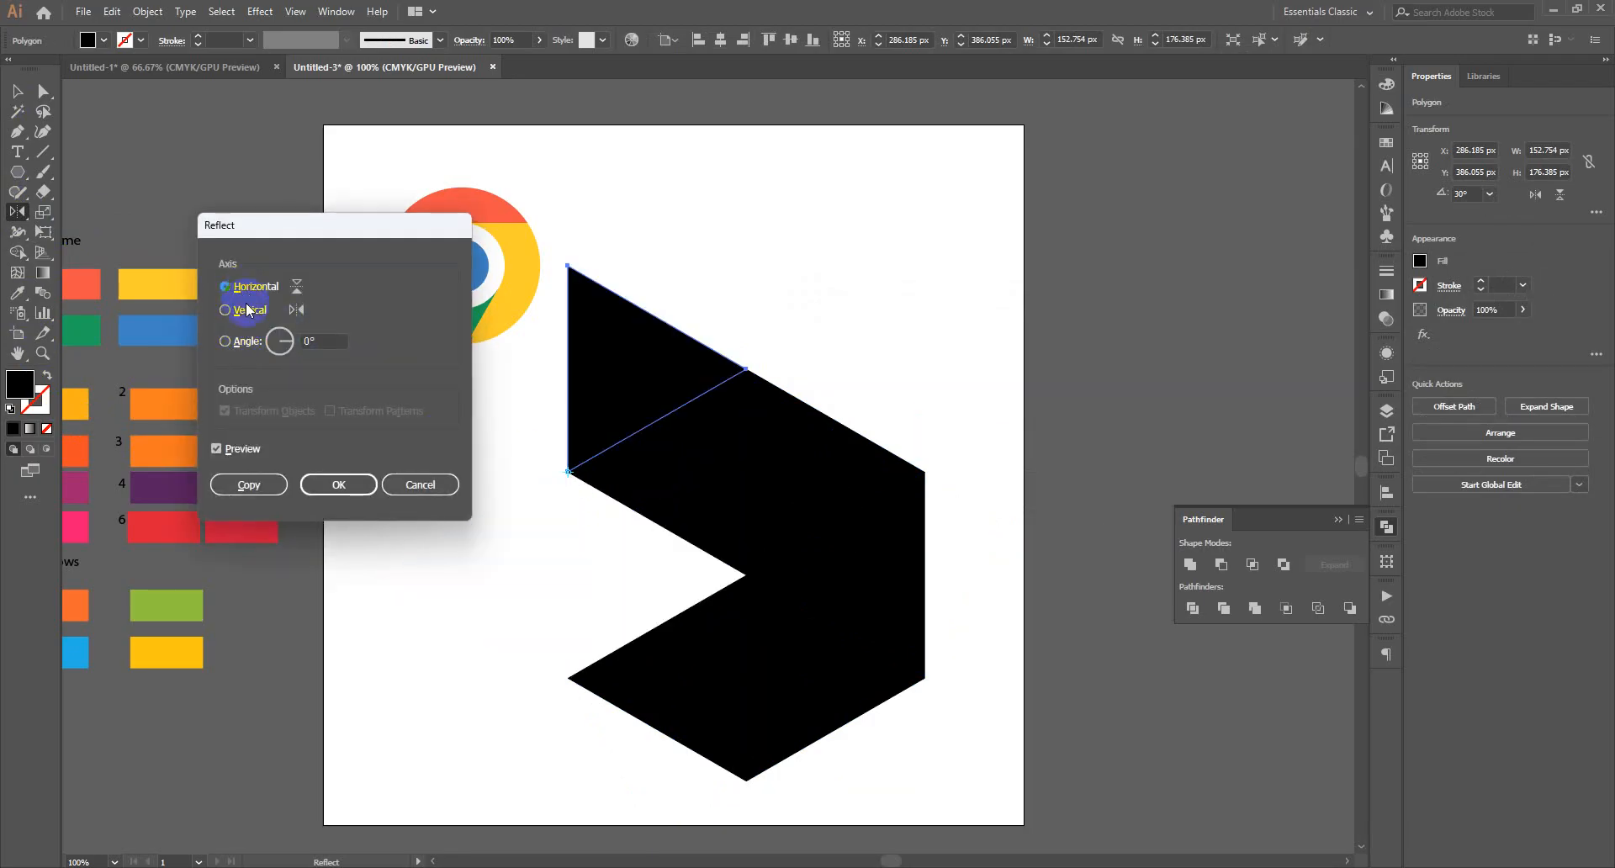
pyautogui.click(239, 441)
pyautogui.click(239, 441)
pyautogui.click(321, 486)
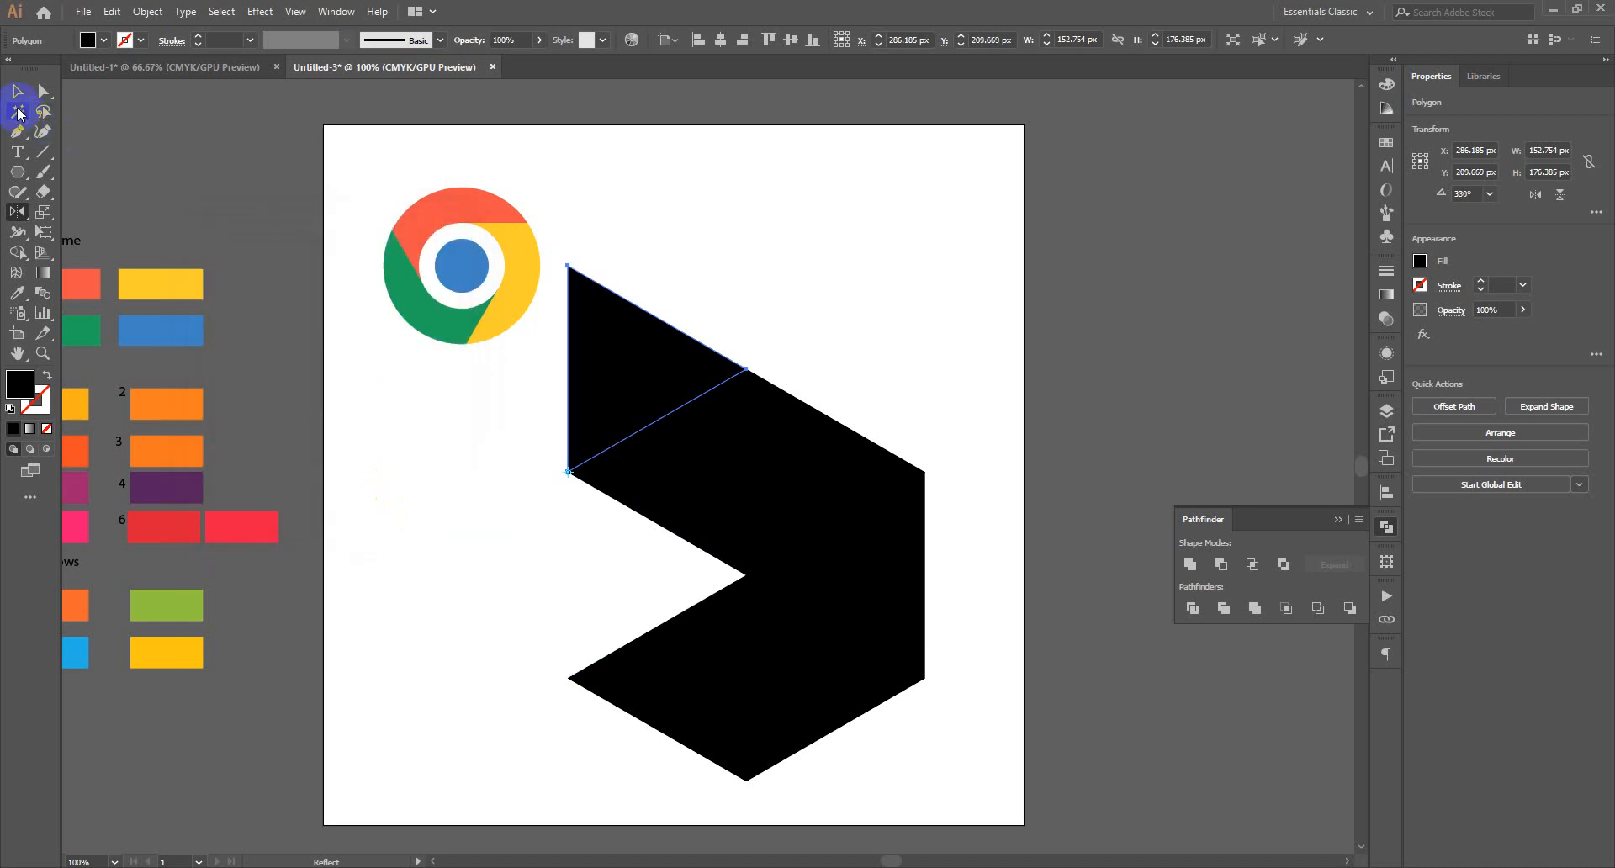
pyautogui.click(18, 93)
pyautogui.click(523, 572)
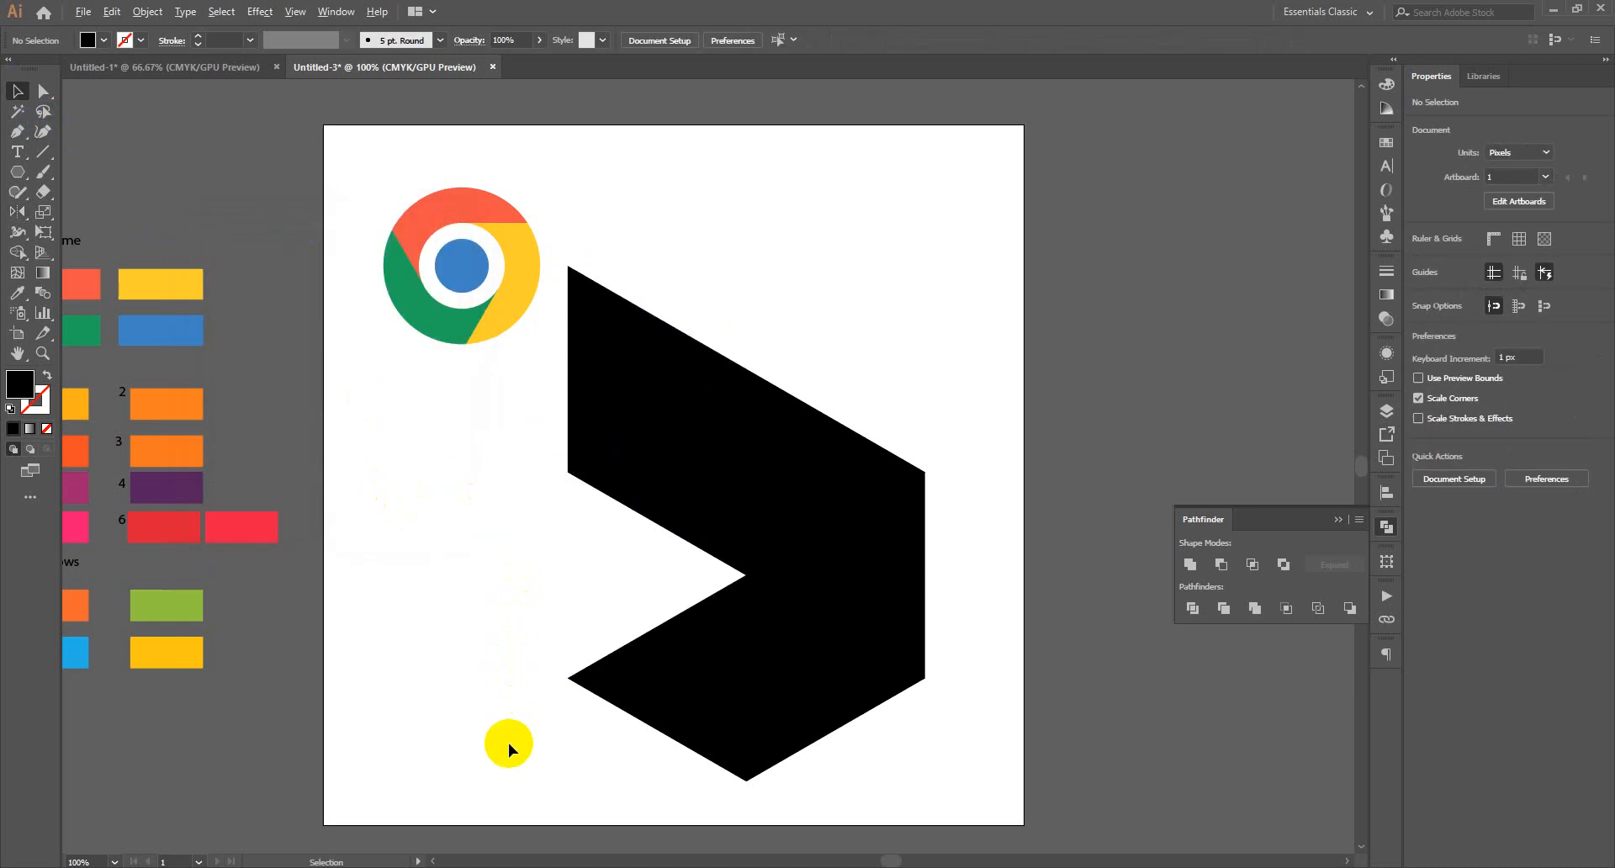
# Fill the reflected triangle at the top with the yellow-orange sampled from Robi swatch 1.
pyautogui.scroll(-1, 508, 745)
pyautogui.scroll(1, 508, 746)
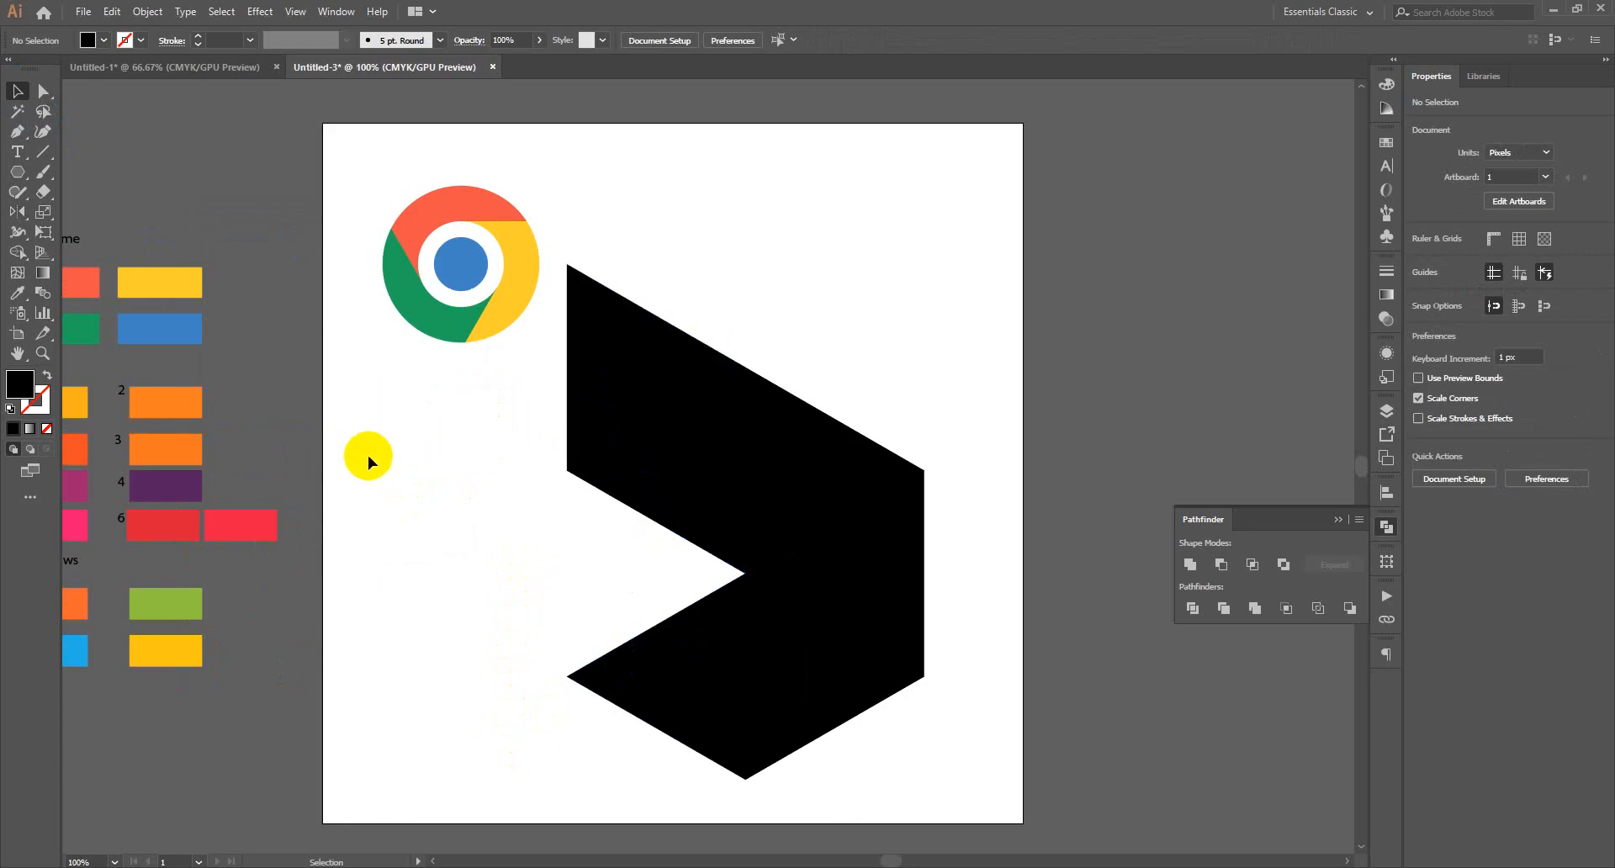
pyautogui.moveTo(368, 450); pyautogui.dragTo(594, 436)
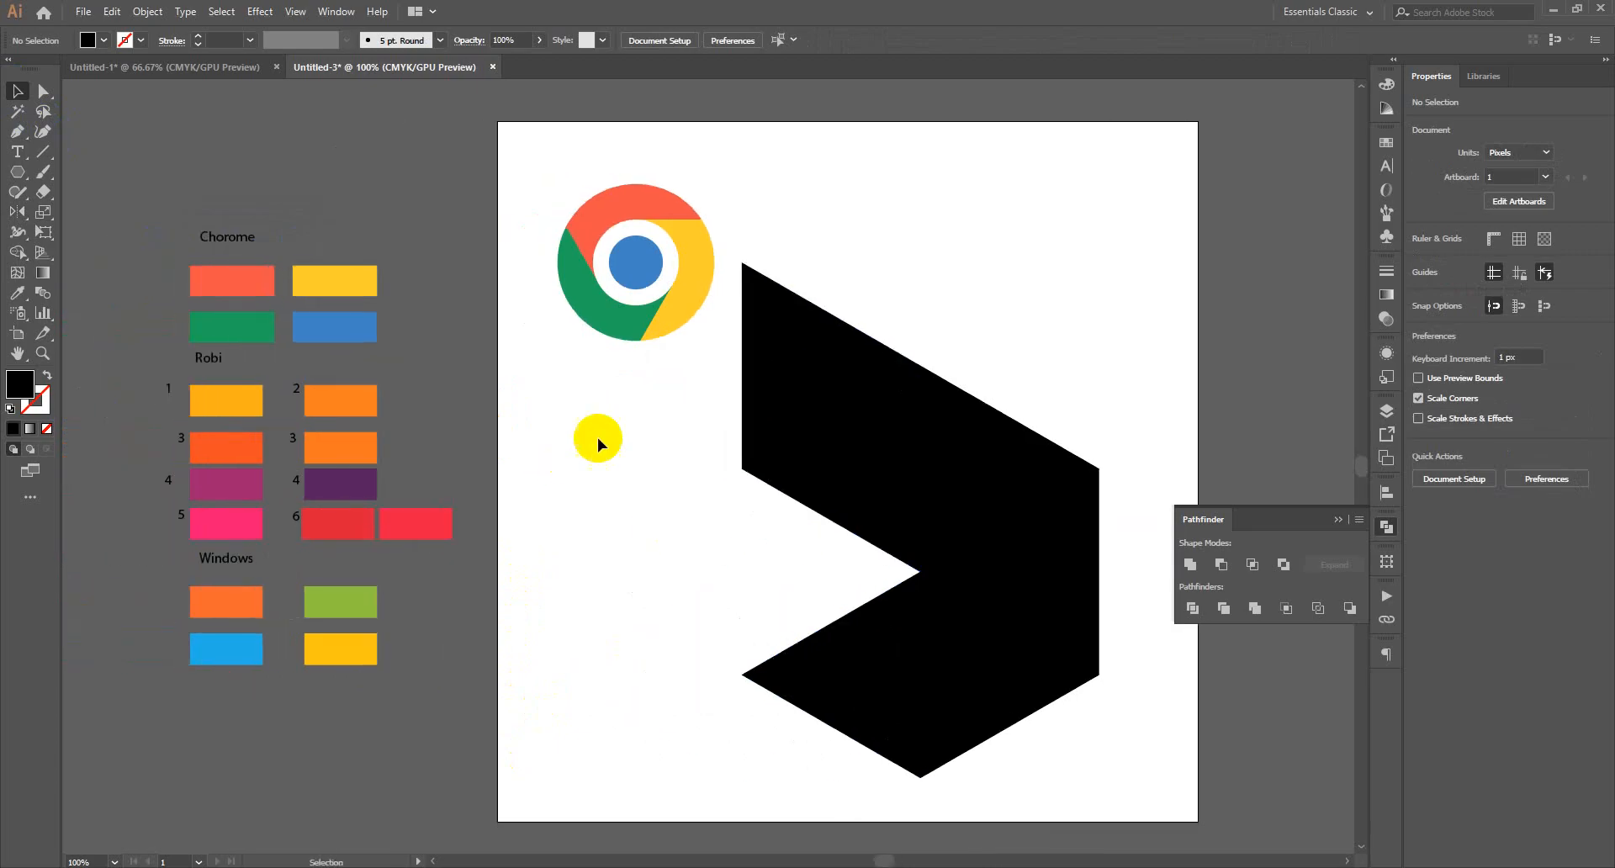
pyautogui.click(810, 335)
pyautogui.click(18, 296)
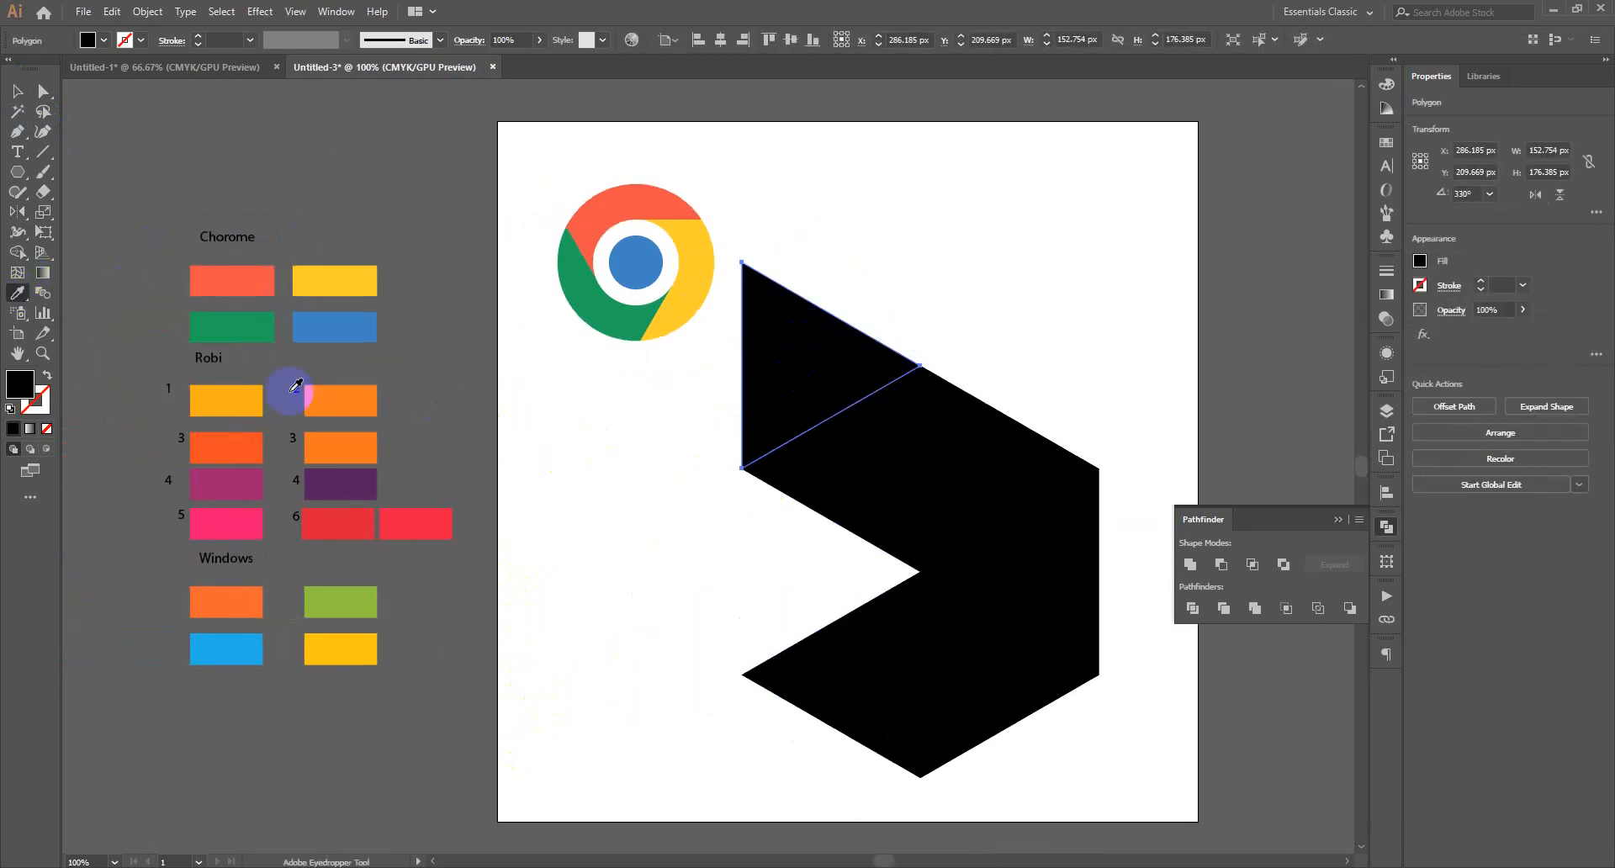
pyautogui.click(235, 401)
pyautogui.click(17, 90)
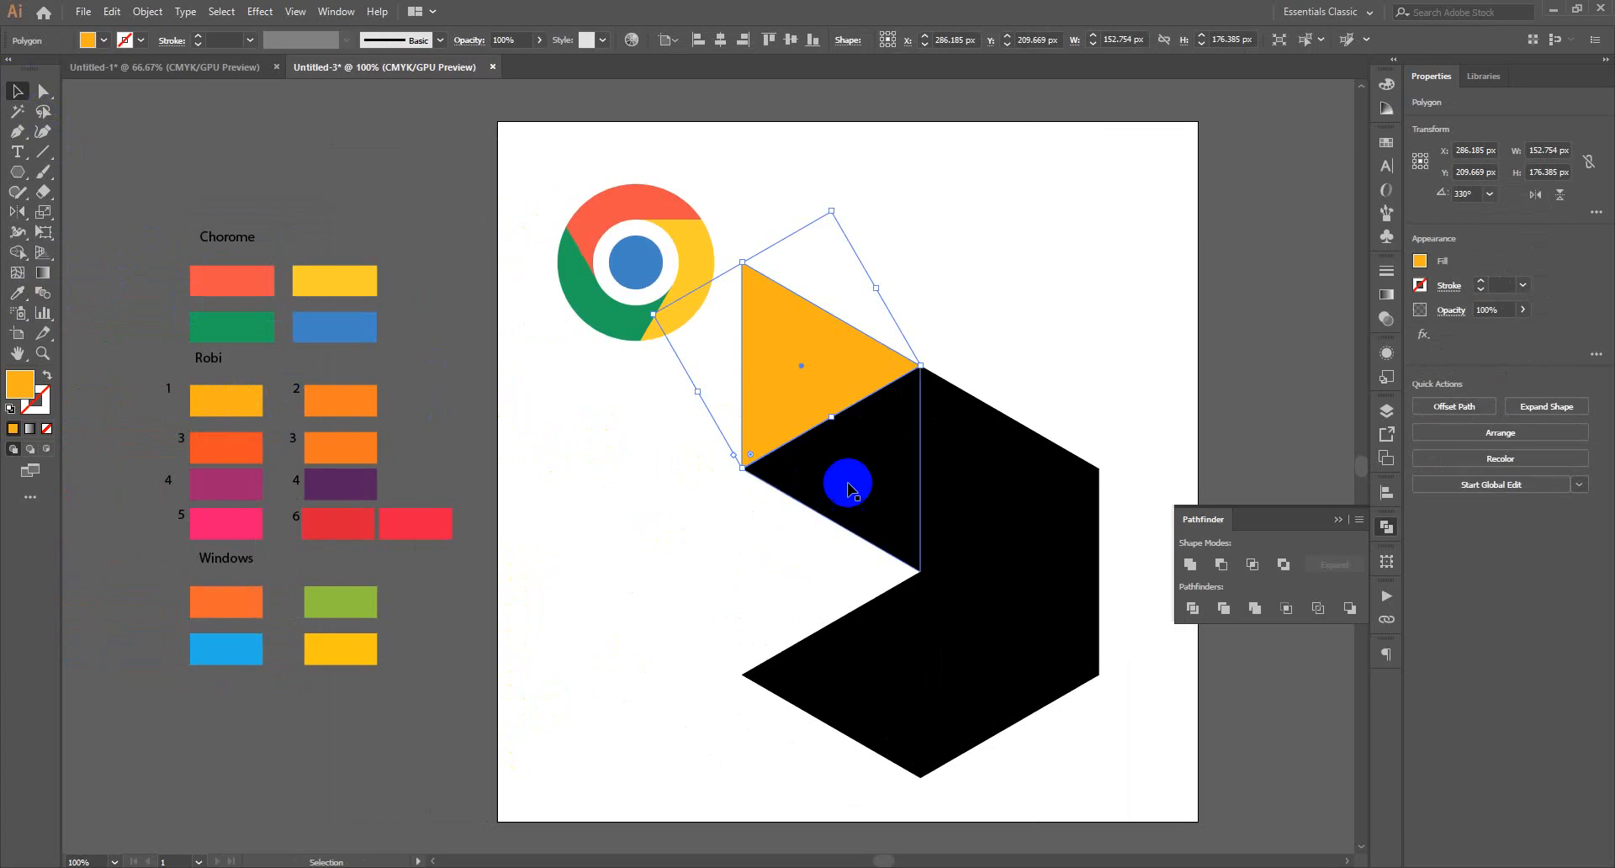
# Fill the triangle directly below the yellow-orange one with the orange sampled from Robi swatch 2.
pyautogui.click(876, 465)
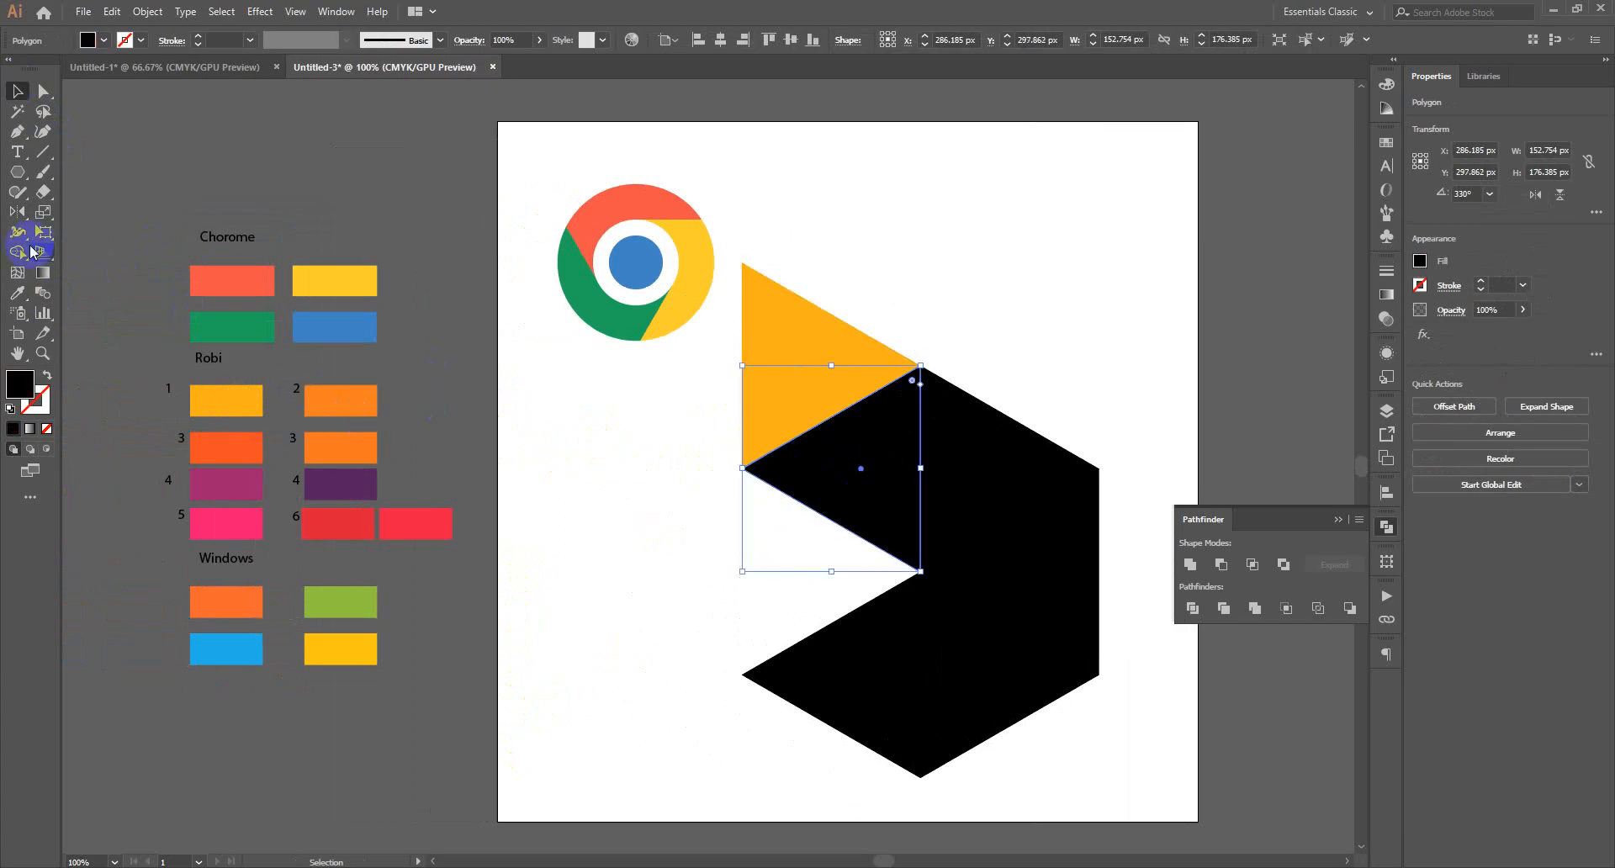
pyautogui.click(18, 293)
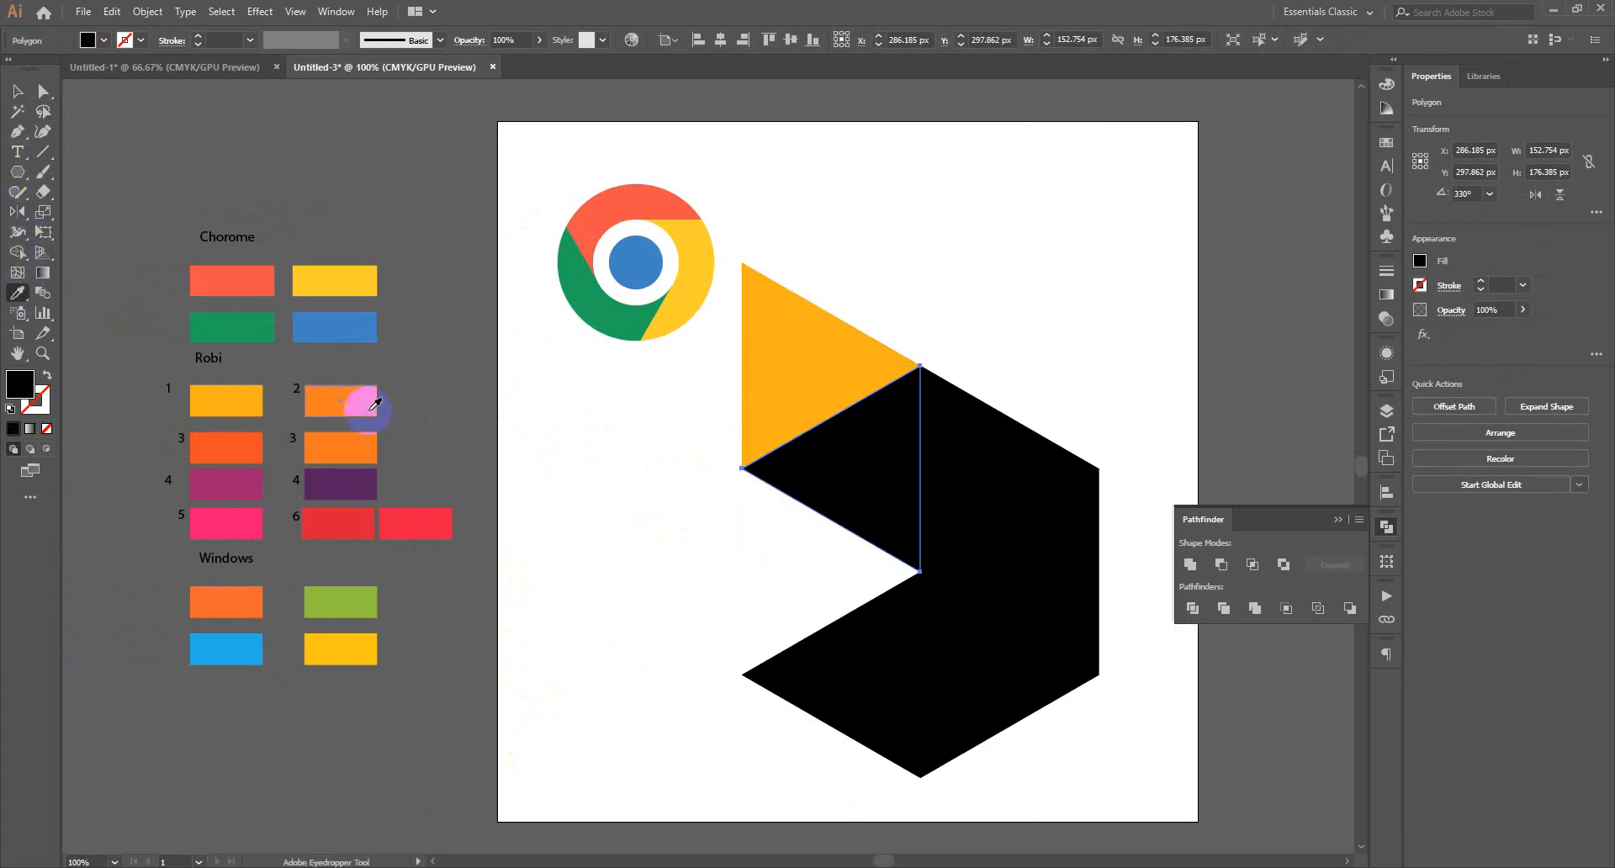
pyautogui.click(375, 403)
pyautogui.click(17, 90)
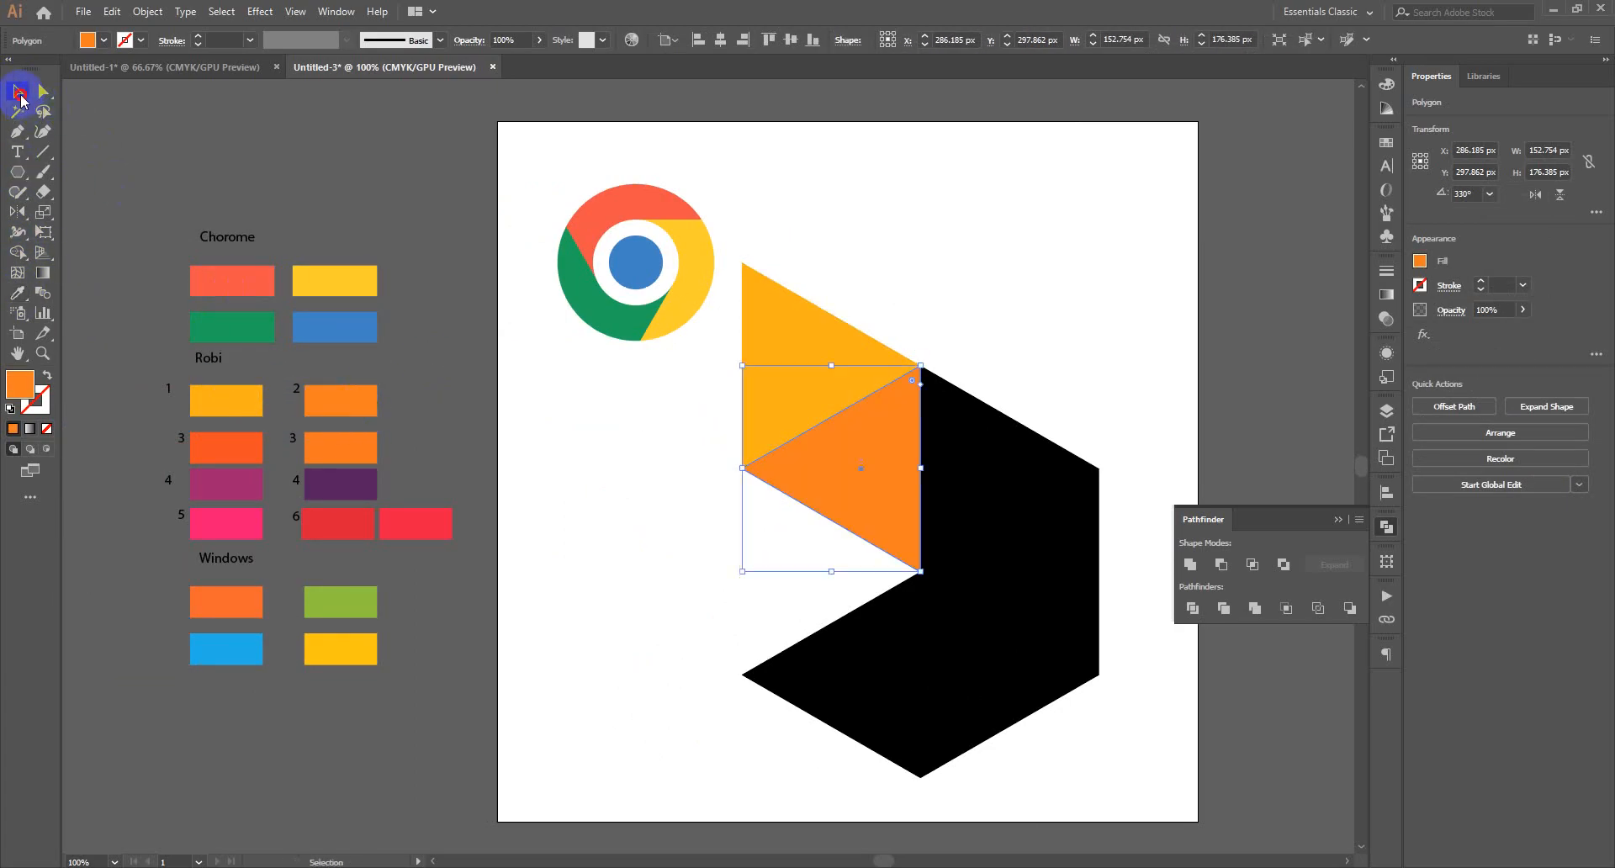
# Apply a linear gradient to the hexagon's upper-right triangle and sample the red-orange Robi swatch 3 for its starting color stop.
pyautogui.click(1003, 498)
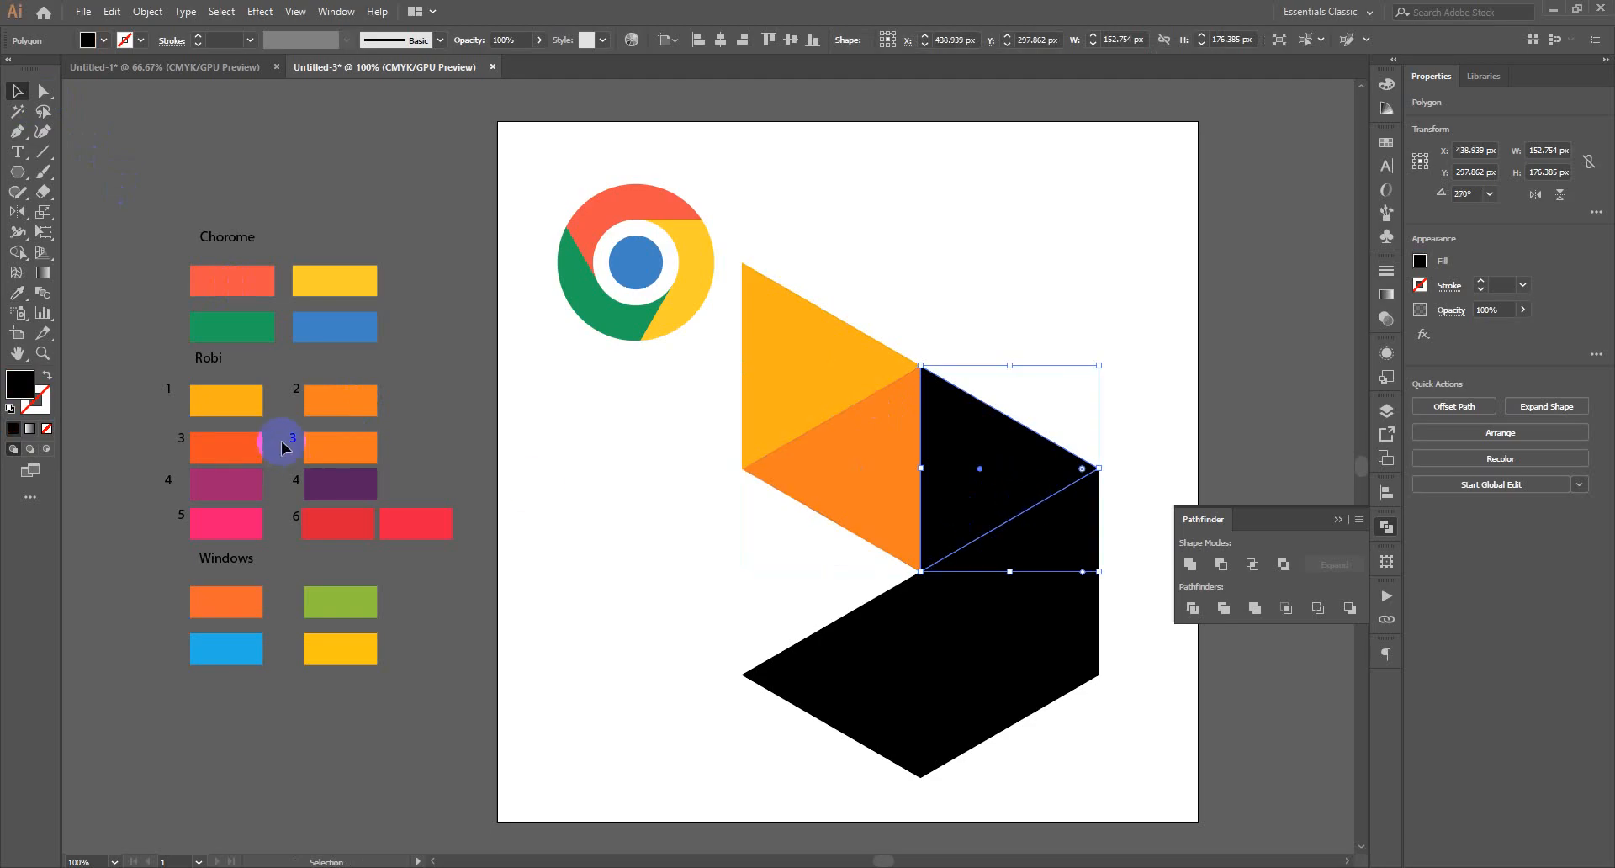
pyautogui.click(31, 431)
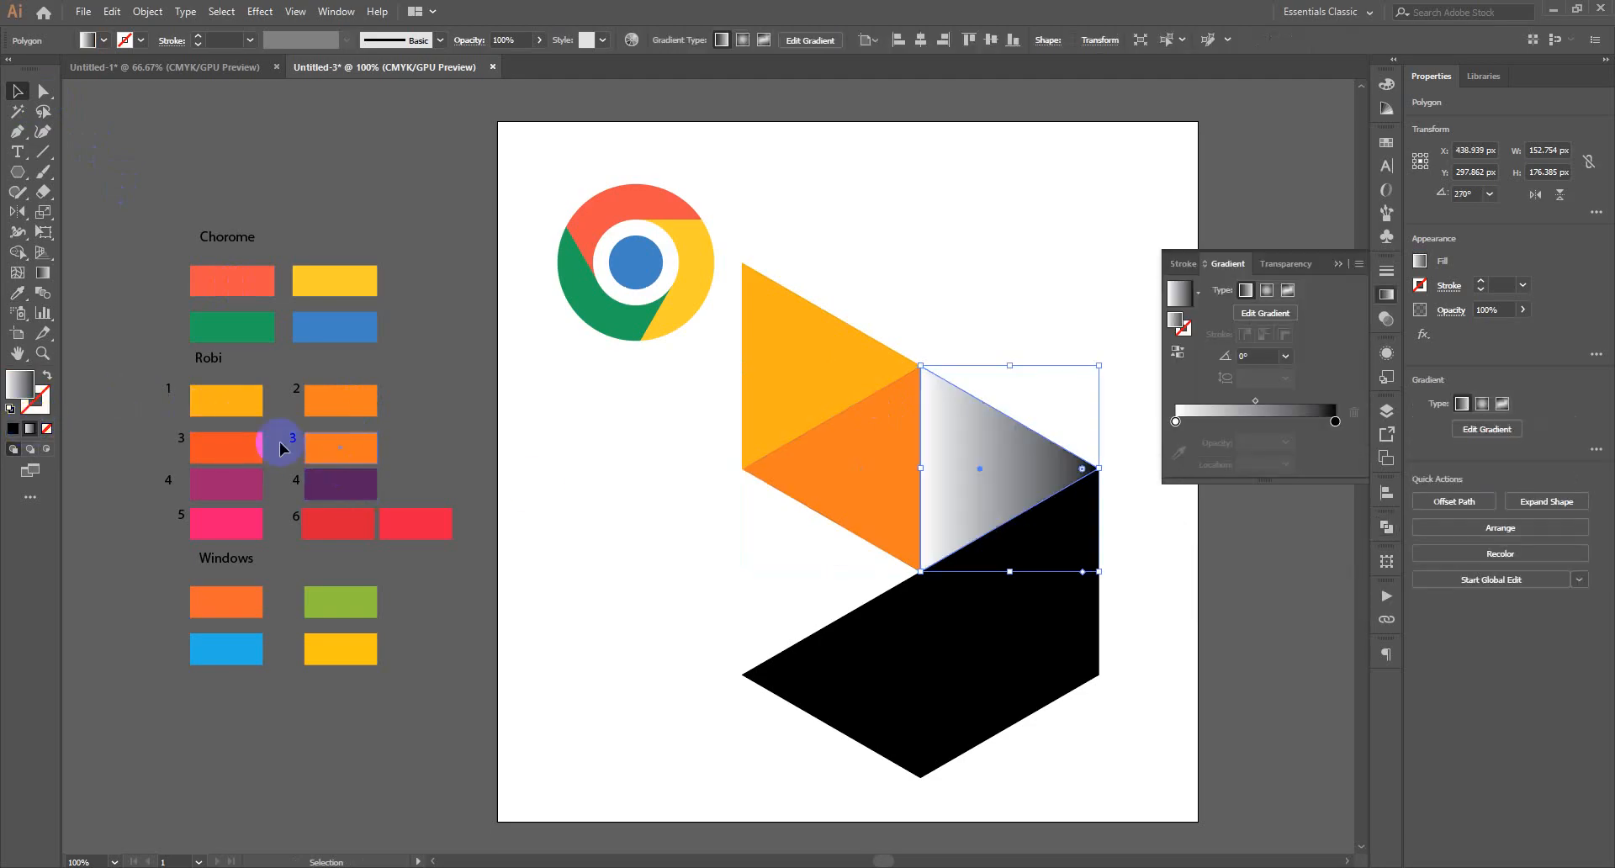
pyautogui.doubleClick(1175, 420)
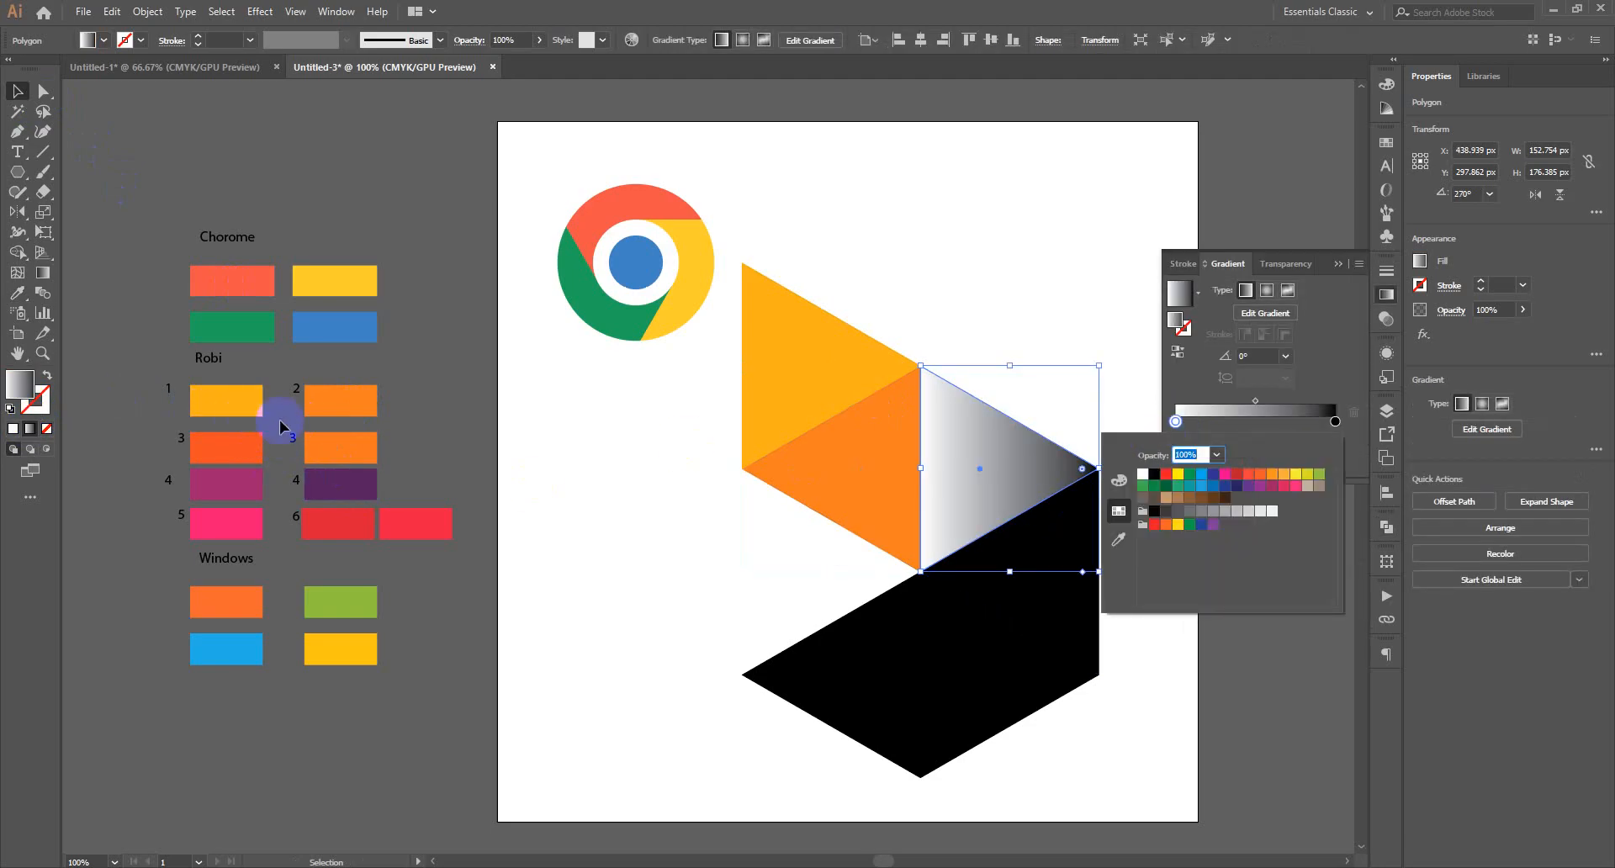
pyautogui.click(1119, 539)
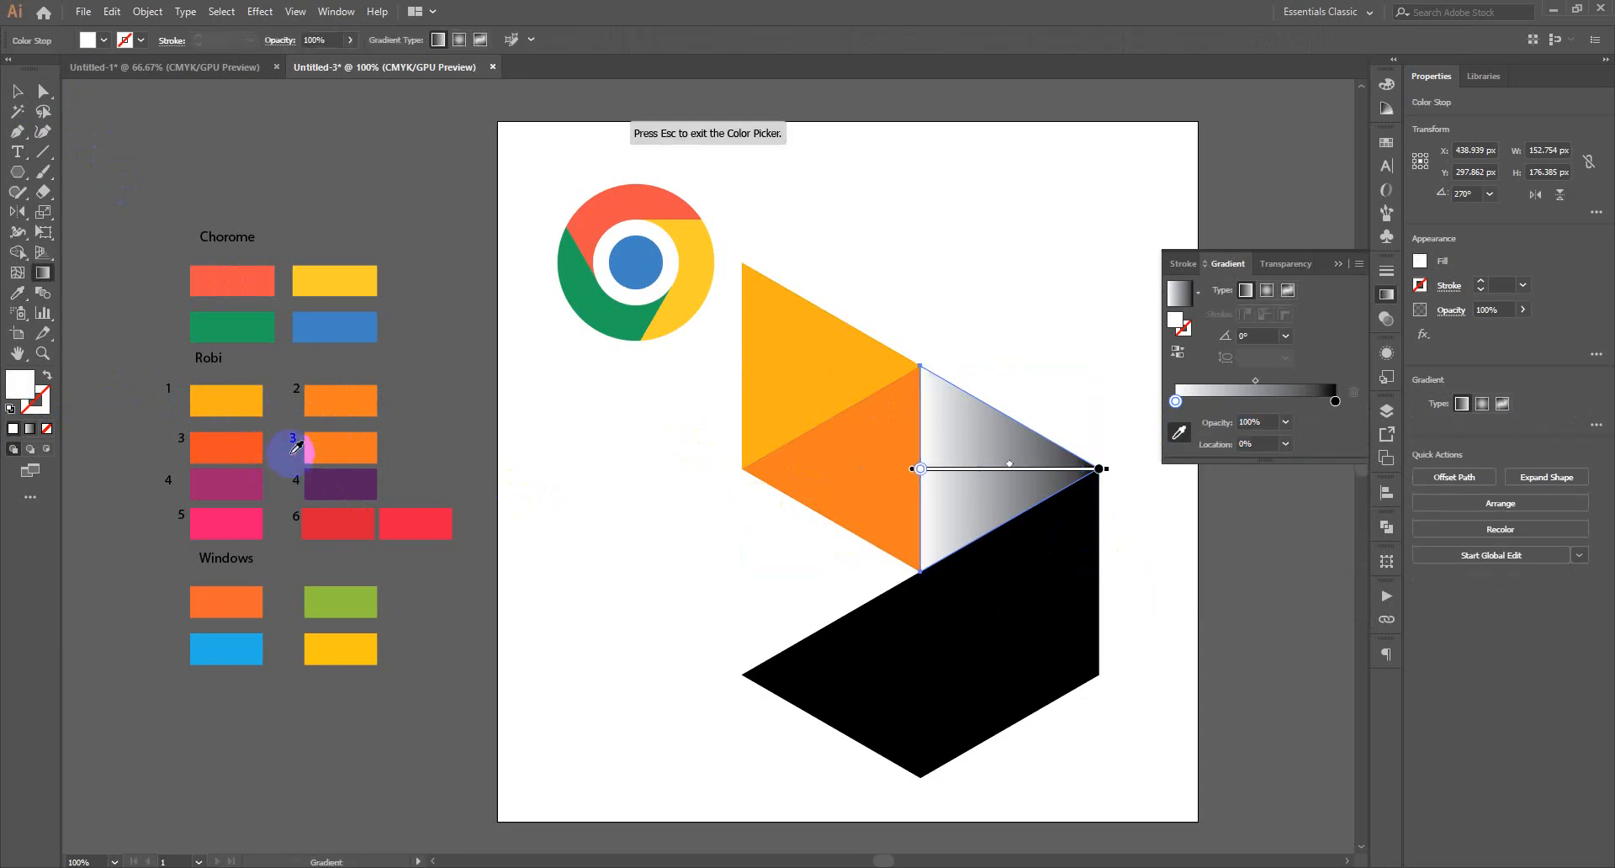
pyautogui.click(222, 446)
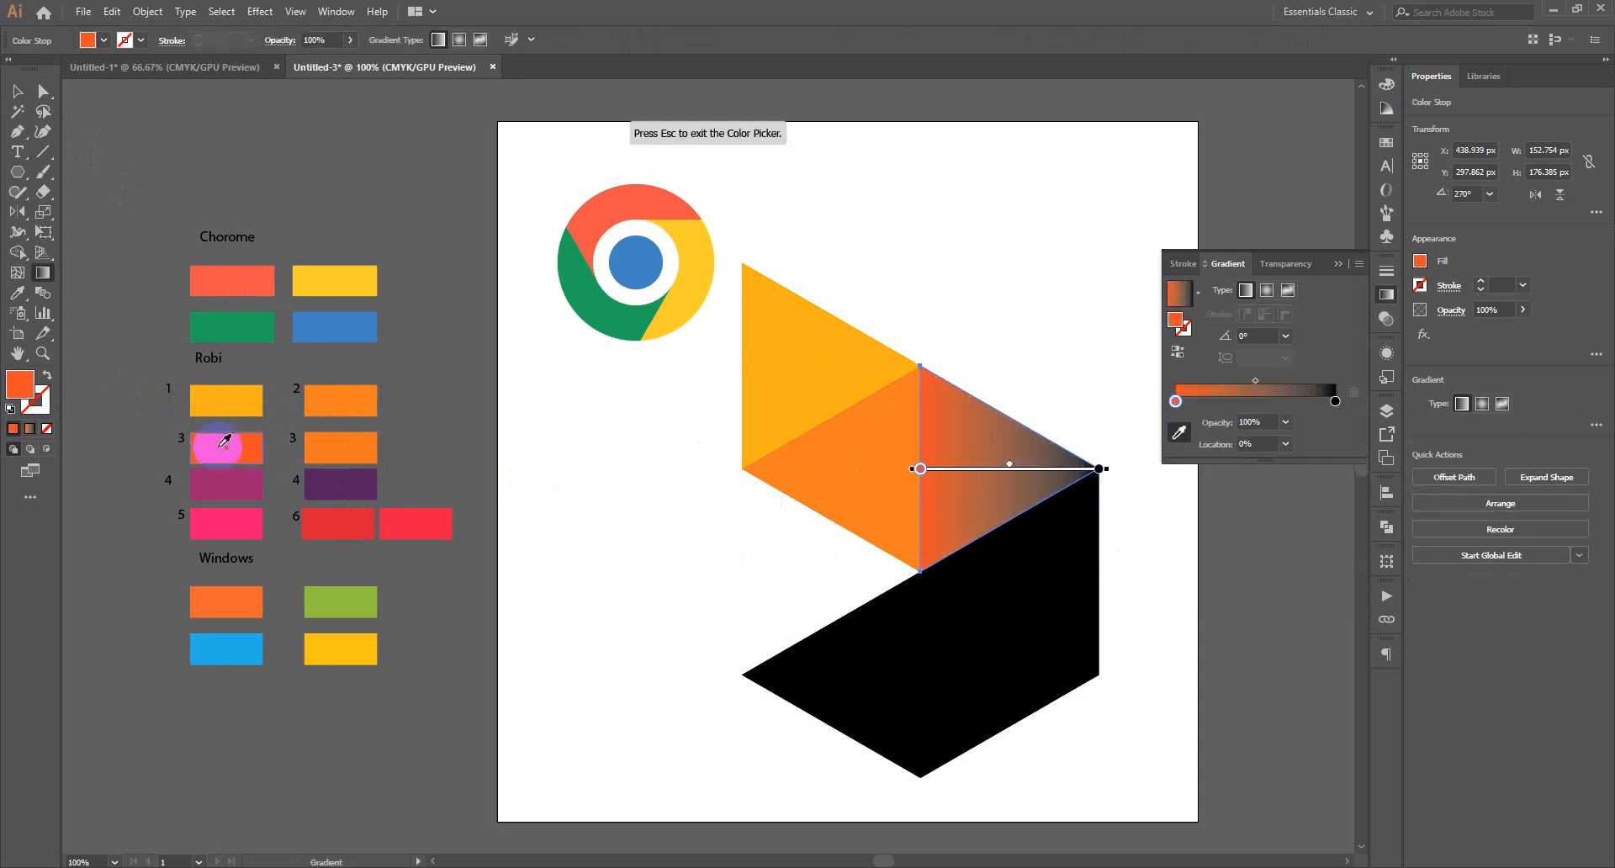
# Set the gradient's ending color stop to the lighter orange sampled from the second Robi swatch 3.
pyautogui.doubleClick(1335, 401)
pyautogui.click(1127, 507)
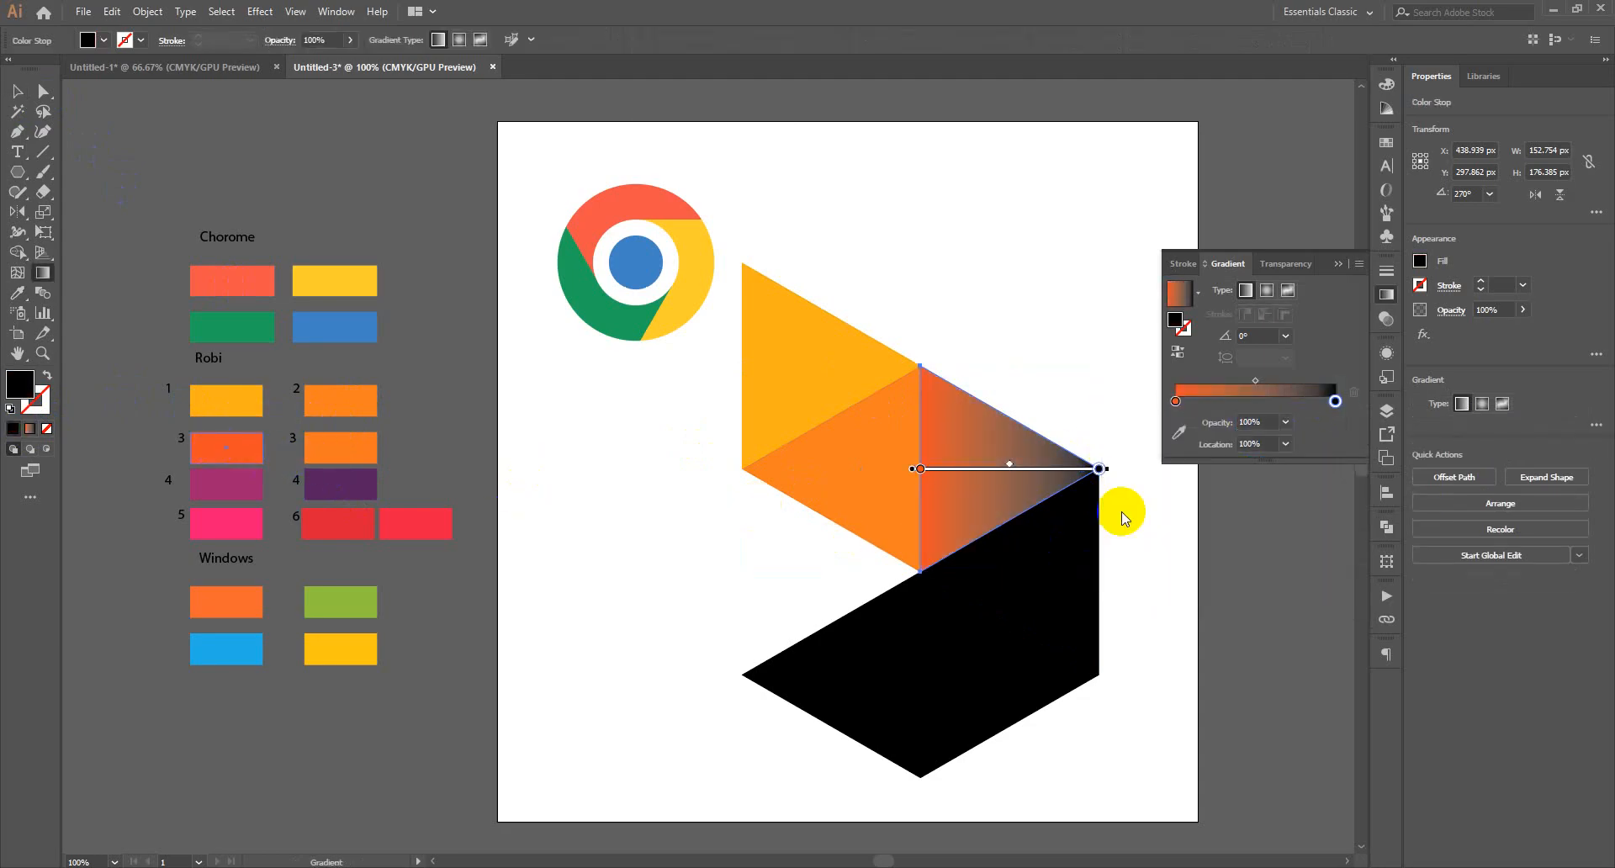
pyautogui.click(340, 447)
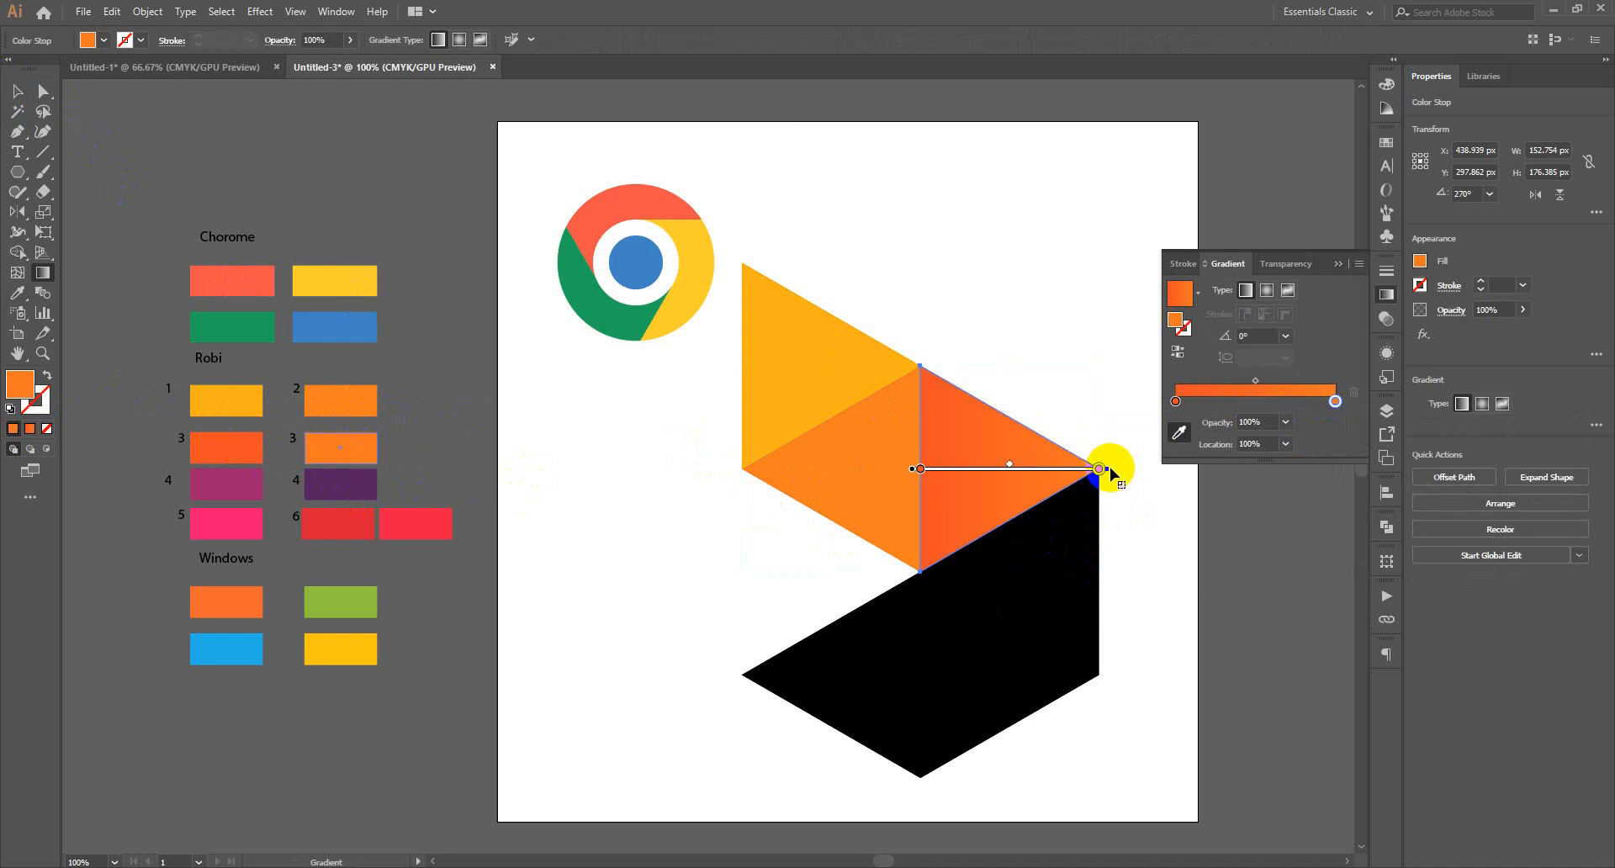
# Redirect the upper-right triangle's gradient to 31.4° so orange leads, and place its red-orange stop at 25.87%.
pyautogui.moveTo(1112, 467)
pyautogui.mouseDown()
pyautogui.moveTo(1113, 490)
pyautogui.moveTo(866, 613)
pyautogui.moveTo(798, 588)
pyautogui.moveTo(1007, 503)
pyautogui.moveTo(1016, 412)
pyautogui.mouseUp()
pyautogui.moveTo(926, 465); pyautogui.dragTo(1011, 450)
pyautogui.moveTo(1075, 380); pyautogui.dragTo(969, 490)
pyautogui.moveTo(1000, 428)
pyautogui.mouseDown()
pyautogui.moveTo(922, 479)
pyautogui.moveTo(956, 448)
pyautogui.moveTo(942, 465)
pyautogui.moveTo(967, 461)
pyautogui.mouseUp()
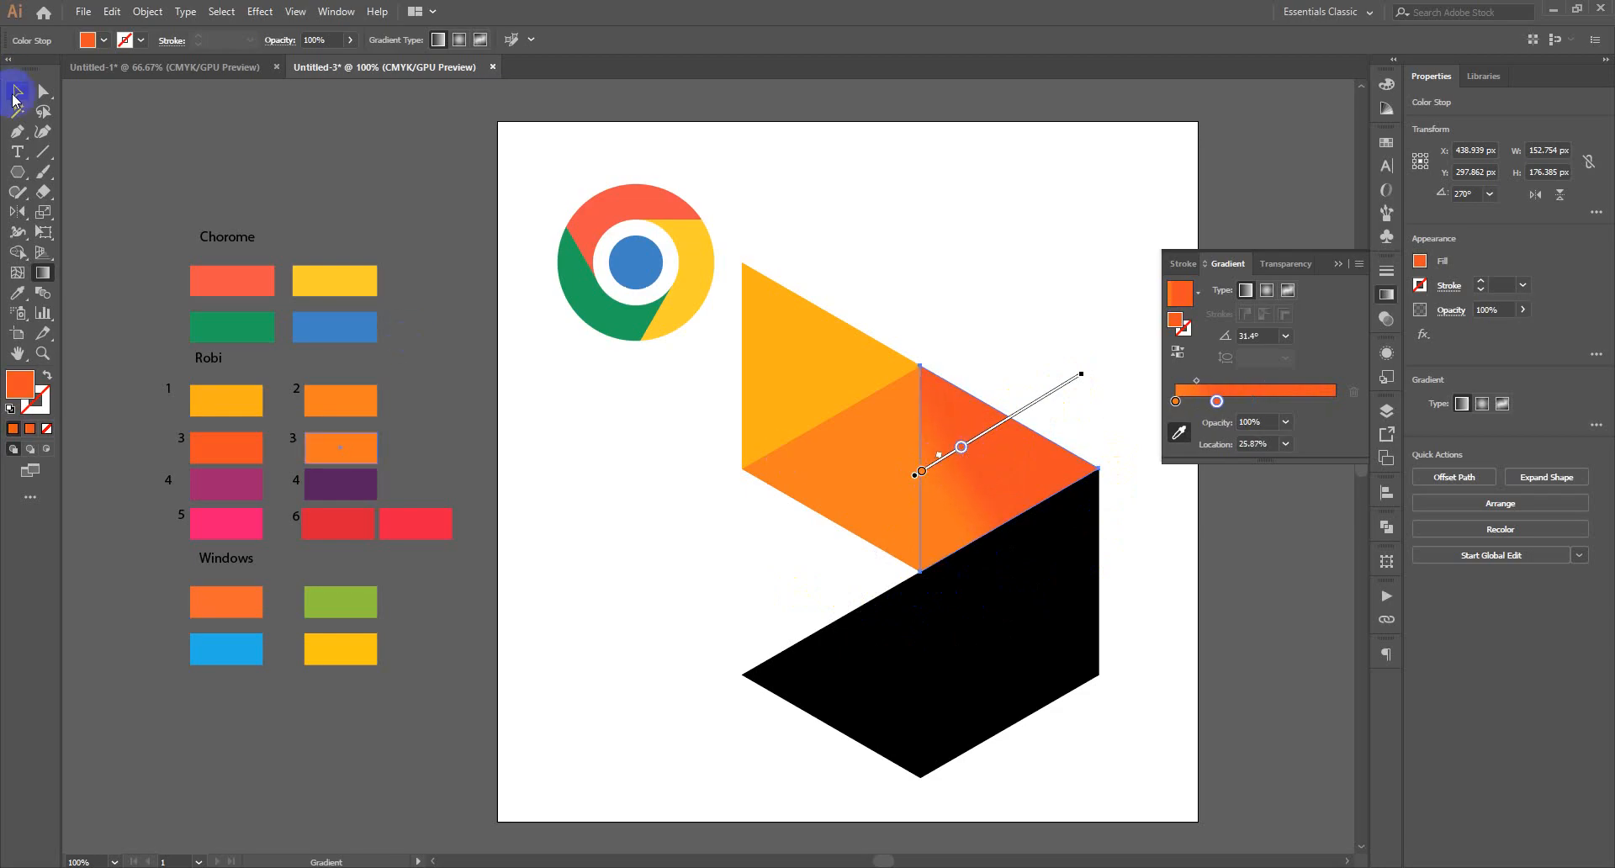
pyautogui.click(15, 94)
pyautogui.click(597, 465)
# Redraw the upper-right triangle's gradient diagonally at 47.7° and set its red-orange stop to 27.08%.
pyautogui.scroll(1, 1001, 575)
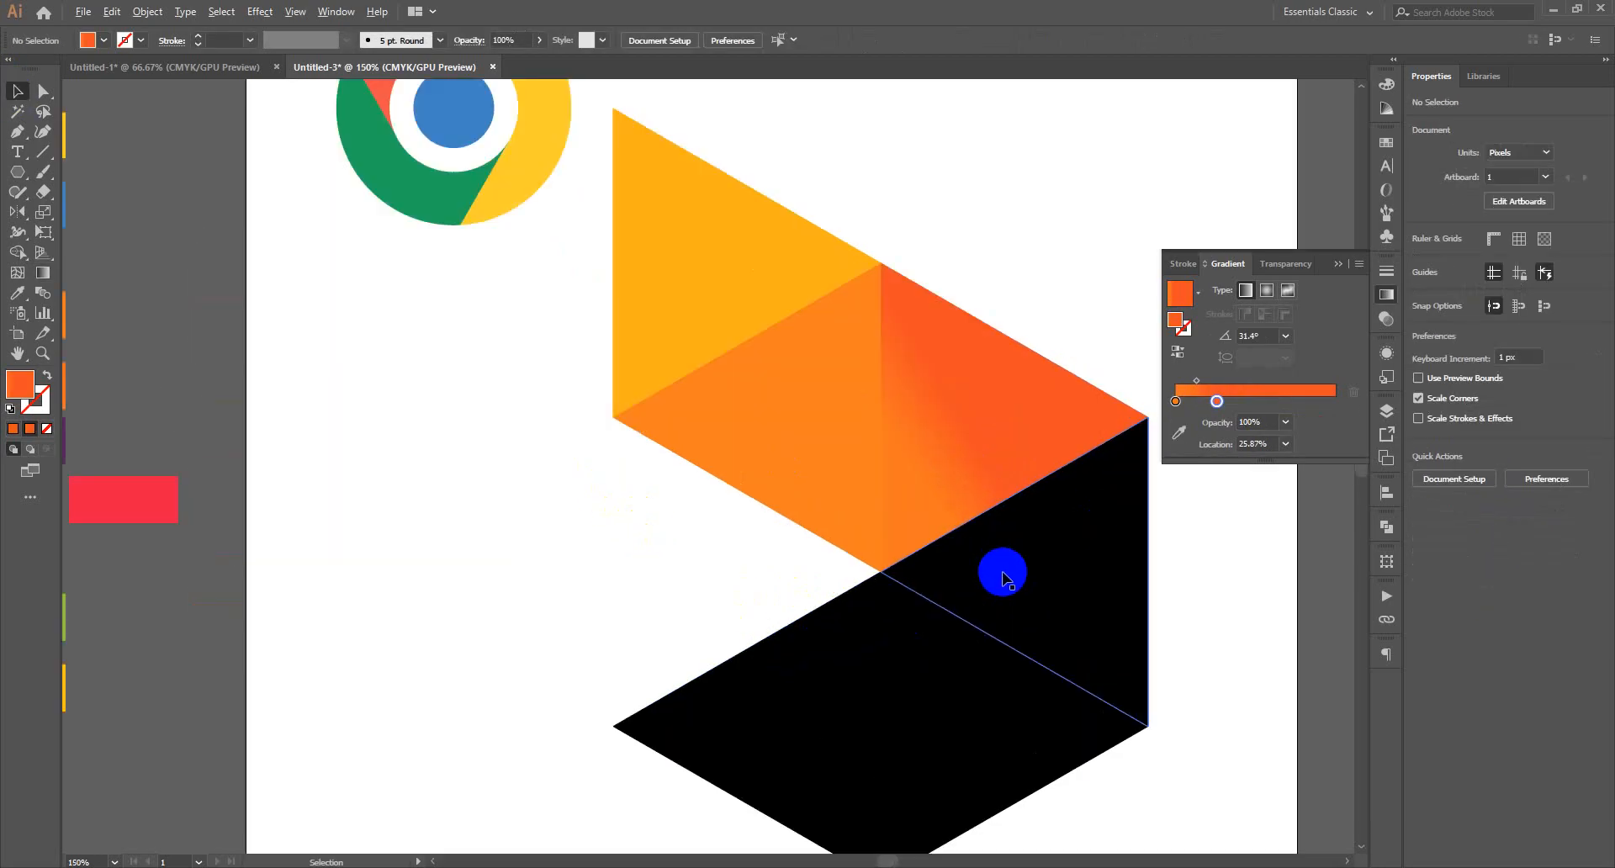
pyautogui.click(42, 273)
pyautogui.moveTo(897, 414)
pyautogui.mouseDown()
pyautogui.moveTo(945, 425)
pyautogui.moveTo(917, 492)
pyautogui.moveTo(963, 407)
pyautogui.moveTo(948, 491)
pyautogui.moveTo(953, 462)
pyautogui.moveTo(900, 463)
pyautogui.moveTo(1075, 273)
pyautogui.mouseUp()
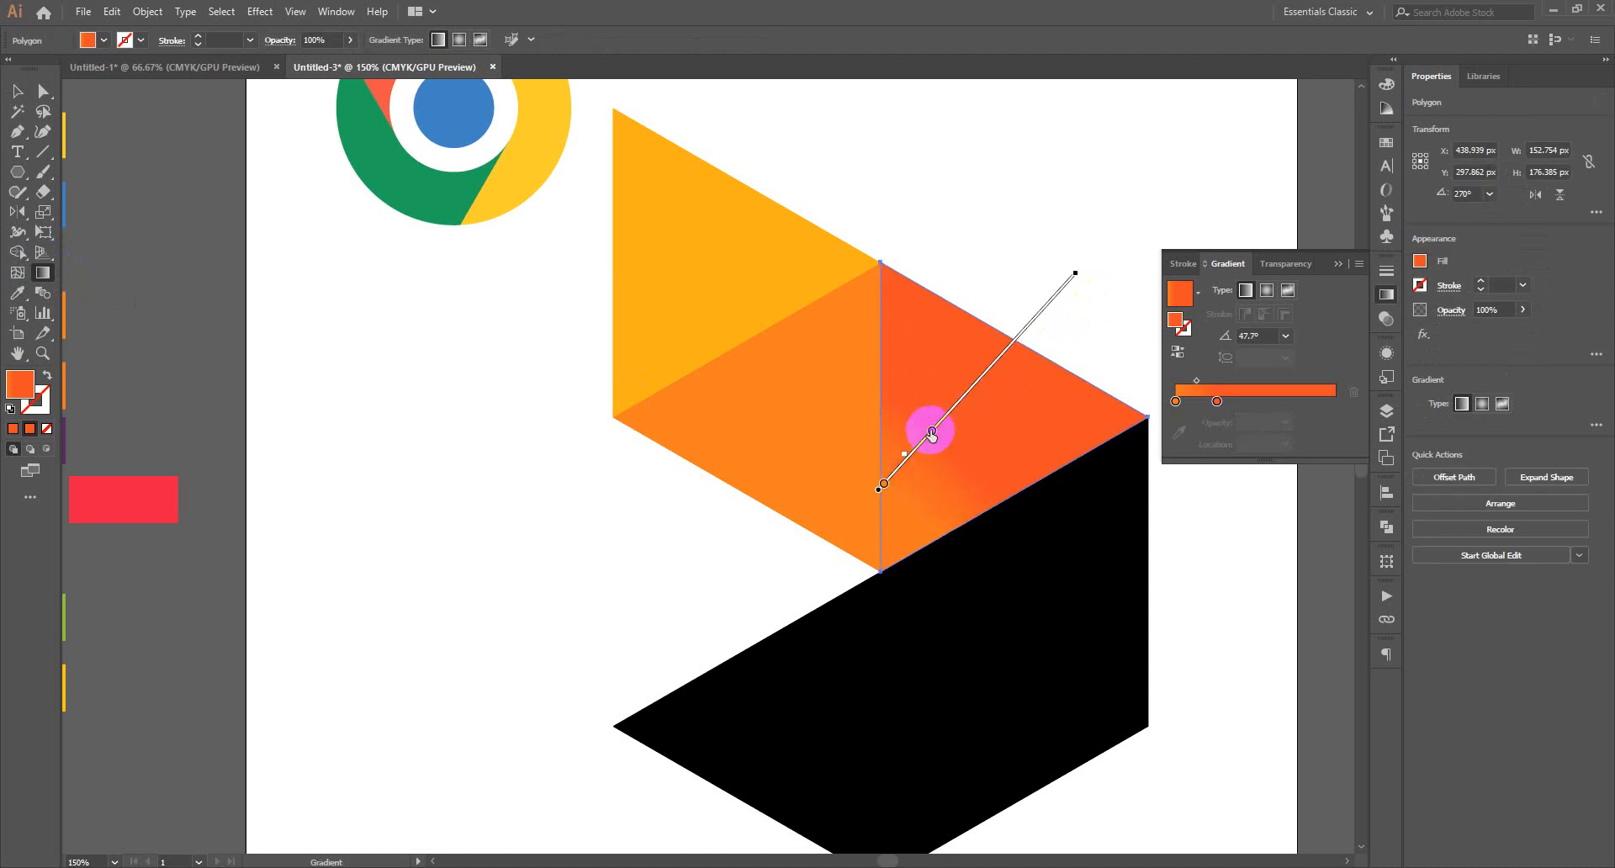
pyautogui.moveTo(932, 431)
pyautogui.mouseDown()
pyautogui.moveTo(951, 412)
pyautogui.moveTo(948, 483)
pyautogui.moveTo(927, 438)
pyautogui.mouseUp()
pyautogui.click(934, 430)
pyautogui.click(1211, 405)
pyautogui.moveTo(1213, 411)
pyautogui.mouseDown()
pyautogui.moveTo(1218, 439)
pyautogui.moveTo(1045, 436)
pyautogui.moveTo(956, 414)
pyautogui.moveTo(960, 400)
pyautogui.moveTo(934, 428)
pyautogui.mouseUp()
pyautogui.click(15, 94)
pyautogui.click(480, 547)
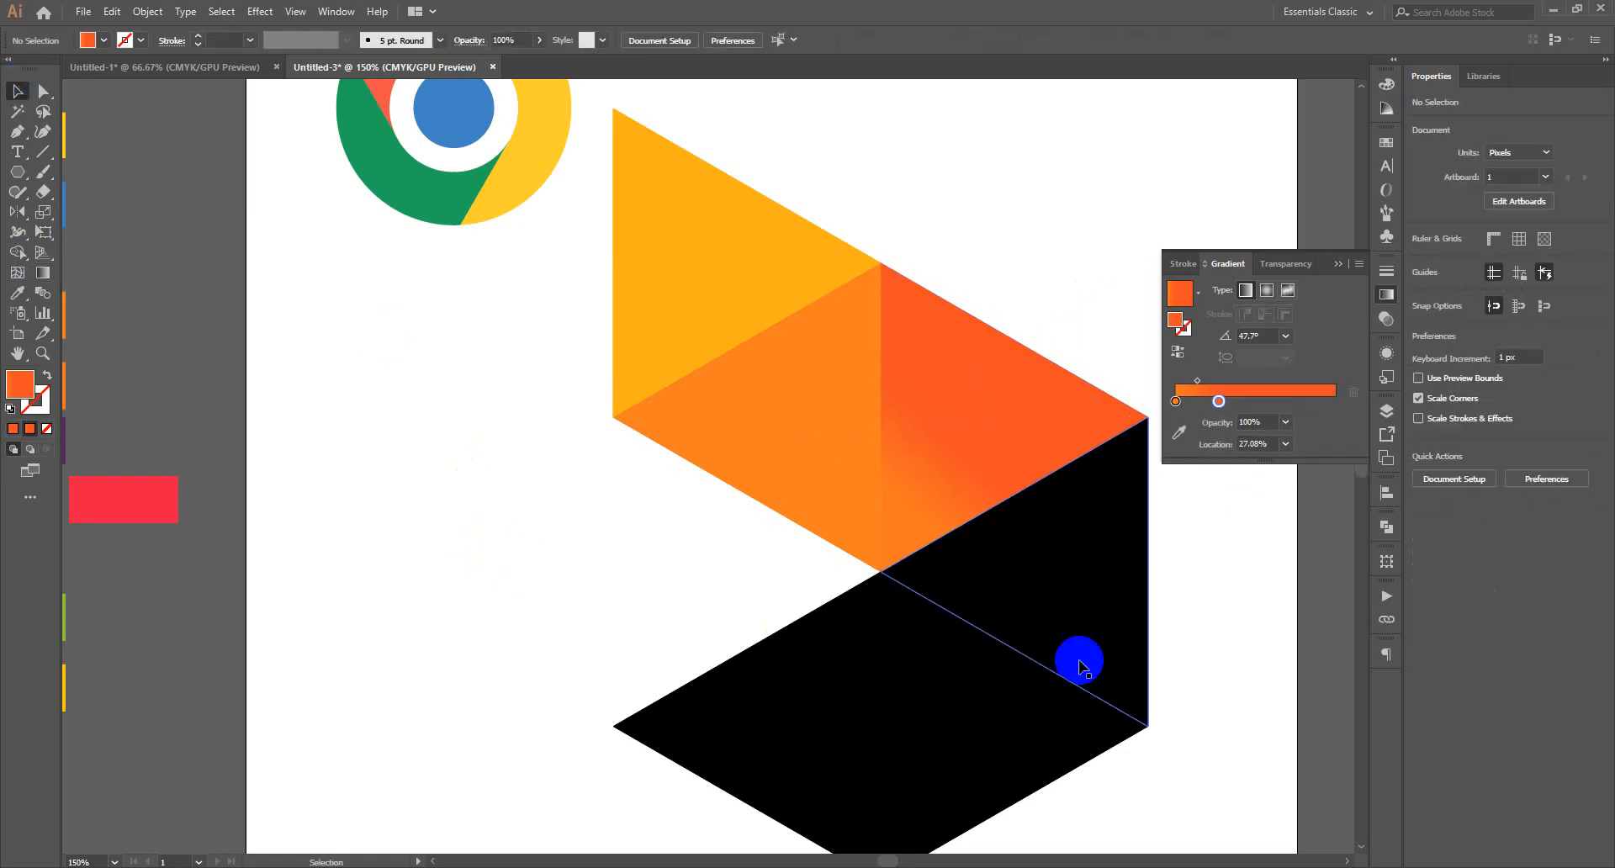
# Fill the black triangle directly below the red-orange one with the orange gradient and move its ending stop to about 93%.
pyautogui.scroll(-1, 1108, 668)
pyautogui.moveTo(1153, 635); pyautogui.dragTo(936, 528)
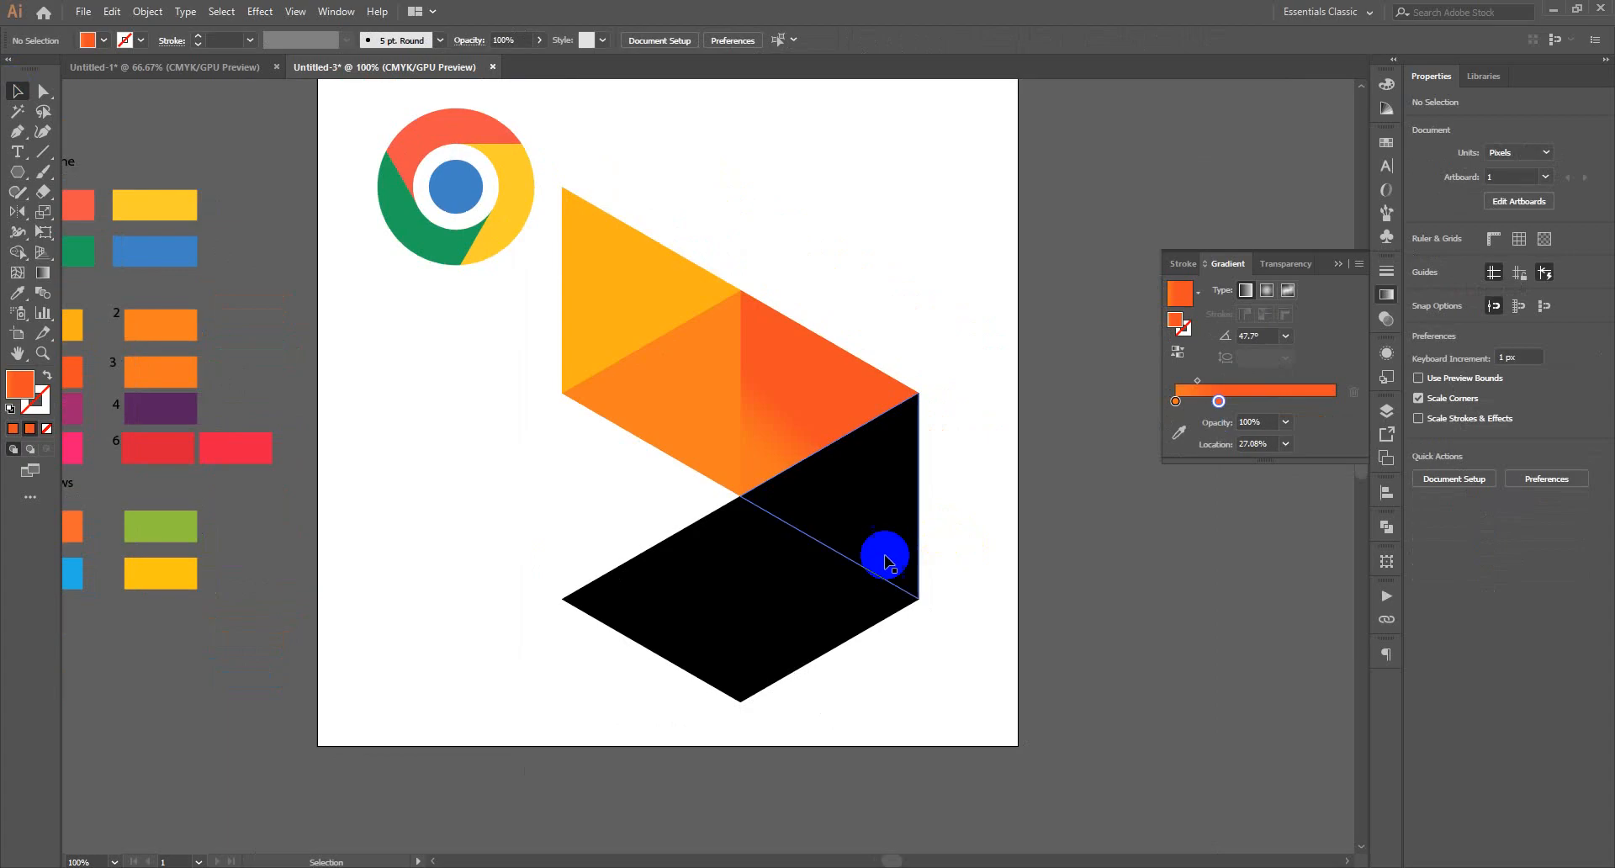
pyautogui.moveTo(427, 494); pyautogui.dragTo(552, 483)
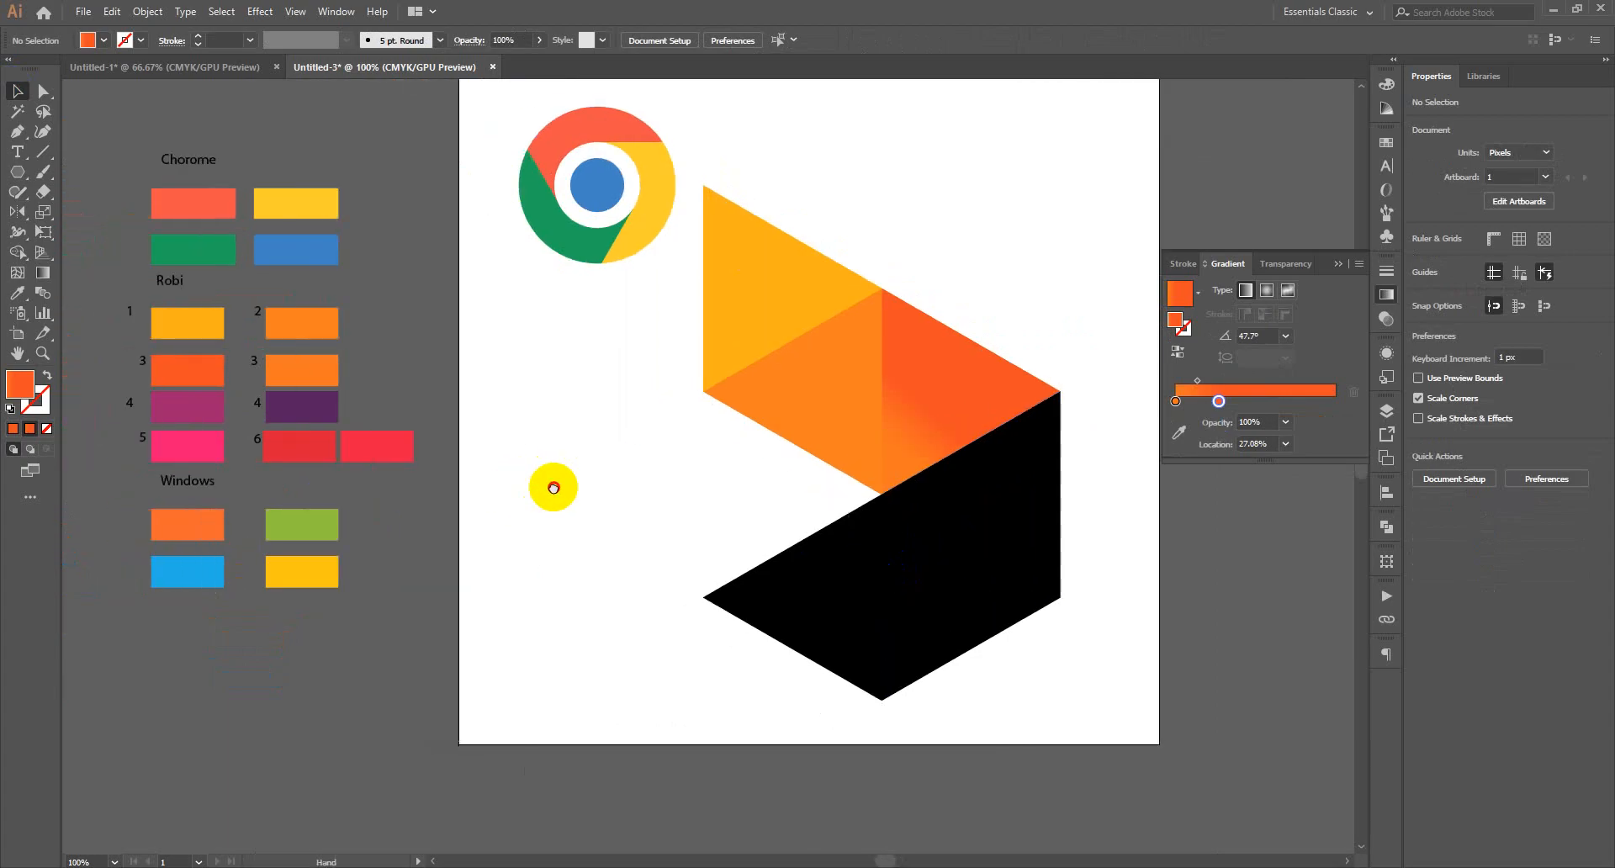
pyautogui.click(1021, 493)
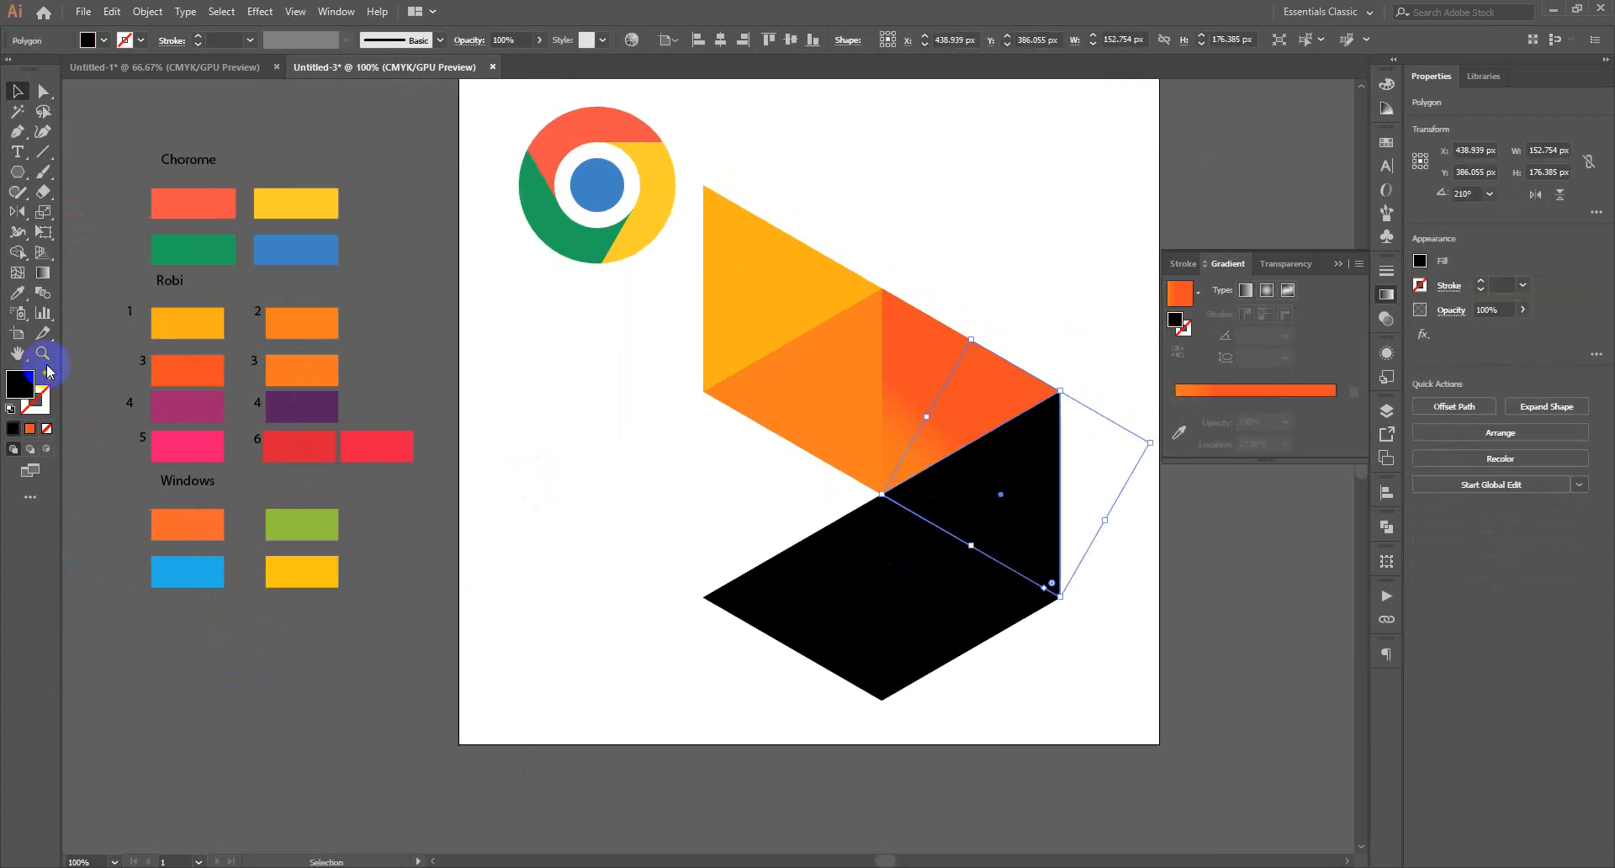
pyautogui.click(29, 428)
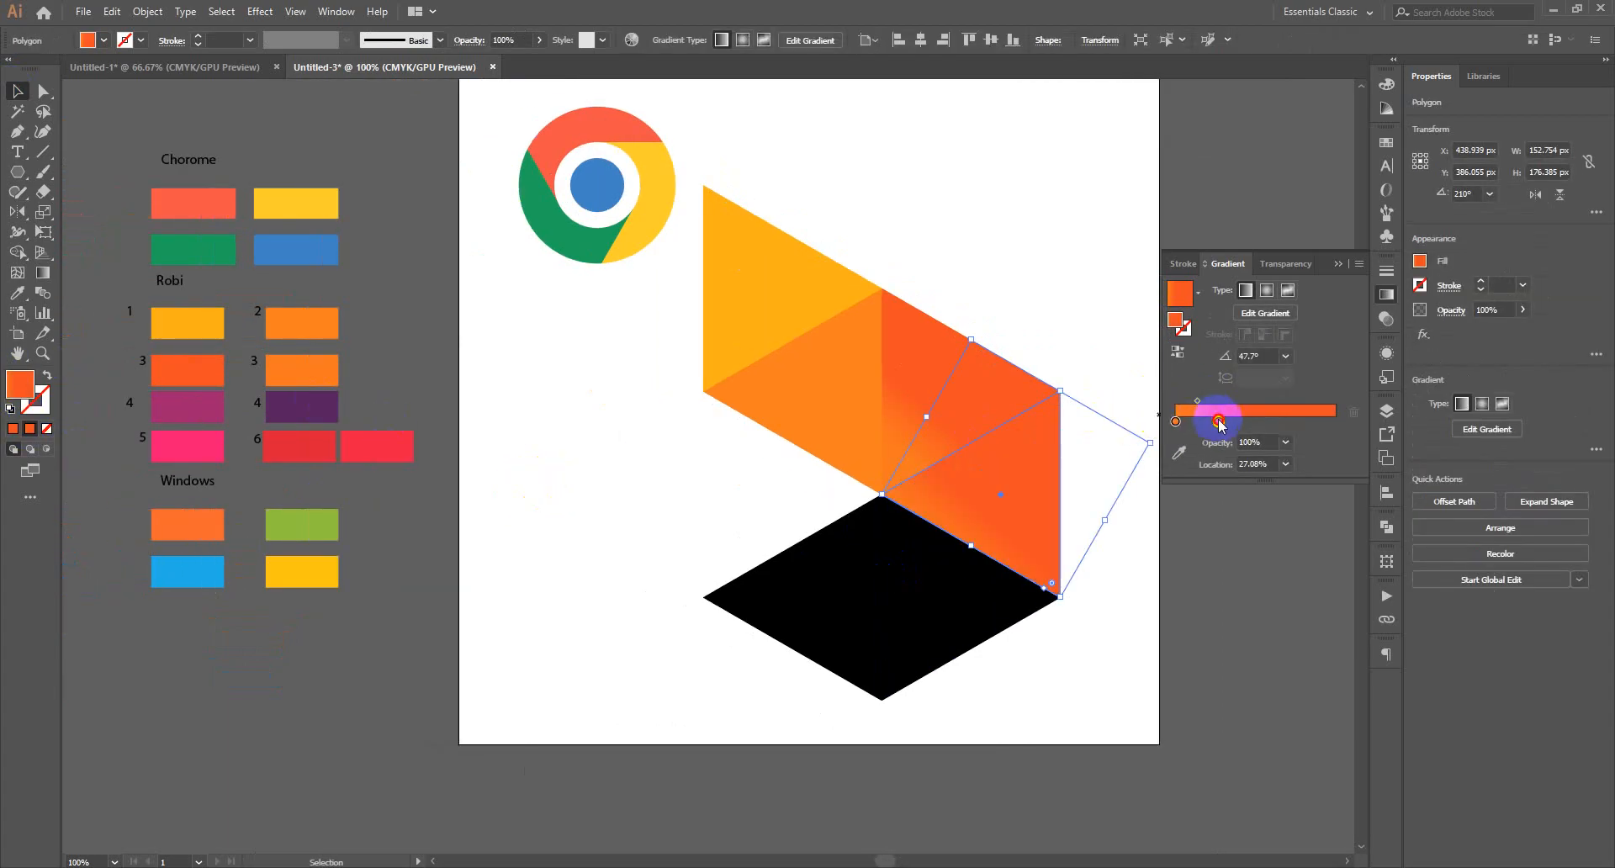
pyautogui.moveTo(1220, 423); pyautogui.dragTo(1323, 421)
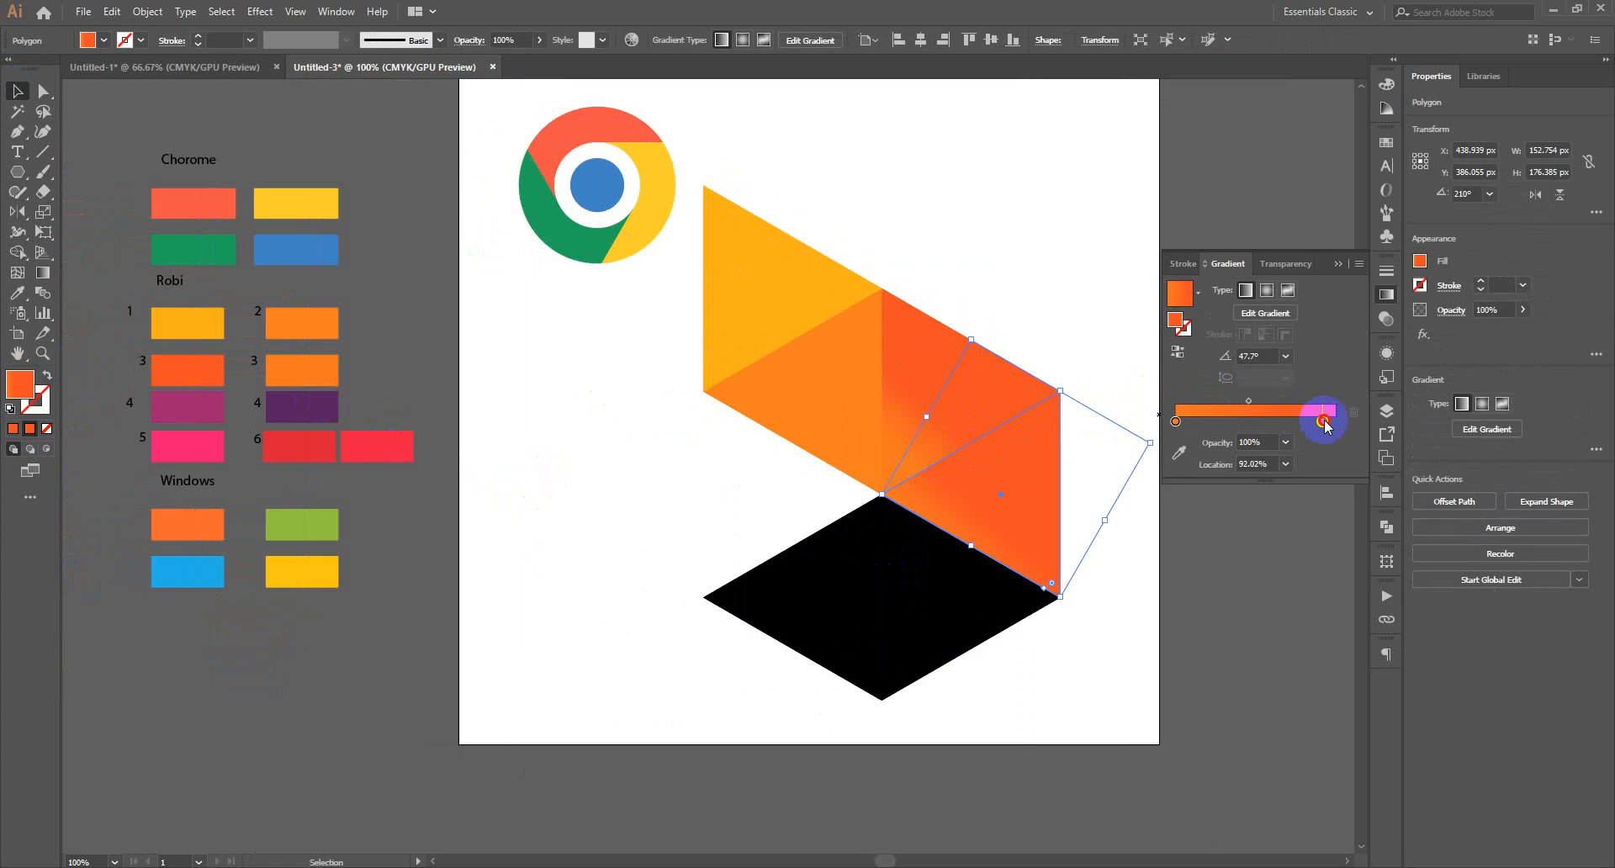
# Recolor that triangle's gradient, sampling the magenta Robi swatch 4 for the starting stop and the dark purple swatch 4 for the ending stop.
pyautogui.doubleClick(1175, 421)
pyautogui.click(1178, 452)
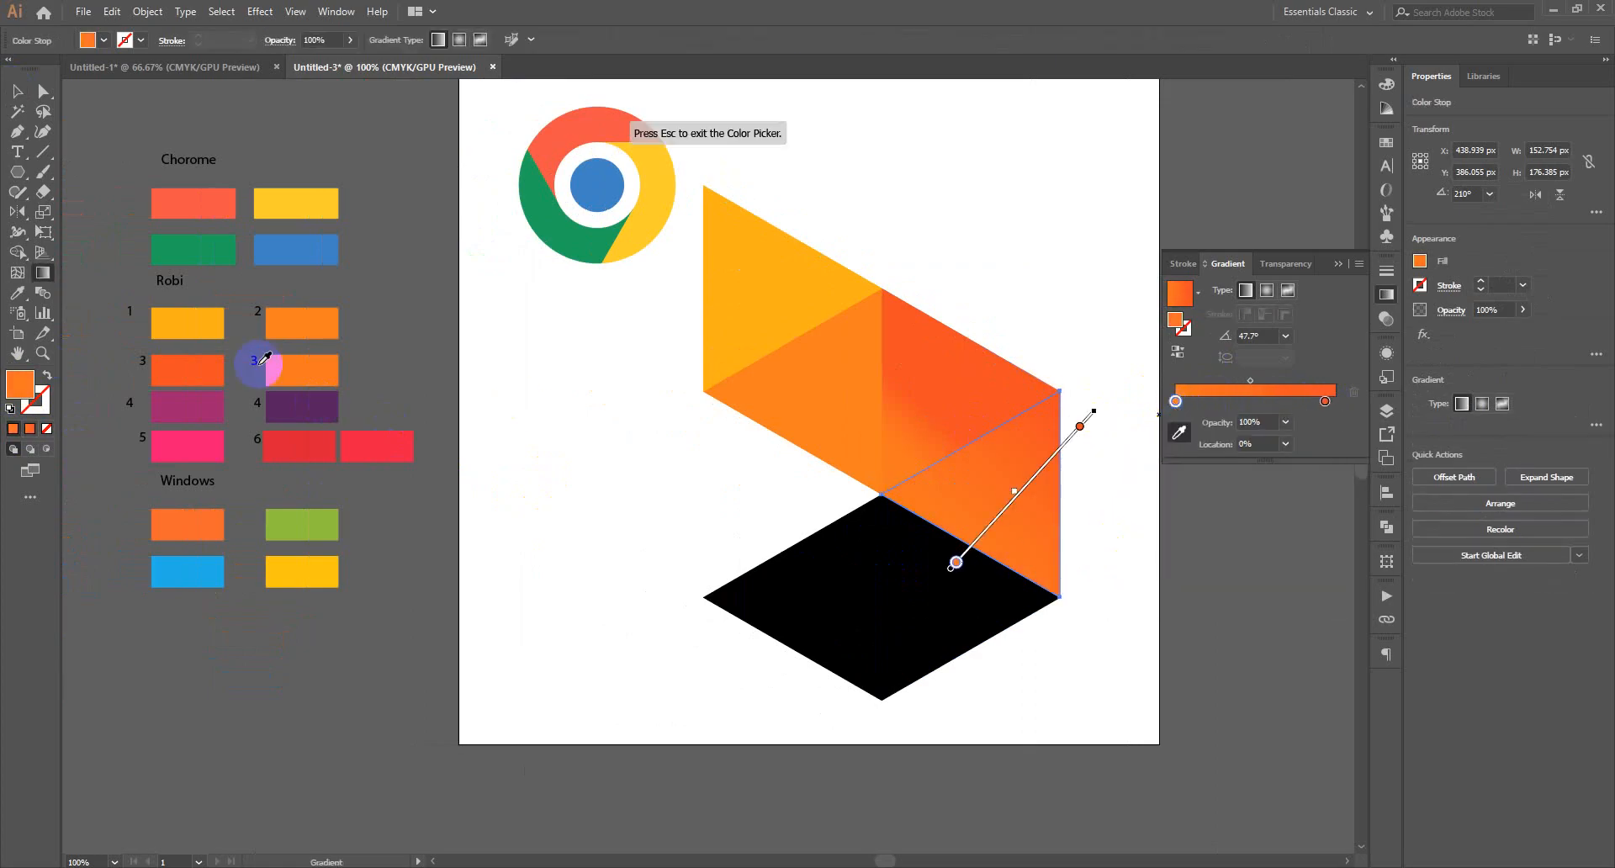
pyautogui.click(174, 393)
pyautogui.doubleClick(1325, 401)
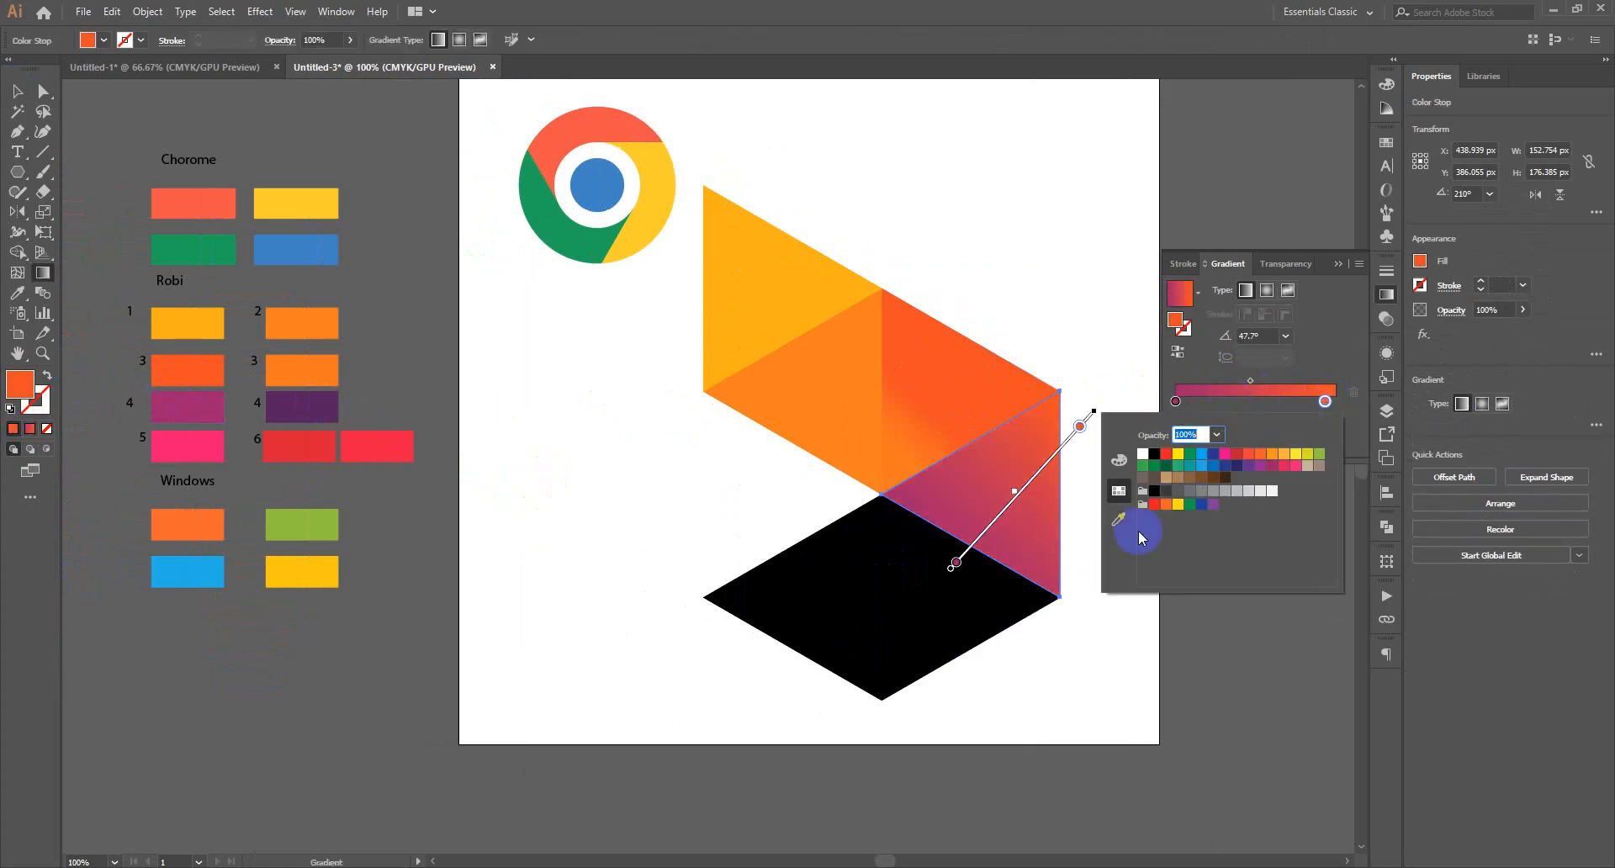
pyautogui.click(1118, 519)
pyautogui.click(327, 401)
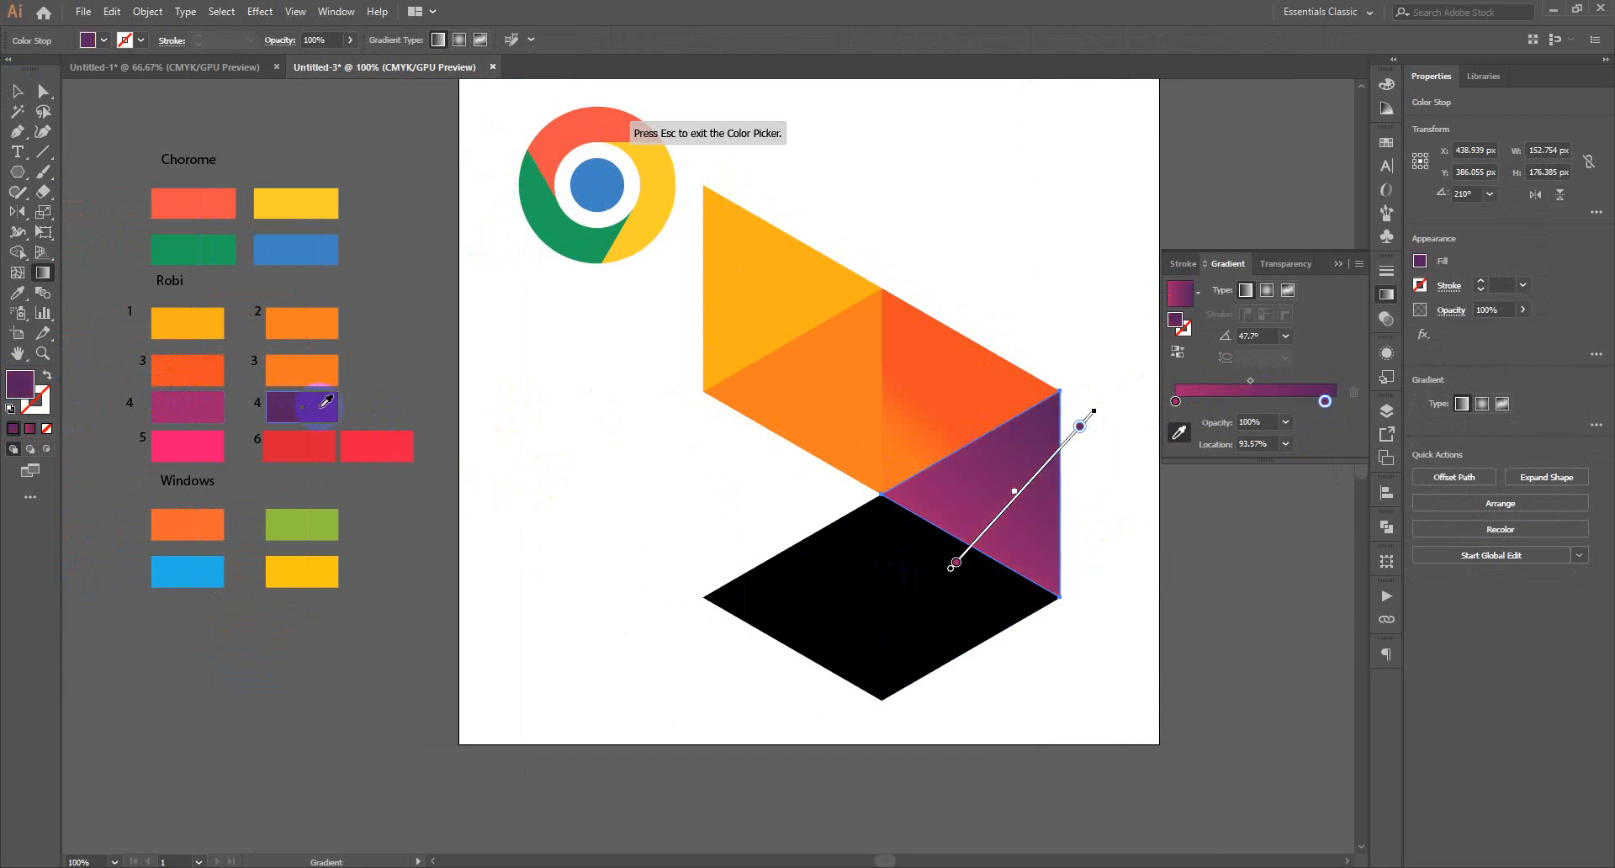
pyautogui.click(137, 243)
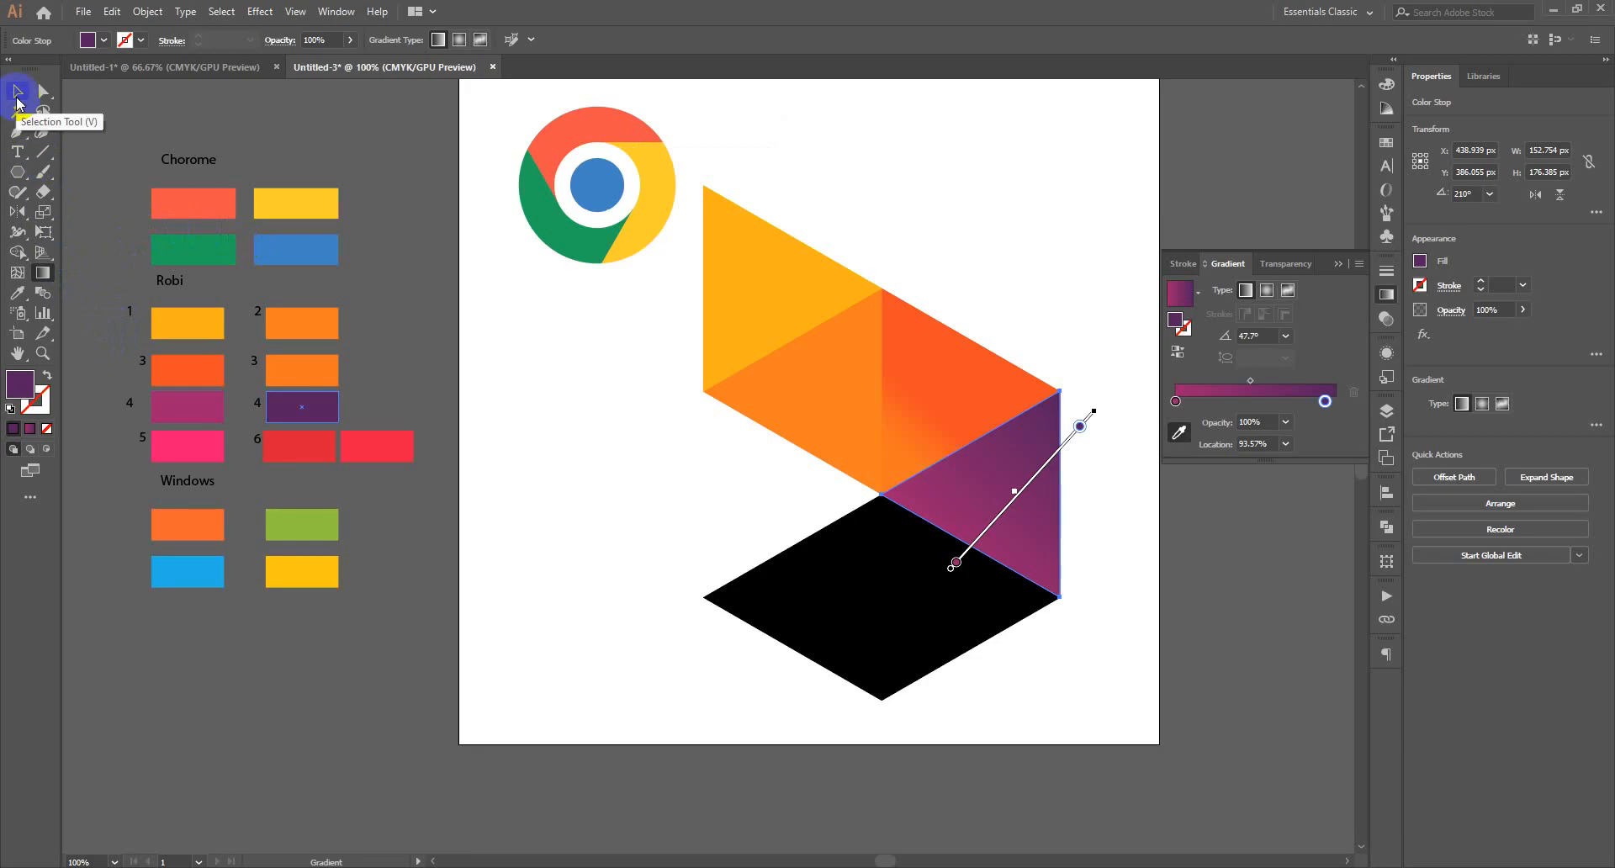
pyautogui.click(17, 99)
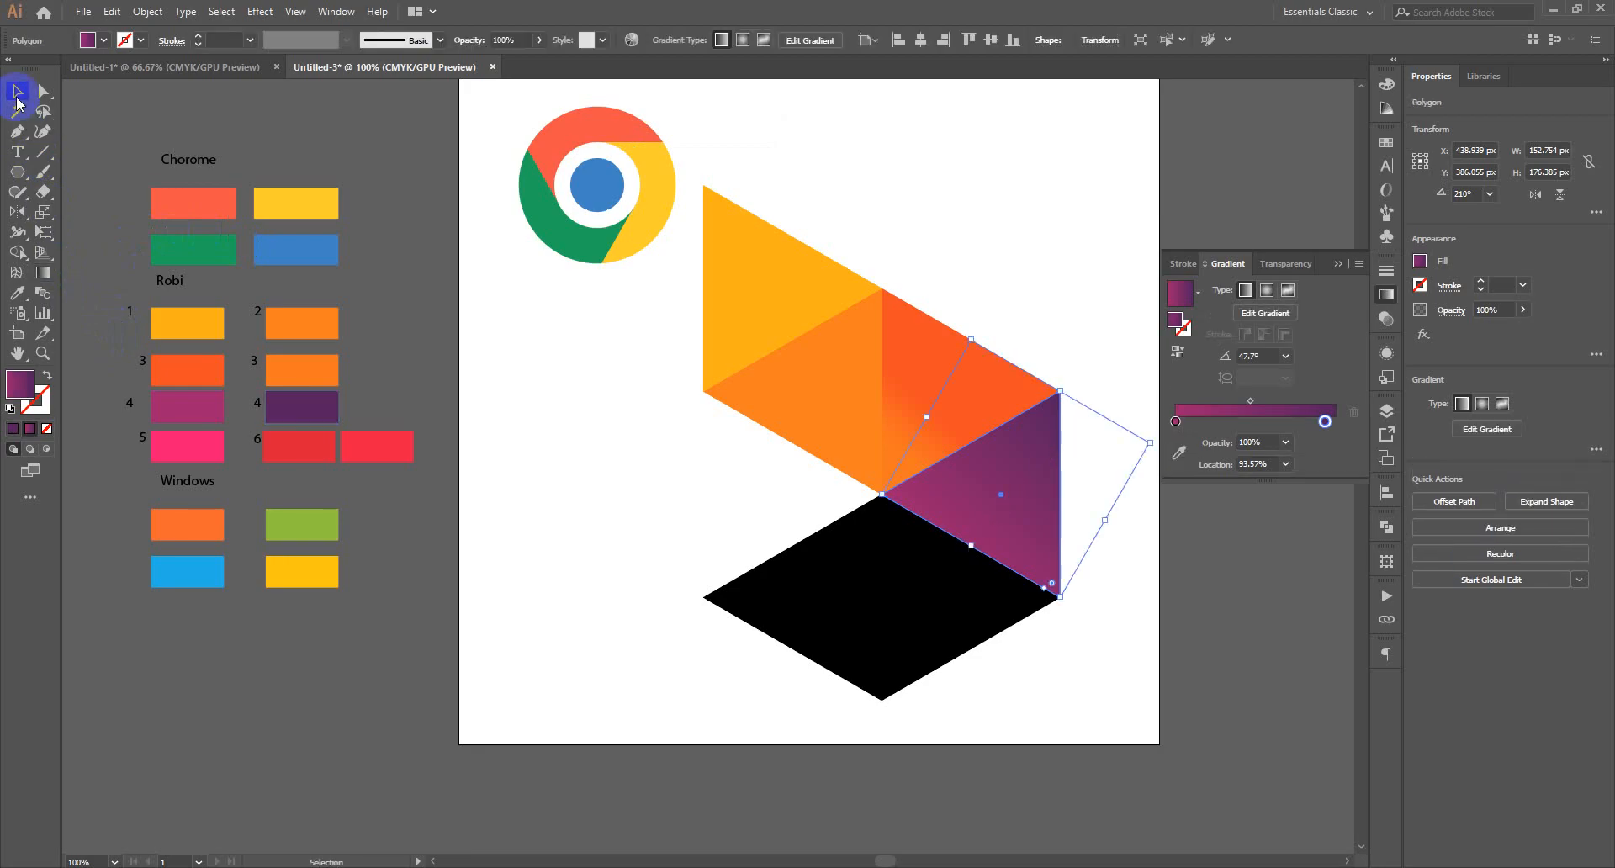
# Reorient the purple triangle's gradient to -131.6° with the magenta end toward the upper-right corner.
pyautogui.click(43, 274)
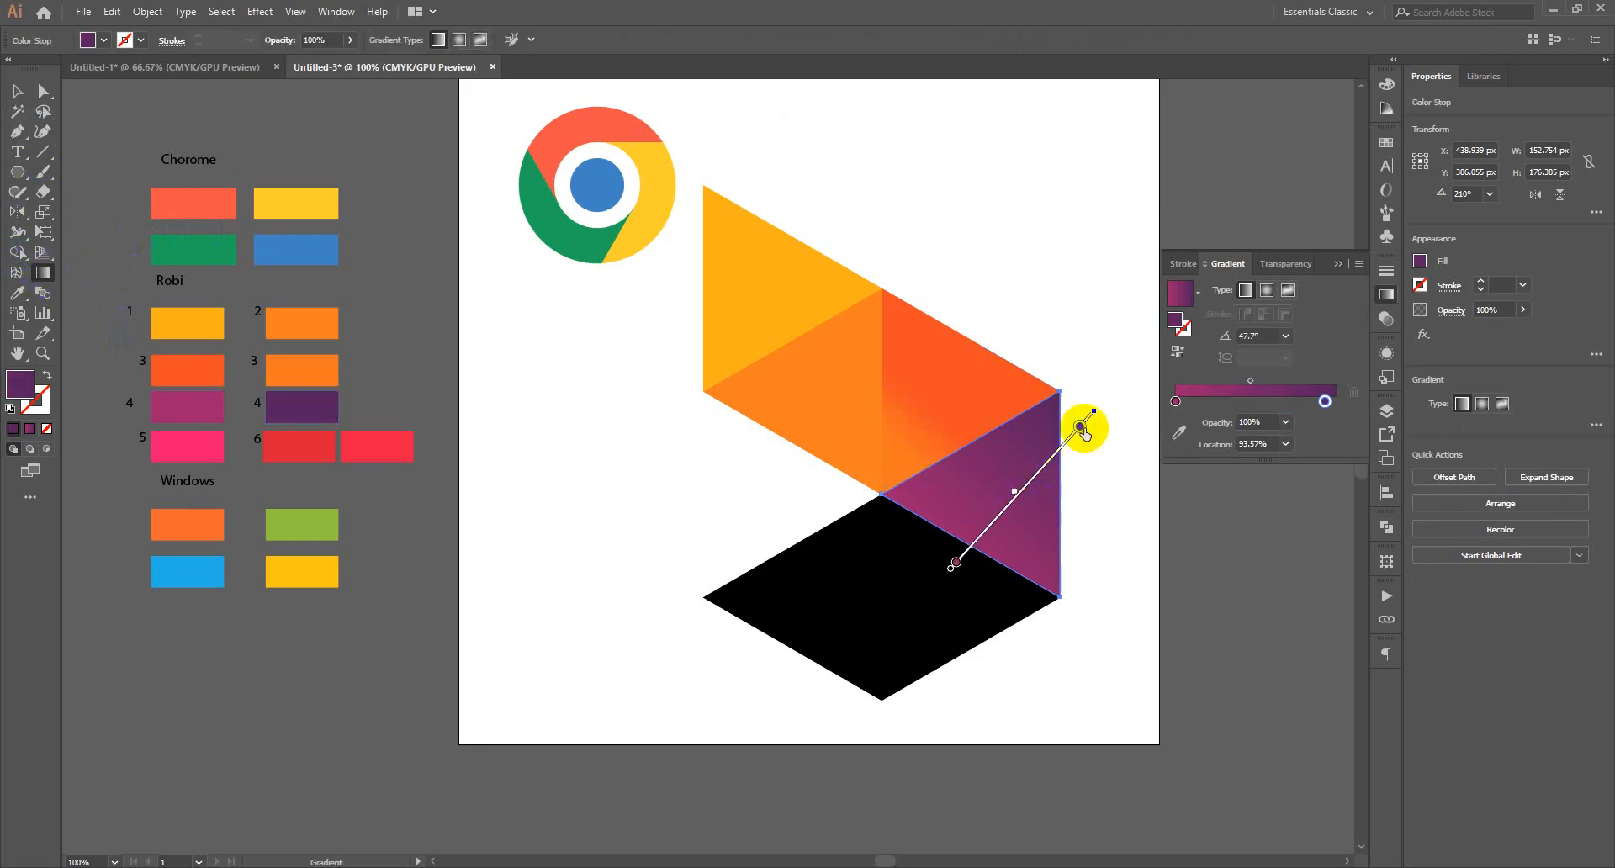
pyautogui.moveTo(1082, 429)
pyautogui.mouseDown()
pyautogui.moveTo(1046, 465)
pyautogui.moveTo(1061, 445)
pyautogui.moveTo(937, 368)
pyautogui.moveTo(891, 400)
pyautogui.moveTo(943, 547)
pyautogui.mouseUp()
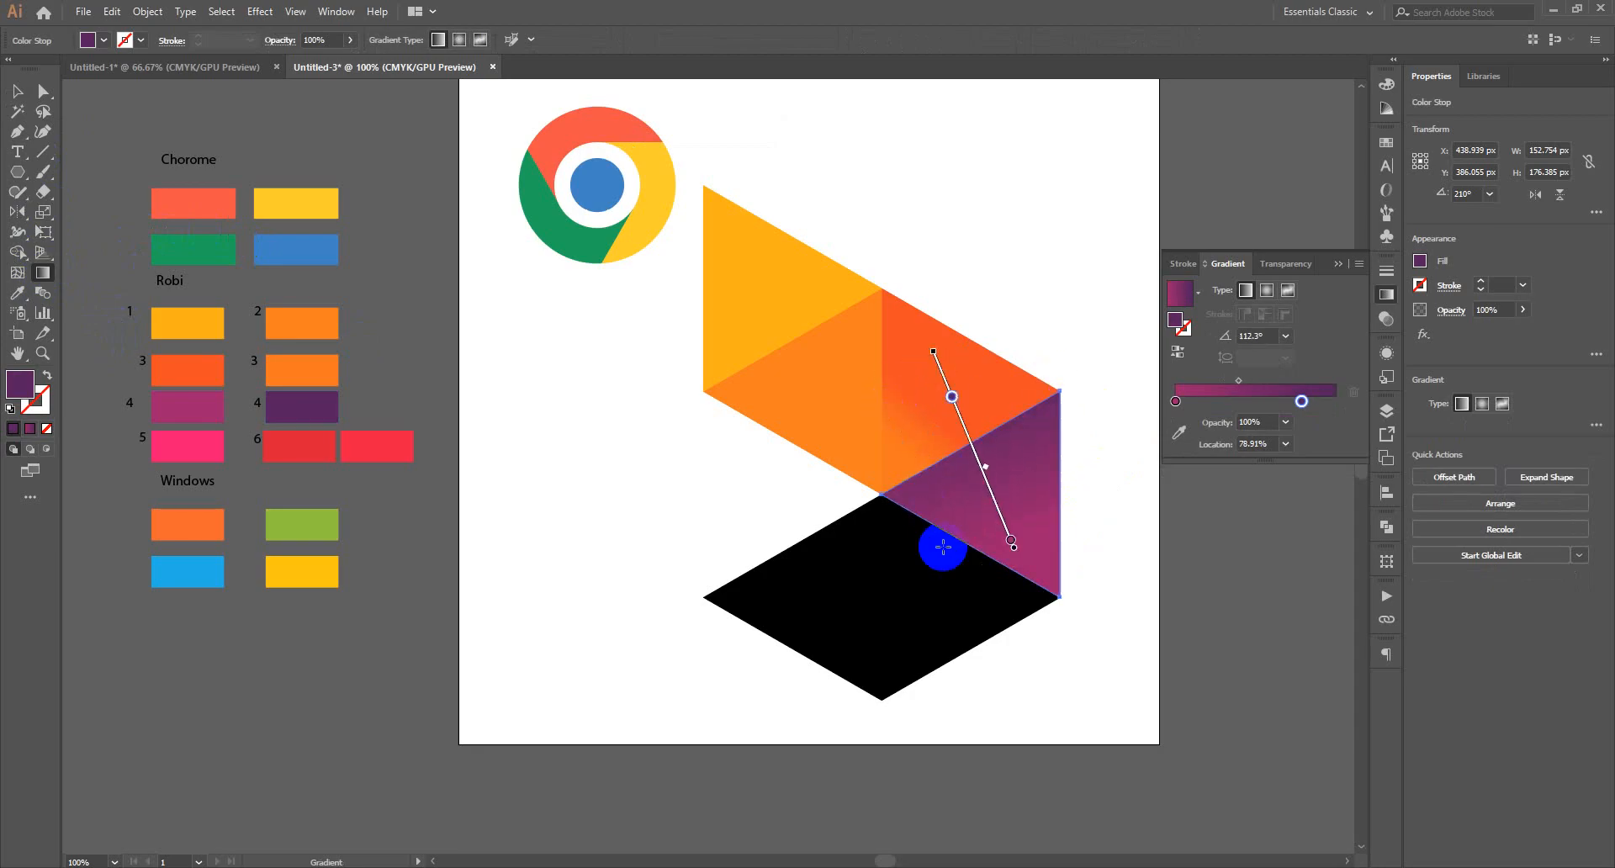
pyautogui.moveTo(991, 492); pyautogui.dragTo(1047, 541)
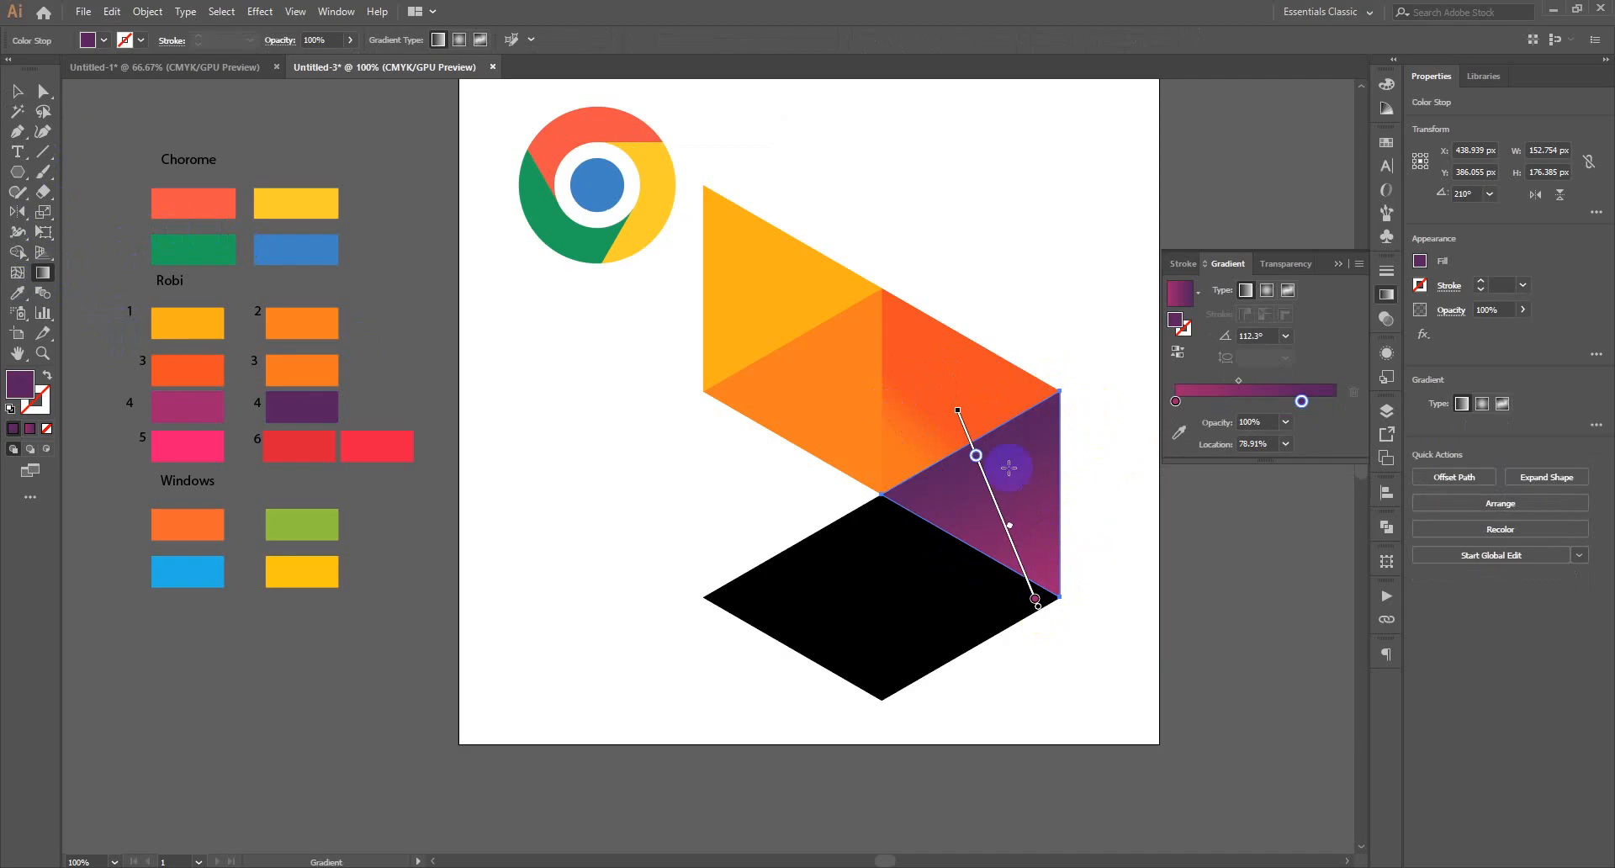
pyautogui.moveTo(957, 406)
pyautogui.mouseDown()
pyautogui.moveTo(897, 461)
pyautogui.moveTo(905, 584)
pyautogui.moveTo(955, 681)
pyautogui.mouseUp()
pyautogui.moveTo(905, 613)
pyautogui.mouseDown()
pyautogui.moveTo(1009, 479)
pyautogui.moveTo(1012, 504)
pyautogui.mouseUp()
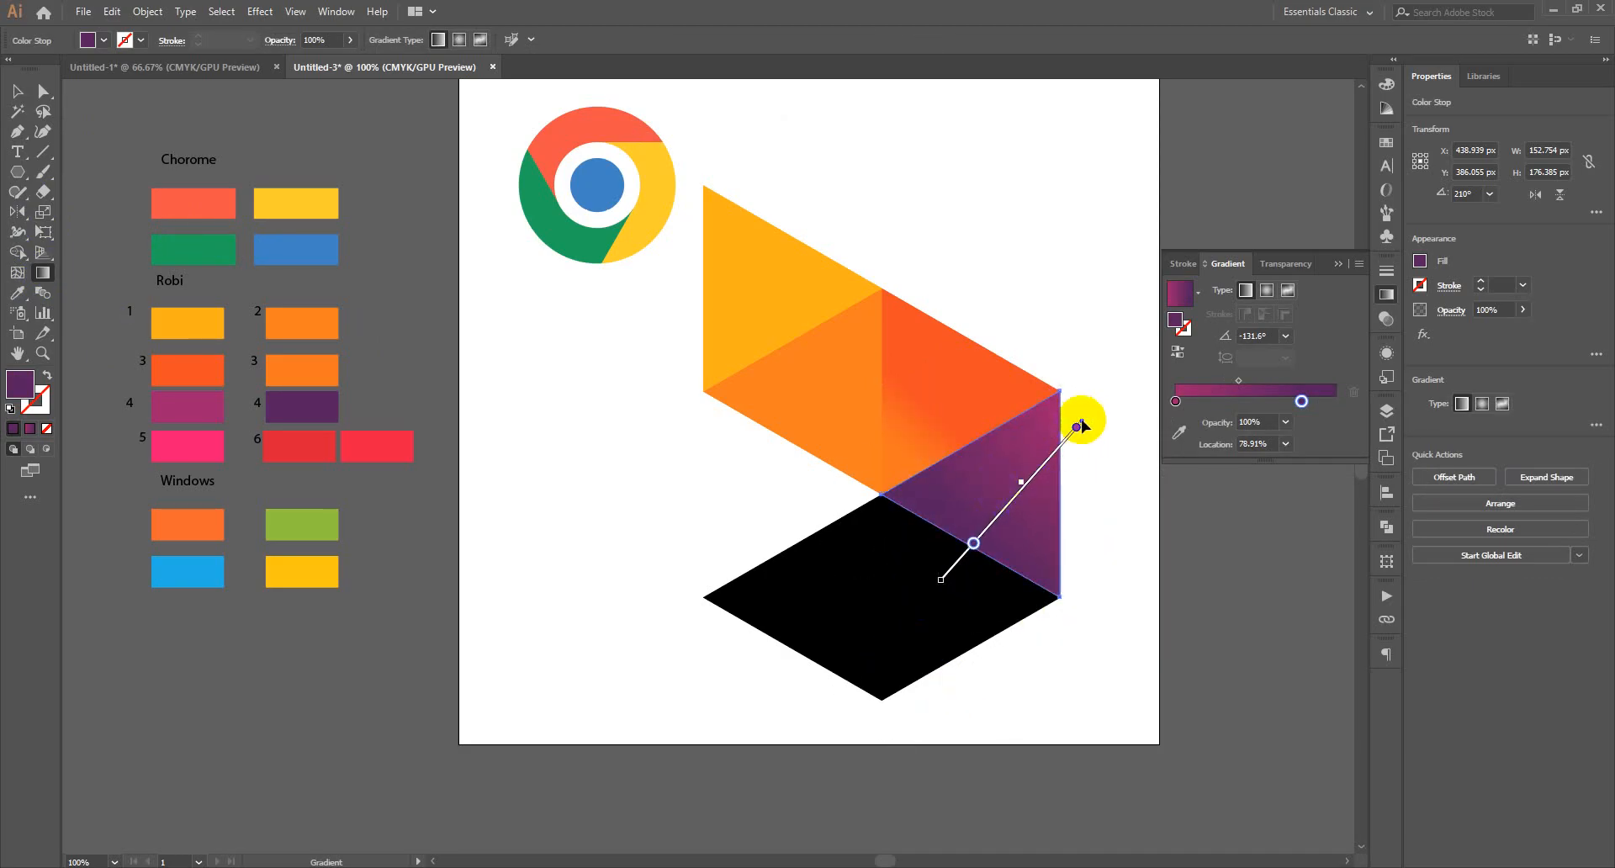
# Adjust the purple triangle's color blend by moving the magenta stop to about 30%, the dark purple stop to 100% and shifting the midpoint.
pyautogui.moveTo(1079, 425)
pyautogui.mouseDown()
pyautogui.moveTo(1063, 462)
pyautogui.moveTo(1052, 454)
pyautogui.mouseUp()
pyautogui.moveTo(975, 545); pyautogui.dragTo(994, 529)
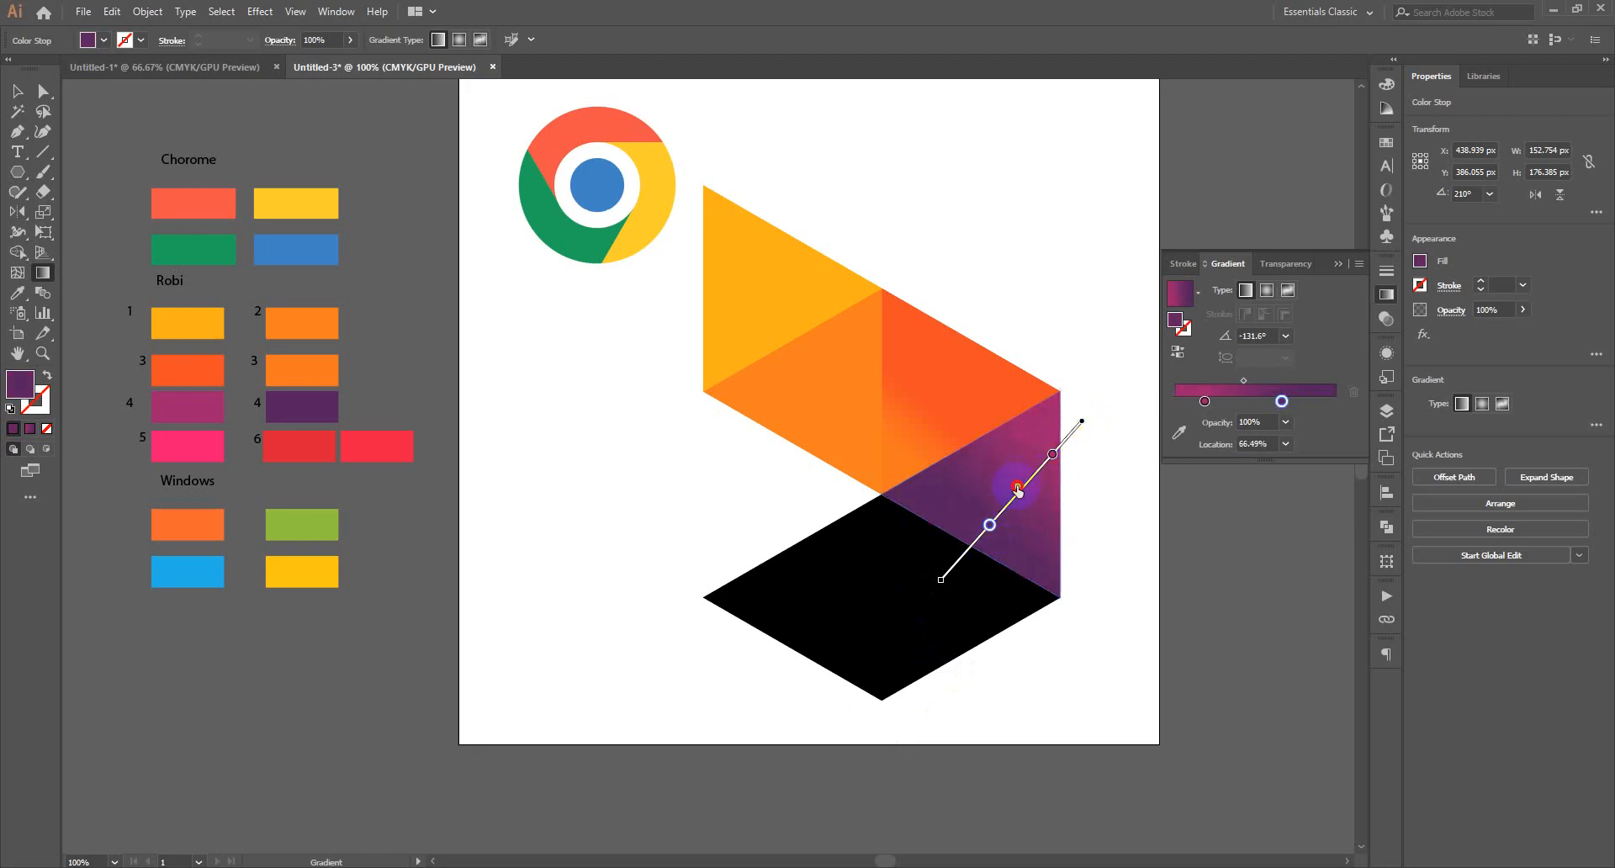
pyautogui.moveTo(1052, 454); pyautogui.dragTo(1050, 456)
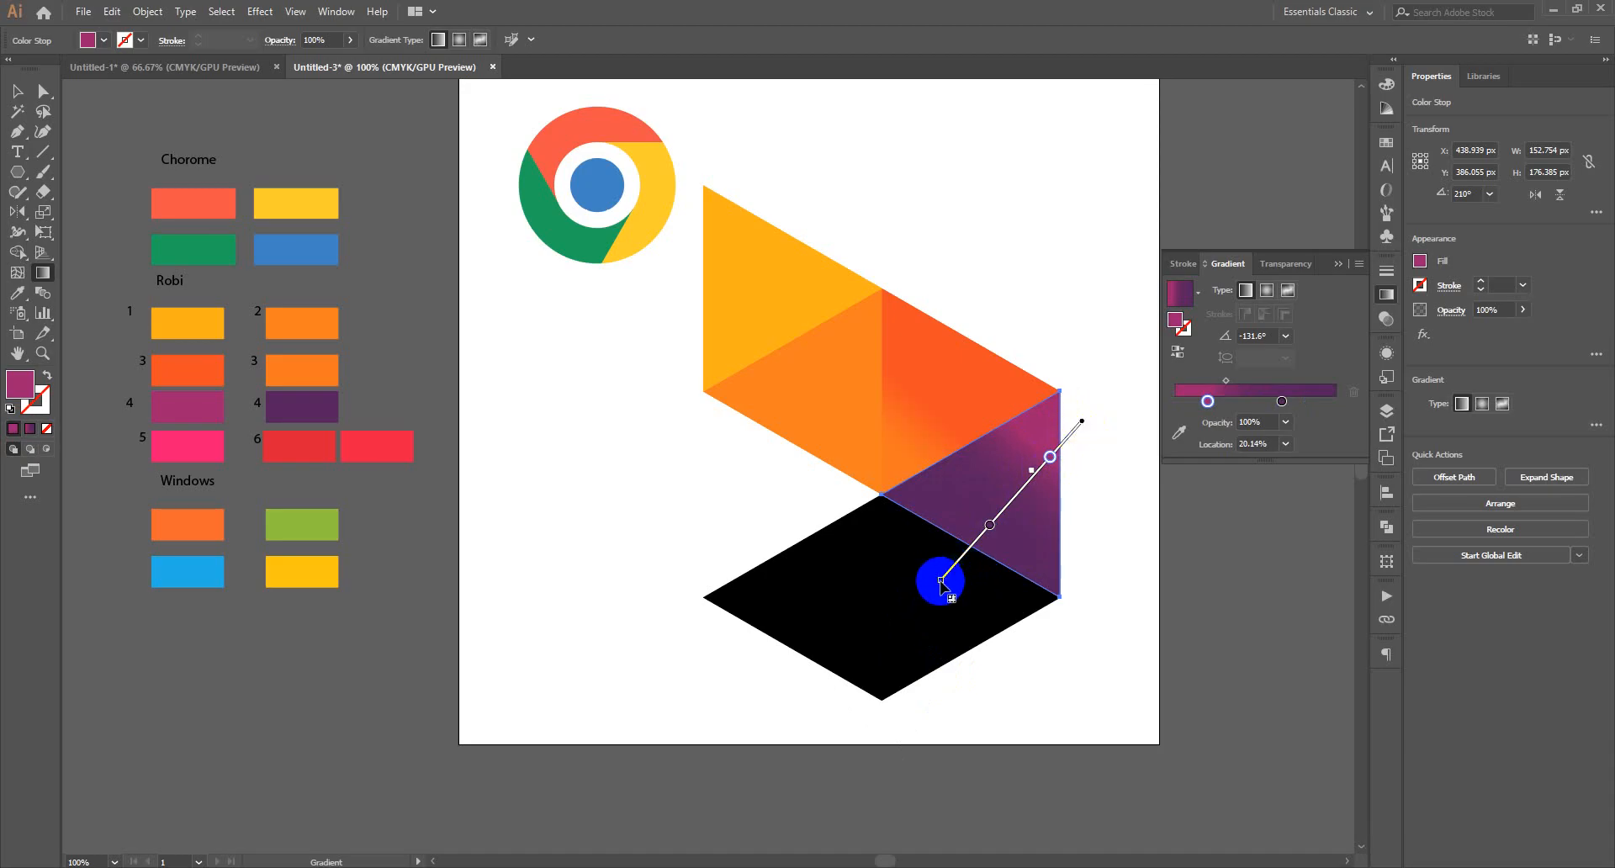
pyautogui.moveTo(940, 581); pyautogui.dragTo(941, 580)
pyautogui.moveTo(943, 580); pyautogui.dragTo(934, 587)
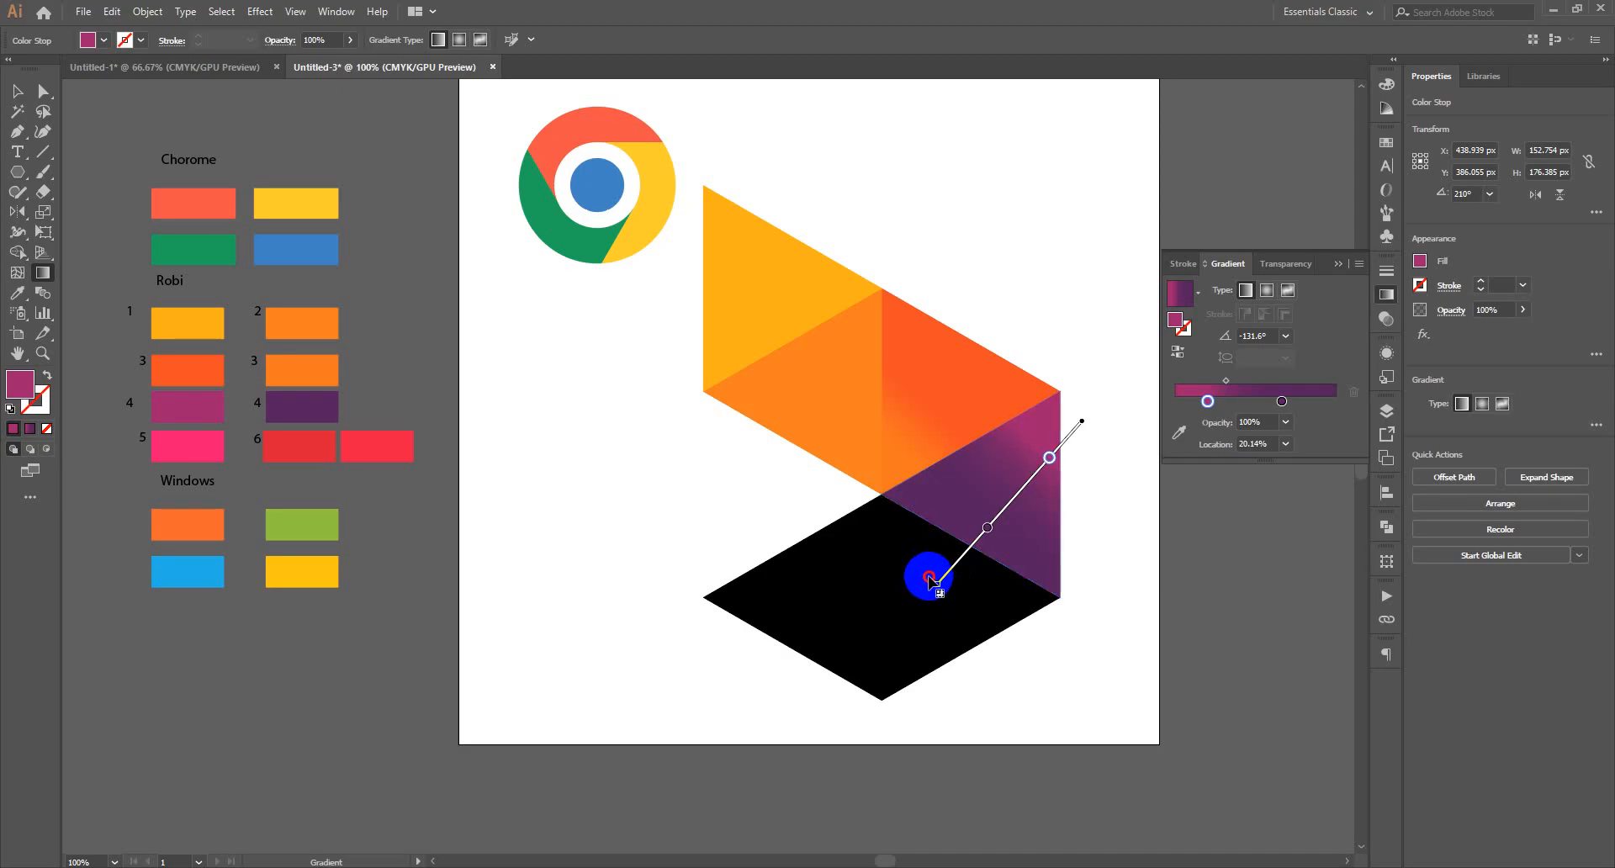
pyautogui.moveTo(1010, 506); pyautogui.dragTo(1013, 503)
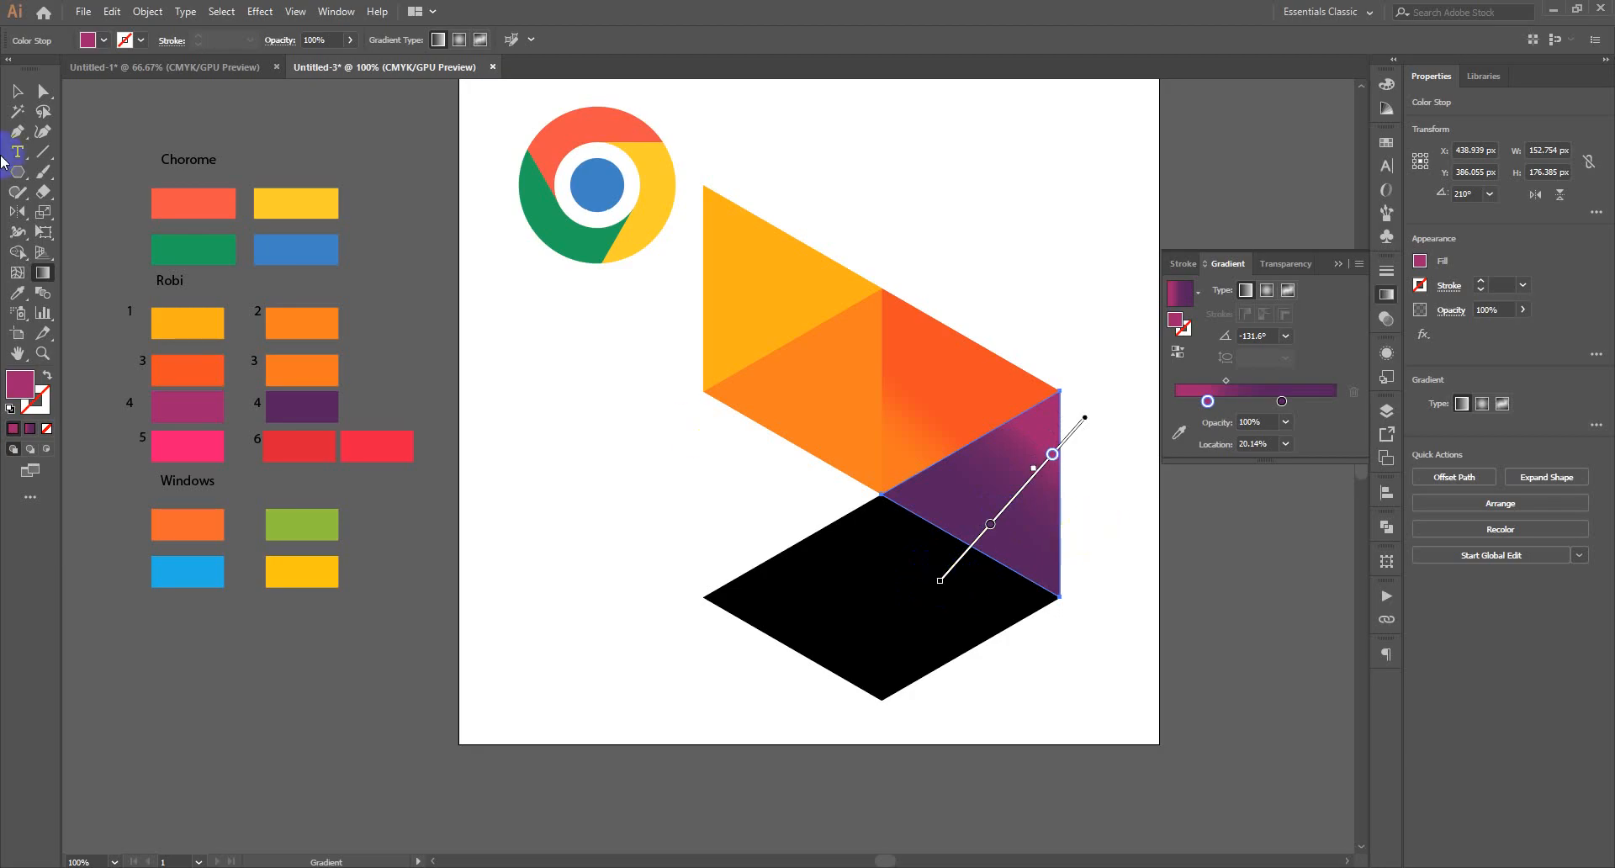
pyautogui.moveTo(1051, 454); pyautogui.dragTo(1038, 470)
pyautogui.moveTo(991, 528); pyautogui.dragTo(944, 575)
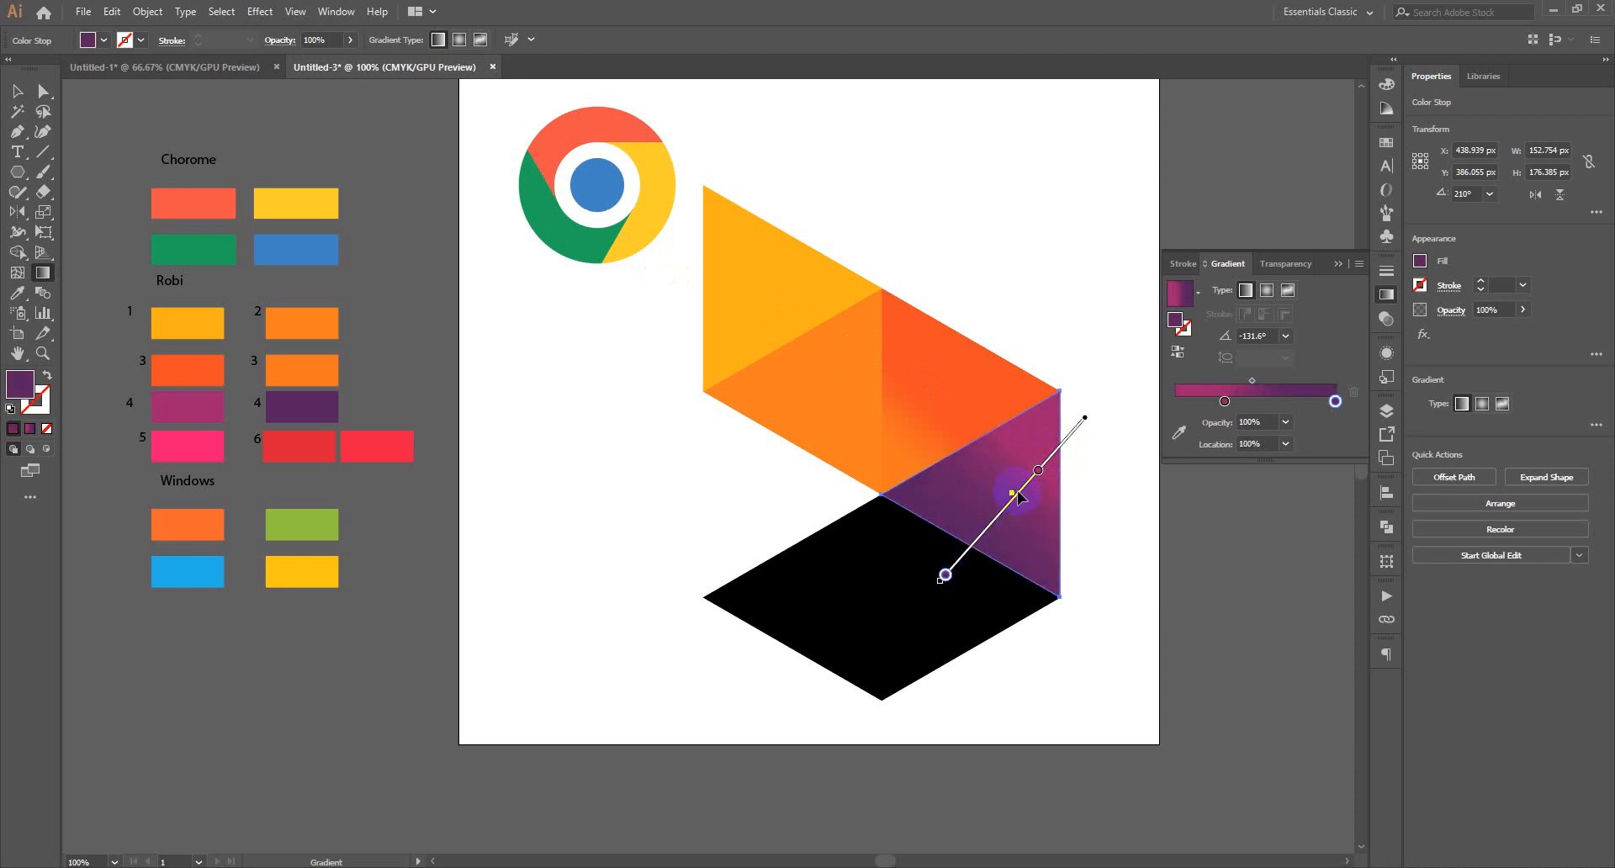
pyautogui.moveTo(1011, 494); pyautogui.dragTo(1018, 493)
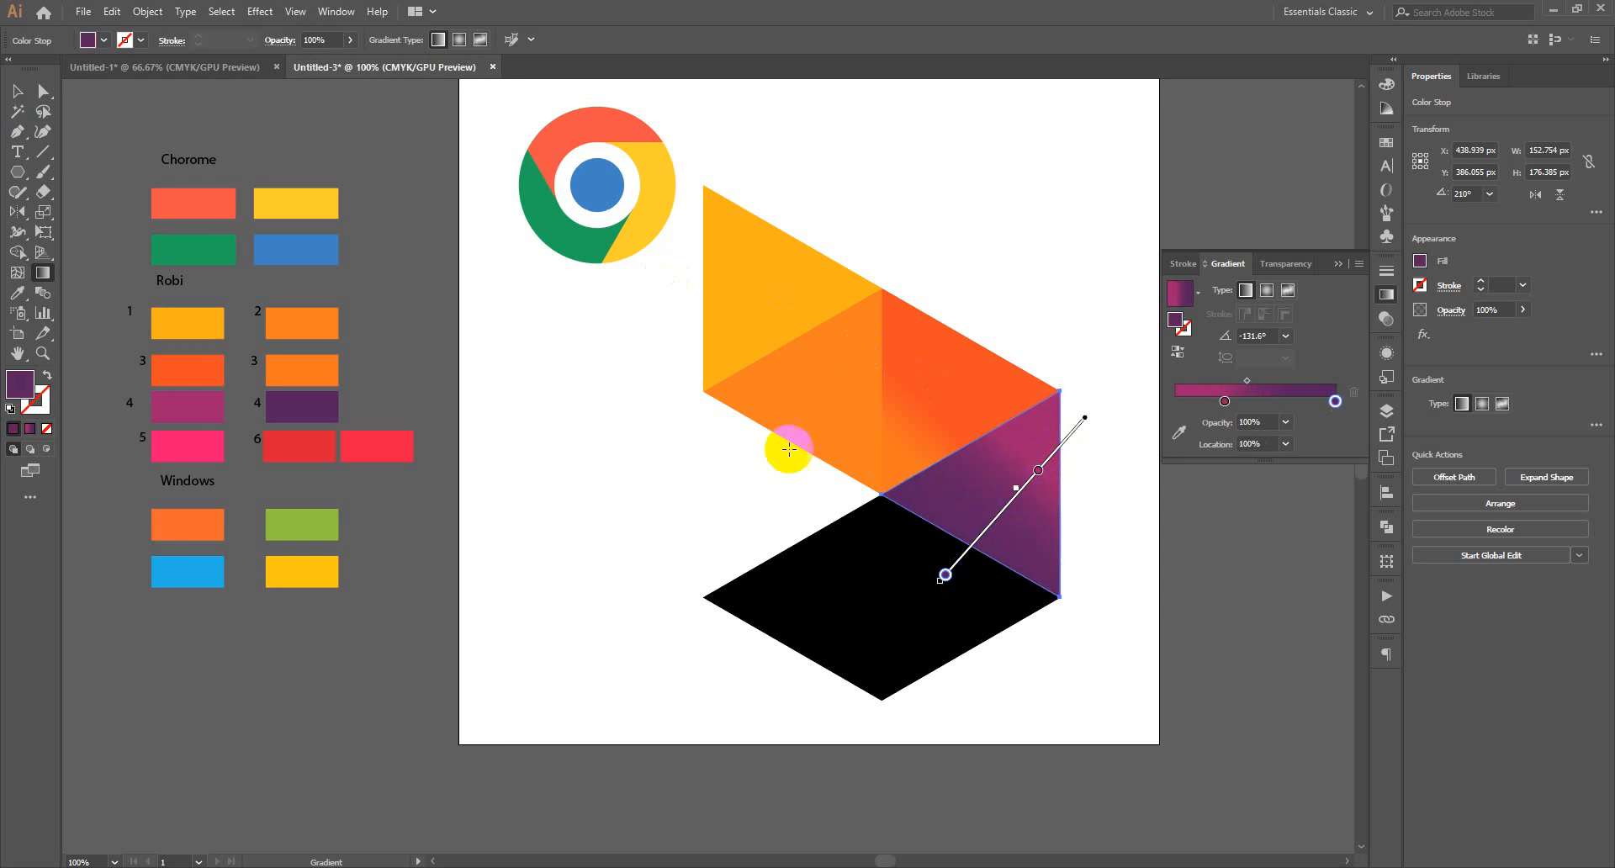
pyautogui.click(17, 90)
pyautogui.click(654, 519)
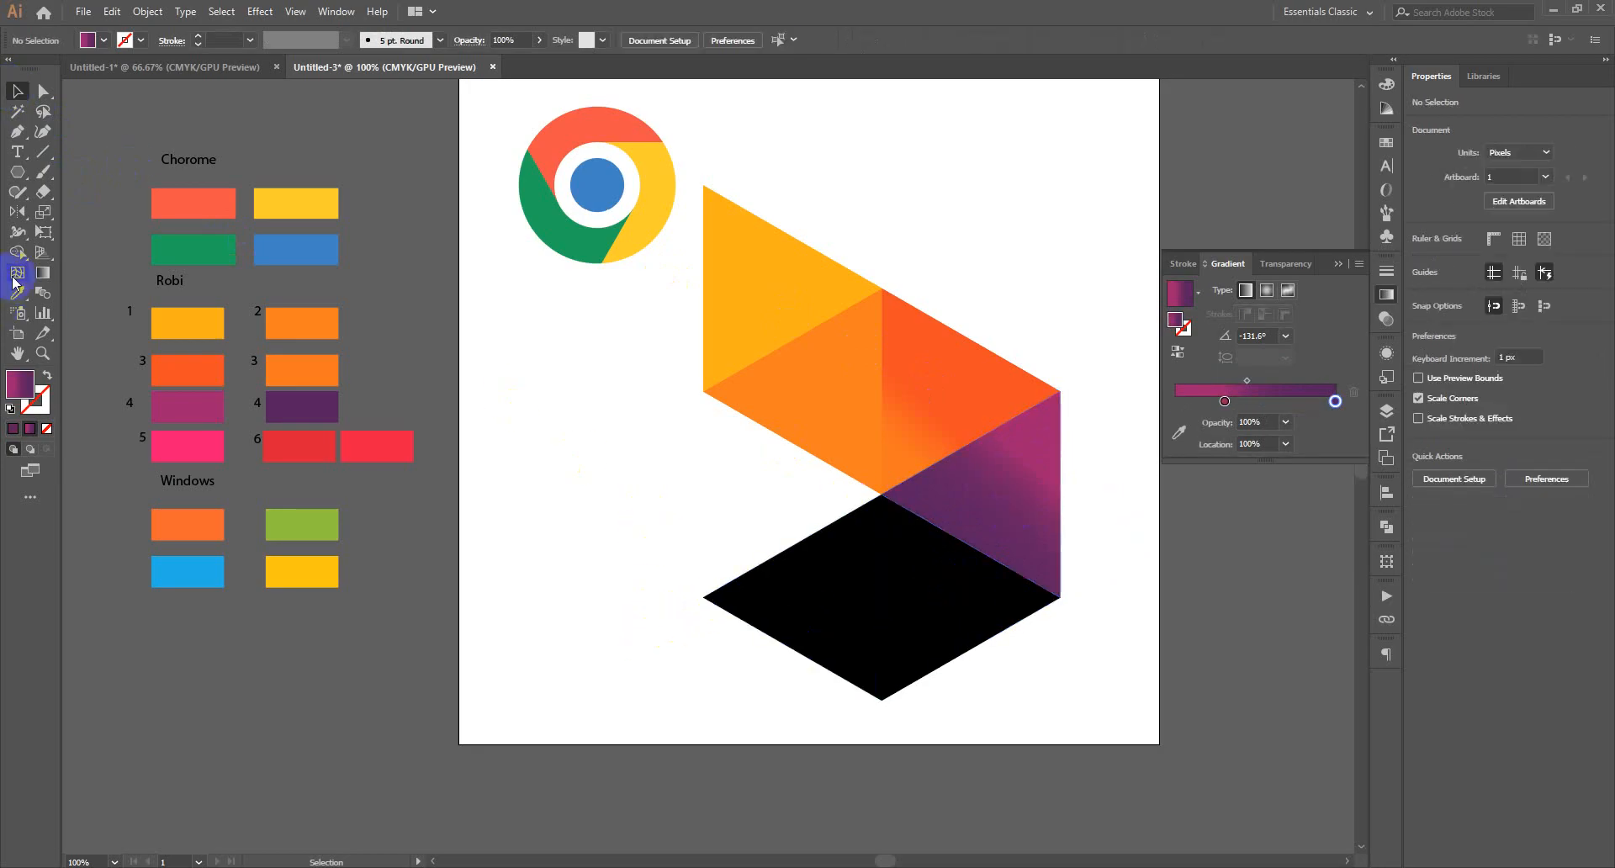
# Try redrawing the purple triangle's gradient across its width at 169.3° and at -13.8°.
pyautogui.click(42, 271)
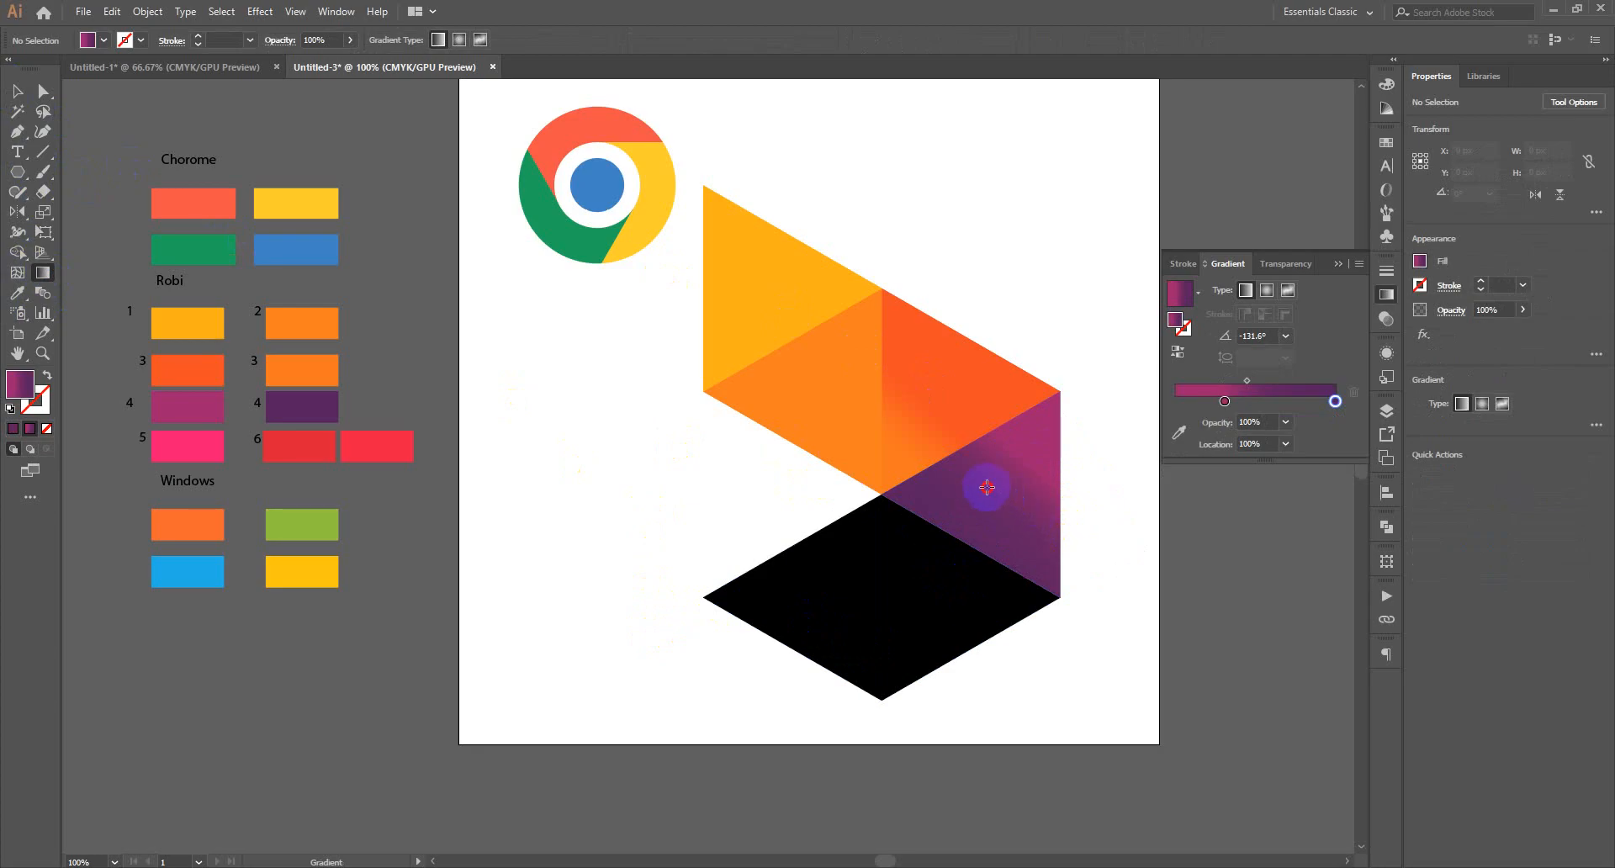
pyautogui.moveTo(961, 478)
pyautogui.mouseDown()
pyautogui.moveTo(1024, 497)
pyautogui.moveTo(1046, 476)
pyautogui.moveTo(921, 469)
pyautogui.moveTo(1033, 494)
pyautogui.mouseUp()
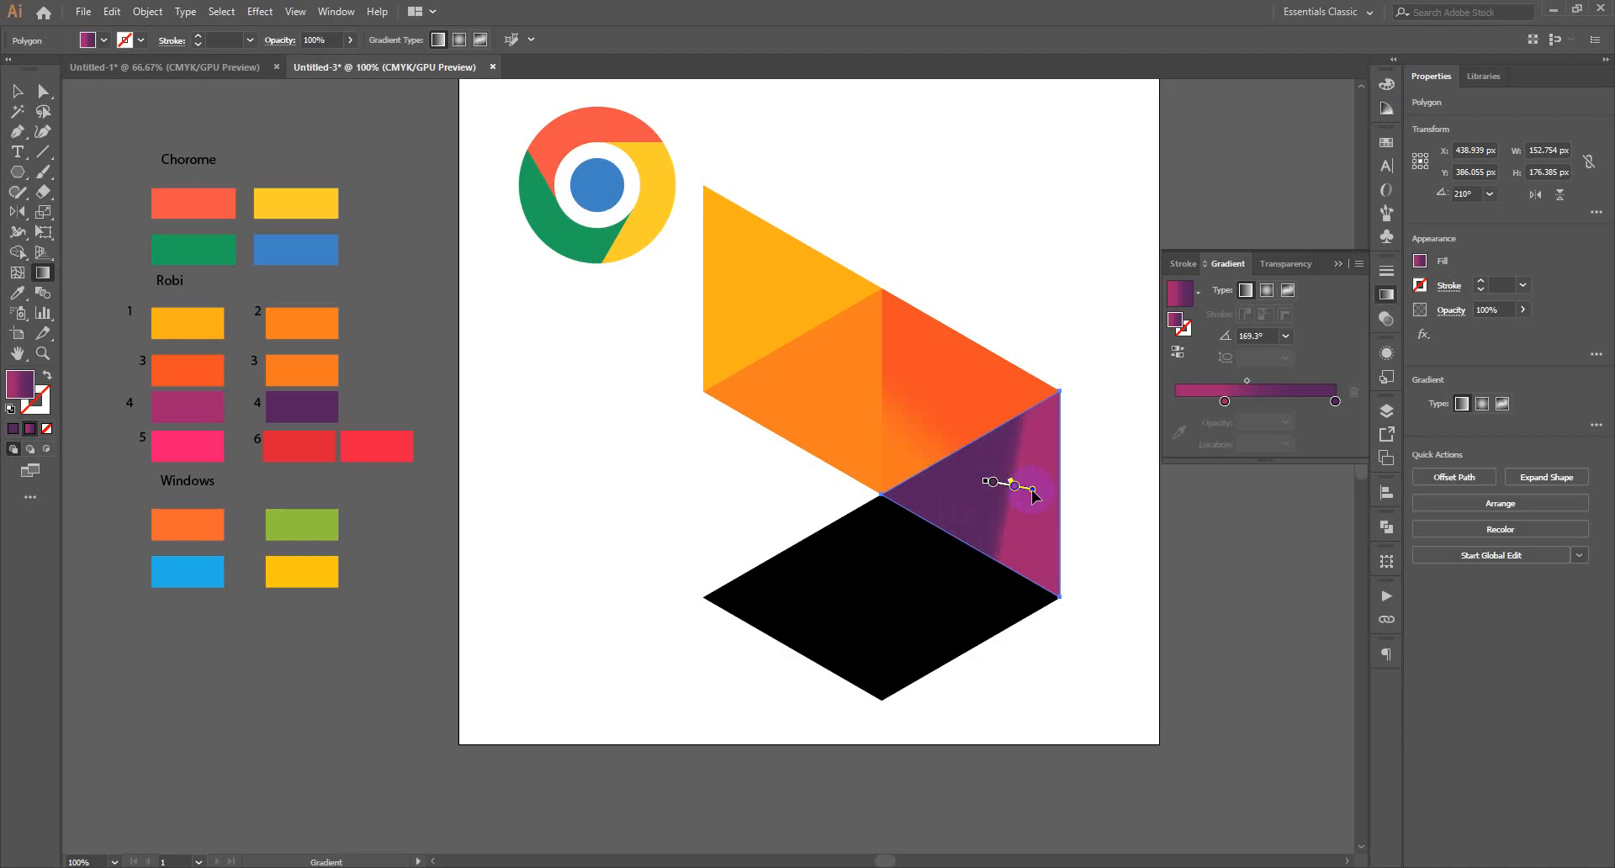
pyautogui.click(1016, 487)
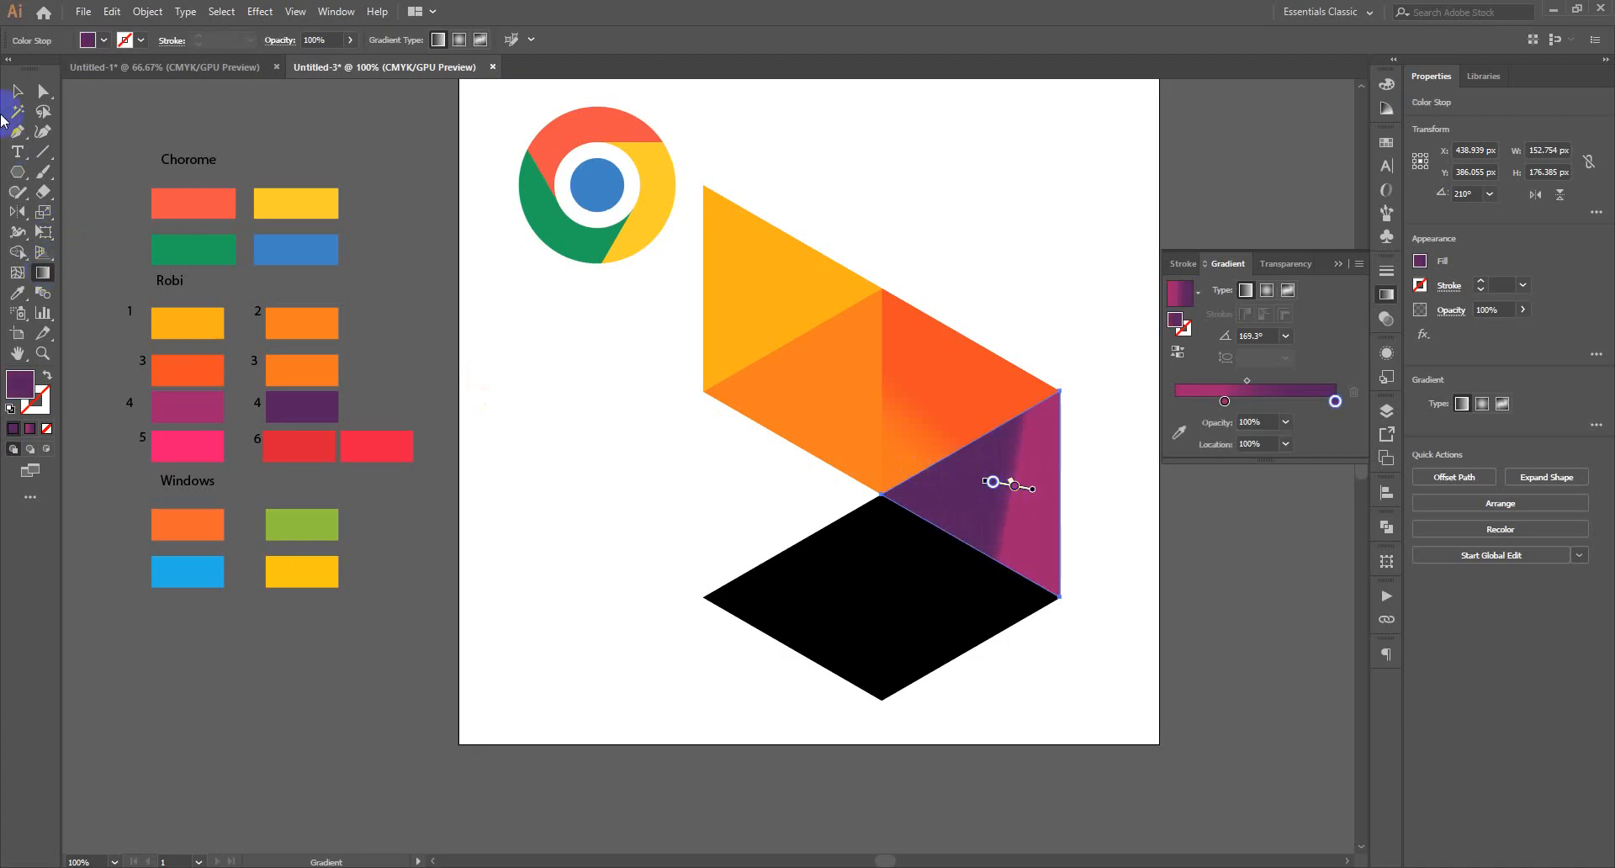
pyautogui.click(17, 91)
pyautogui.click(43, 272)
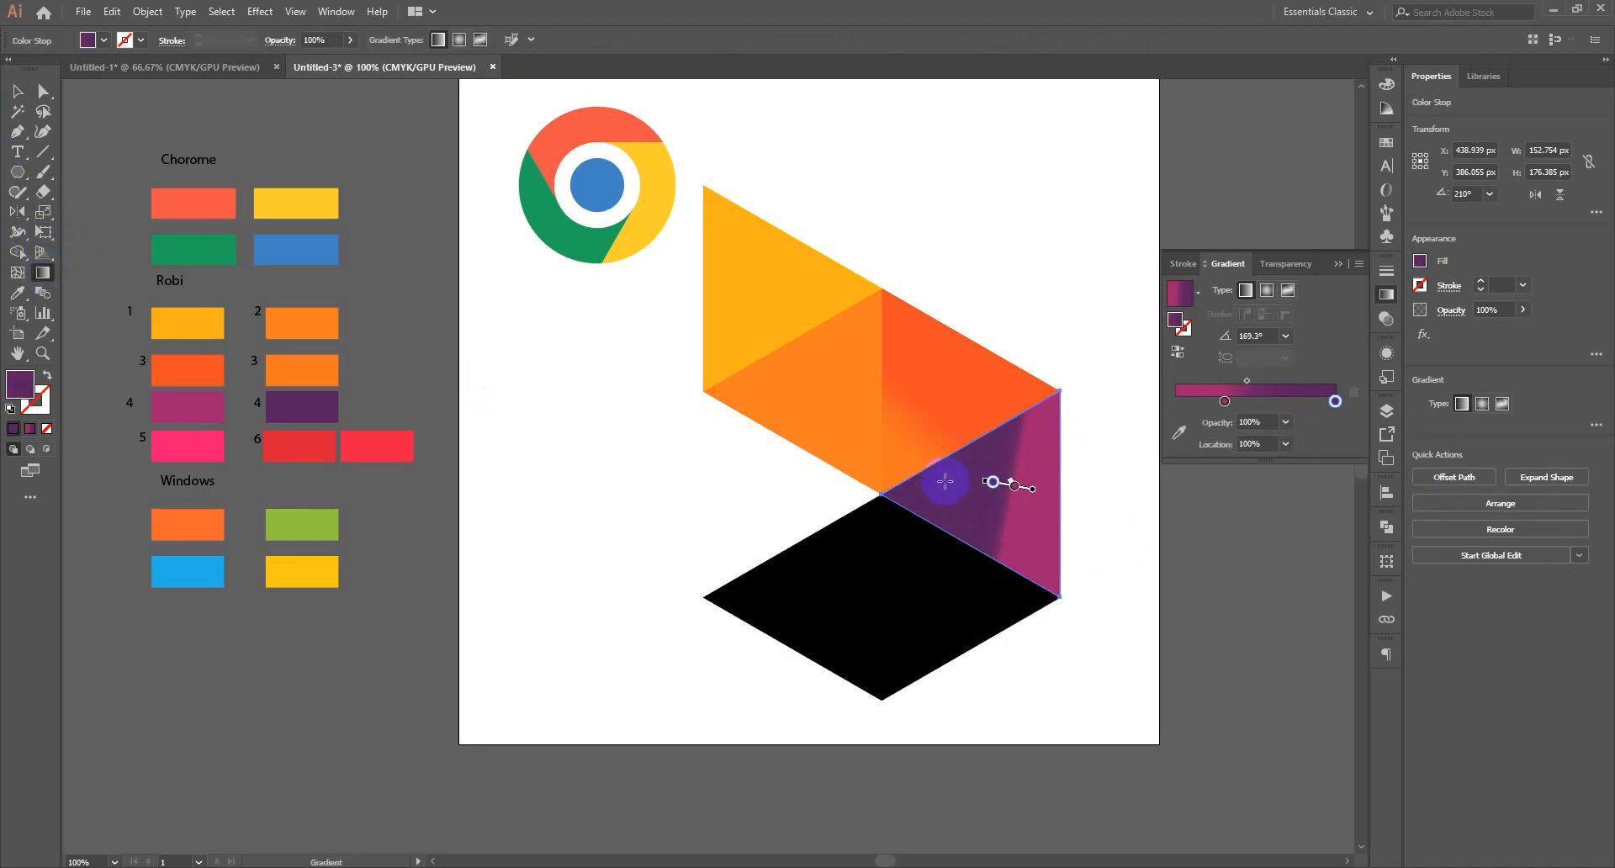
pyautogui.moveTo(898, 471)
pyautogui.mouseDown()
pyautogui.moveTo(1145, 528)
pyautogui.moveTo(1122, 527)
pyautogui.mouseUp()
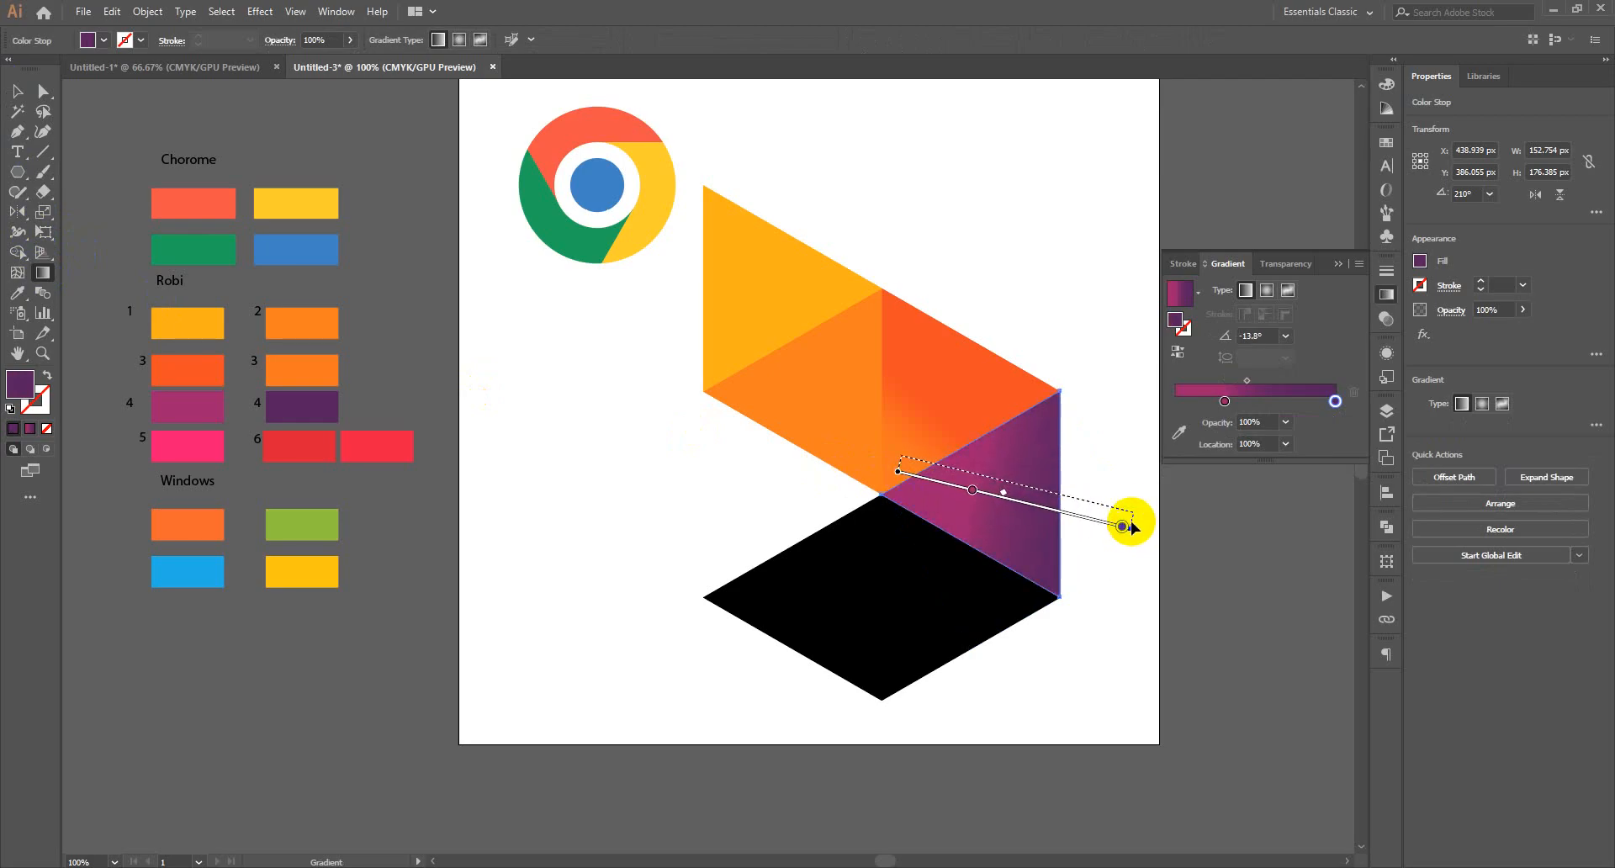
pyautogui.moveTo(1132, 532); pyautogui.dragTo(1133, 526)
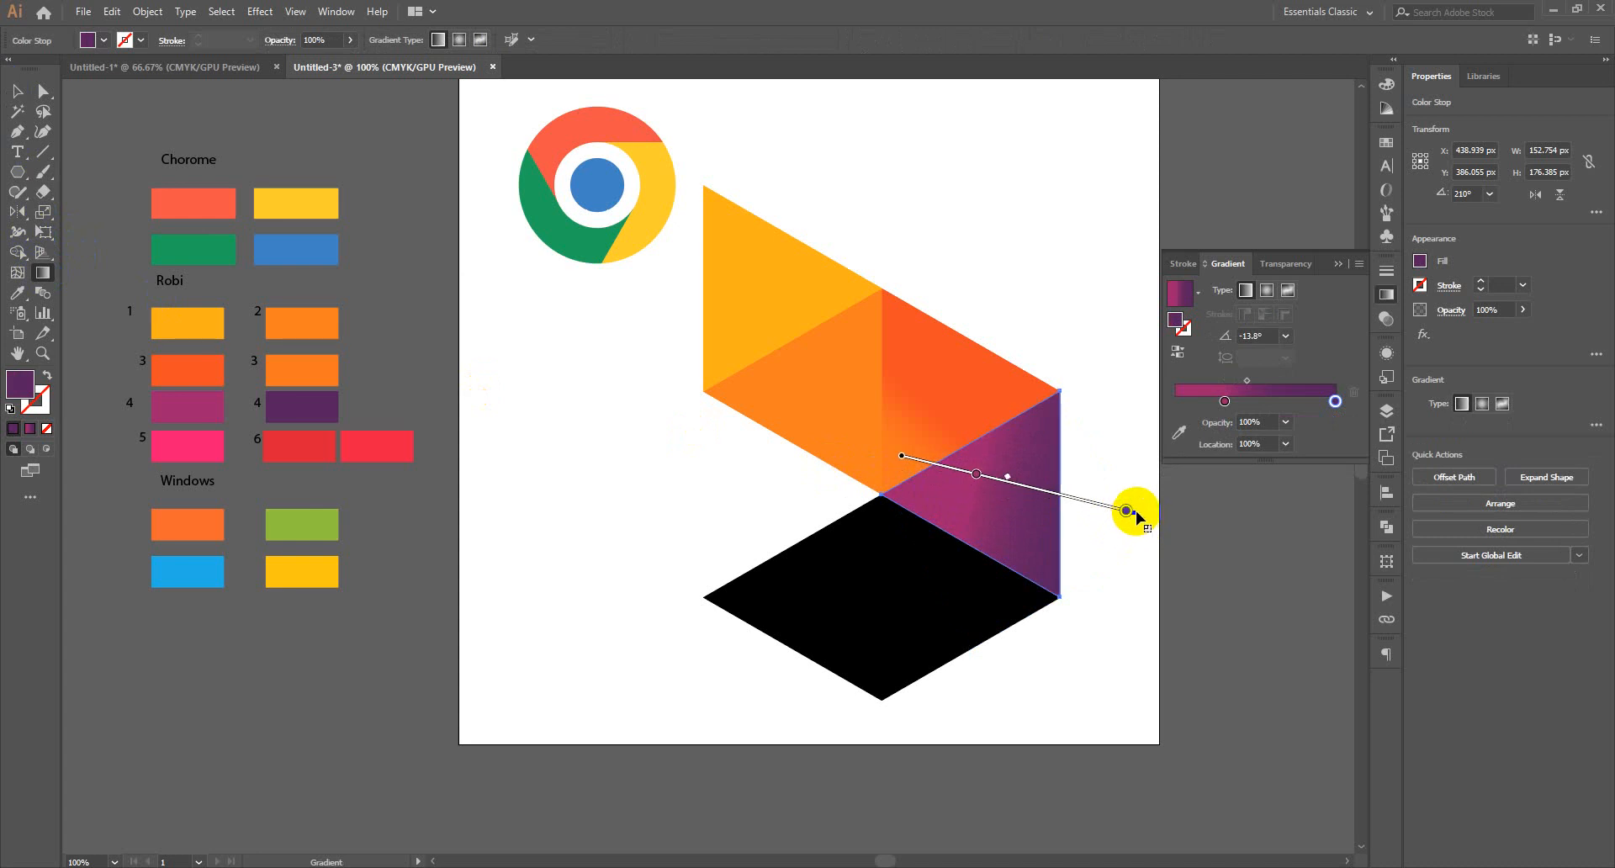
# Redraw the purple triangle's gradient as a long blend at 163.1° and set its dark purple stop to 84.28%.
pyautogui.click(976, 515)
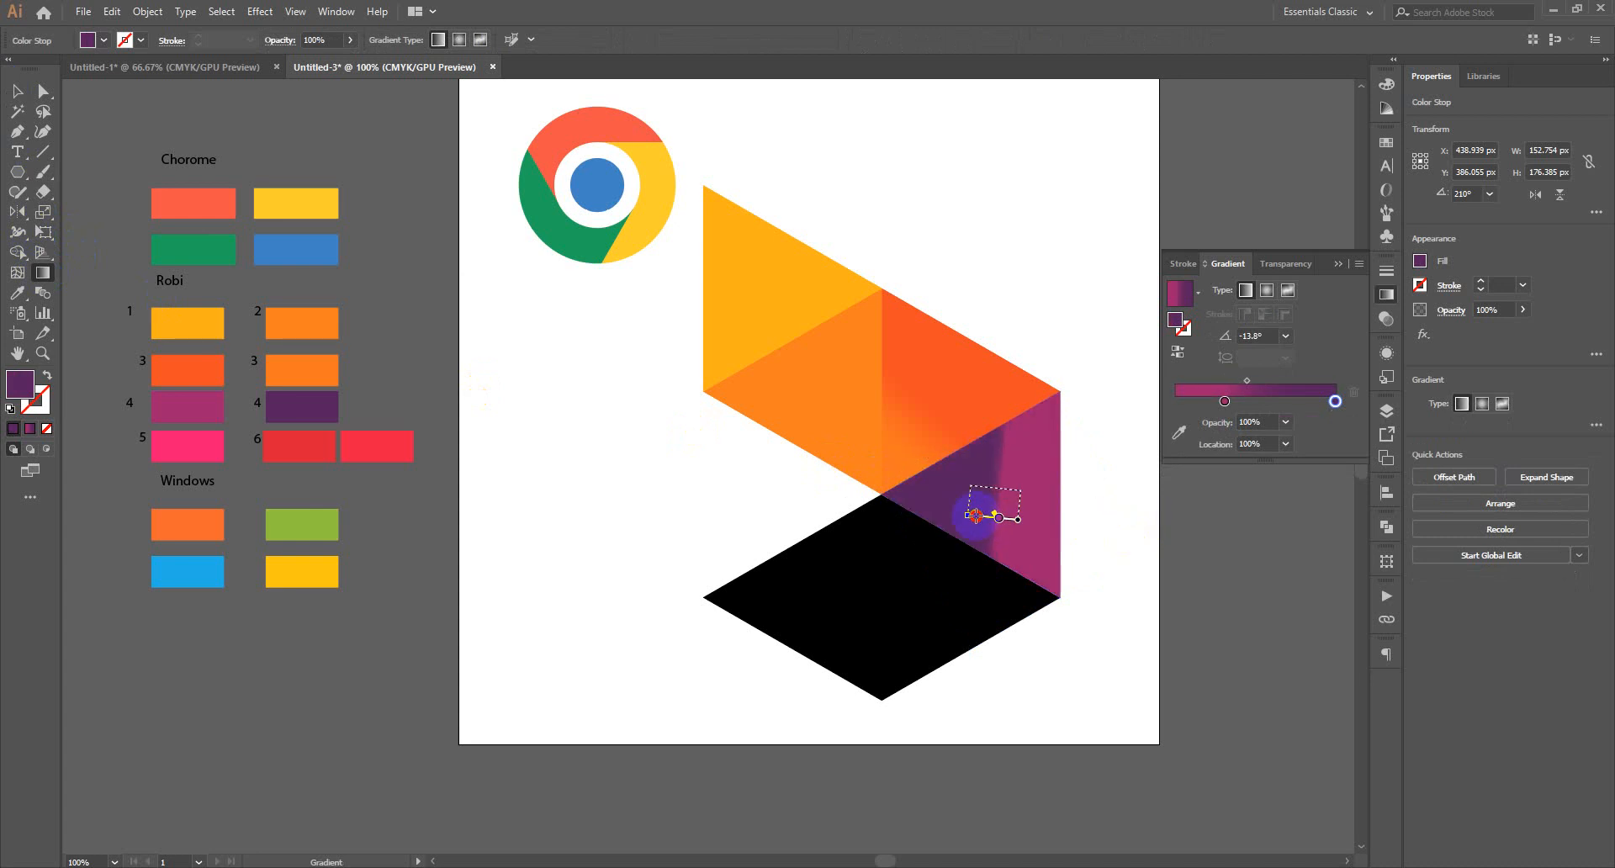
pyautogui.moveTo(978, 514)
pyautogui.mouseDown()
pyautogui.moveTo(775, 432)
pyautogui.moveTo(577, 382)
pyautogui.moveTo(741, 438)
pyautogui.moveTo(857, 434)
pyautogui.mouseUp()
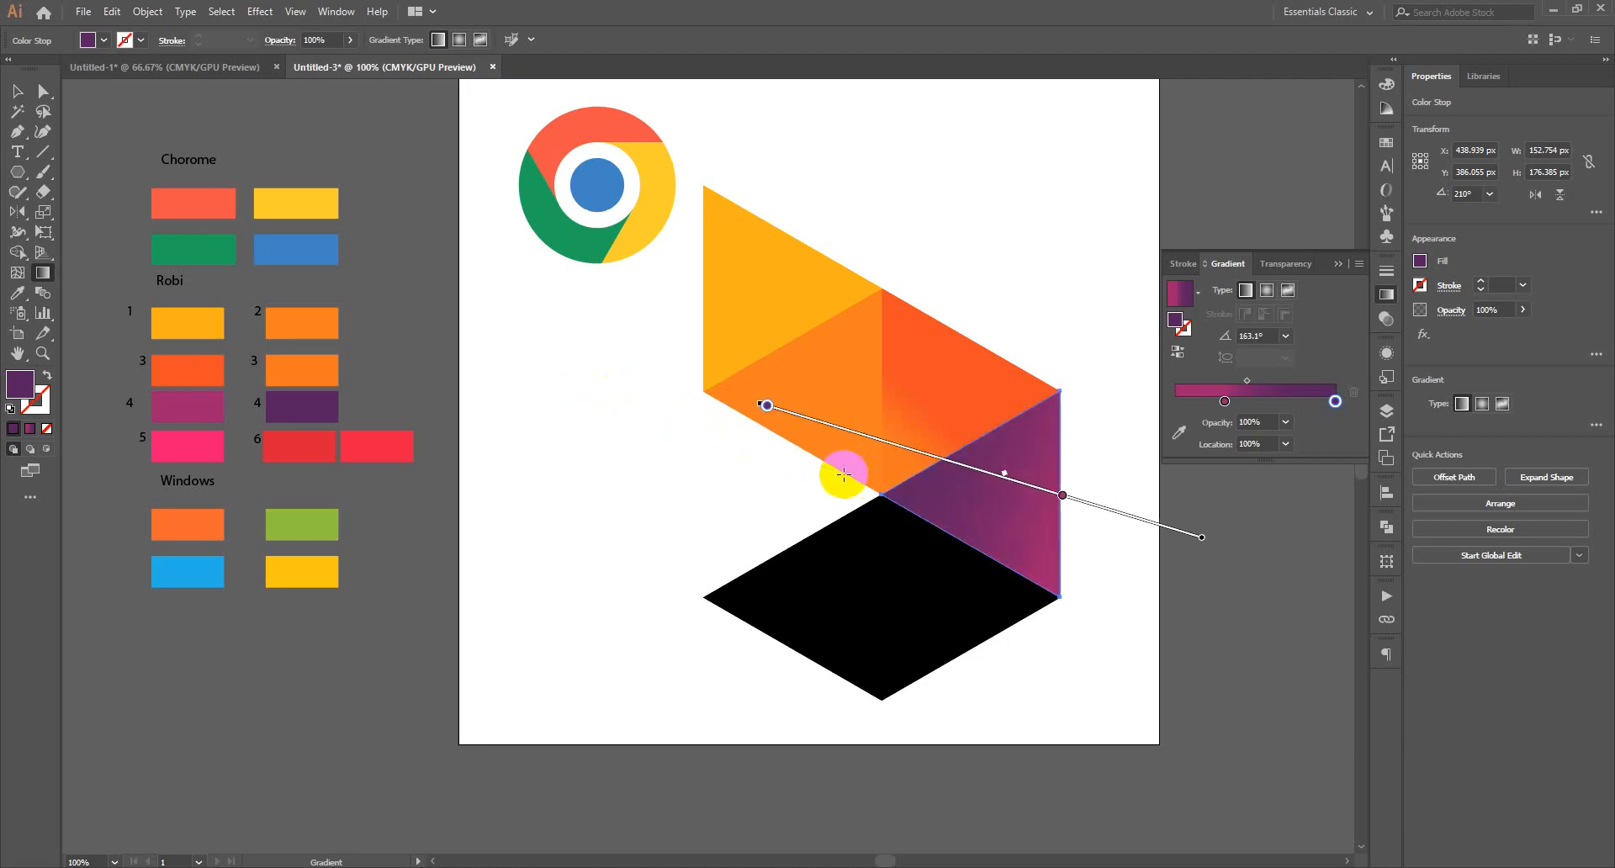
pyautogui.moveTo(963, 469); pyautogui.dragTo(966, 471)
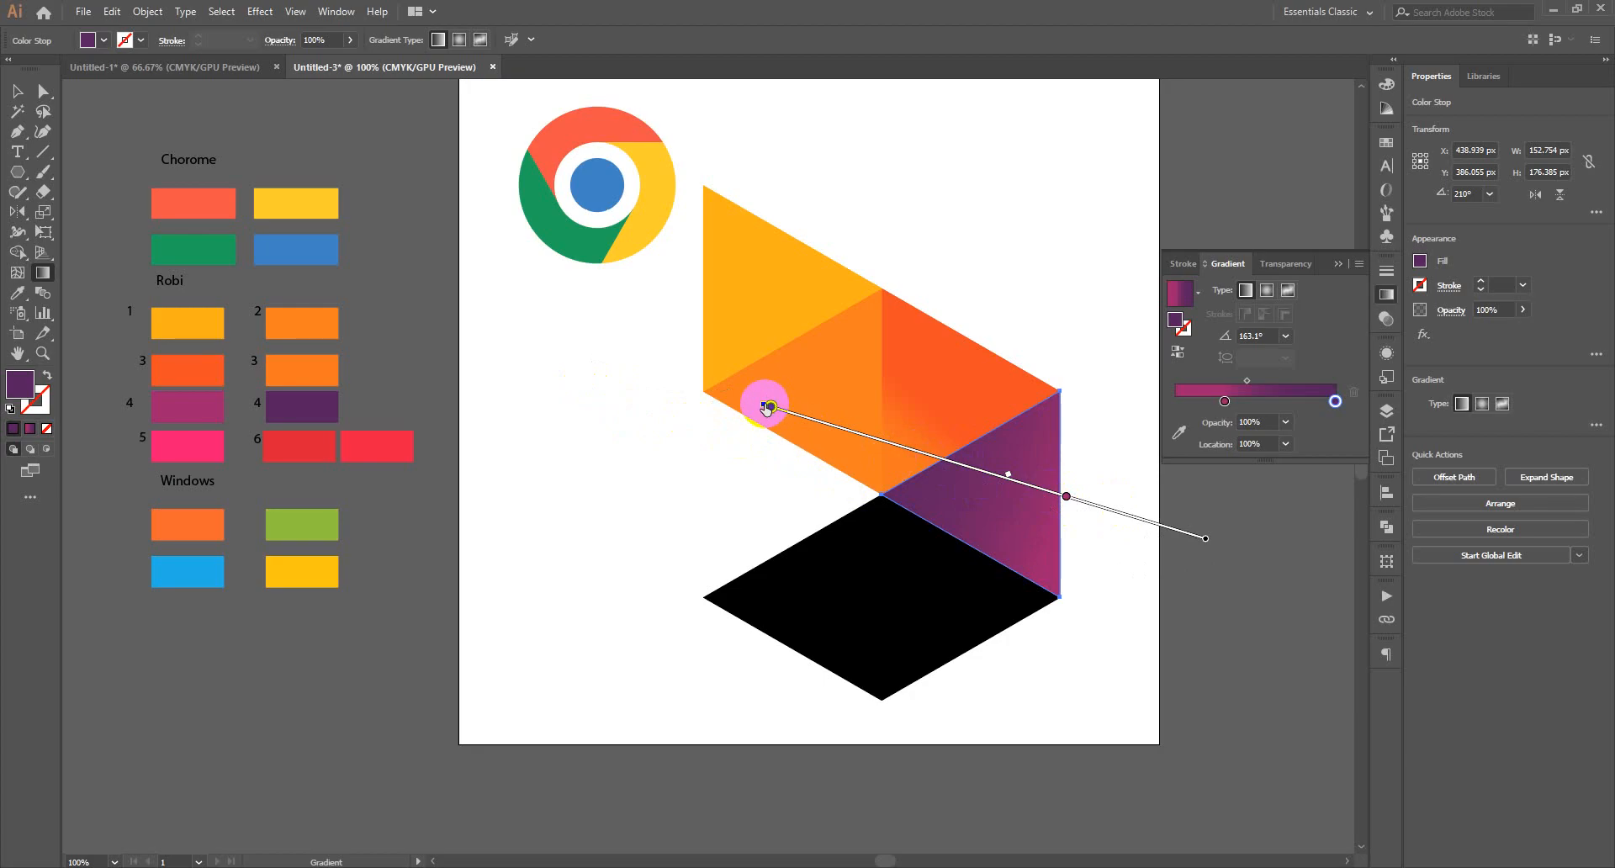
pyautogui.moveTo(765, 411); pyautogui.dragTo(839, 426)
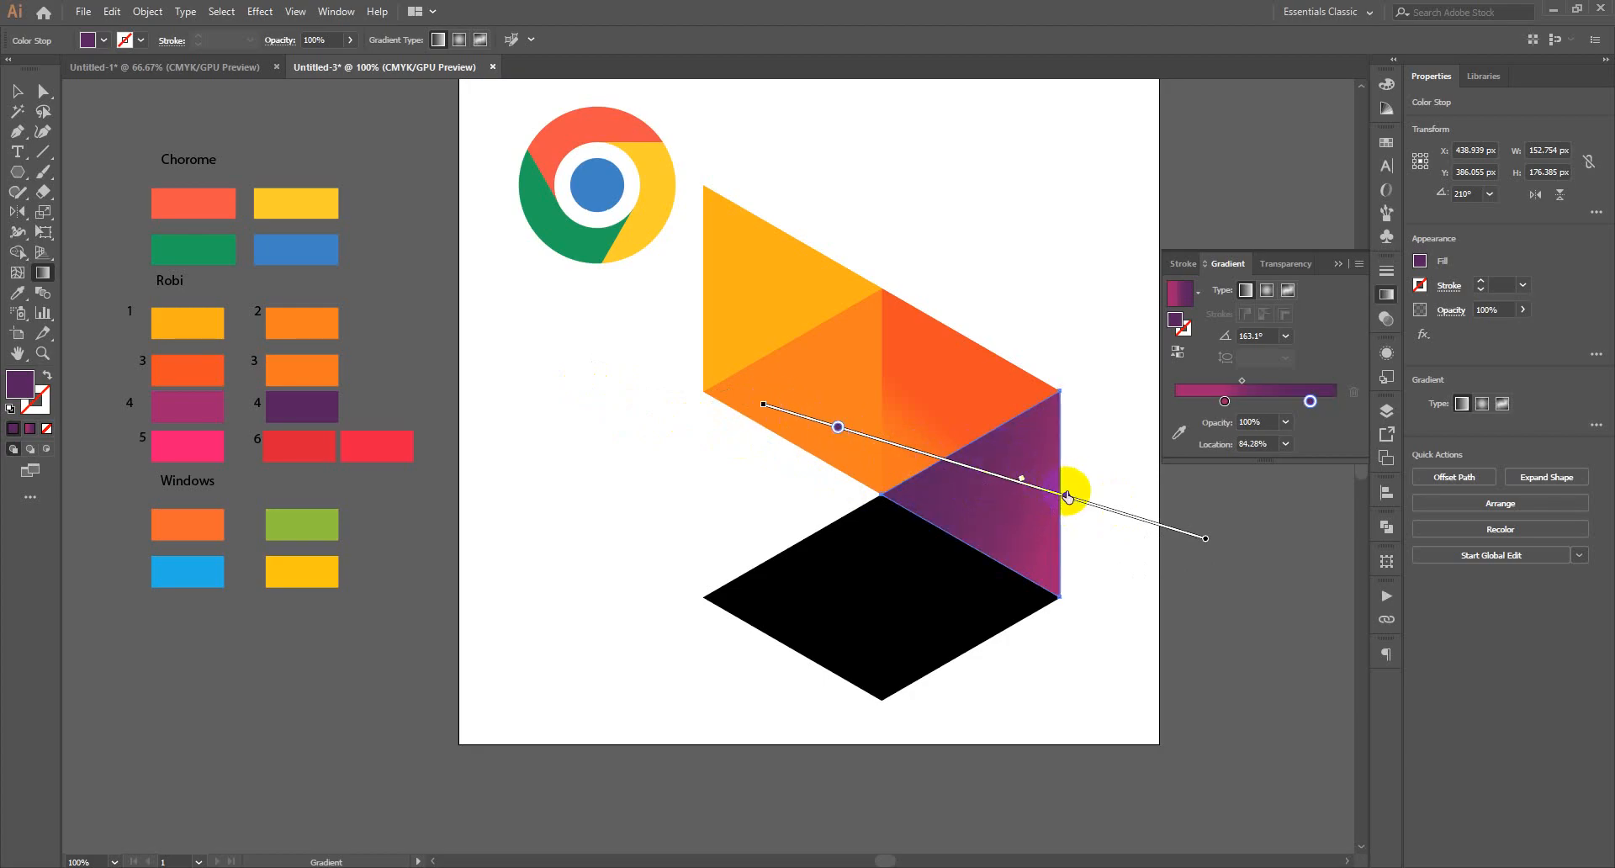
# Fine-tune the purple triangle's gradient by setting its magenta stop to 32.98%, and deselect the triangle.
pyautogui.moveTo(1066, 497)
pyautogui.mouseDown()
pyautogui.moveTo(1035, 490)
pyautogui.moveTo(1065, 499)
pyautogui.mouseUp()
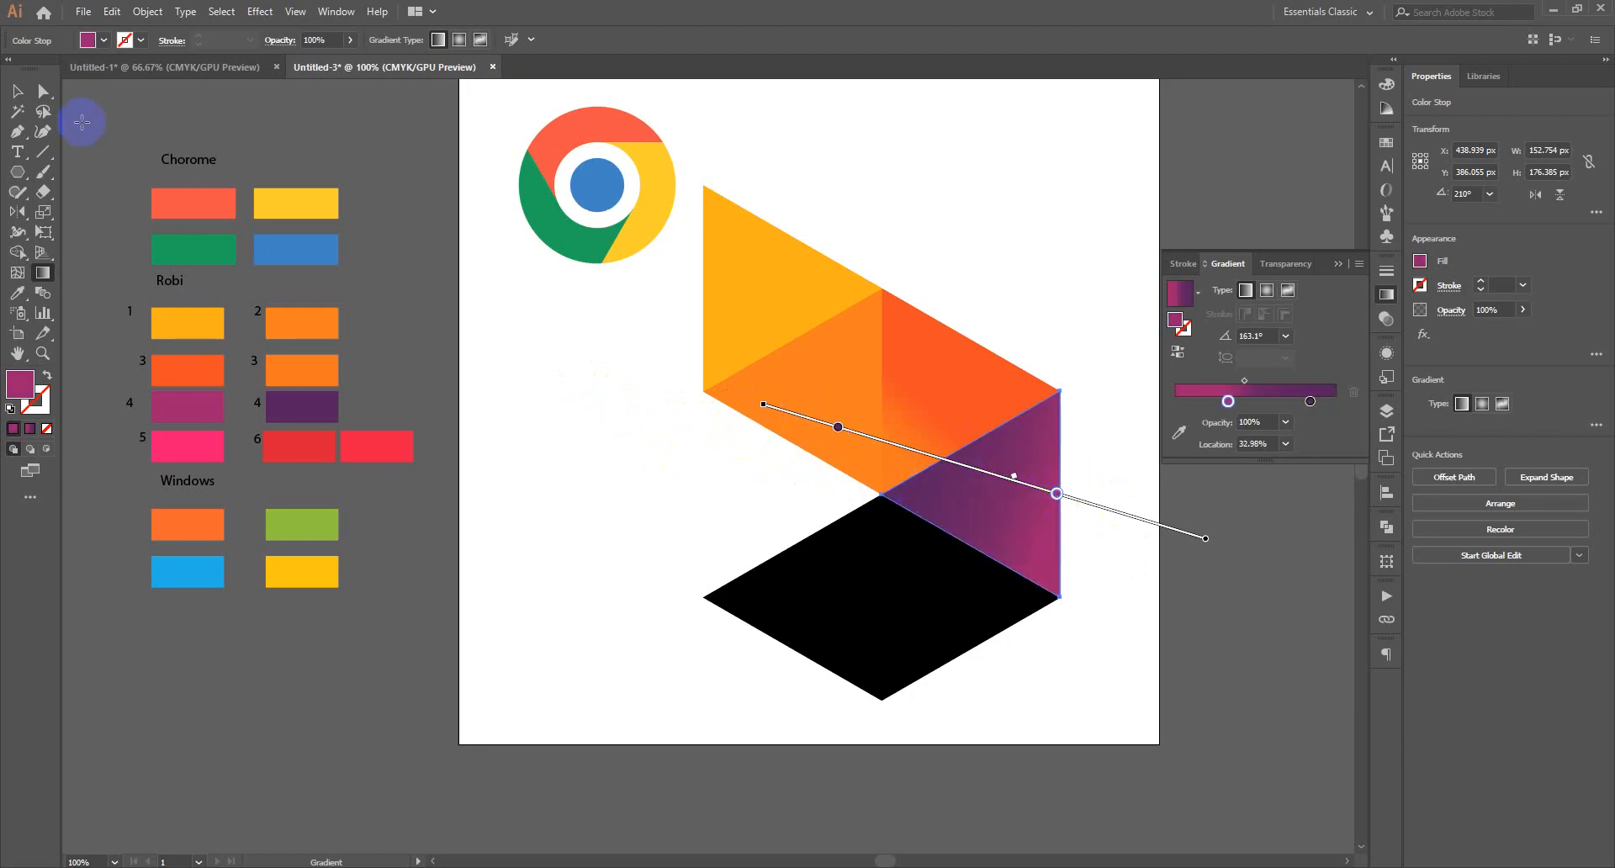
pyautogui.click(16, 90)
pyautogui.click(531, 389)
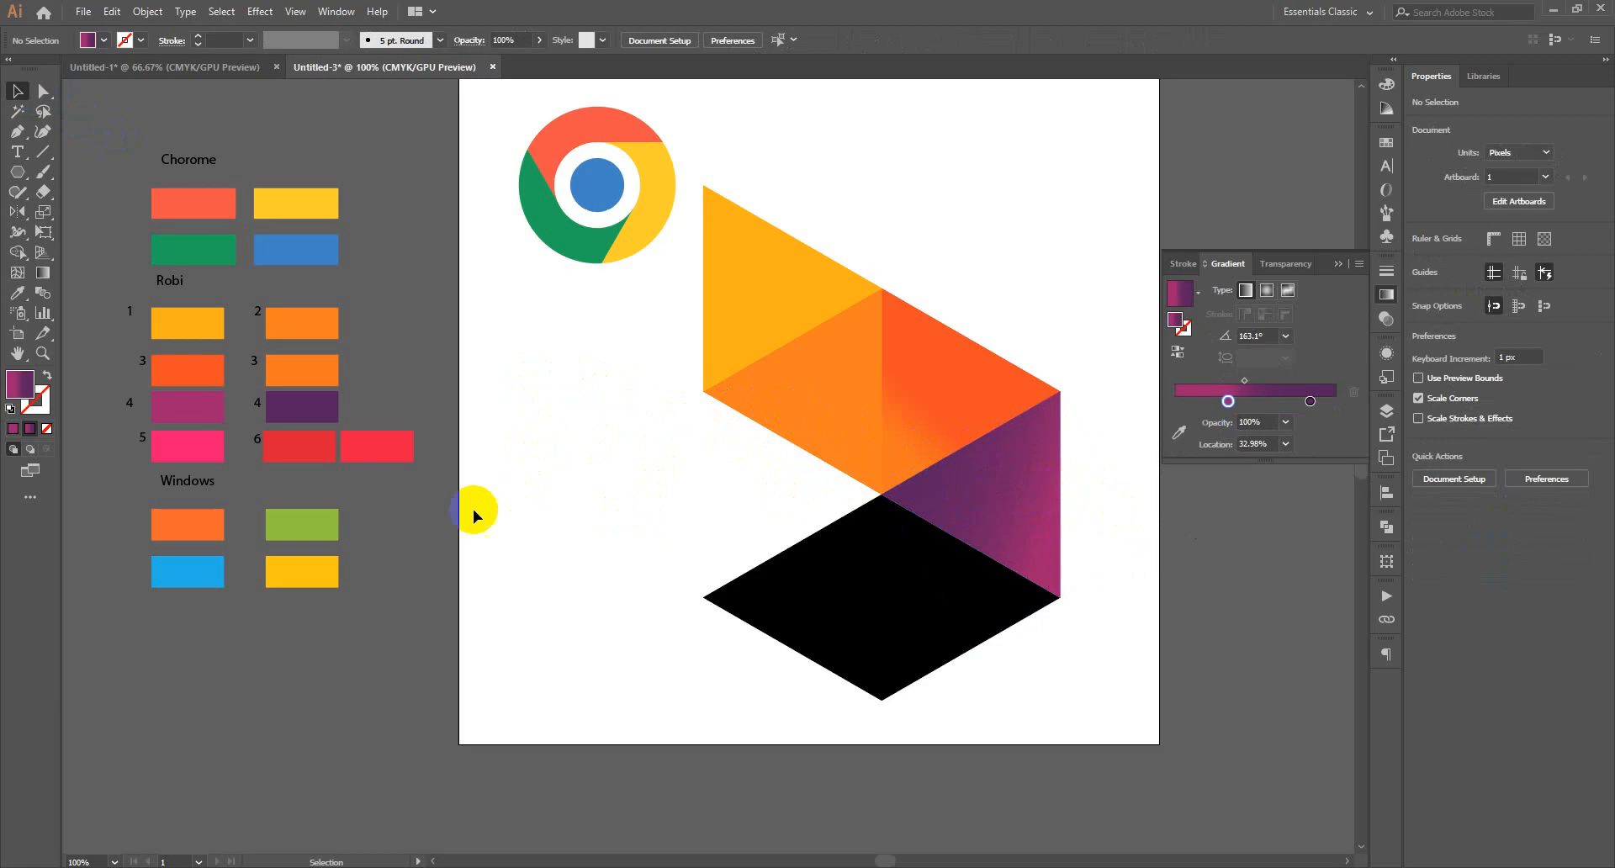
# Apply the purple gradient to the black triangle on the logo's lower right and recolor its magenta stop with the darker red Robi swatch 6.
pyautogui.click(951, 613)
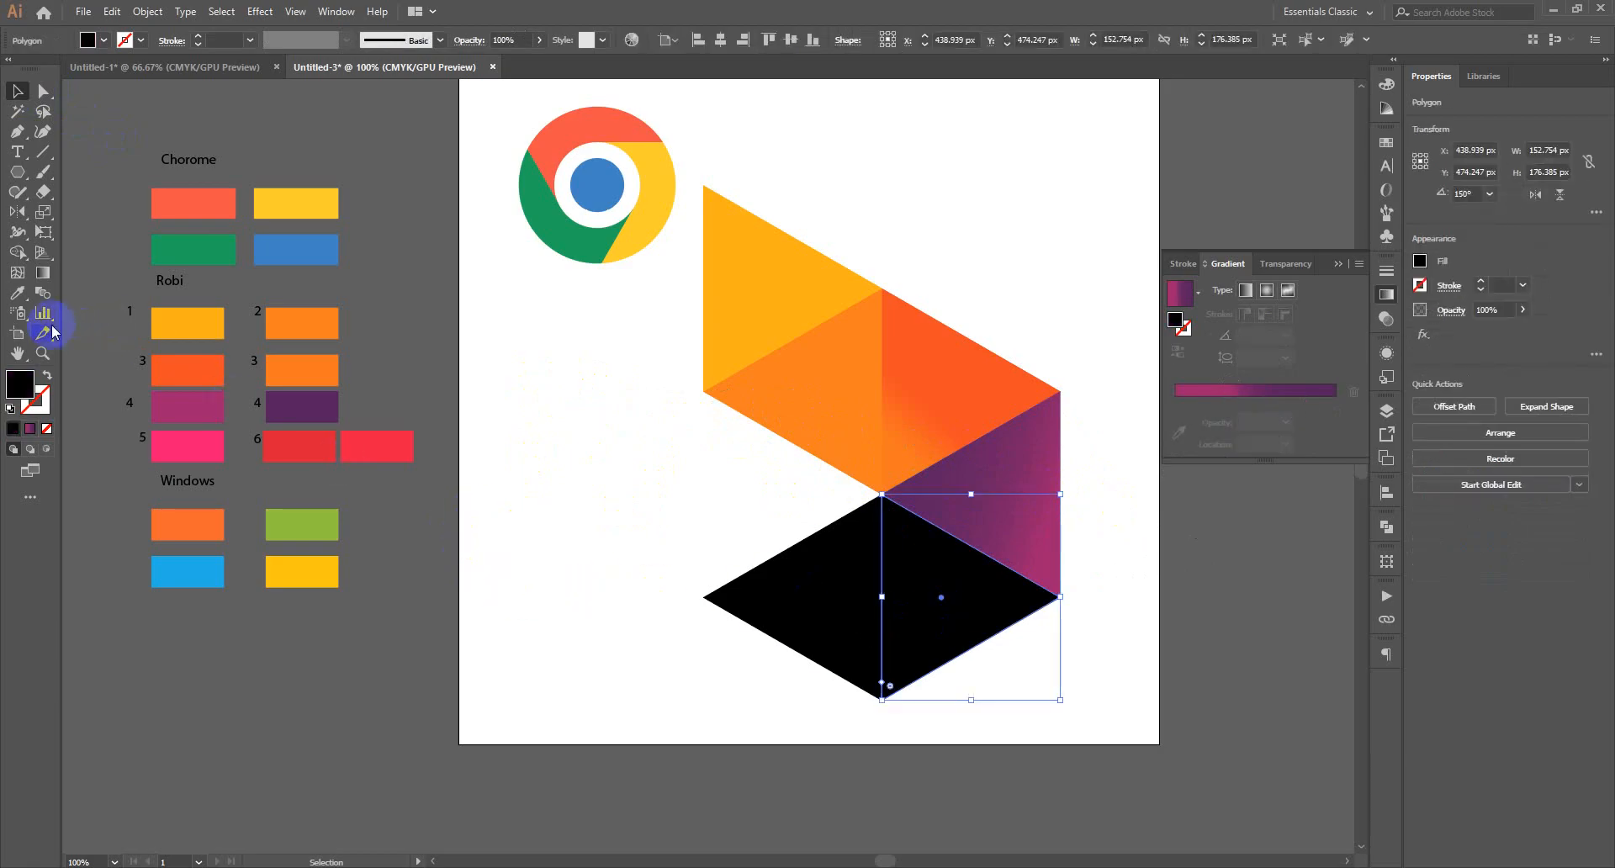
pyautogui.click(30, 428)
pyautogui.click(1226, 423)
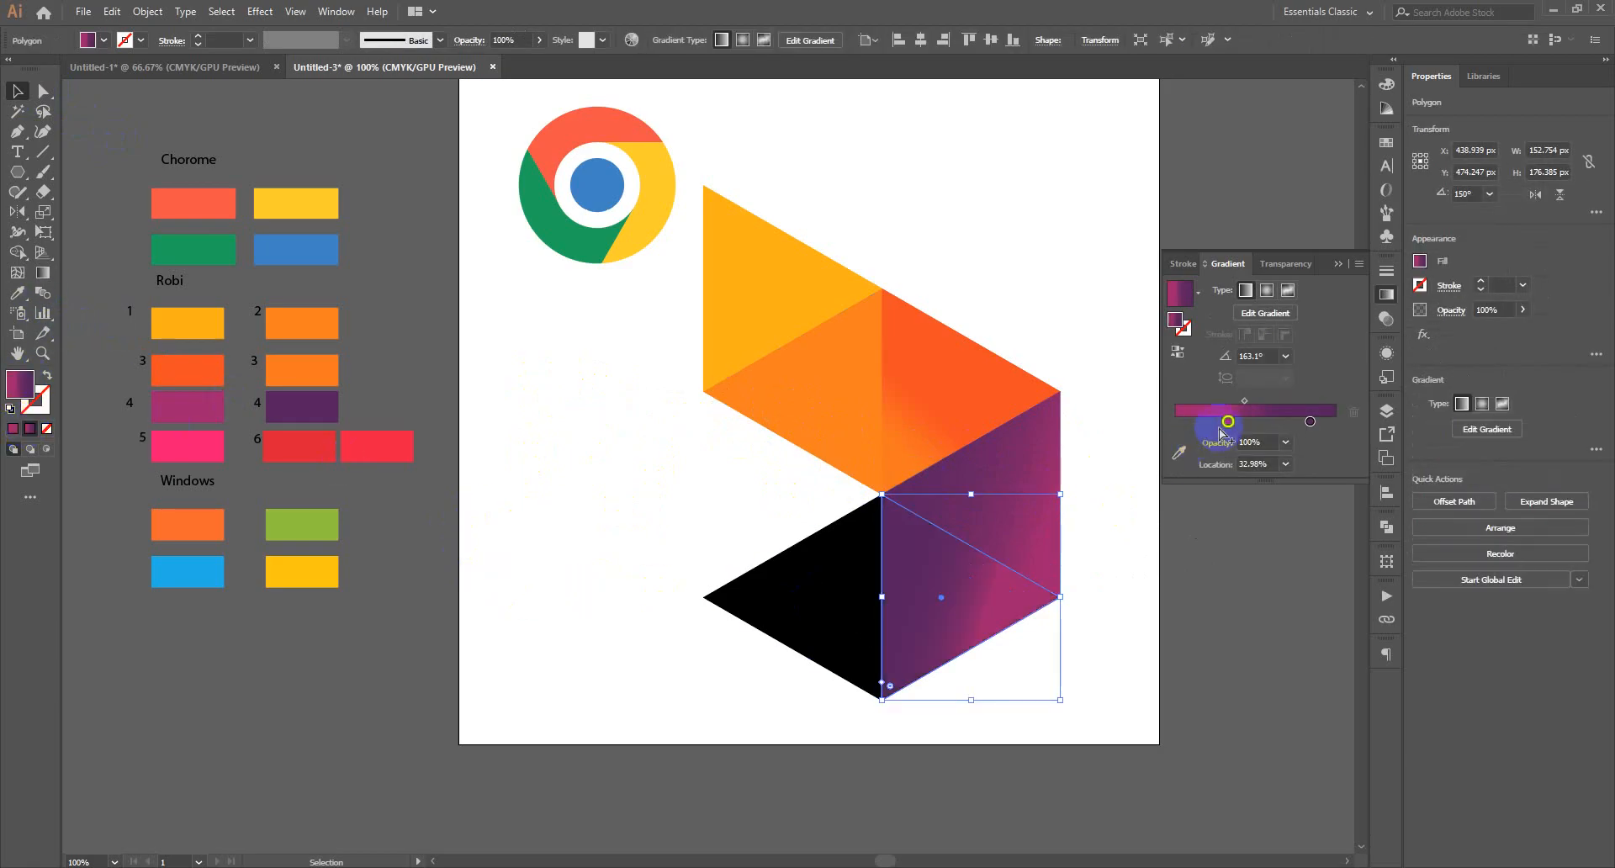
pyautogui.doubleClick(1228, 424)
pyautogui.click(1112, 540)
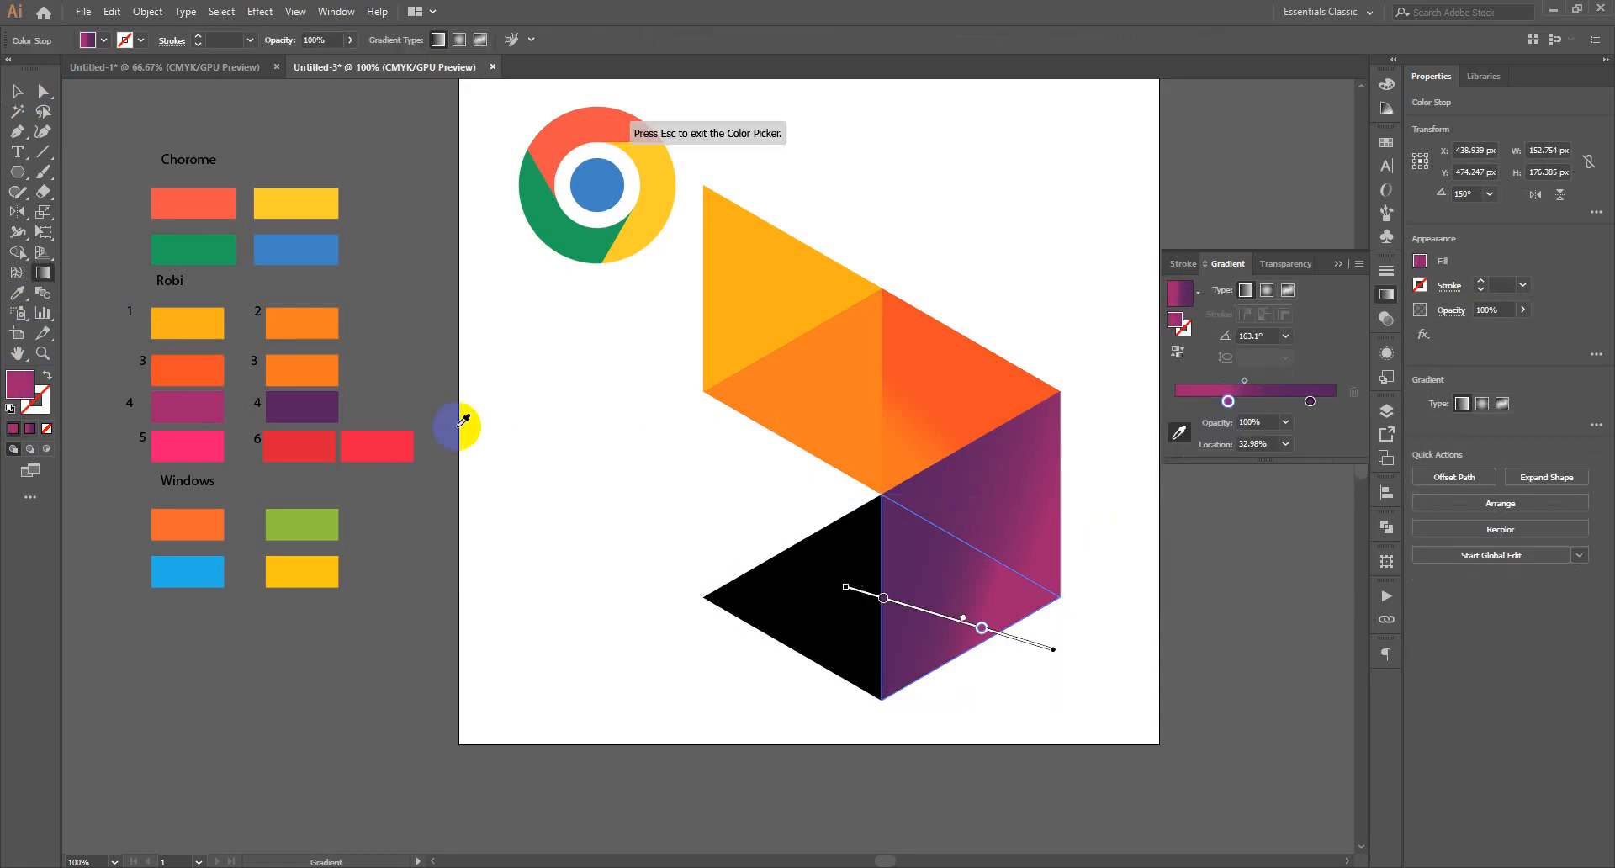
pyautogui.click(300, 438)
# Recolor the lower-right triangle's dark purple stop by sampling both red swatches numbered 6, settling on the darker red.
pyautogui.doubleClick(1309, 401)
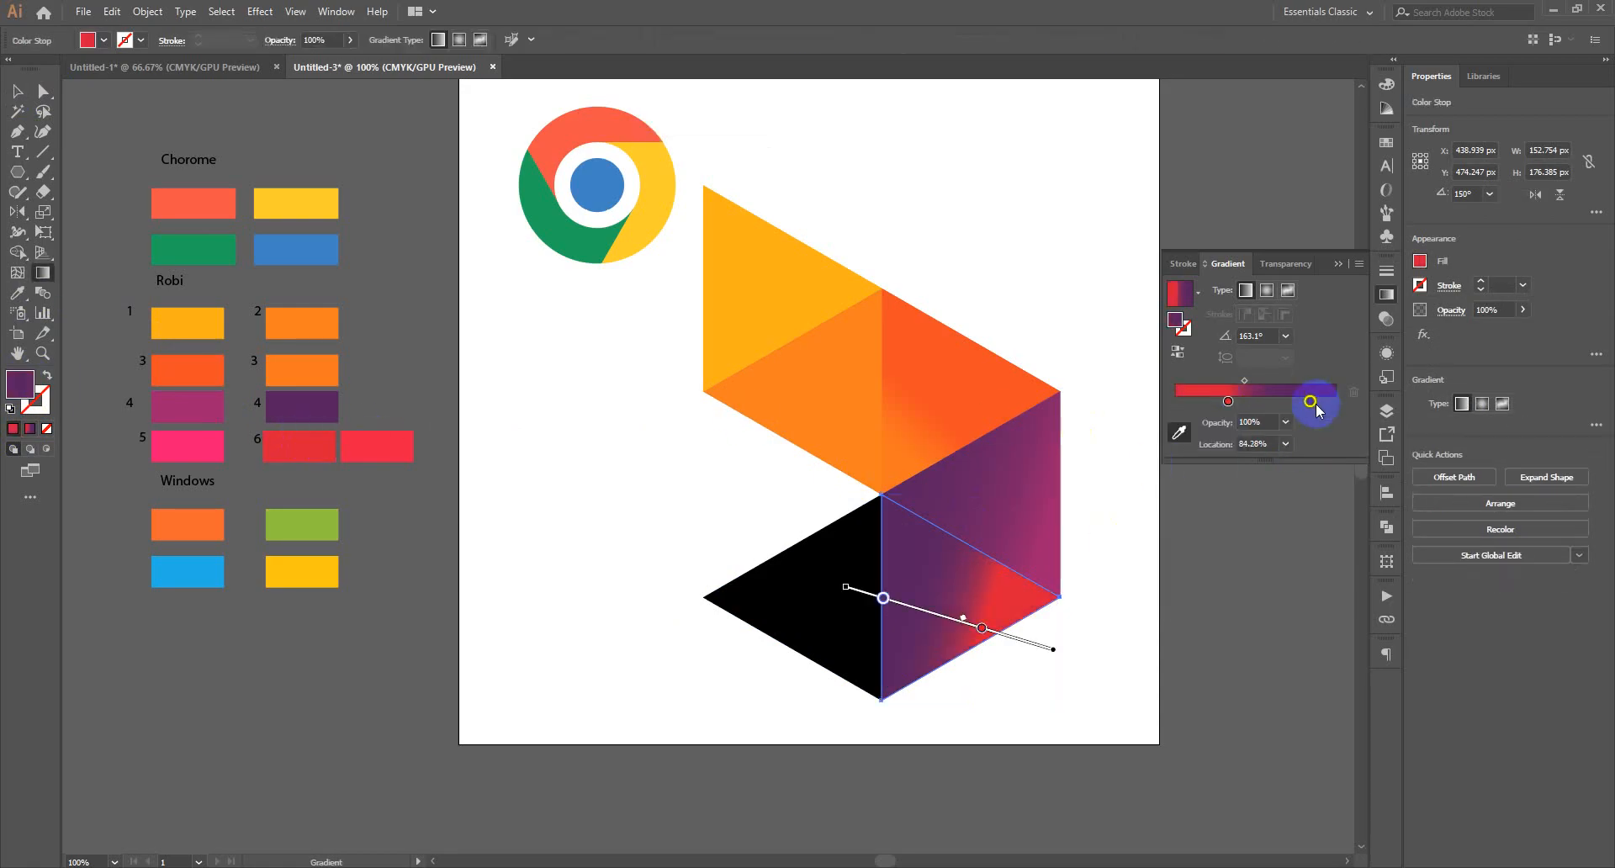
pyautogui.click(1119, 519)
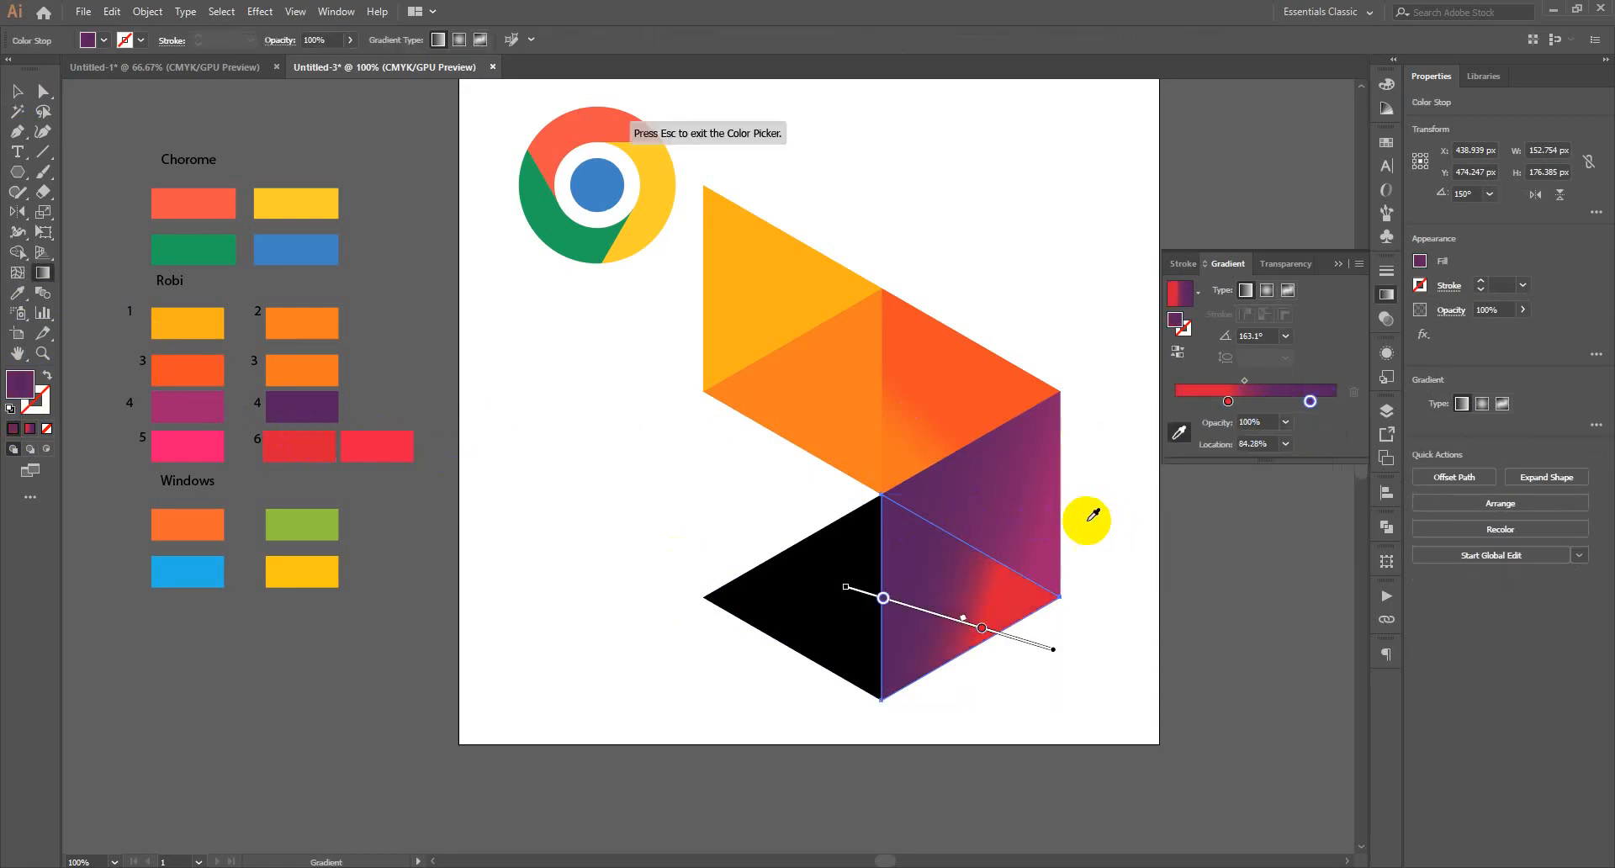
pyautogui.click(300, 445)
pyautogui.click(394, 445)
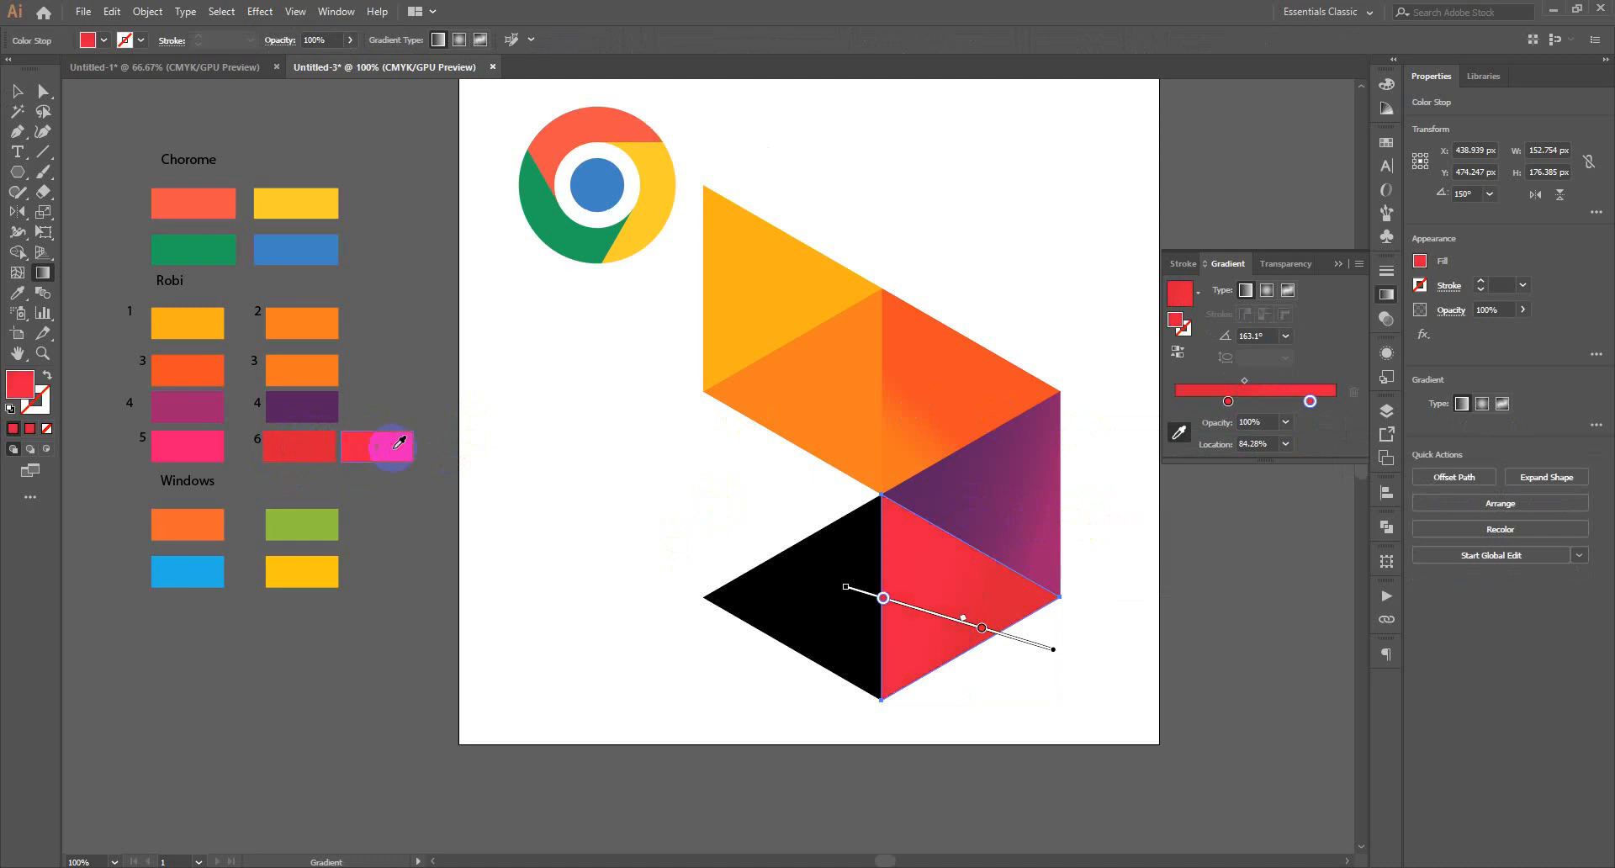
pyautogui.click(290, 442)
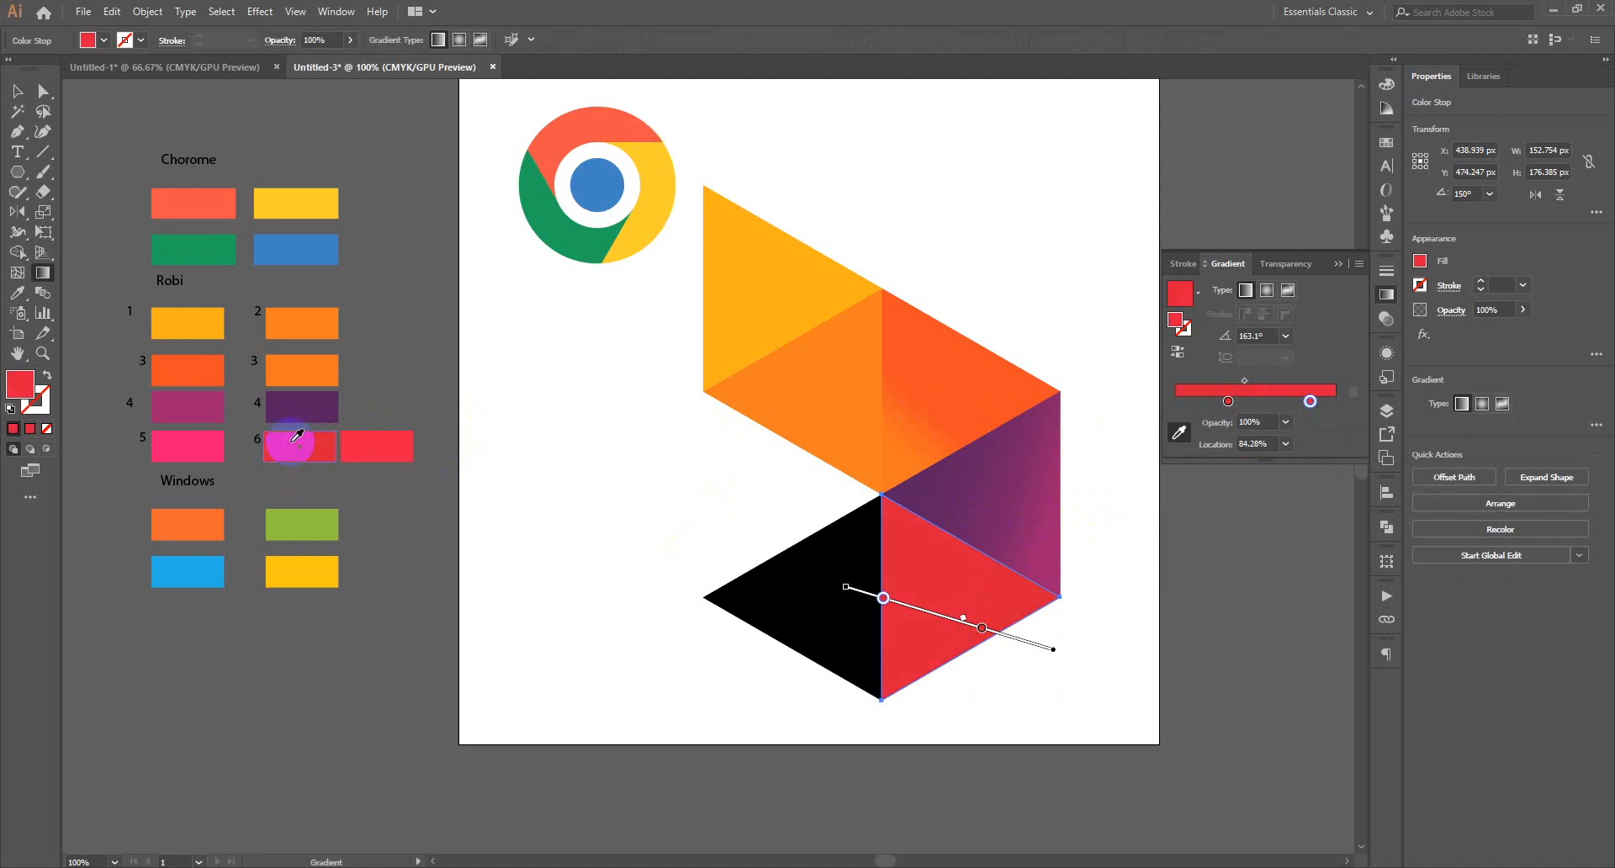
pyautogui.press('v')
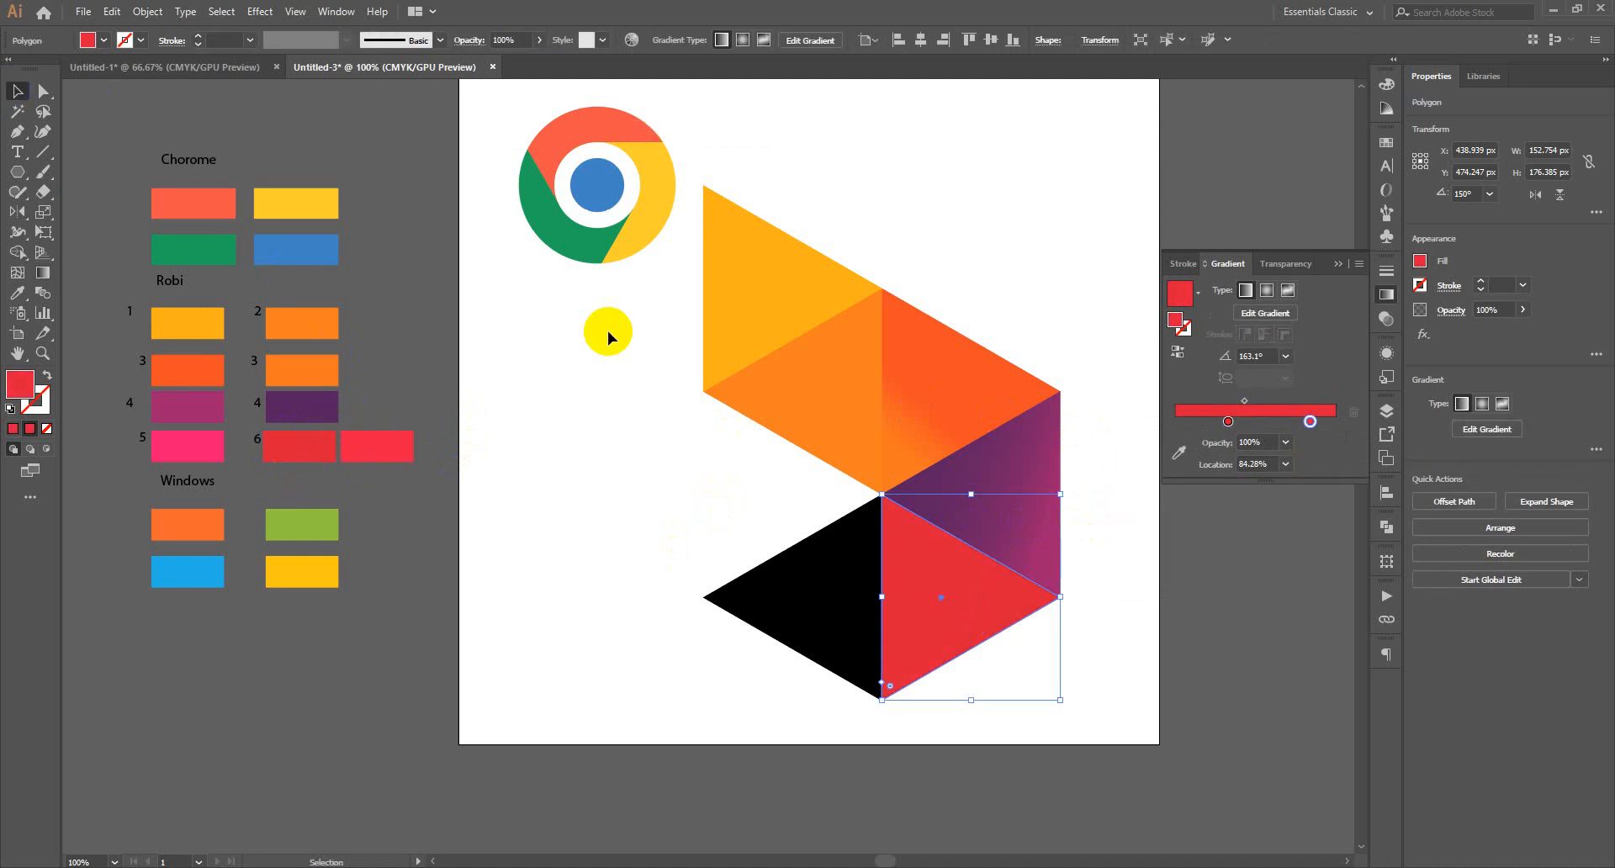
# Shift the red triangle's gradient stops toward the outer end of the blend, placing the second stop at 32.31%.
pyautogui.click(902, 595)
pyautogui.click(42, 273)
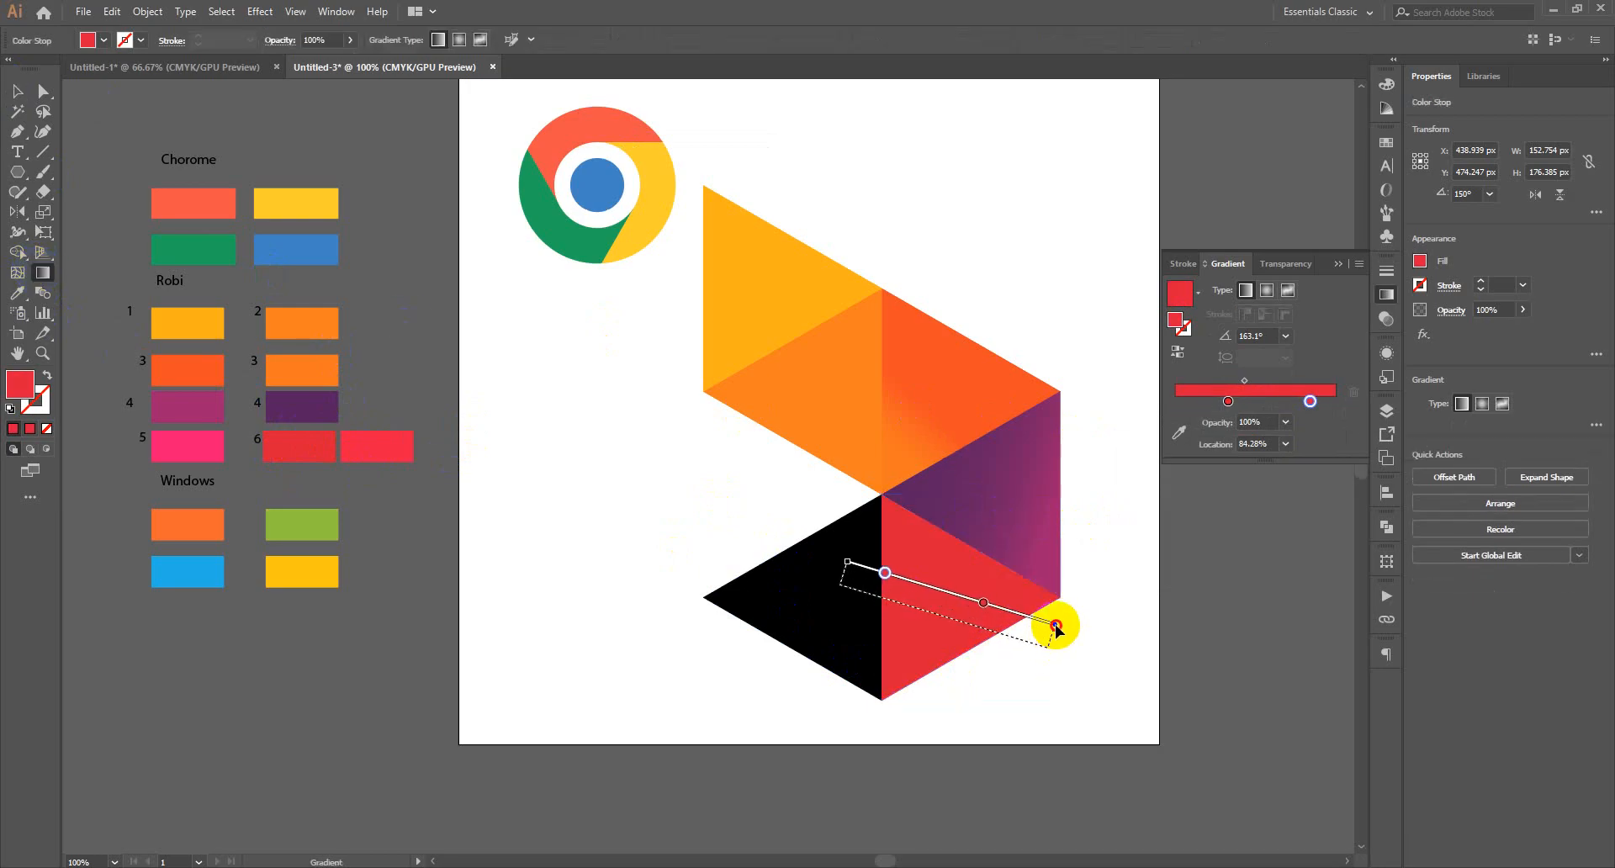
pyautogui.moveTo(1054, 650)
pyautogui.mouseDown()
pyautogui.moveTo(943, 622)
pyautogui.moveTo(1033, 637)
pyautogui.mouseUp()
pyautogui.moveTo(877, 601)
pyautogui.mouseDown()
pyautogui.moveTo(976, 644)
pyautogui.moveTo(923, 634)
pyautogui.mouseUp()
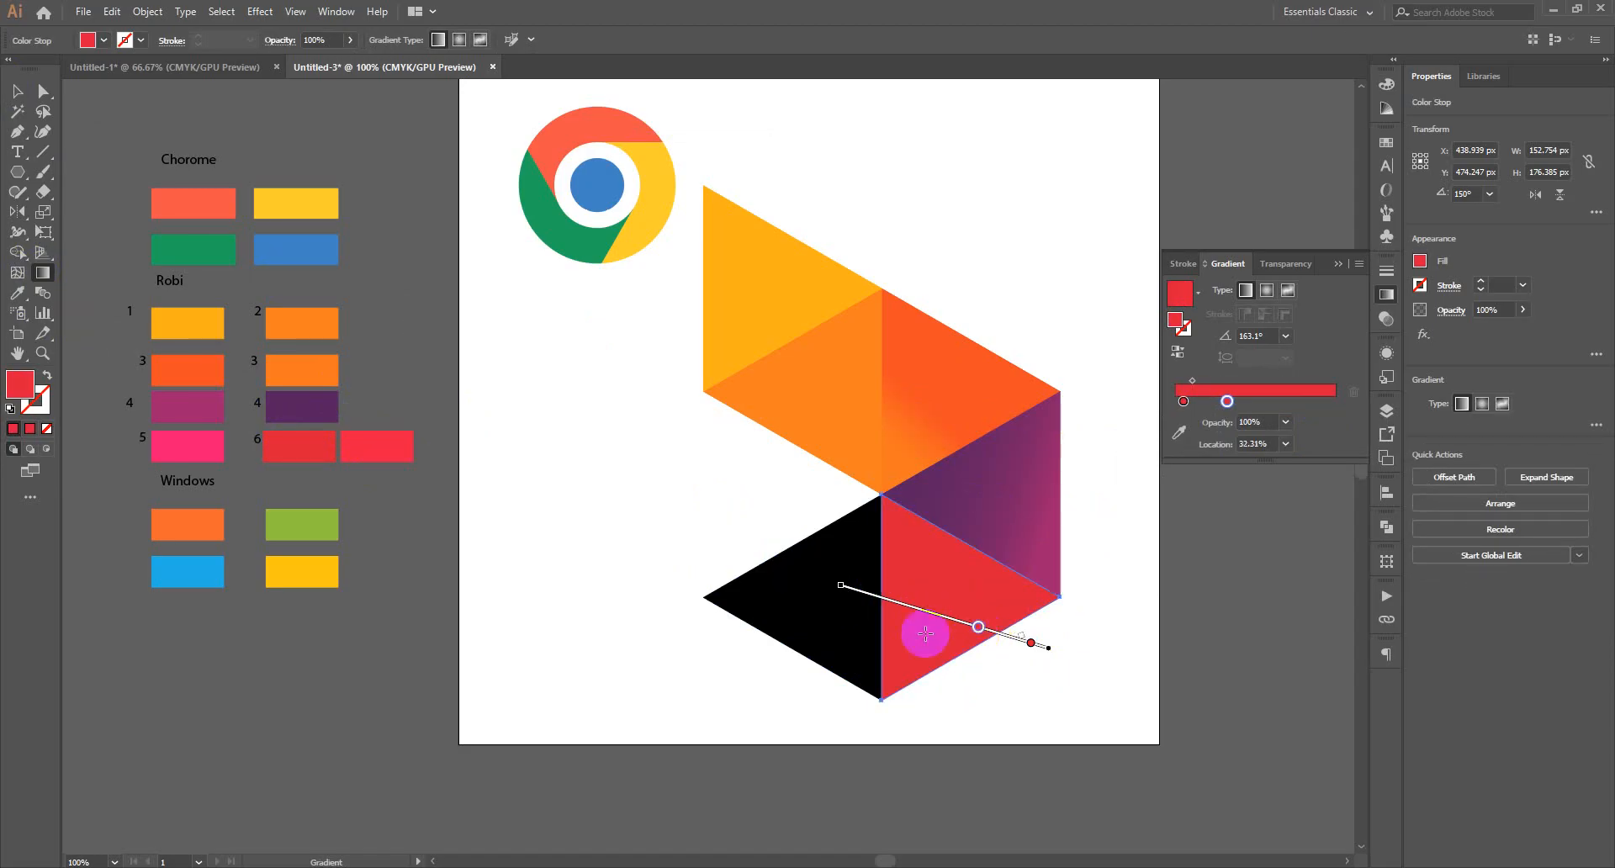
pyautogui.click(16, 90)
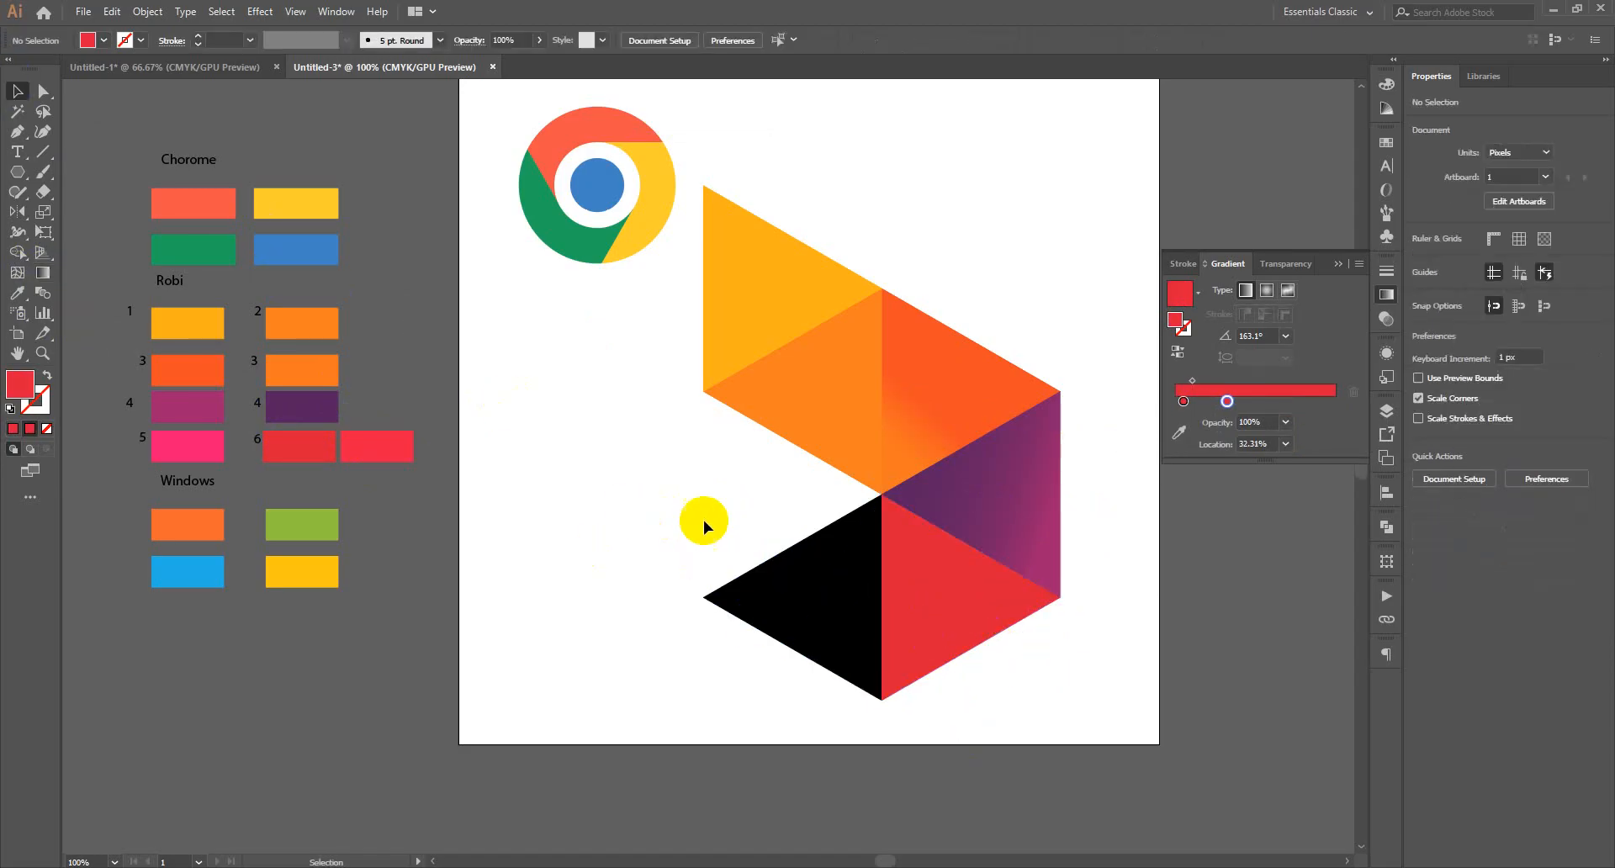
# Fill the remaining black triangle with the pink Robi swatch 5.
pyautogui.click(862, 618)
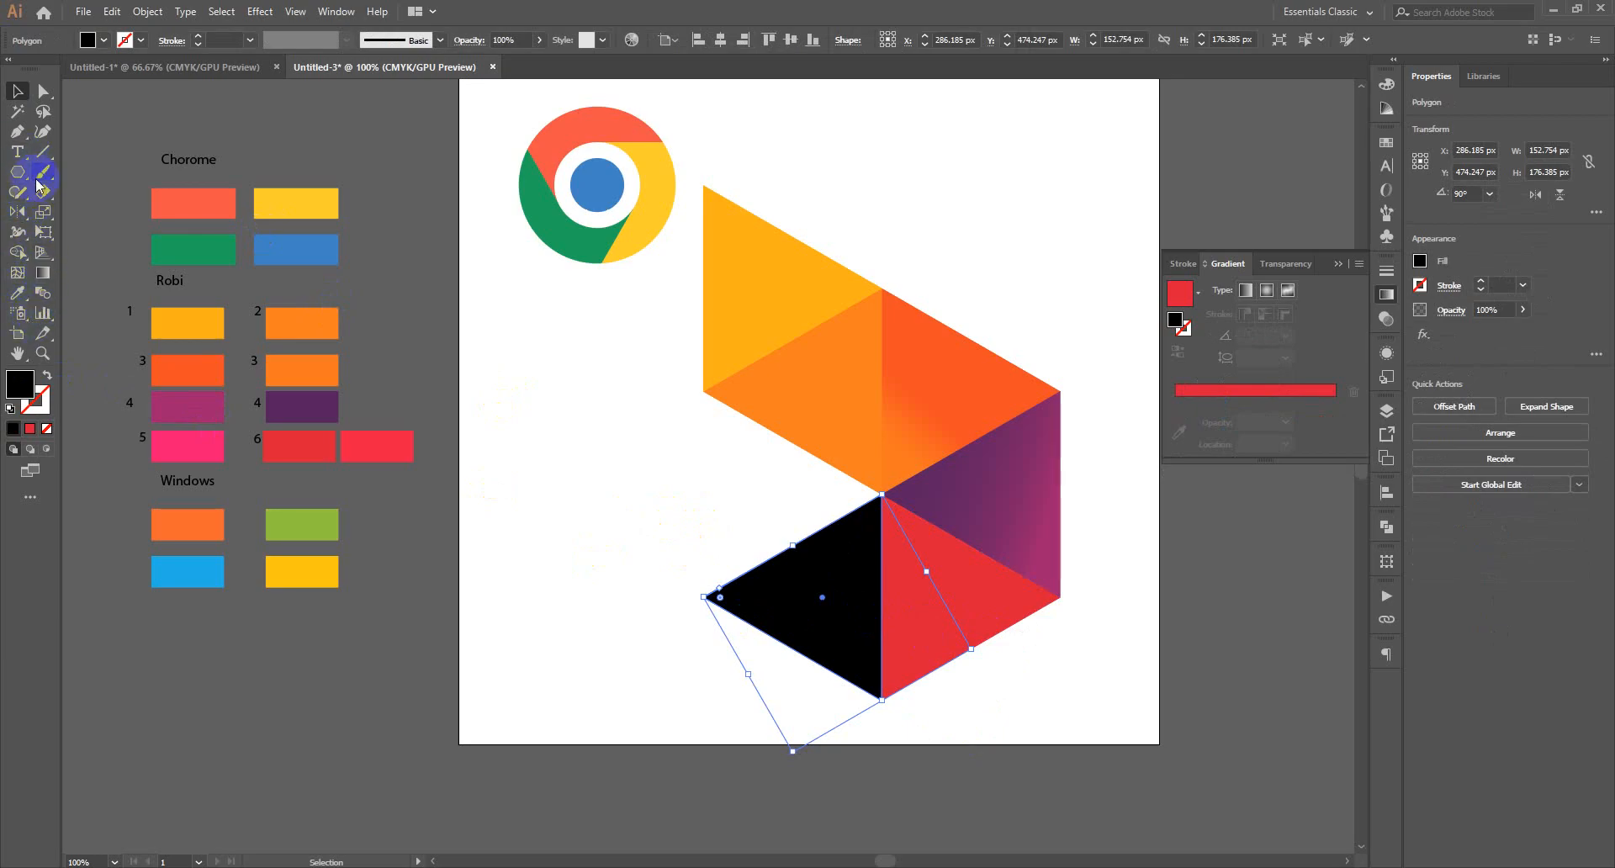
pyautogui.click(6, 294)
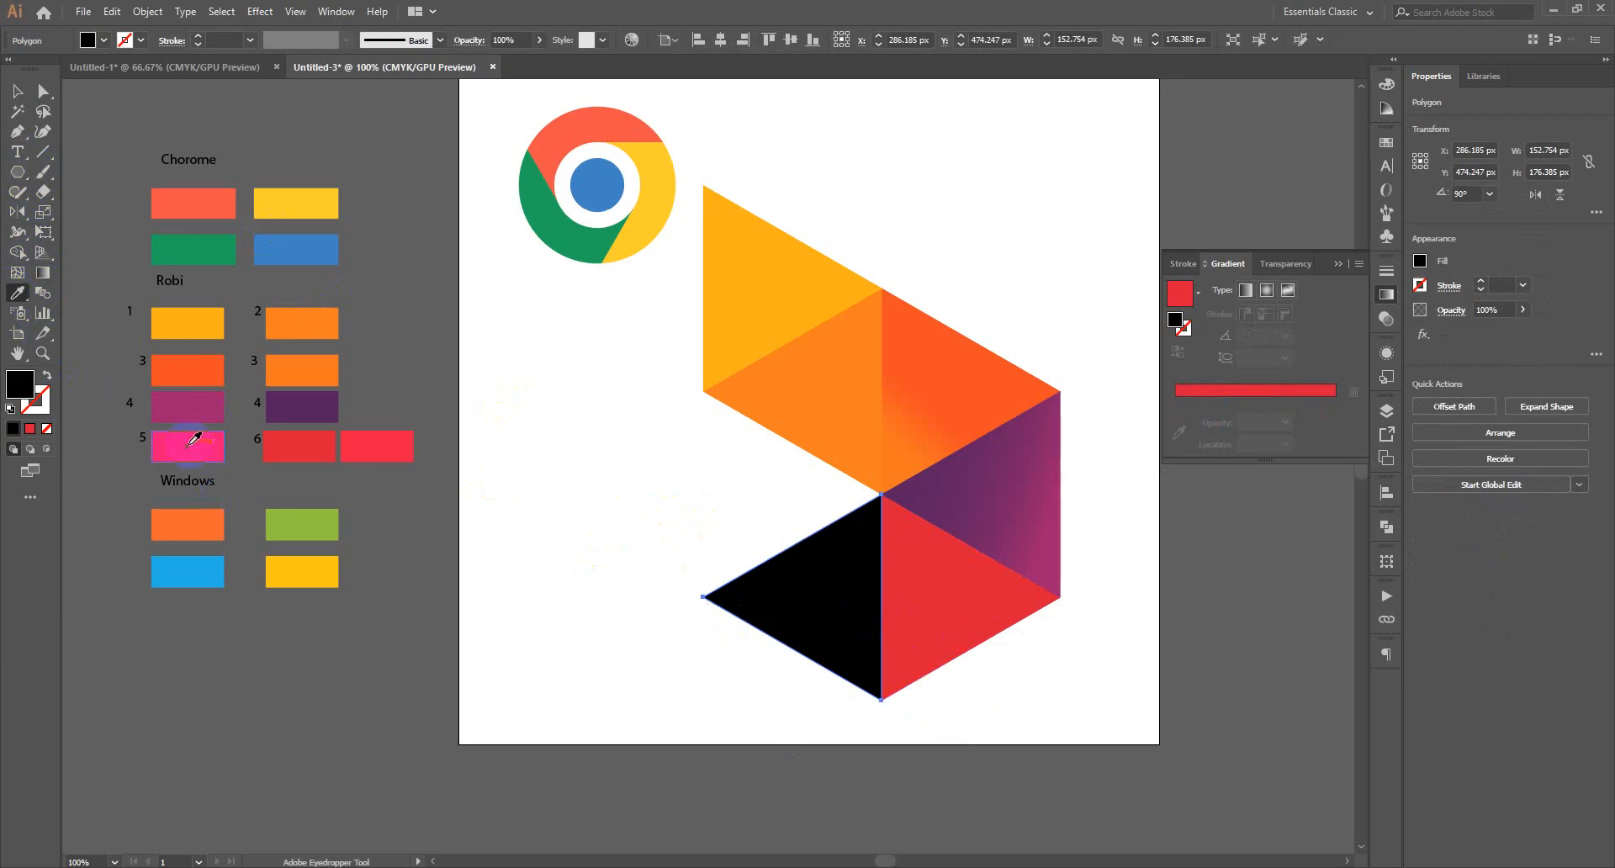
pyautogui.click(188, 445)
pyautogui.click(17, 90)
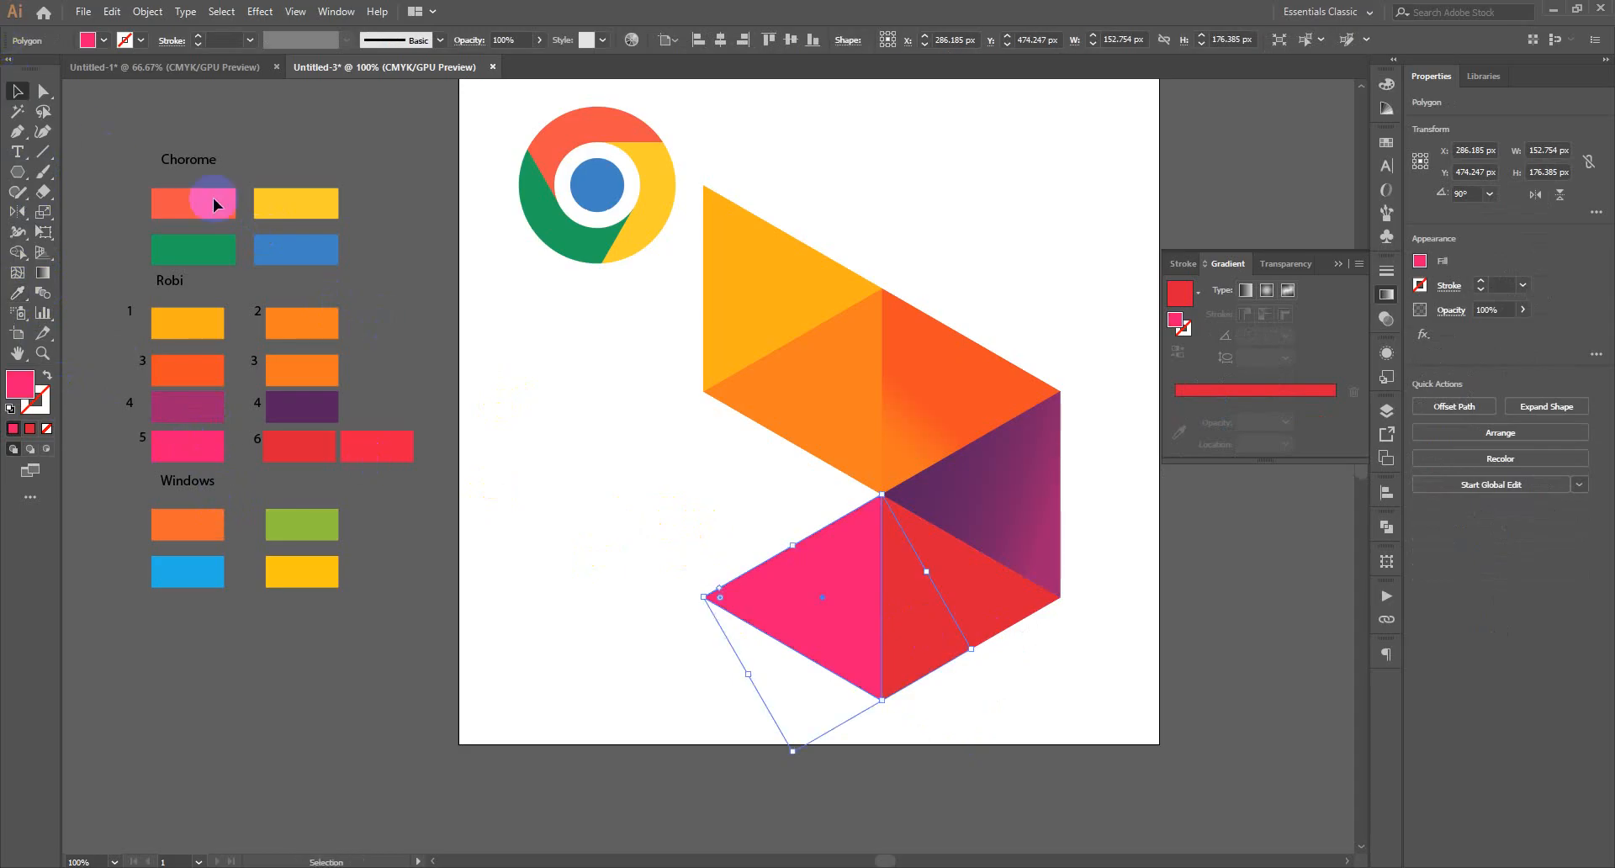
pyautogui.click(618, 513)
# Group the six Robi triangles and scale the logo down to about 231 × 334 px in the artboard's upper-right area.
pyautogui.moveTo(1117, 266); pyautogui.dragTo(694, 644)
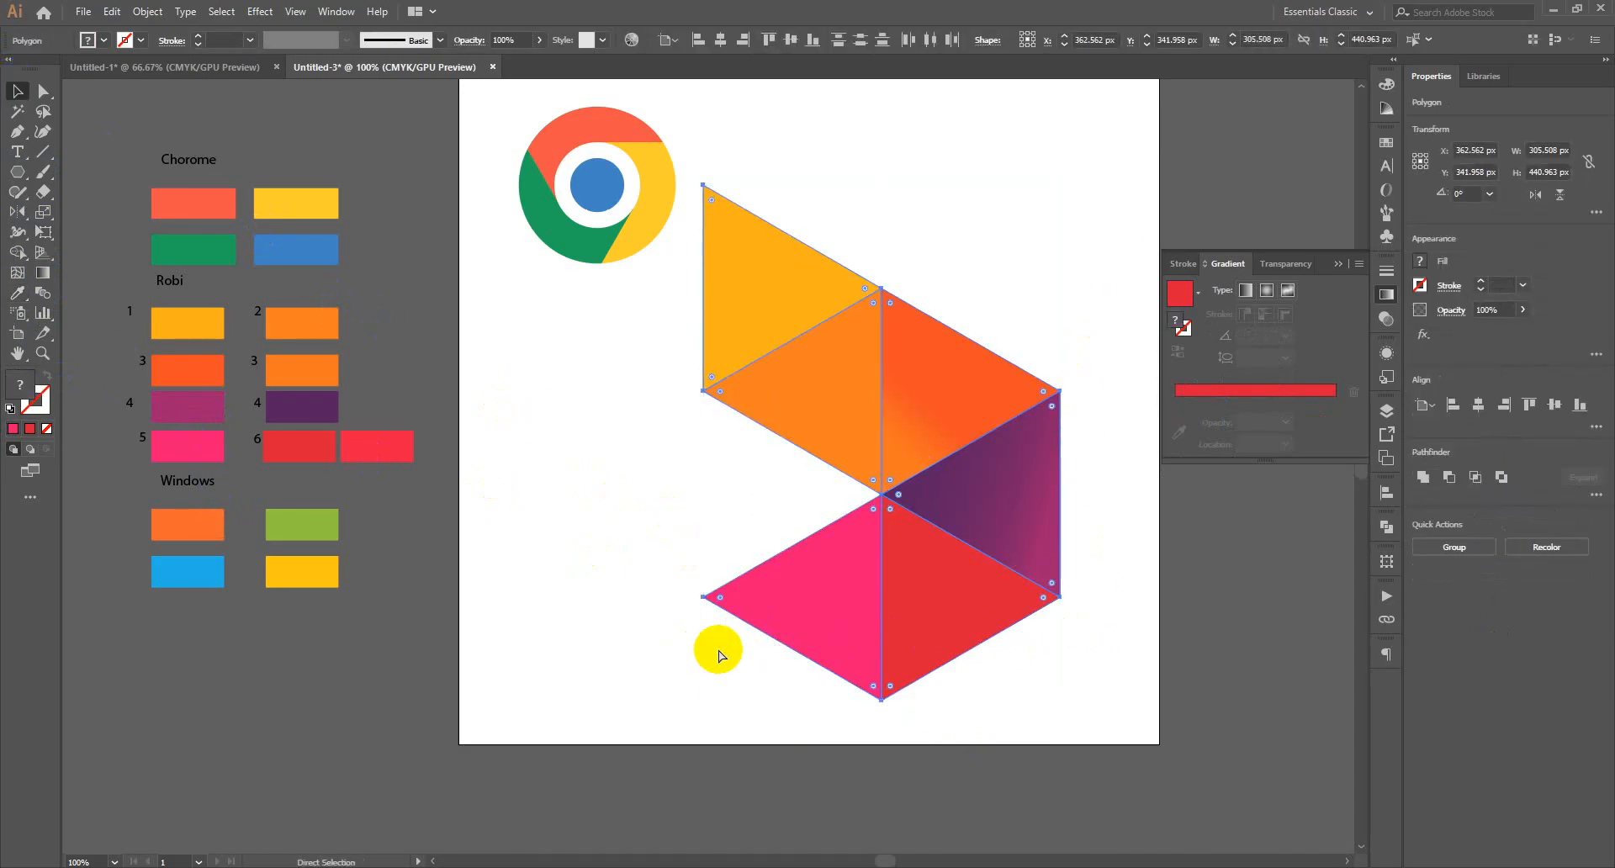
pyautogui.hotkey('ctrl', 'g')
pyautogui.moveTo(1052, 695); pyautogui.dragTo(969, 431)
pyautogui.click(982, 603)
pyautogui.click(788, 549)
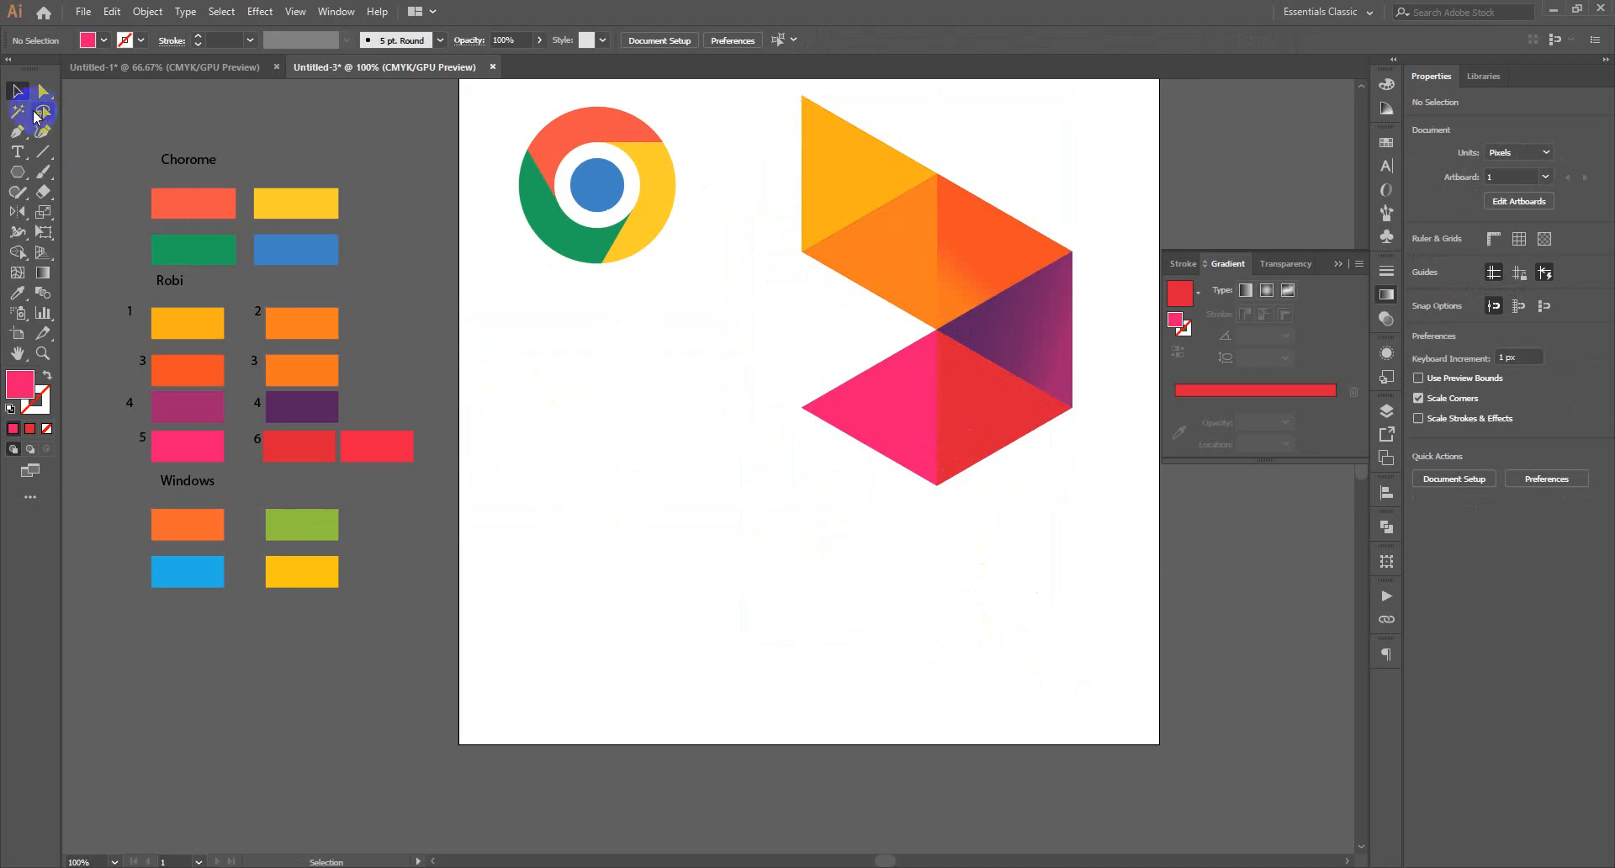
# Draw a pink rectangle of about 163 × 115 px in the empty area below the Chrome logo.
pyautogui.click(17, 172)
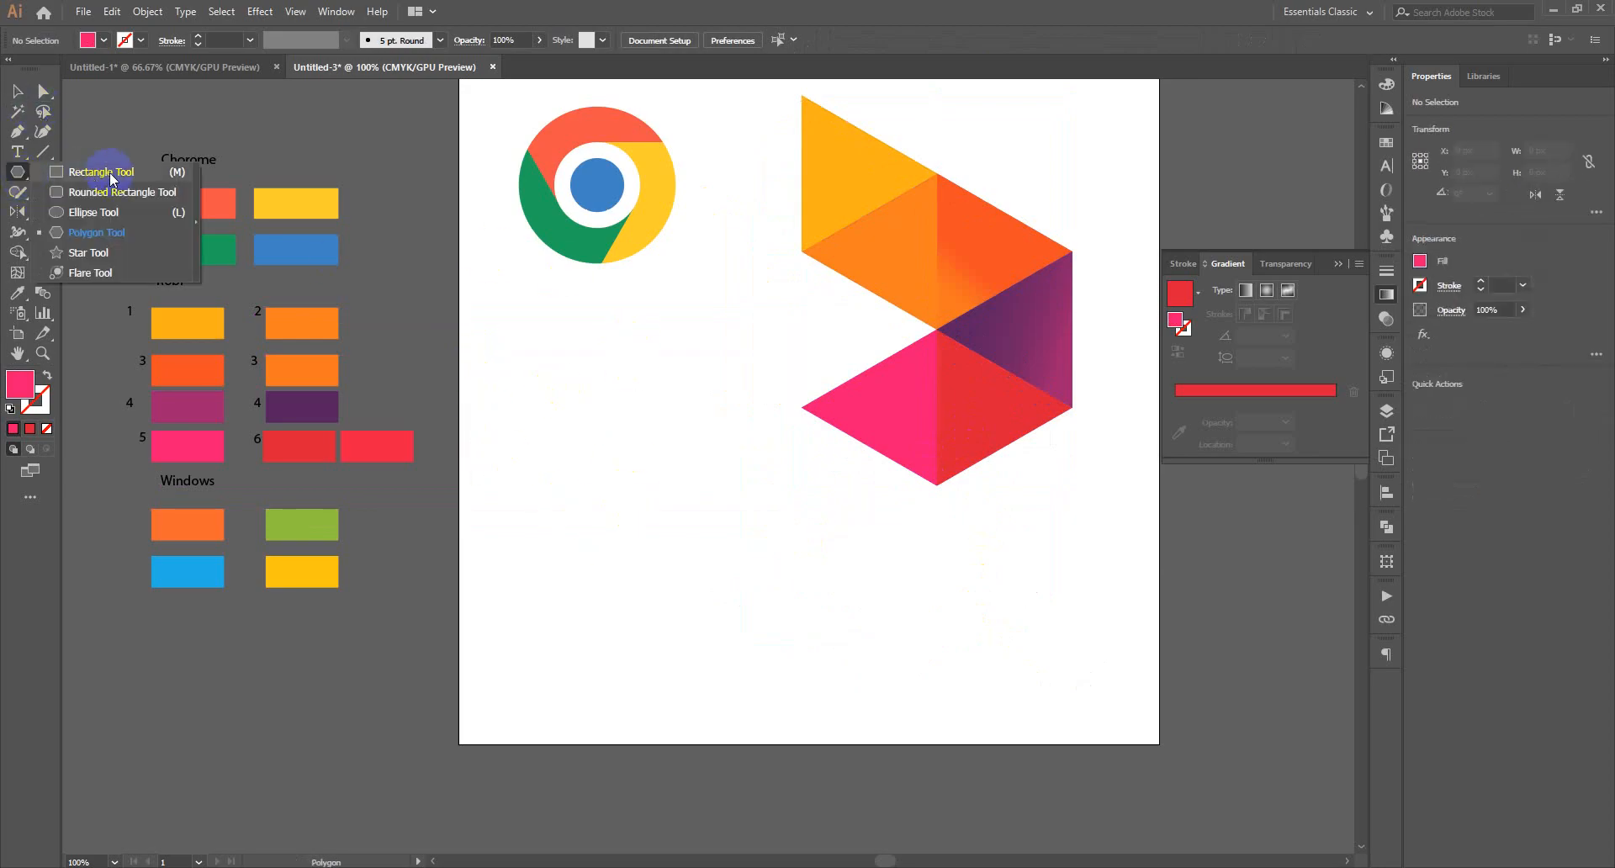
pyautogui.click(102, 172)
pyautogui.moveTo(602, 512)
pyautogui.mouseDown()
pyautogui.moveTo(641, 566)
pyautogui.moveTo(749, 605)
pyautogui.moveTo(785, 642)
pyautogui.moveTo(732, 584)
pyautogui.moveTo(724, 606)
pyautogui.moveTo(705, 599)
pyautogui.mouseUp()
pyautogui.click(16, 90)
# Shrink the Robi logo group further and move it up beside the Chrome logo.
pyautogui.click(1023, 415)
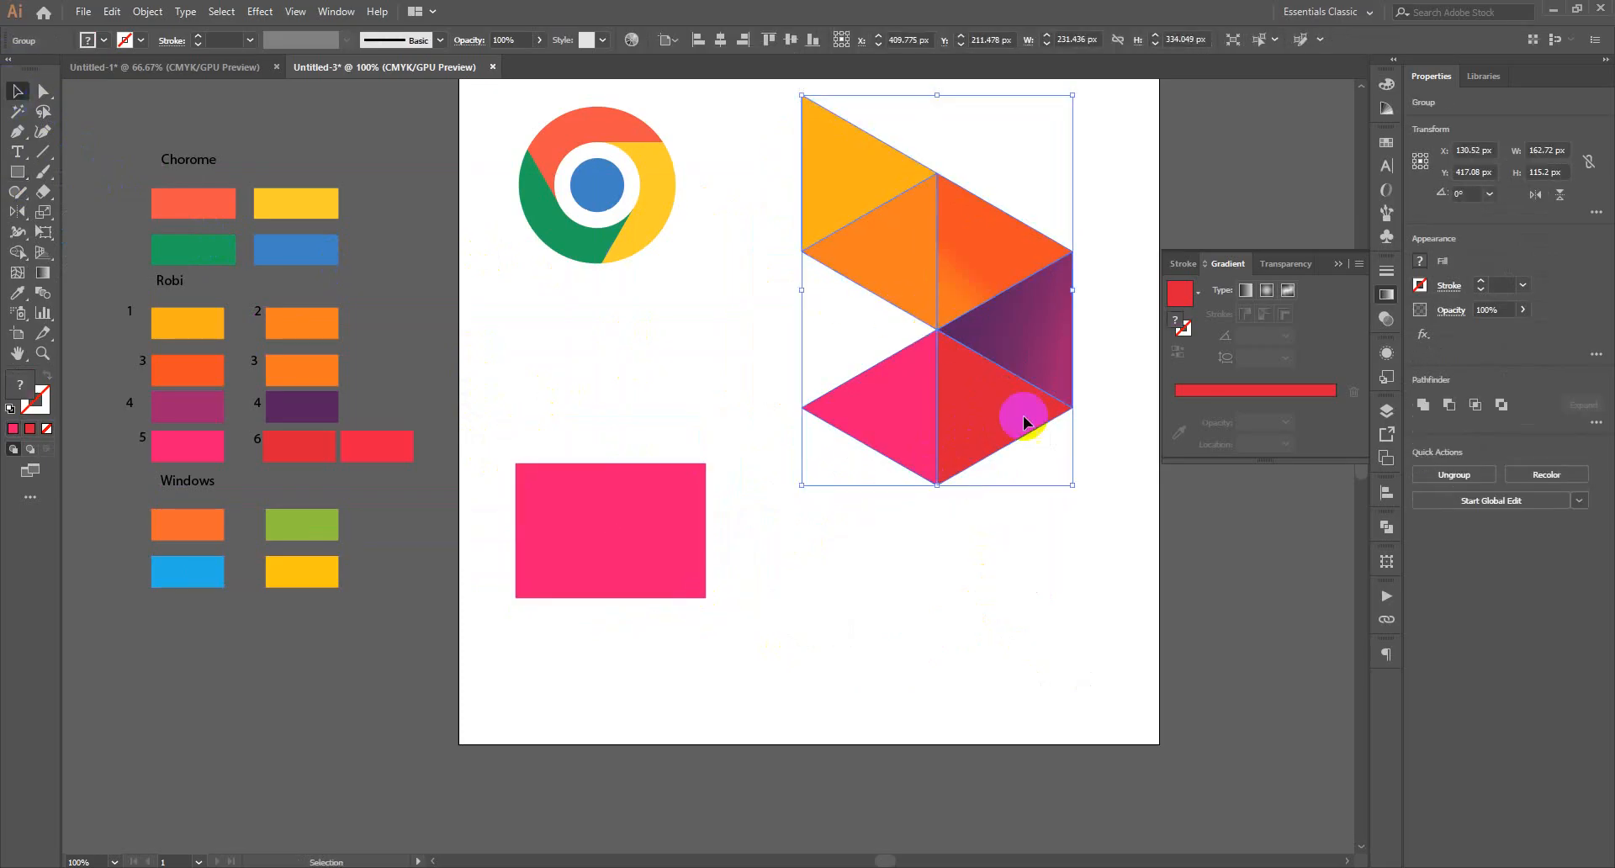
pyautogui.moveTo(1067, 482); pyautogui.dragTo(1037, 436)
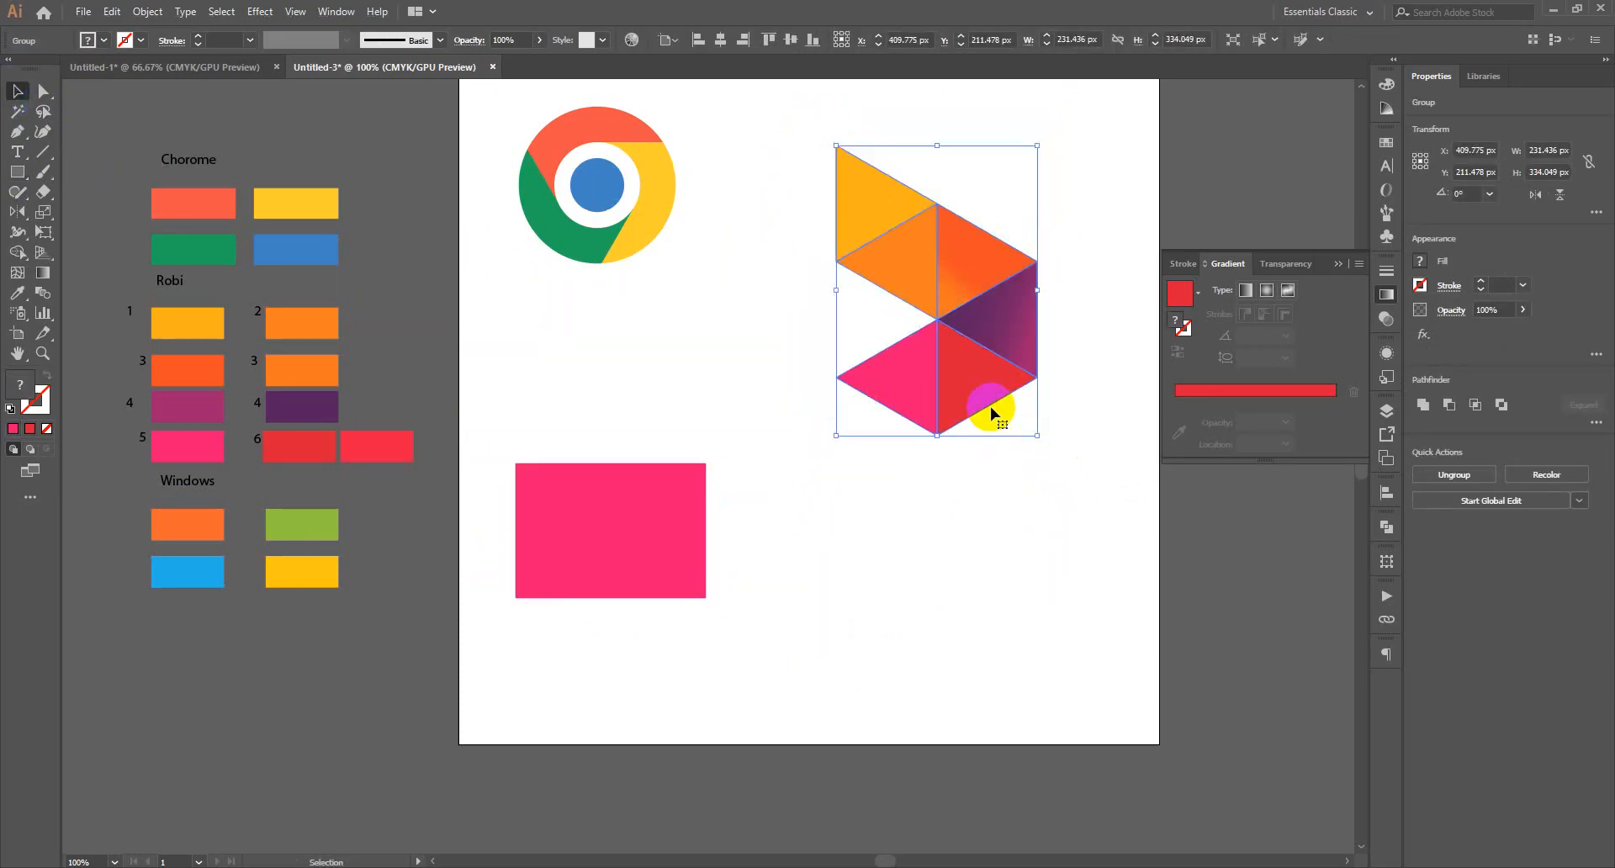
pyautogui.moveTo(951, 385); pyautogui.dragTo(967, 328)
pyautogui.click(916, 525)
# Resize the pink rectangle to about 169 × 109 px and duplicate it horizontally to its right with a small gap.
pyautogui.click(704, 596)
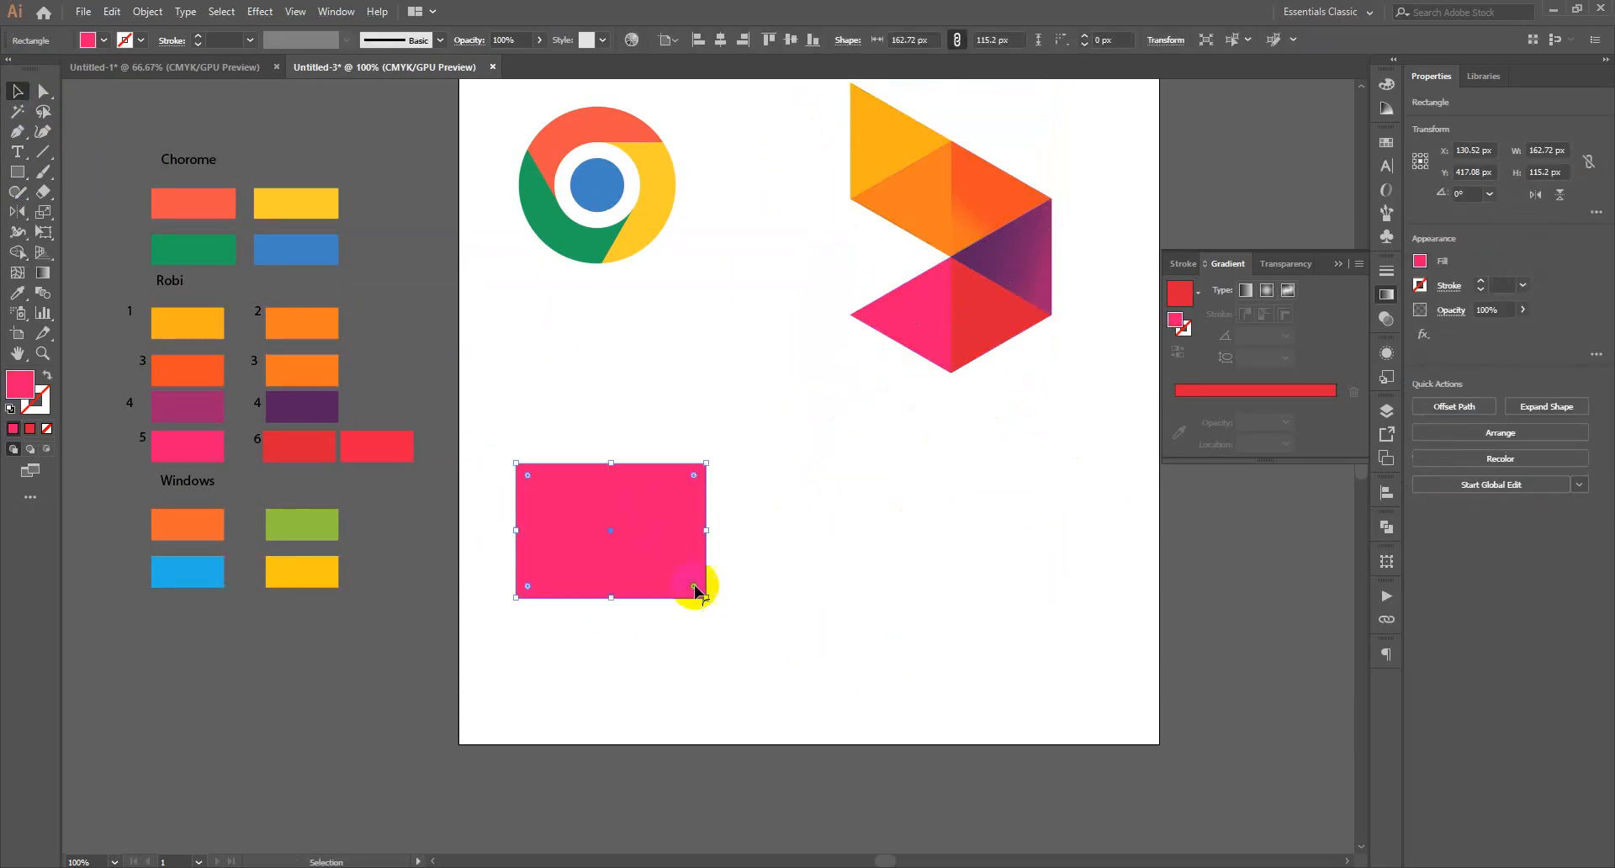
pyautogui.moveTo(707, 598)
pyautogui.mouseDown()
pyautogui.moveTo(697, 585)
pyautogui.moveTo(713, 590)
pyautogui.mouseUp()
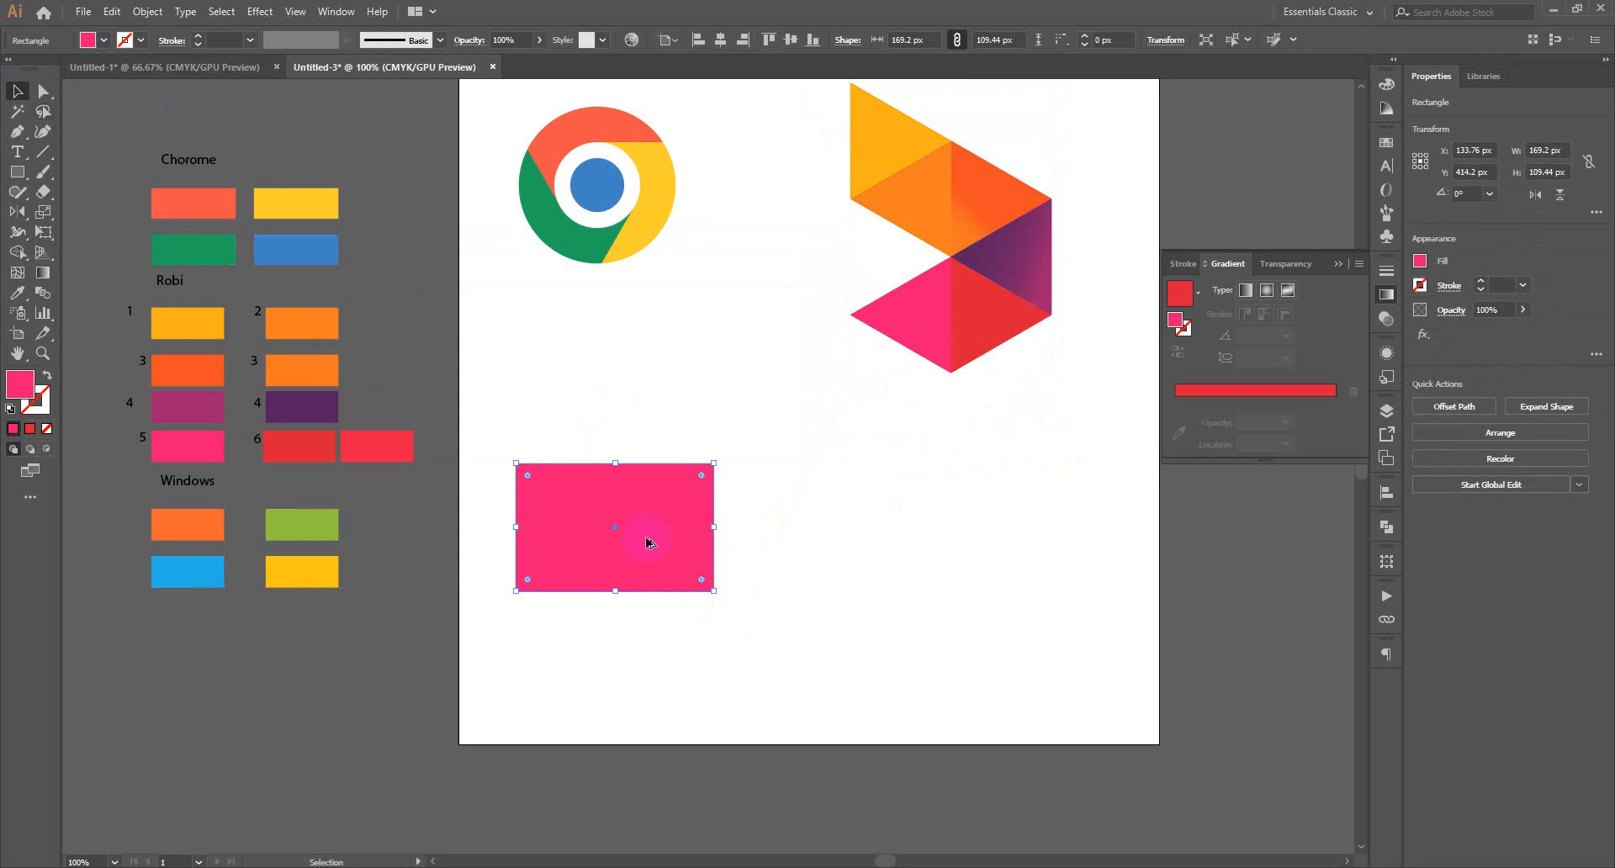
pyautogui.moveTo(647, 542); pyautogui.dragTo(906, 549)
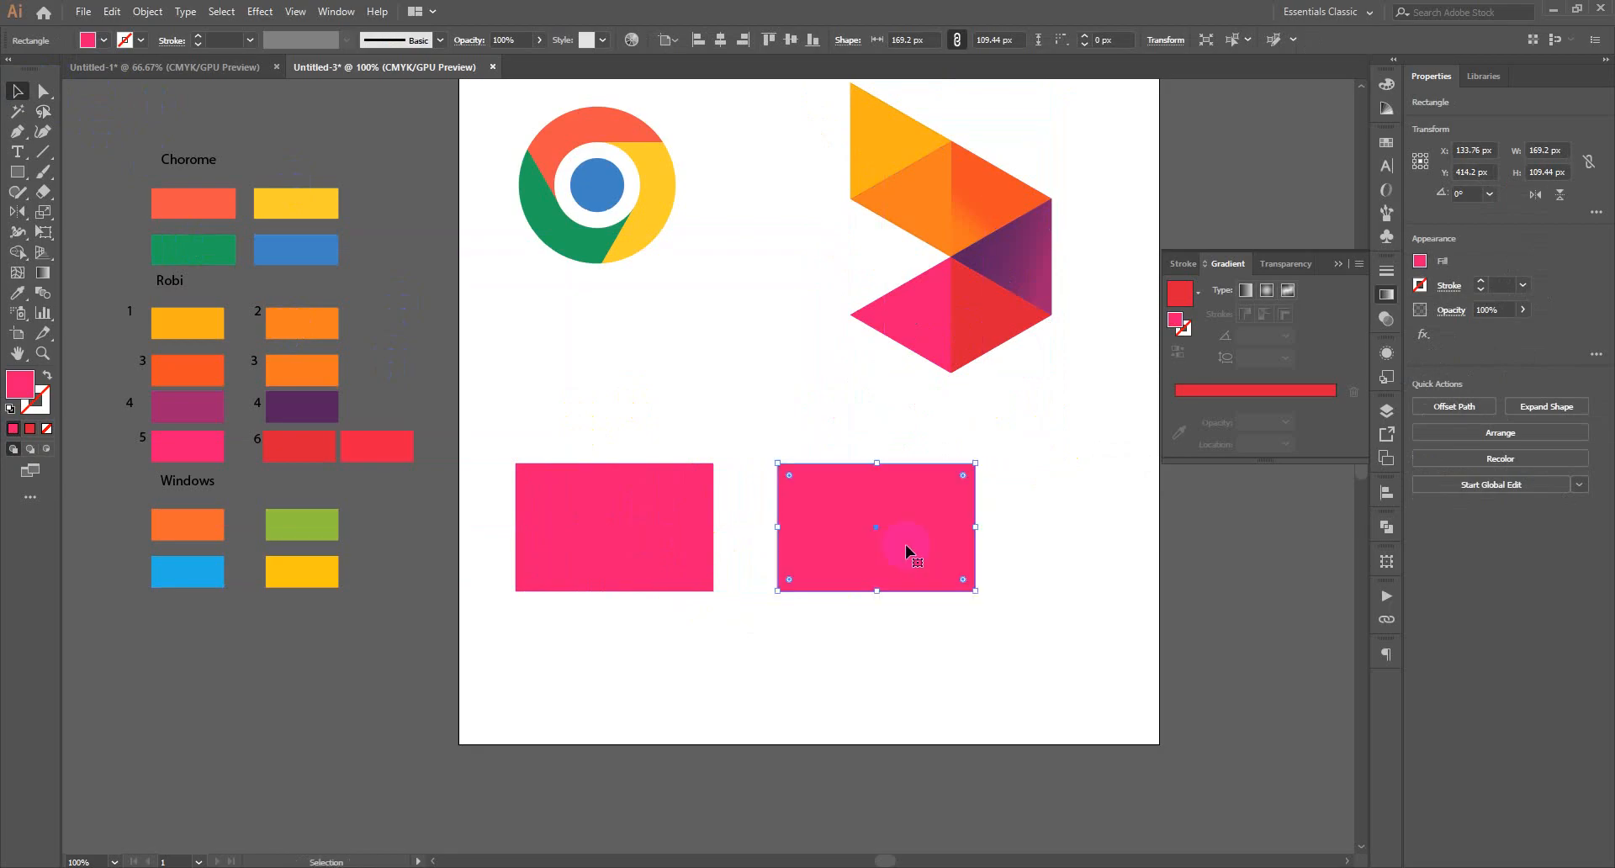
# Start an envelope warp on both pink rectangles together with the Flag style.
pyautogui.click(1044, 551)
pyautogui.moveTo(1075, 469); pyautogui.dragTo(524, 599)
pyautogui.click(147, 11)
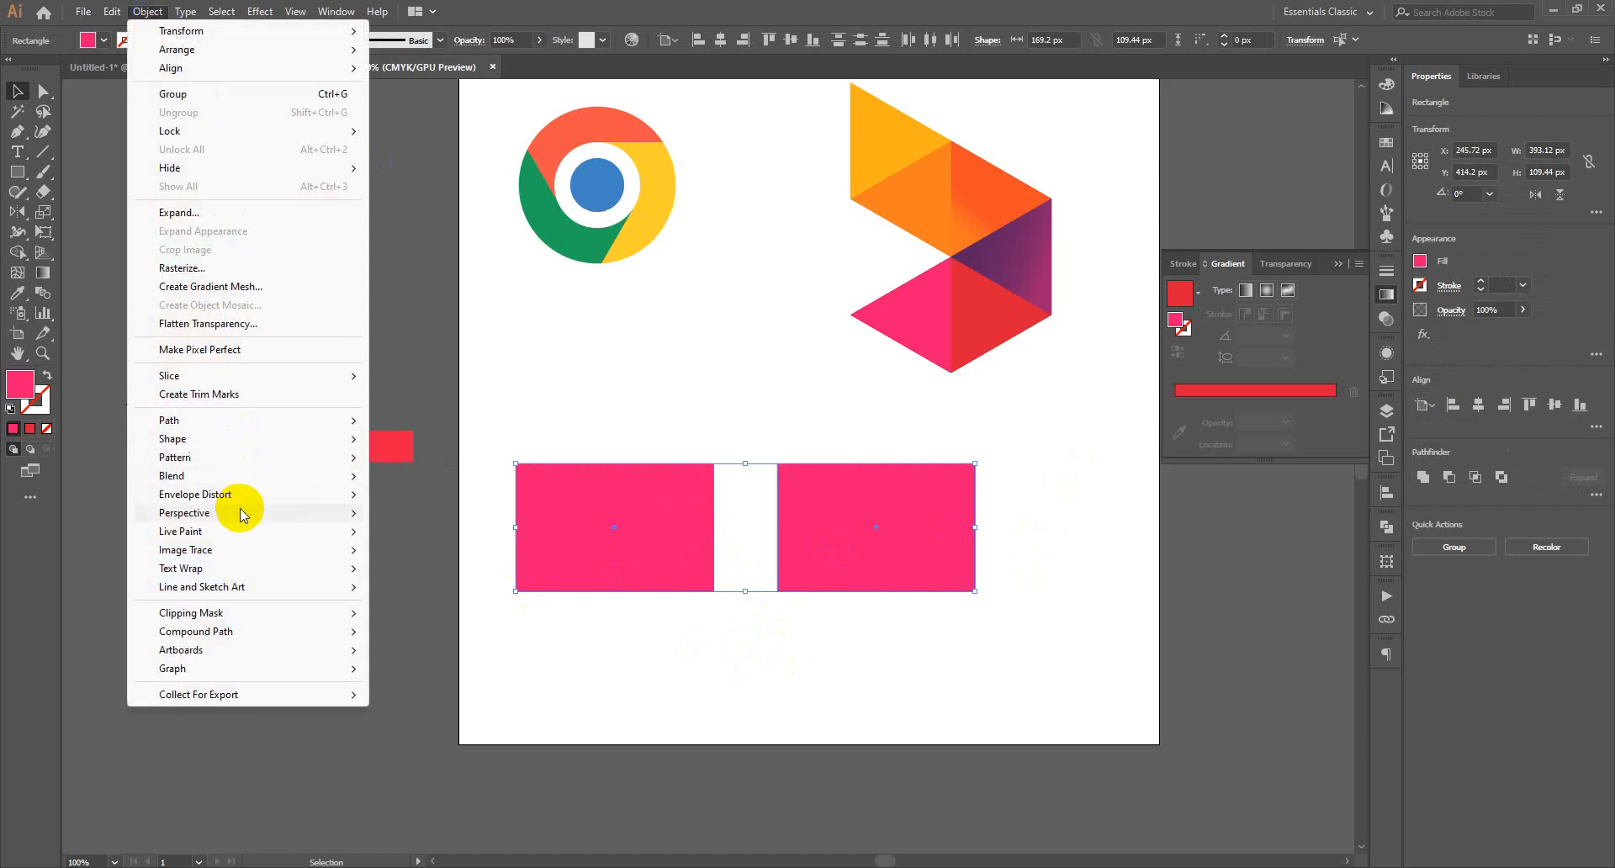
pyautogui.moveTo(241, 514)
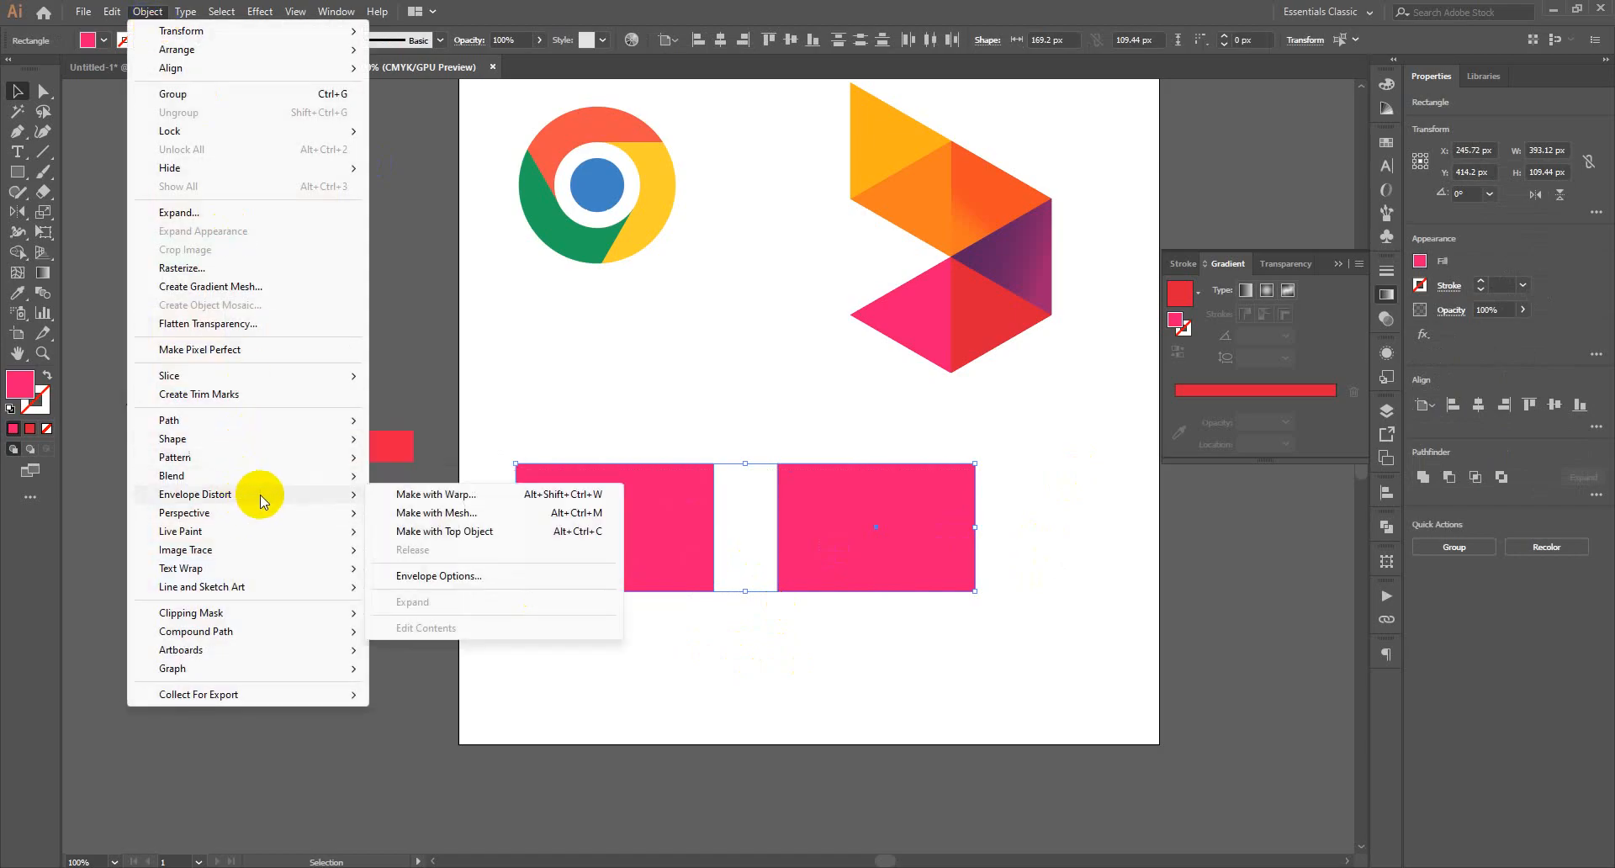
pyautogui.click(443, 501)
pyautogui.click(1047, 323)
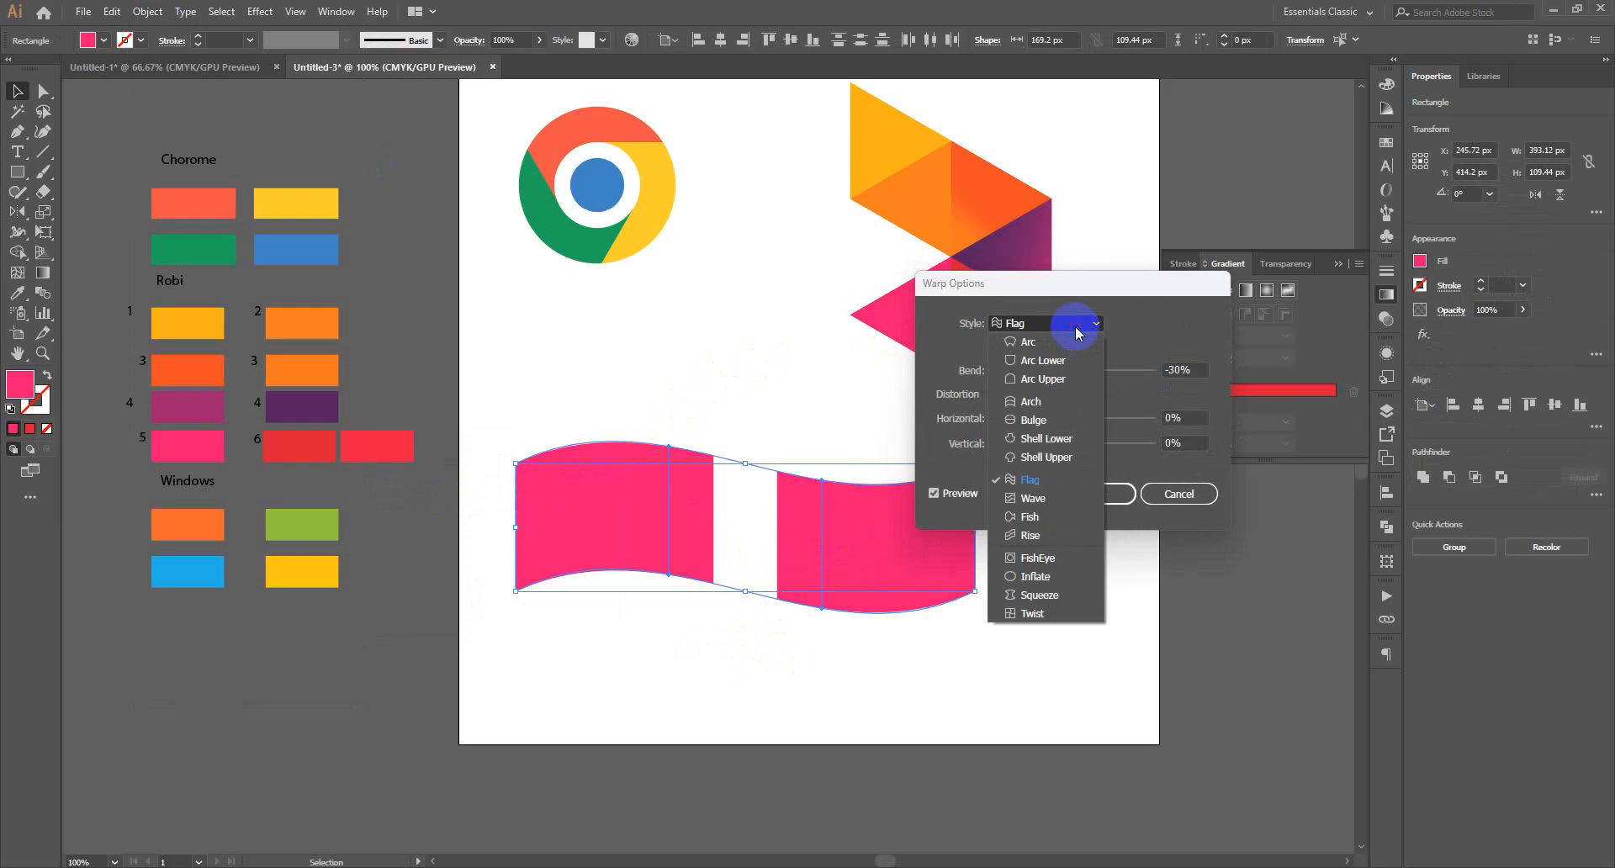
pyautogui.click(1029, 479)
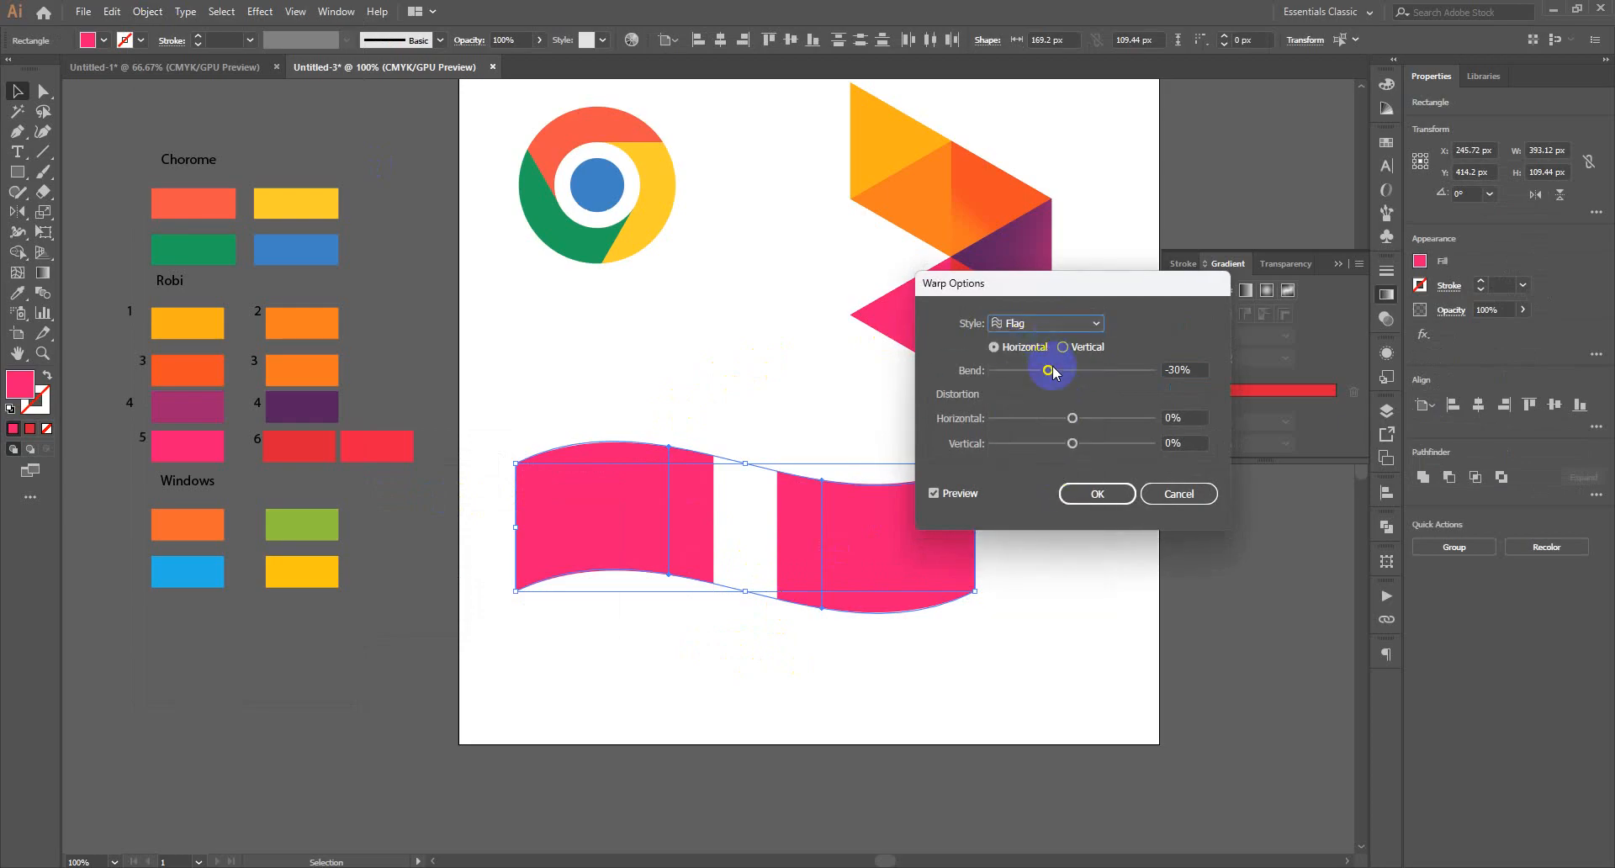
# Try different bend amounts for the flag warp and apply it horizontally with a -30% bend.
pyautogui.moveTo(1048, 370); pyautogui.dragTo(1085, 379)
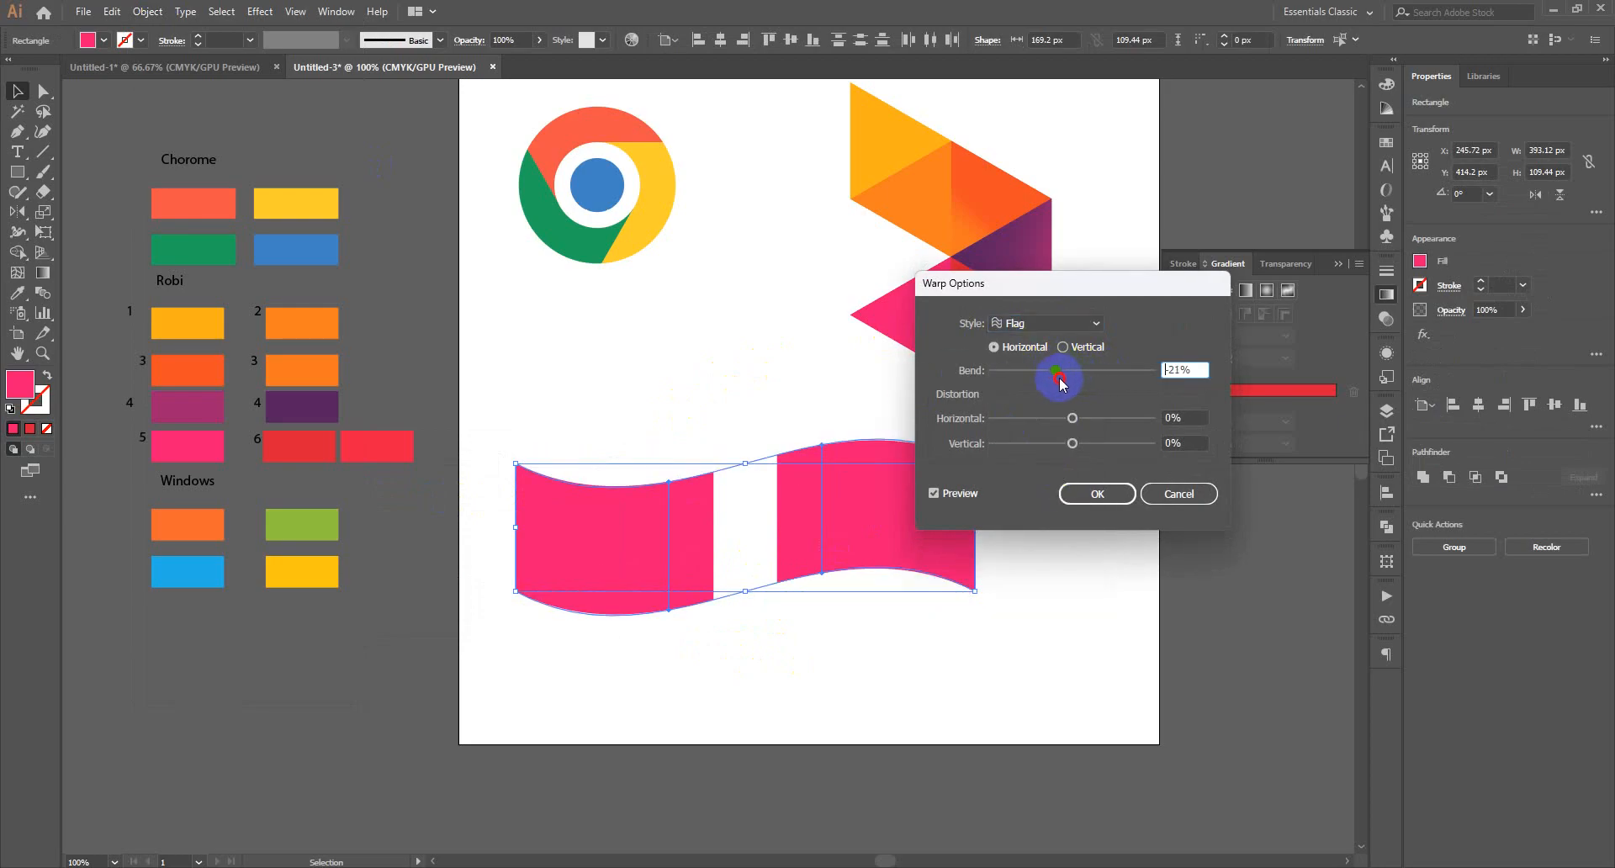
pyautogui.moveTo(1052, 385); pyautogui.dragTo(1047, 376)
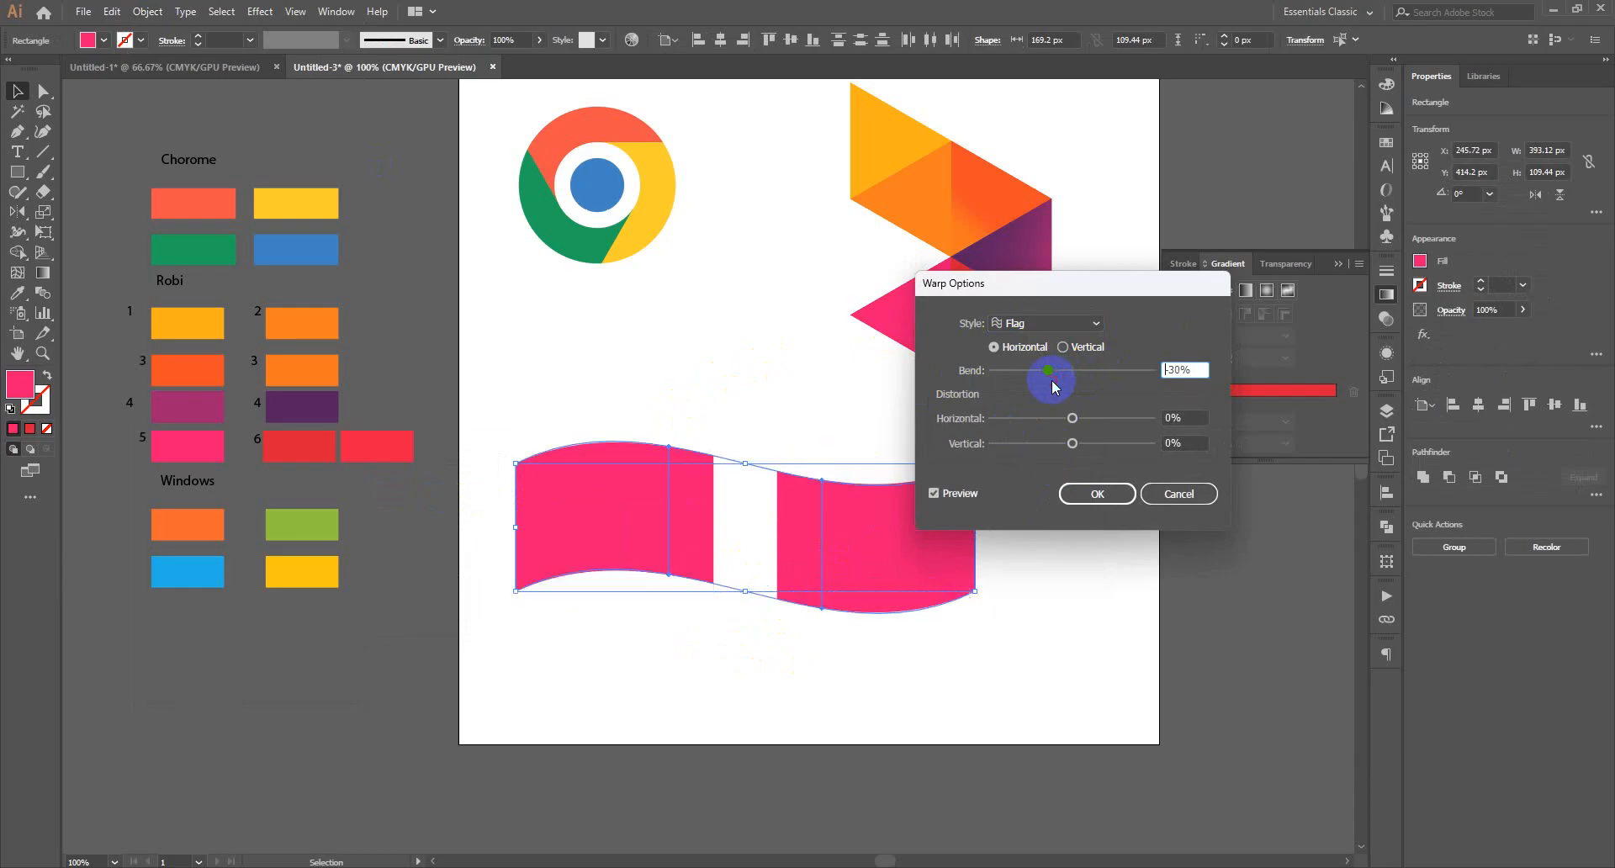
pyautogui.click(1017, 349)
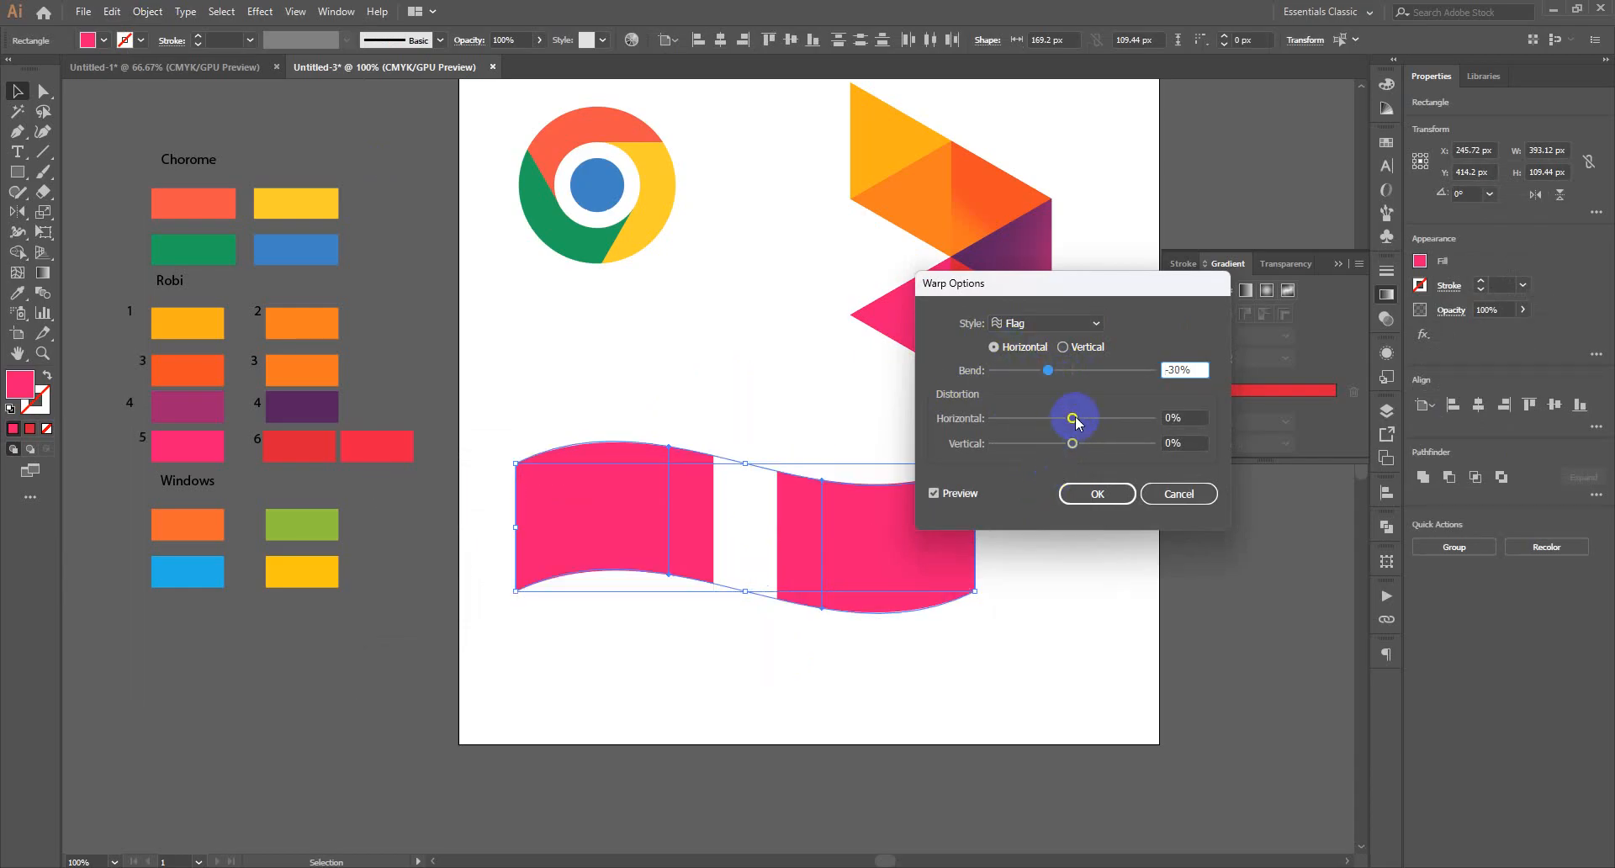
pyautogui.click(1095, 494)
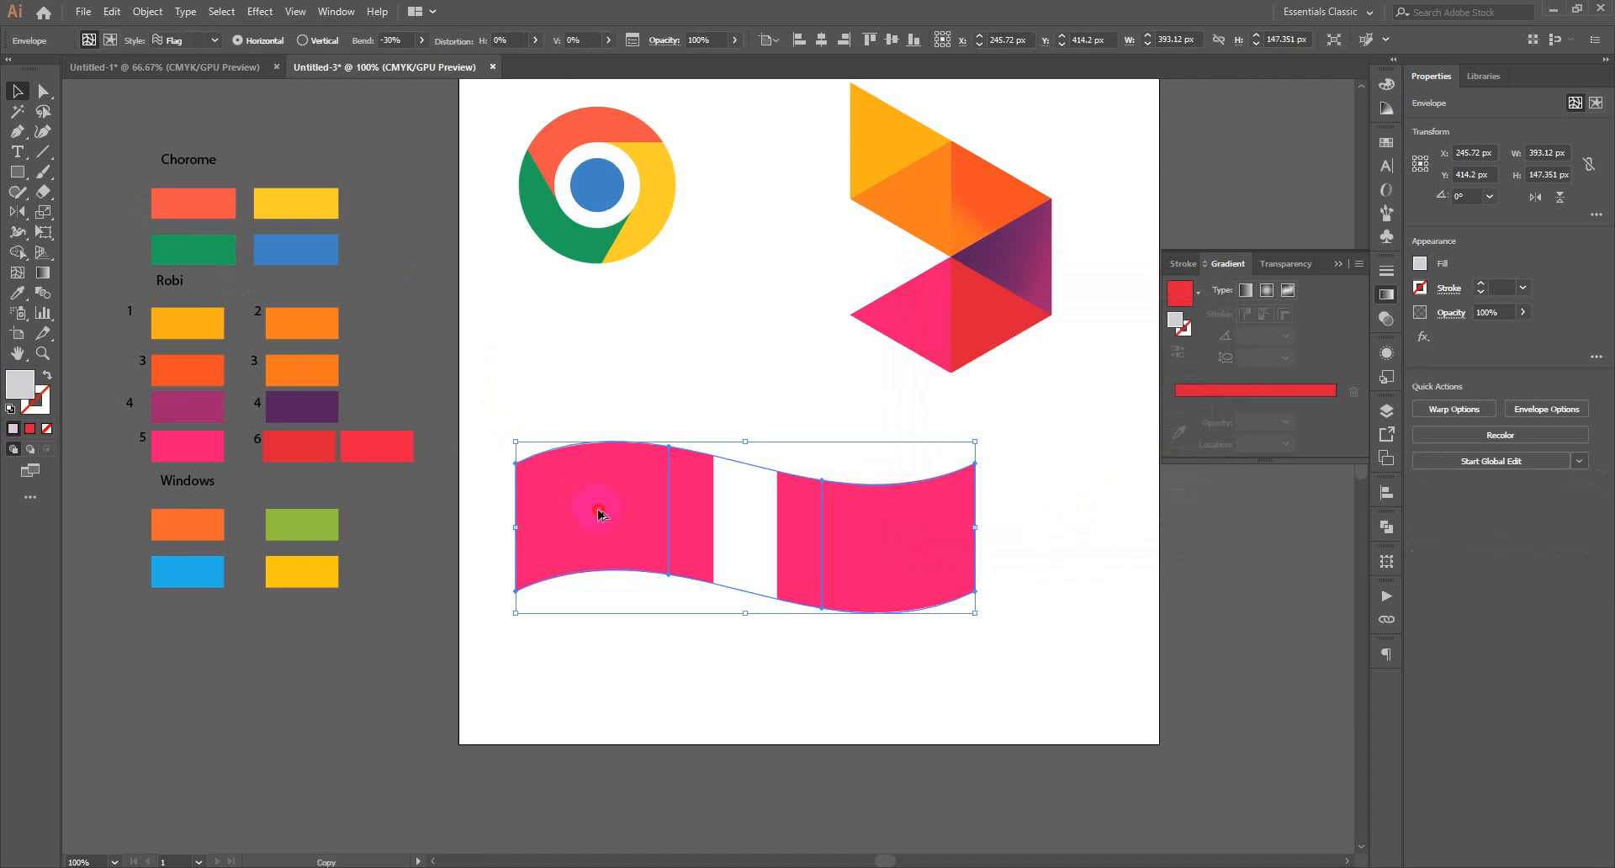
# Duplicate the warped pair directly below the original and move both pairs up, with the upper pair at about Y 361 px.
pyautogui.moveTo(598, 514); pyautogui.dragTo(589, 661)
pyautogui.click(1014, 575)
pyautogui.moveTo(1095, 470); pyautogui.dragTo(656, 655)
pyautogui.keyDown('shift'); pyautogui.click(638, 649); pyautogui.keyUp('shift')
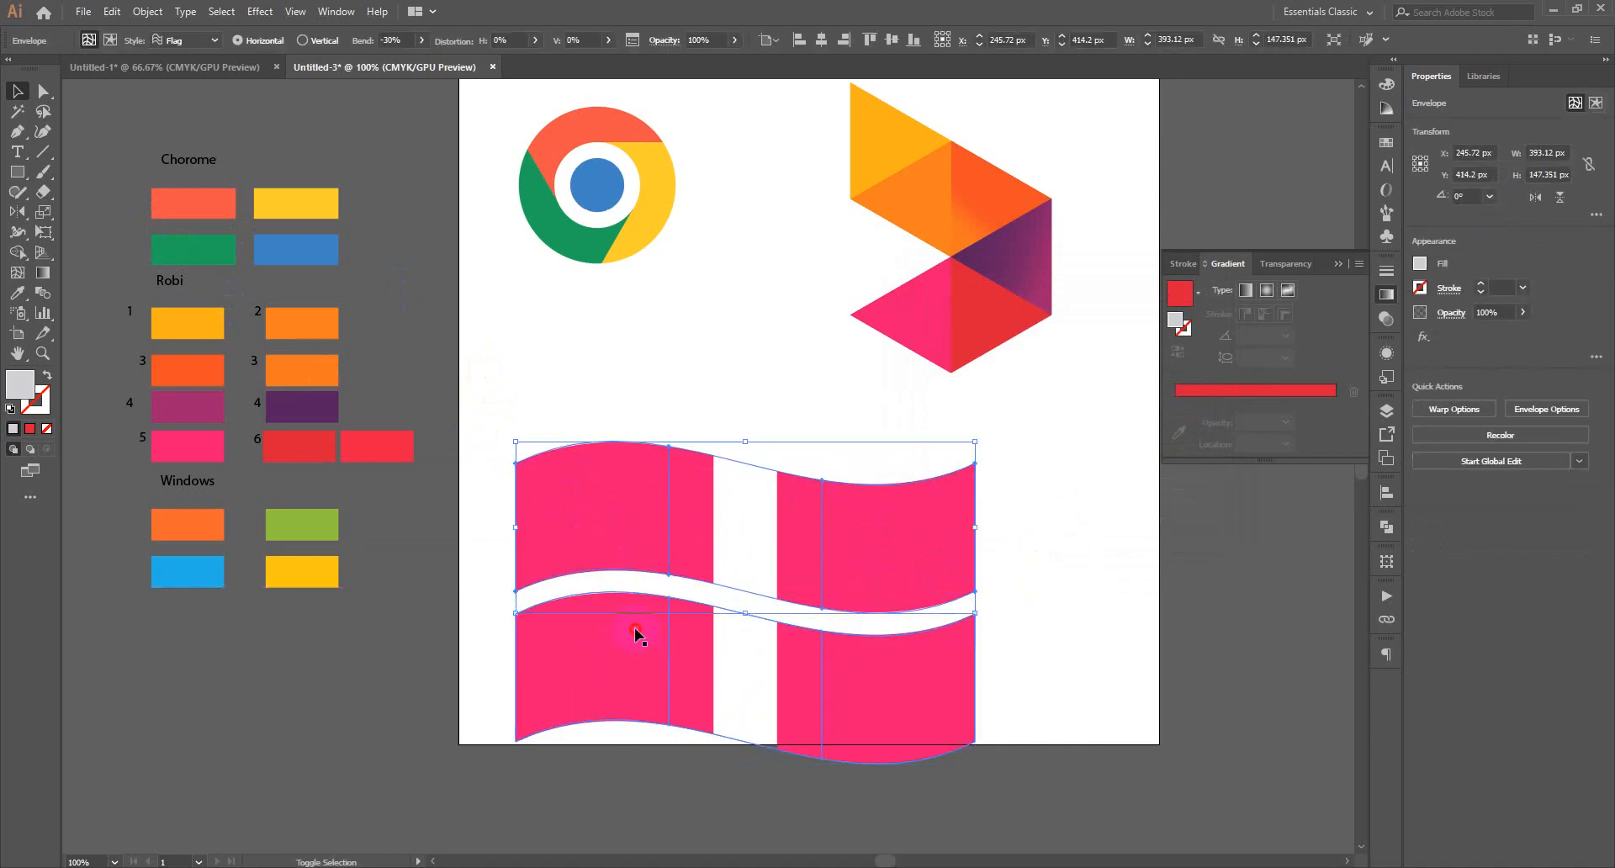
pyautogui.moveTo(1063, 498); pyautogui.dragTo(601, 722)
pyautogui.moveTo(643, 628); pyautogui.dragTo(645, 564)
pyautogui.click(1022, 575)
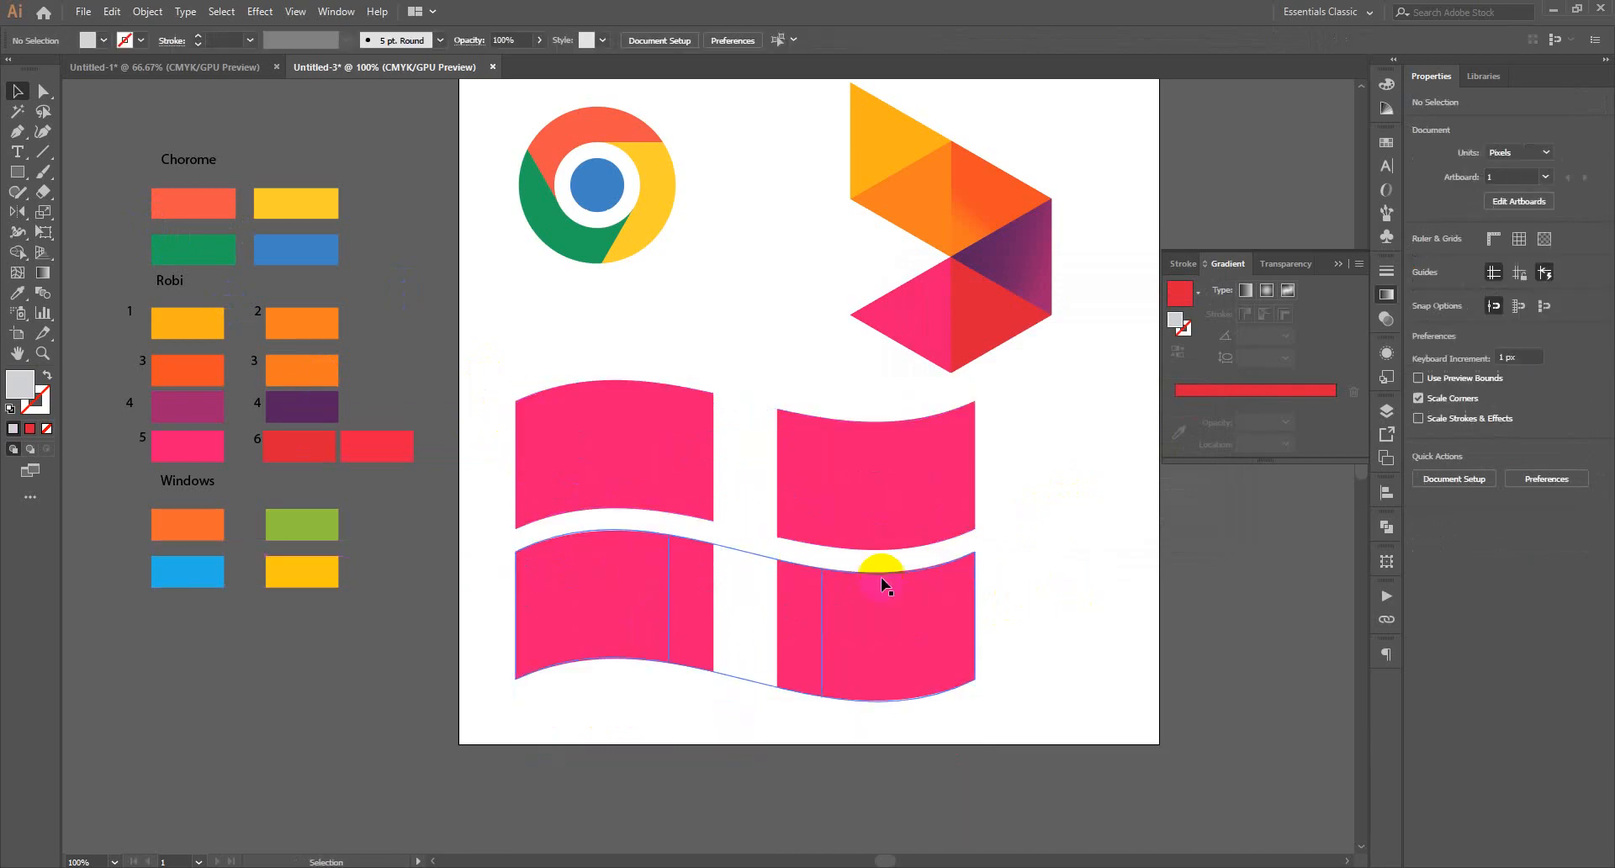
pyautogui.click(853, 496)
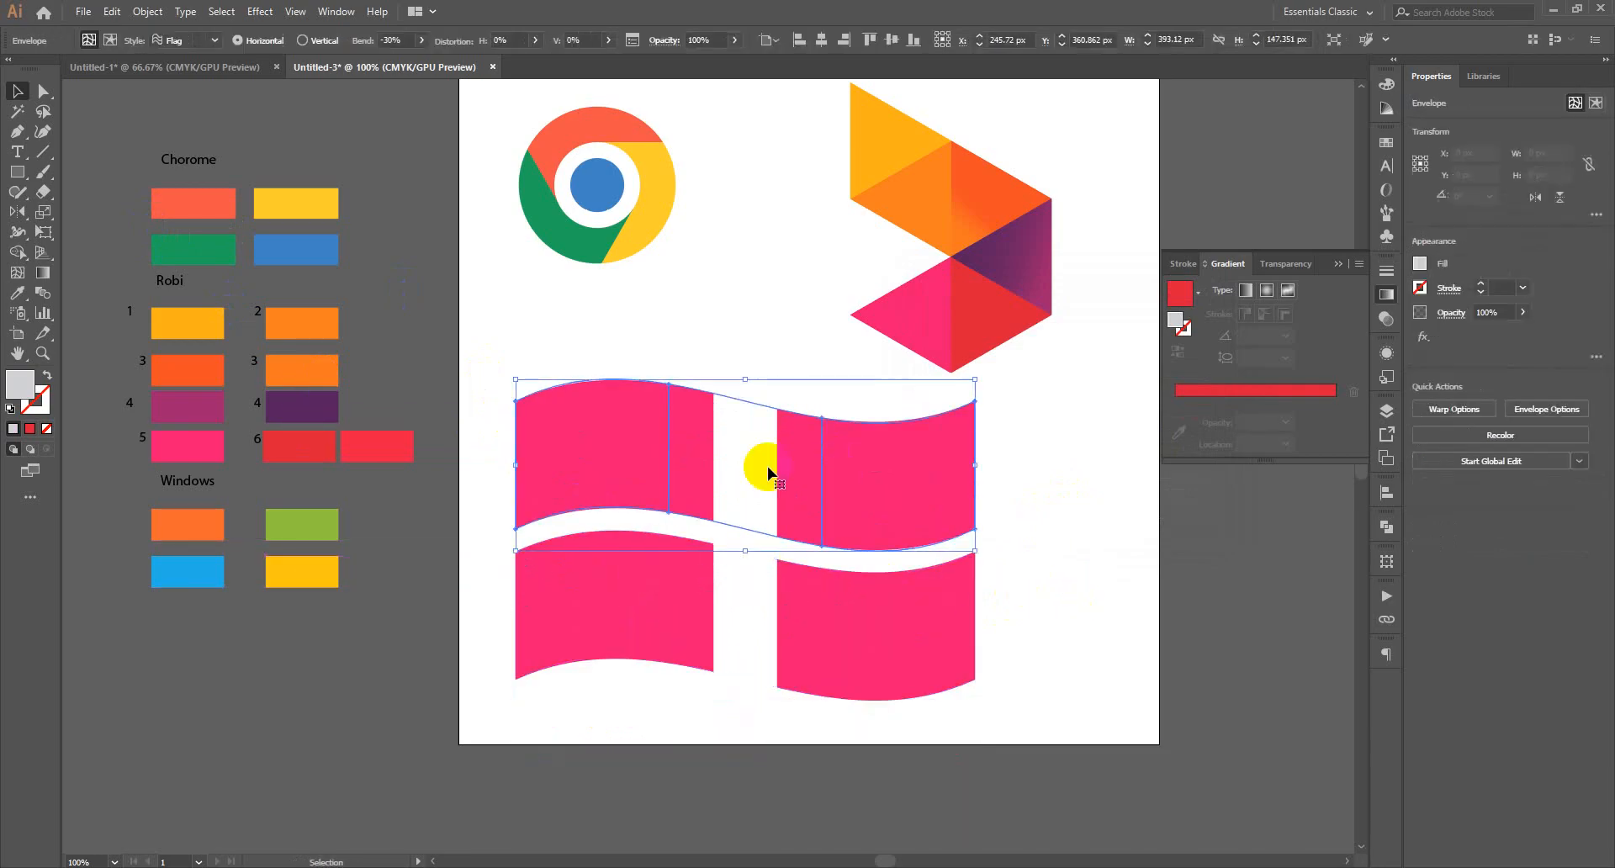
# Expand the upper warped pair with Object and Fill enabled and ungroup it into two separate shapes.
pyautogui.rightClick(905, 461)
pyautogui.click(1019, 527)
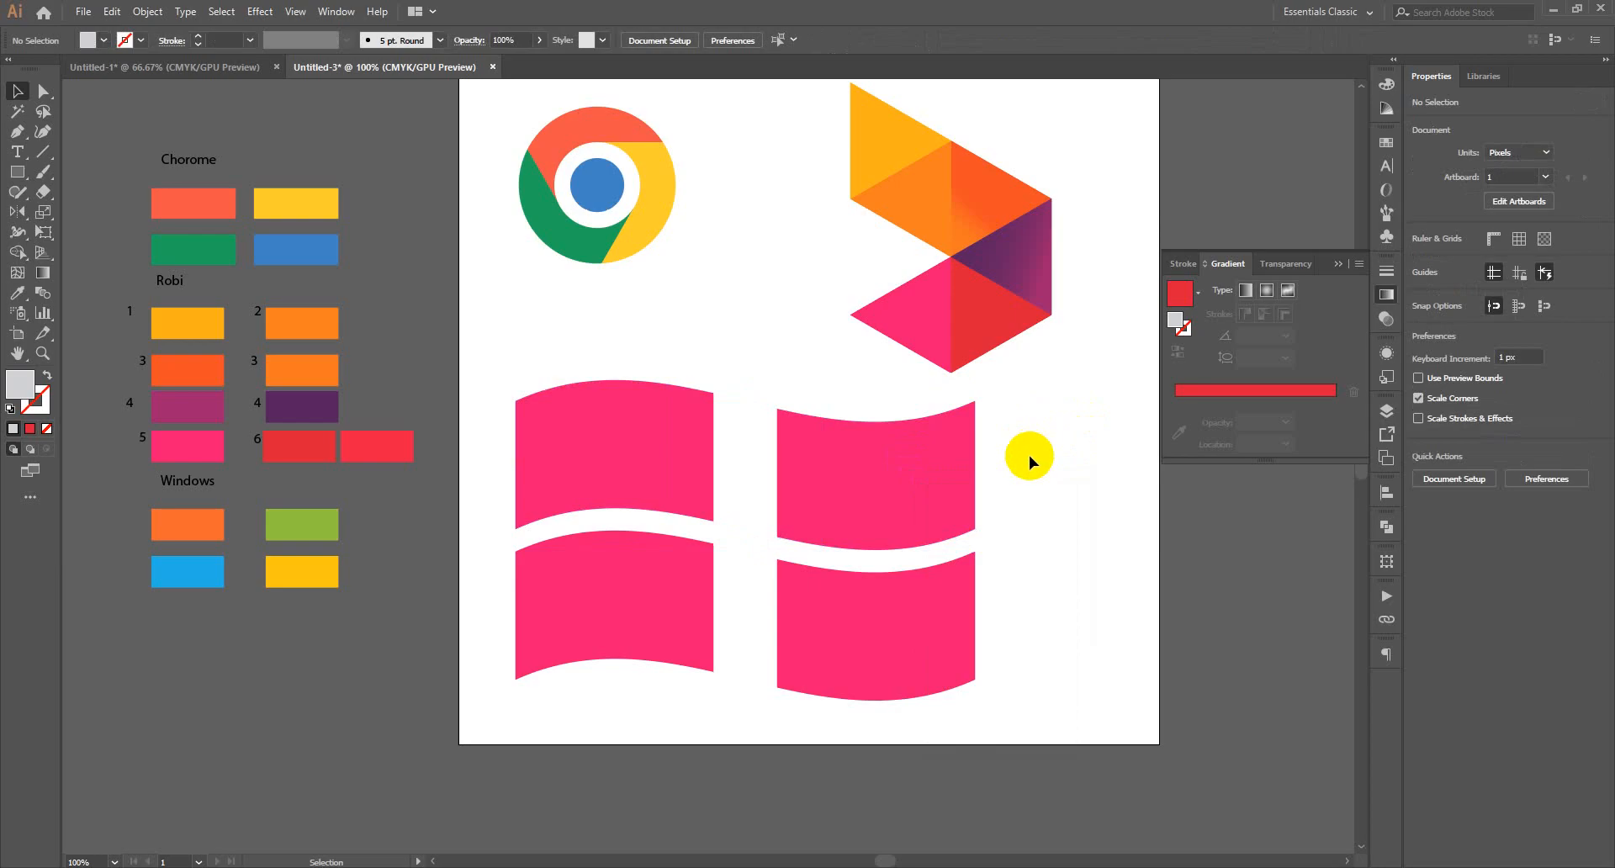
pyautogui.click(926, 481)
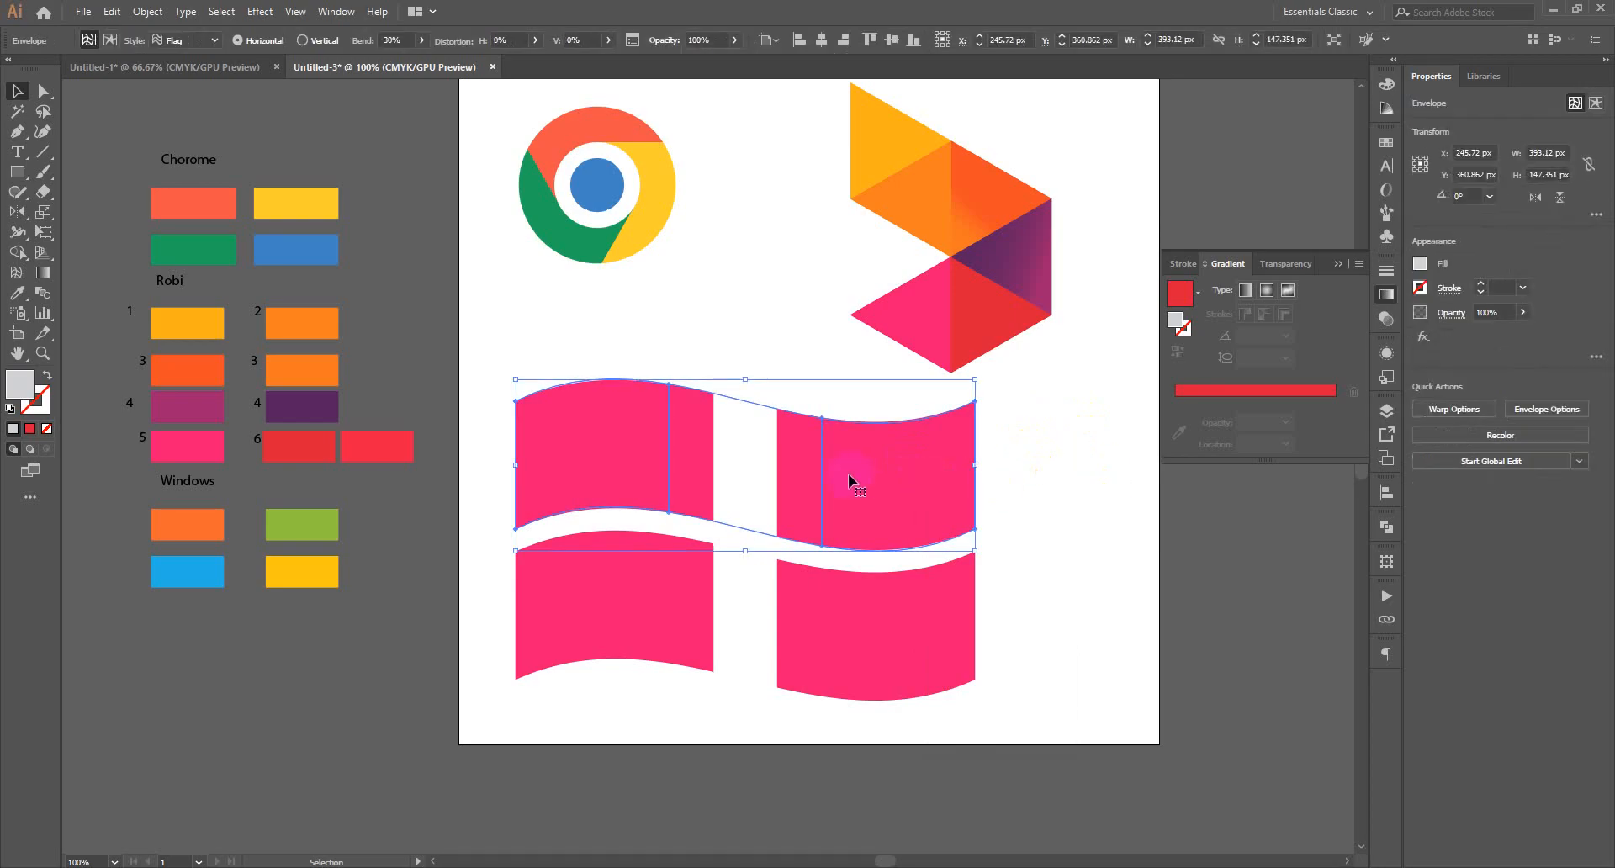
pyautogui.click(147, 11)
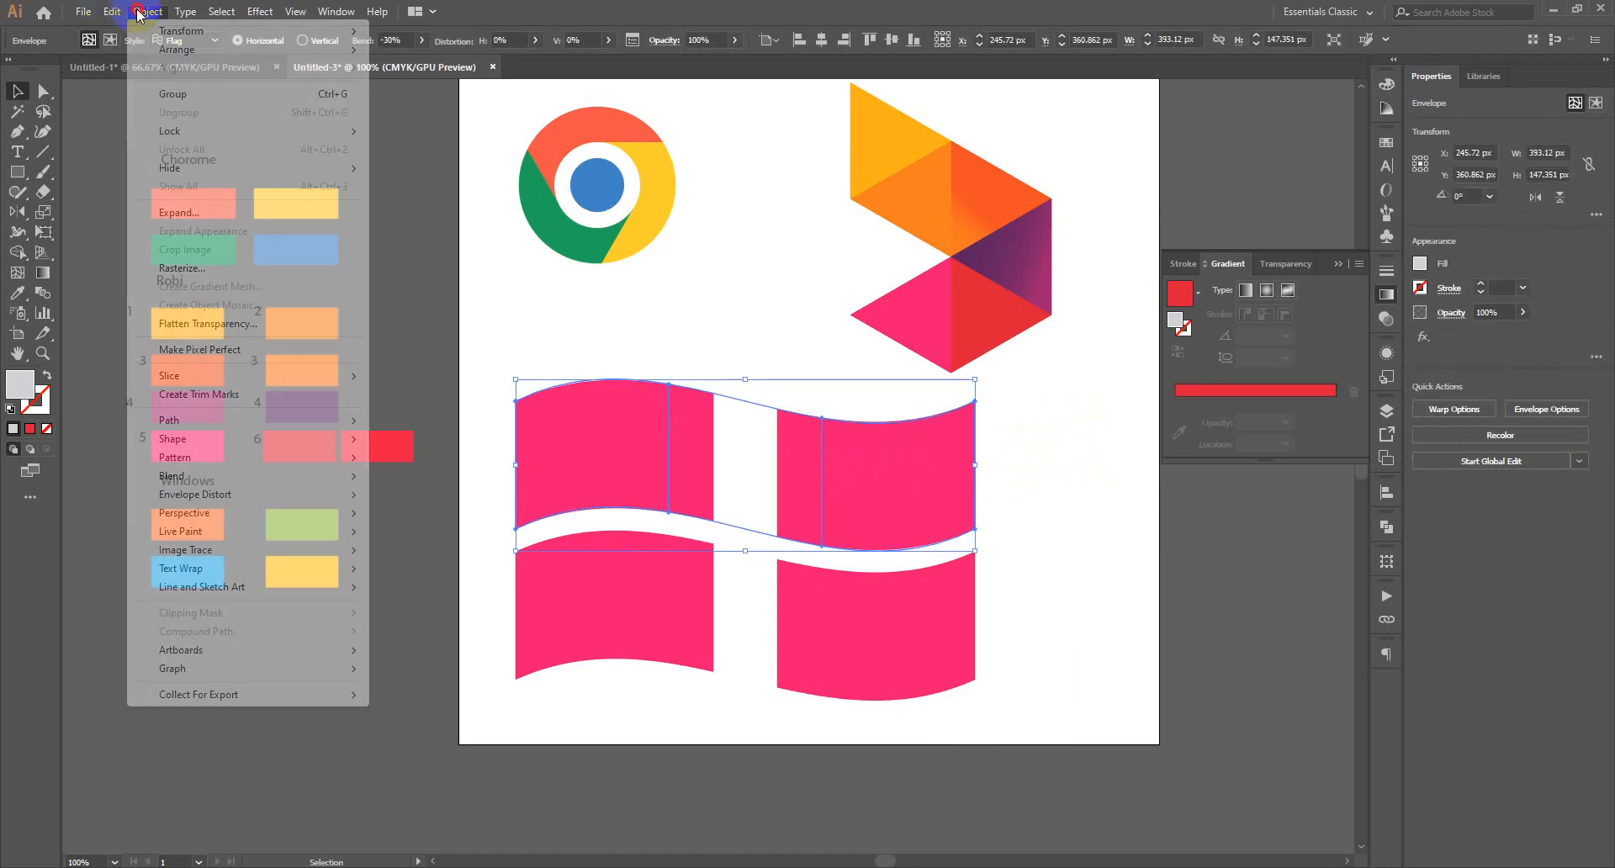
pyautogui.click(166, 213)
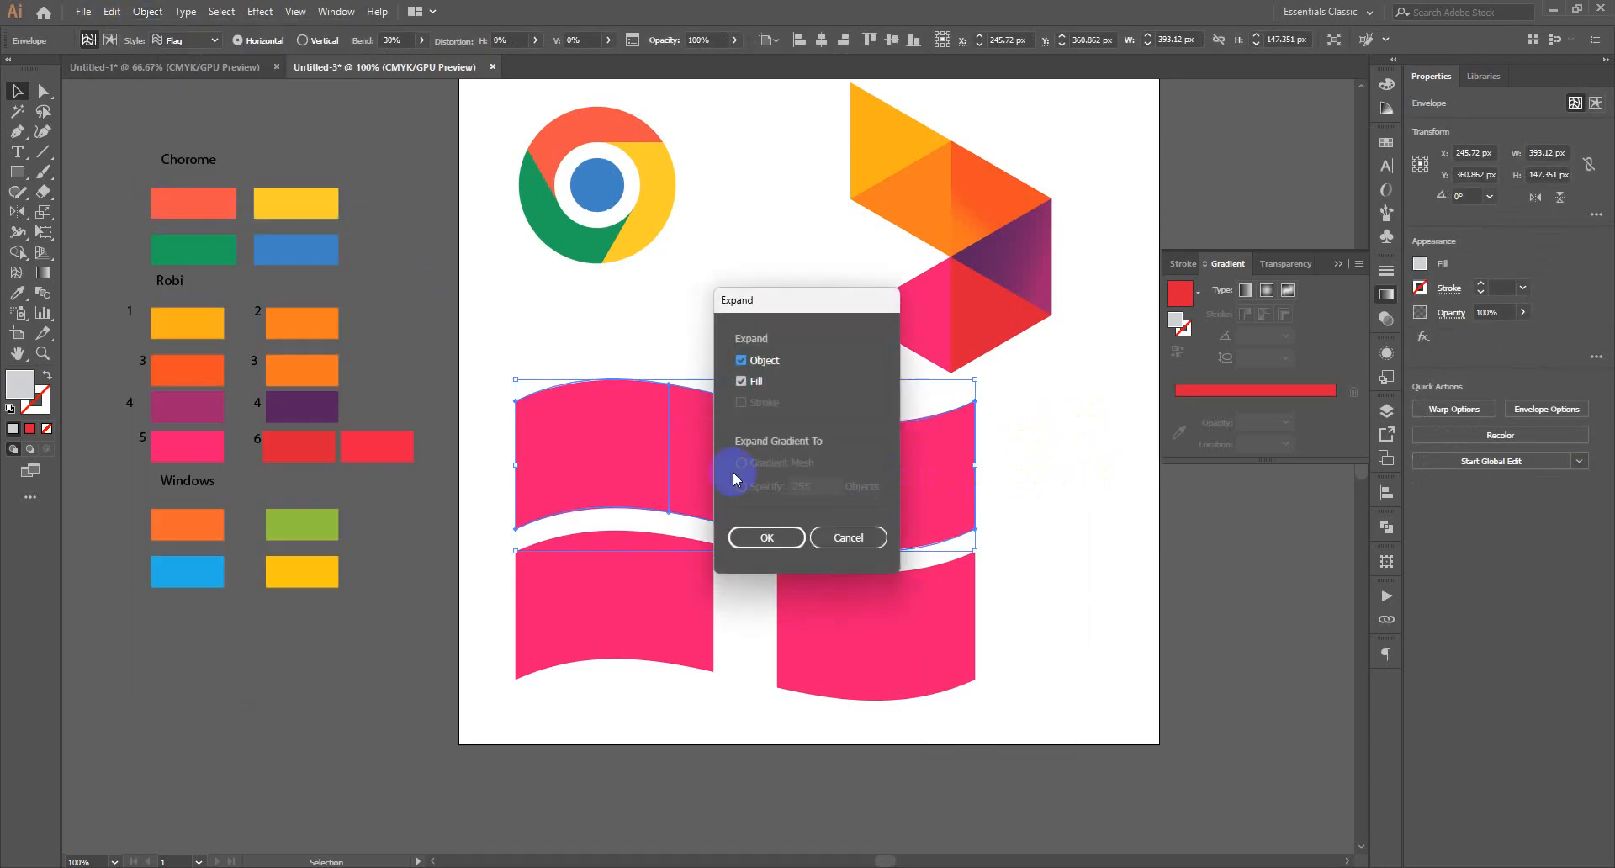
pyautogui.click(753, 539)
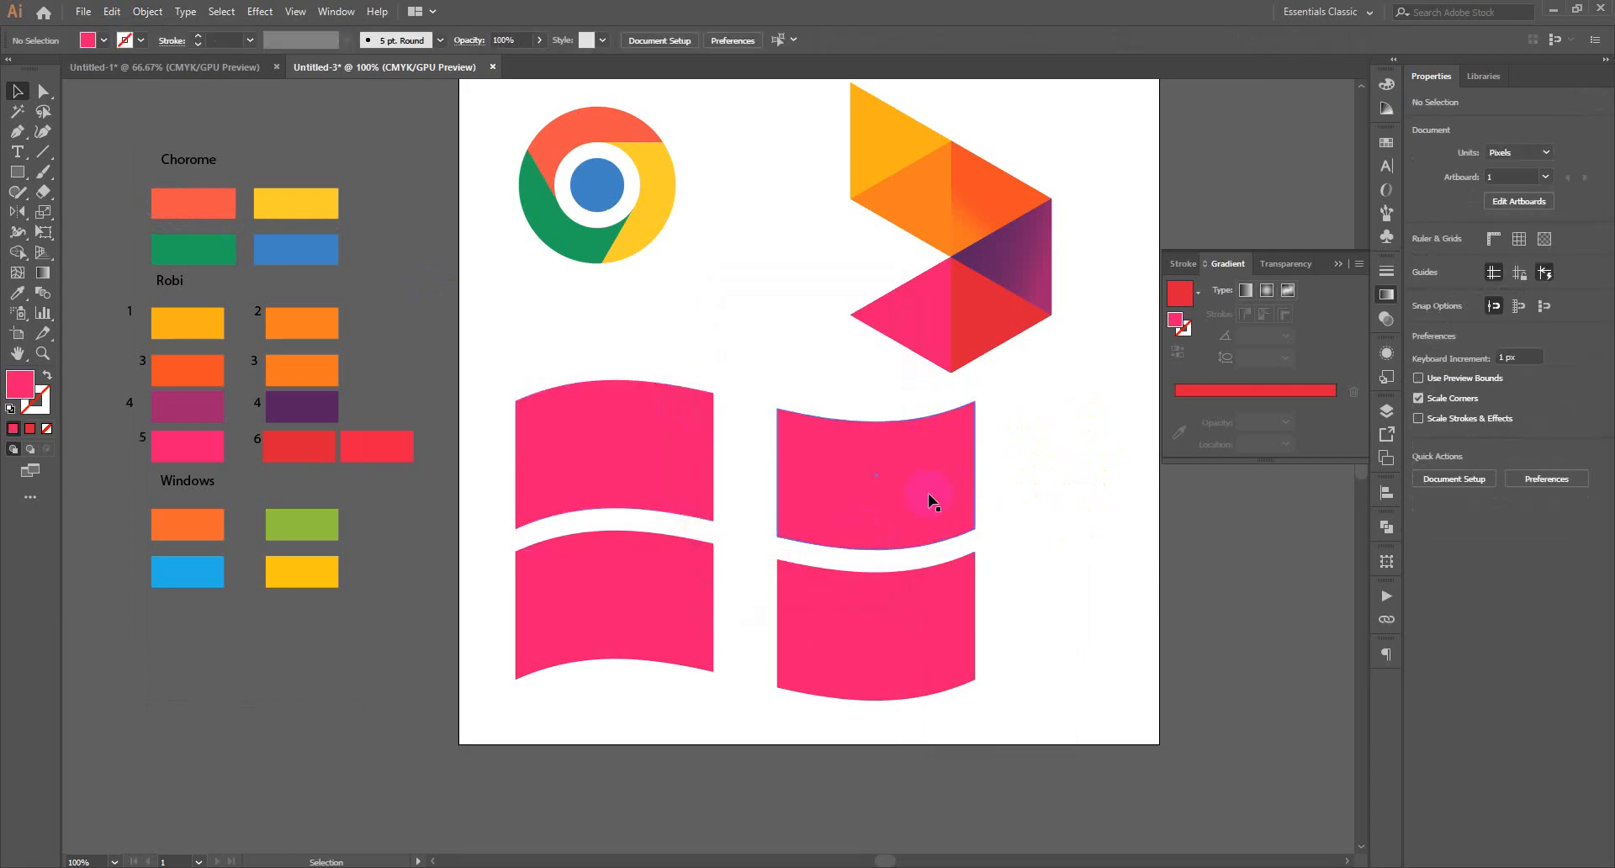
pyautogui.rightClick(884, 495)
pyautogui.click(942, 635)
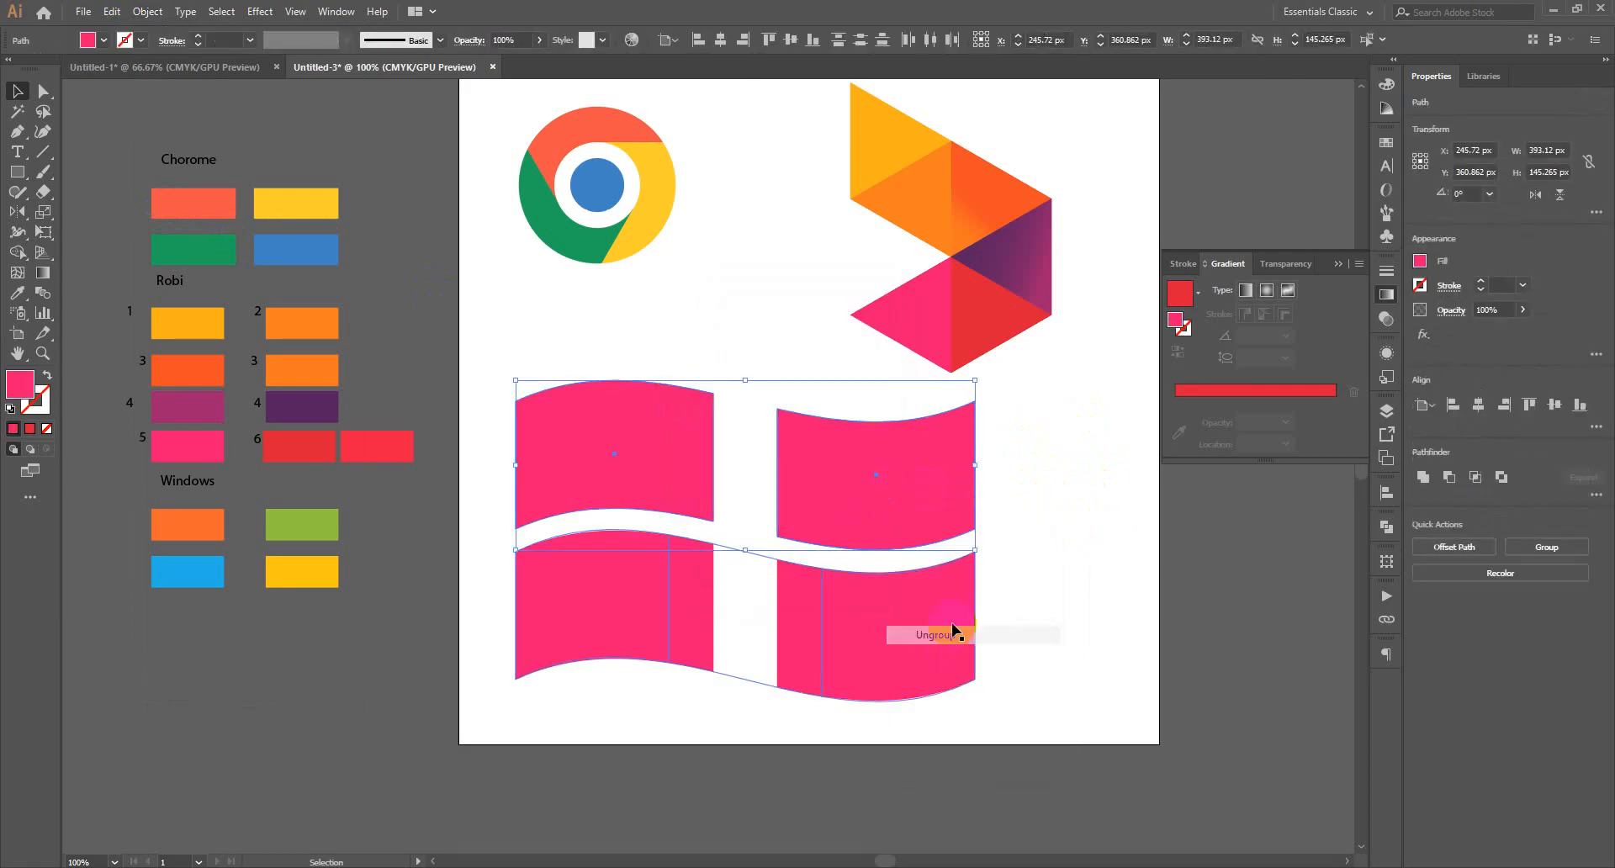
pyautogui.click(1097, 571)
pyautogui.click(686, 461)
# Expand the lower warped pair with Object and Fill enabled and ungroup its two shapes.
pyautogui.click(846, 594)
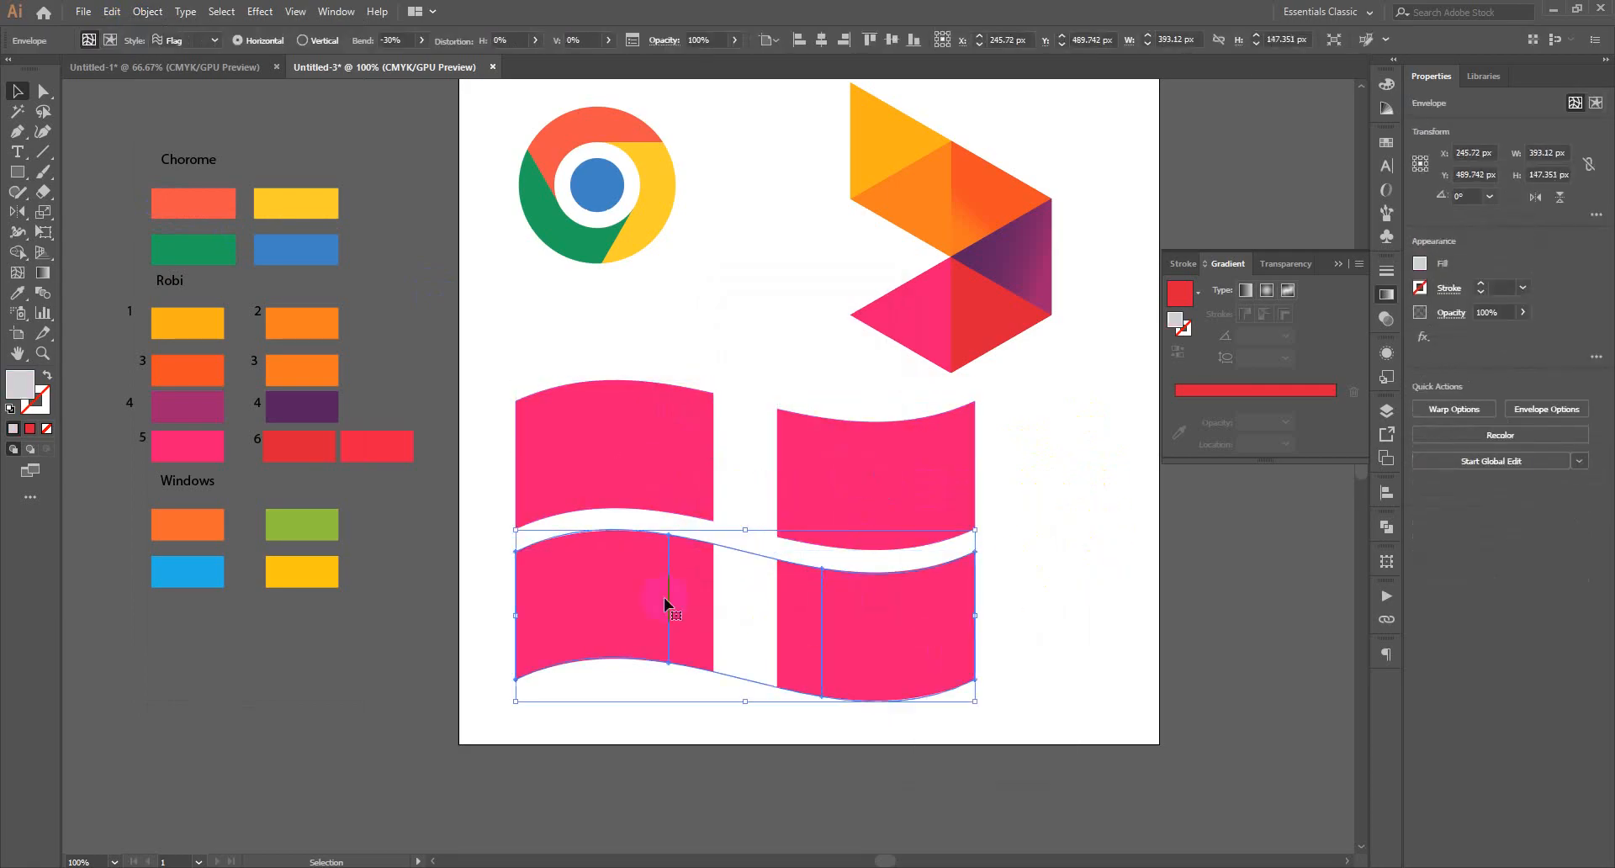
pyautogui.click(147, 11)
pyautogui.click(200, 211)
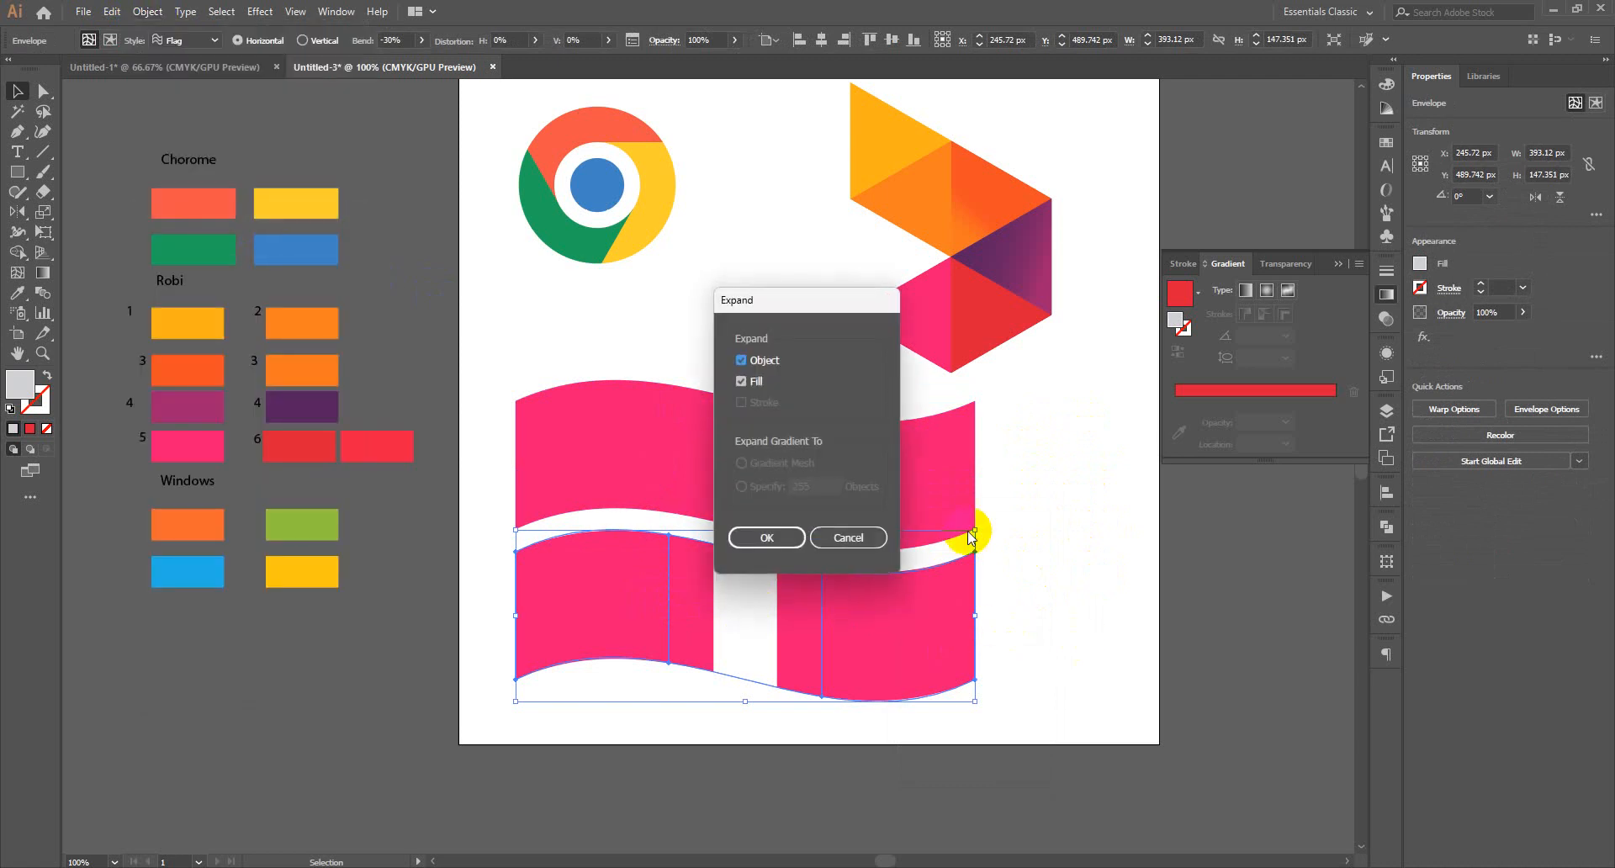
pyautogui.click(761, 535)
pyautogui.click(1546, 475)
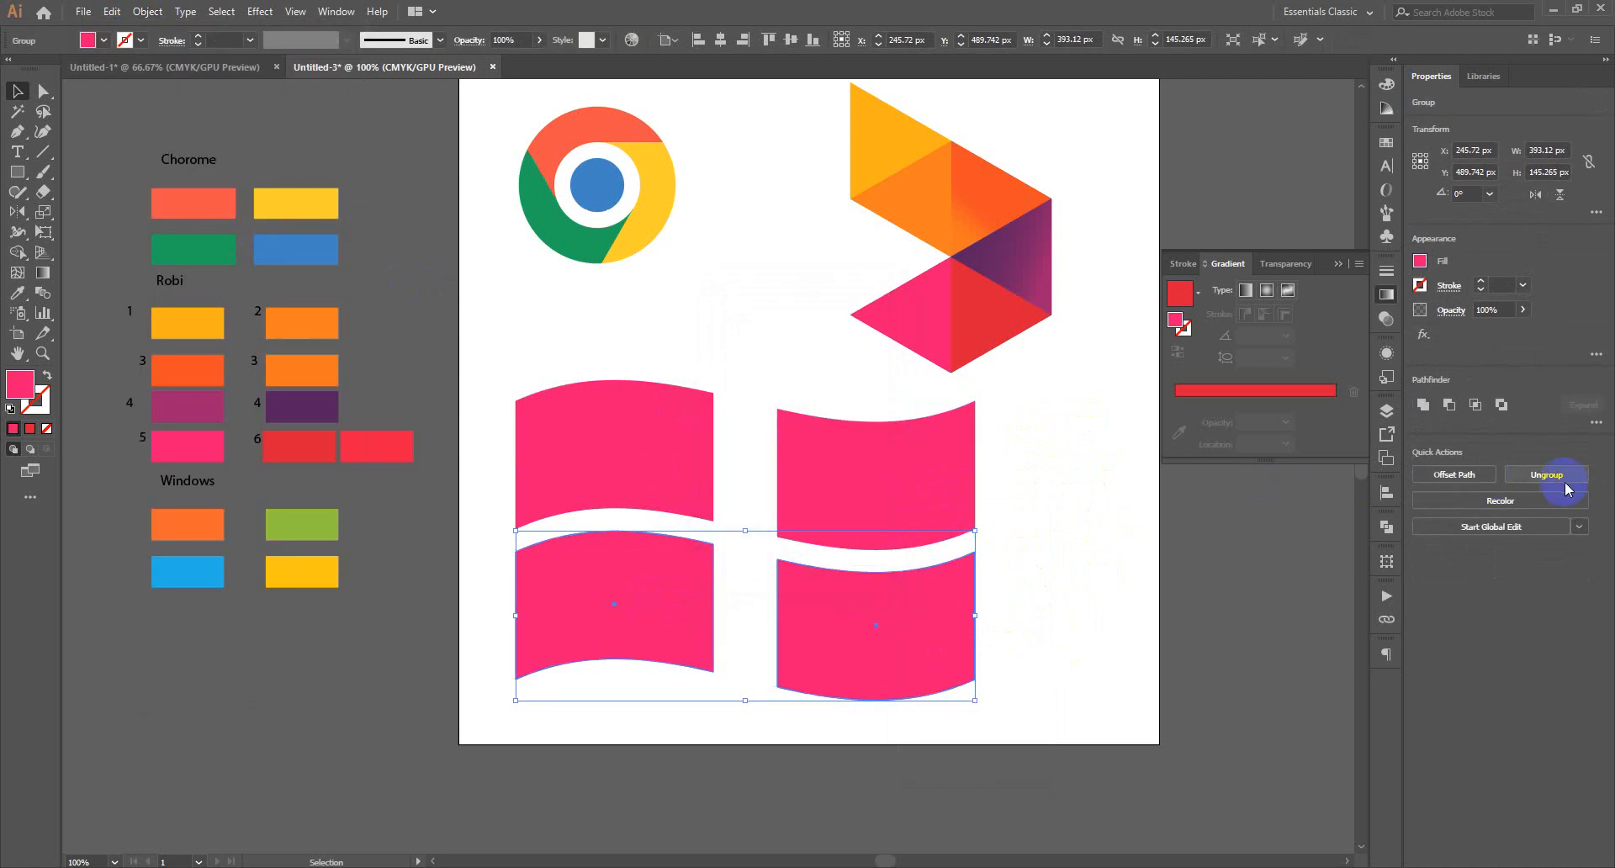
pyautogui.click(1132, 584)
pyautogui.click(875, 597)
pyautogui.click(656, 604)
# Colour the upper-left flag panel with the orange sampled from the Windows swatches.
pyautogui.click(584, 471)
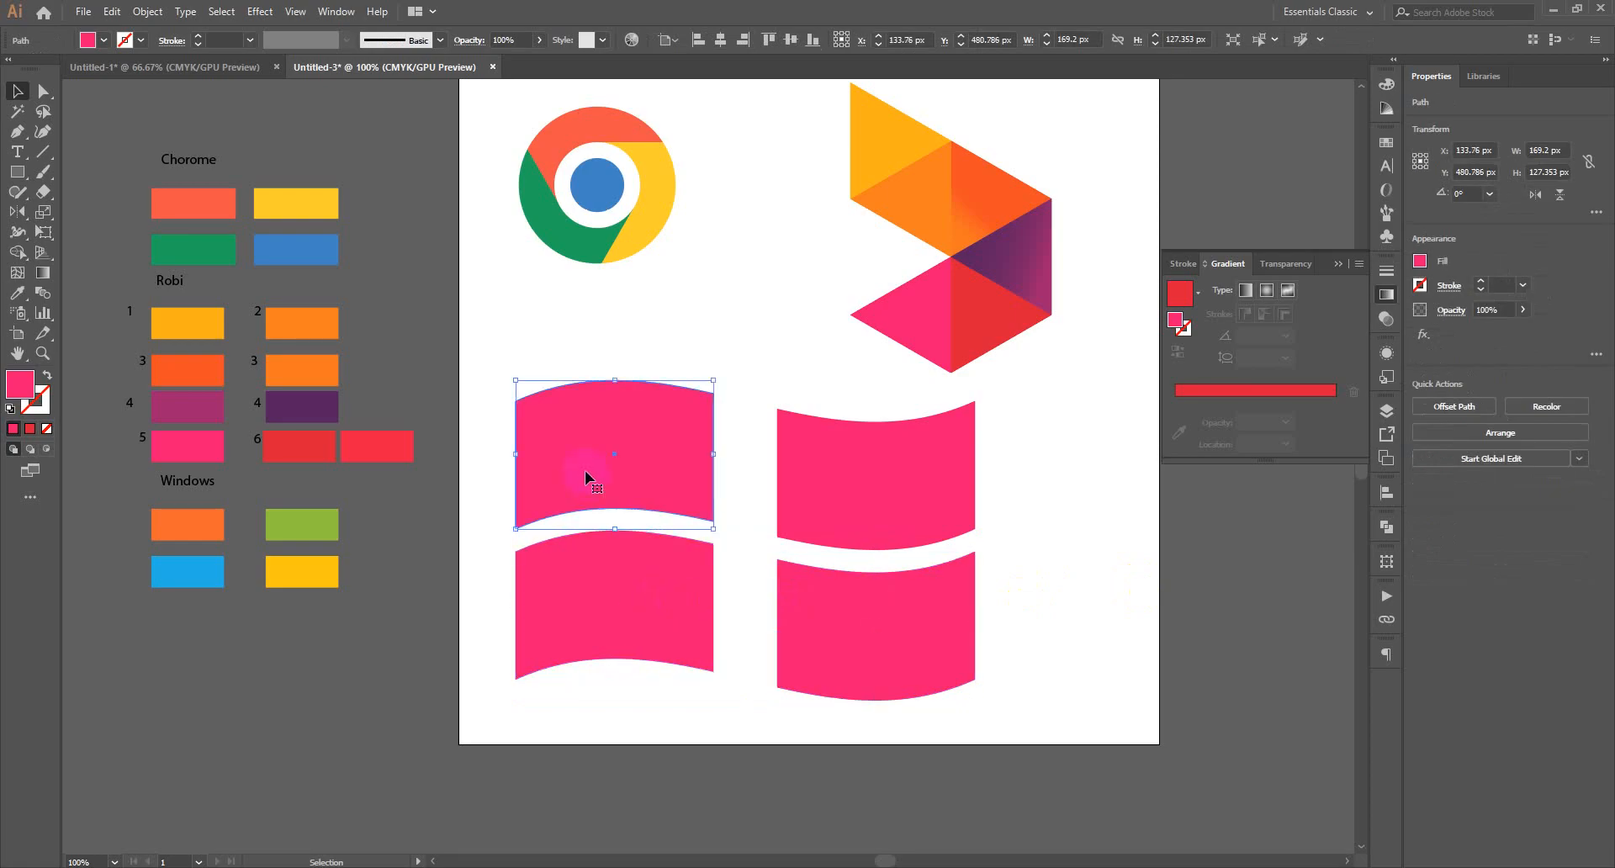
pyautogui.click(18, 294)
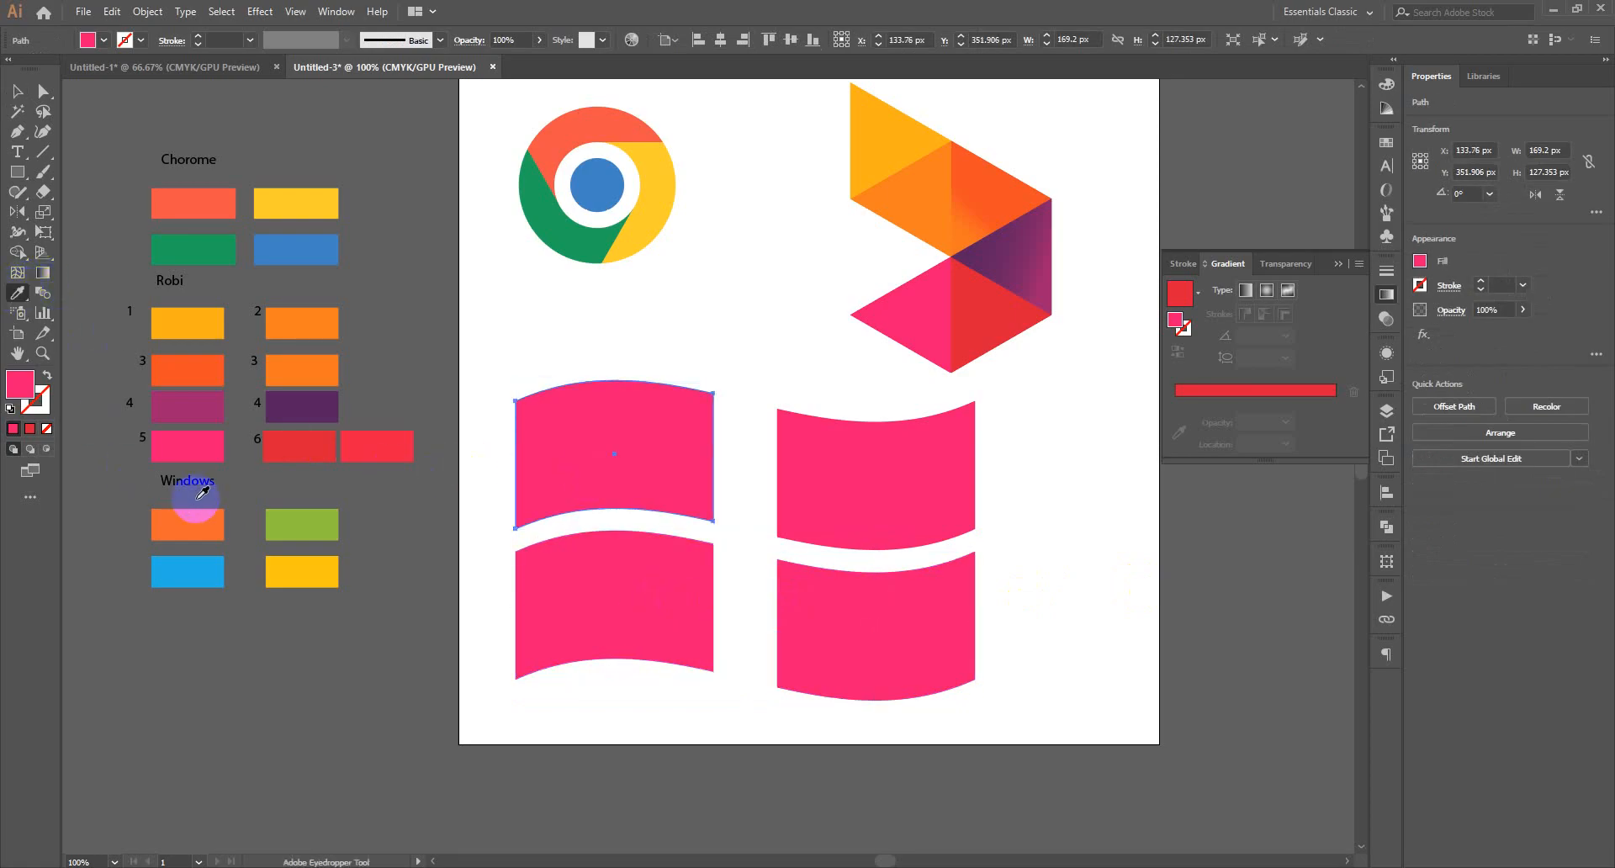
pyautogui.click(188, 524)
pyautogui.click(17, 90)
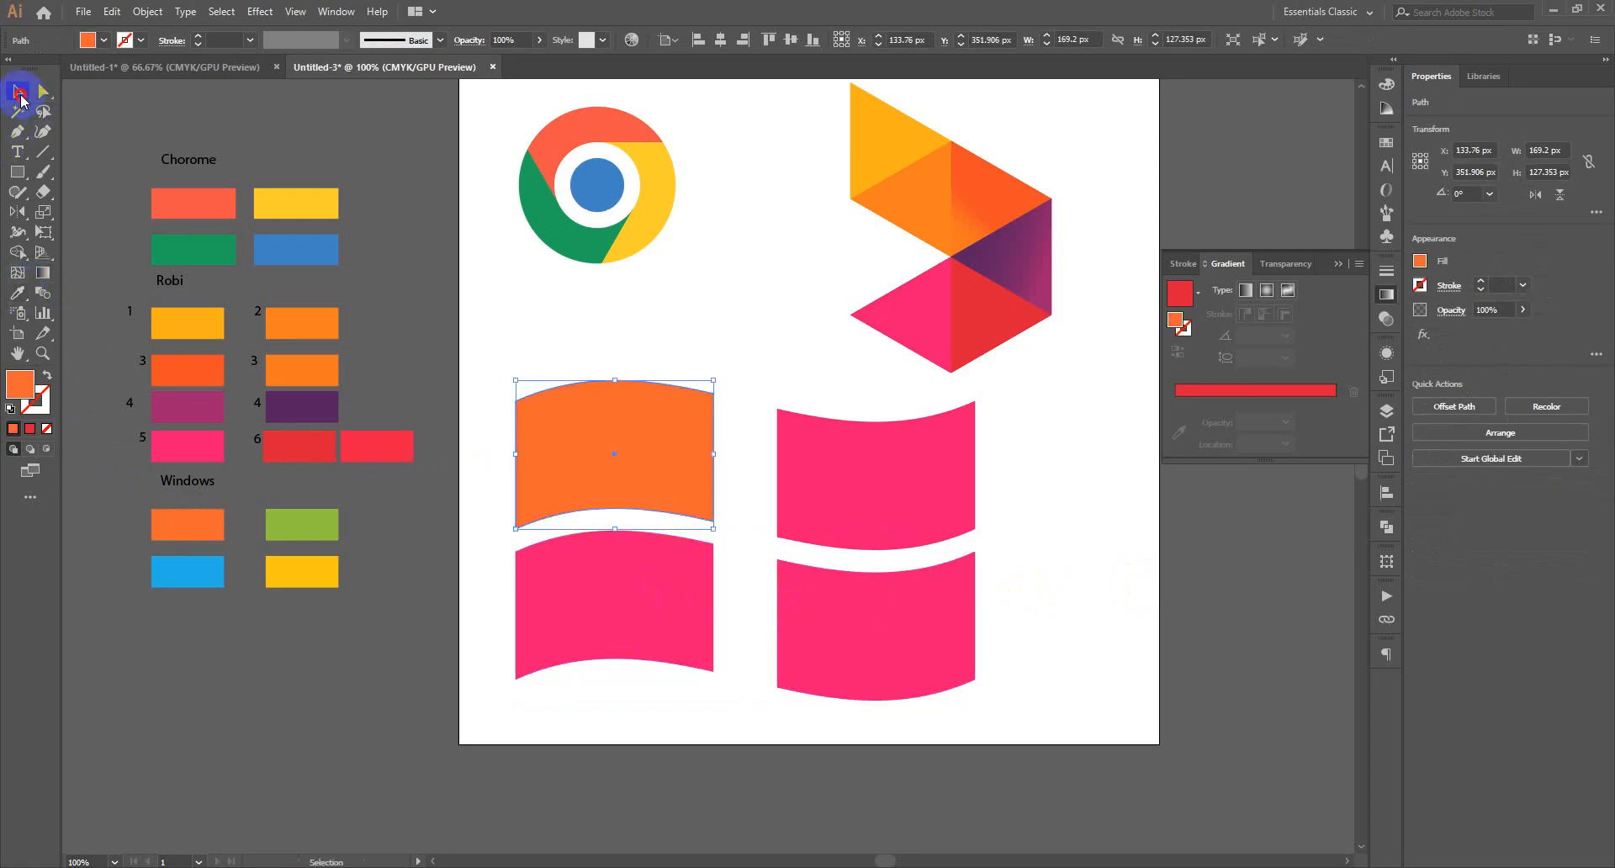
# Fill the upper-right flag panel with the green sampled from the Windows swatches.
pyautogui.click(883, 471)
pyautogui.click(18, 293)
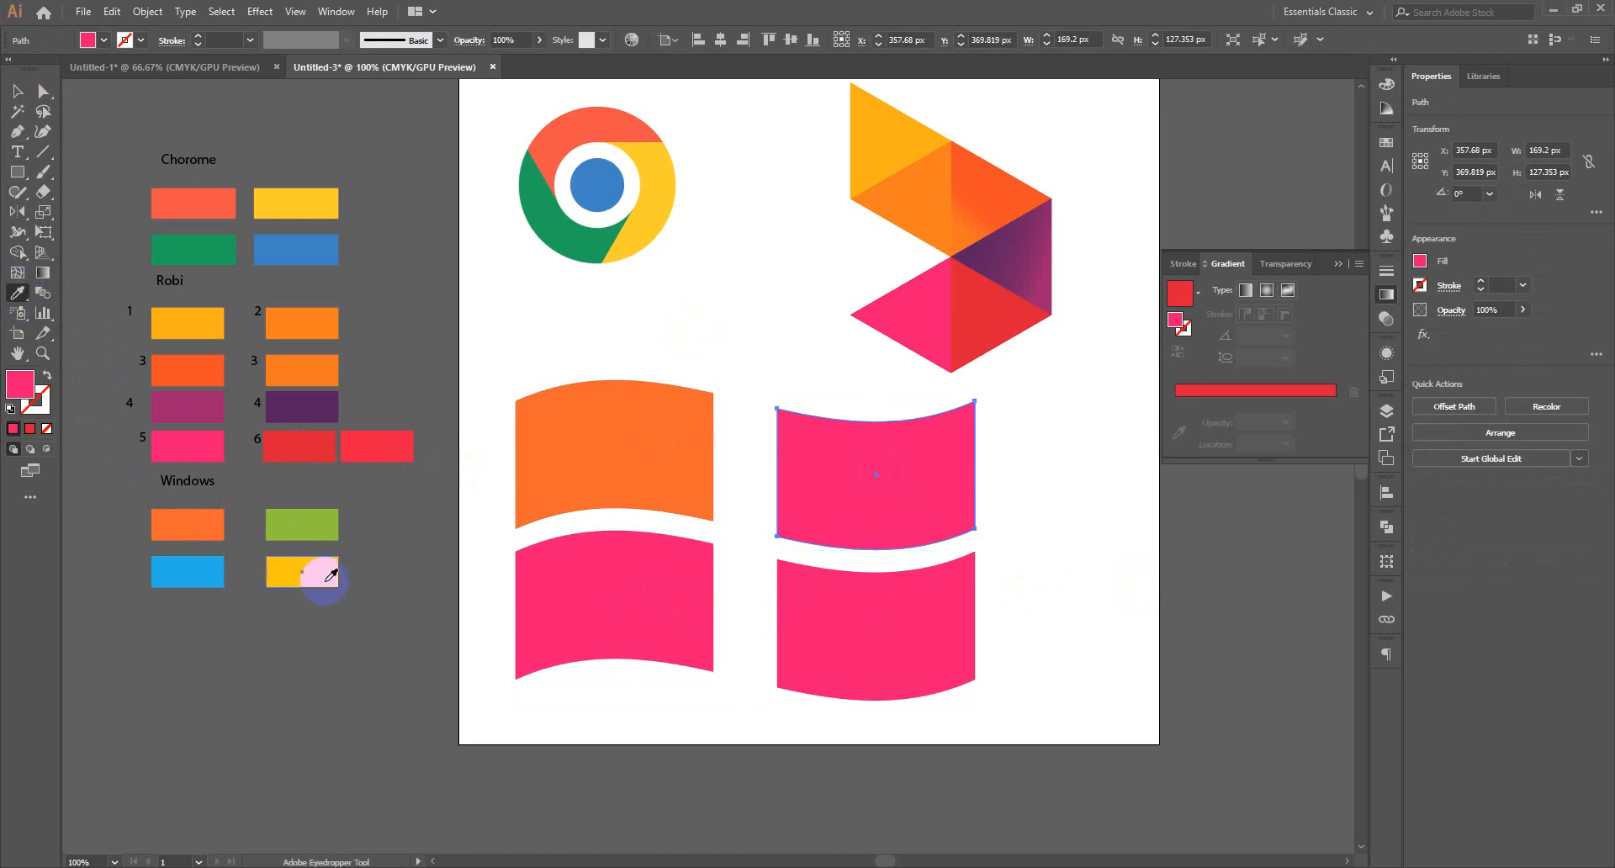
pyautogui.click(290, 525)
pyautogui.click(17, 90)
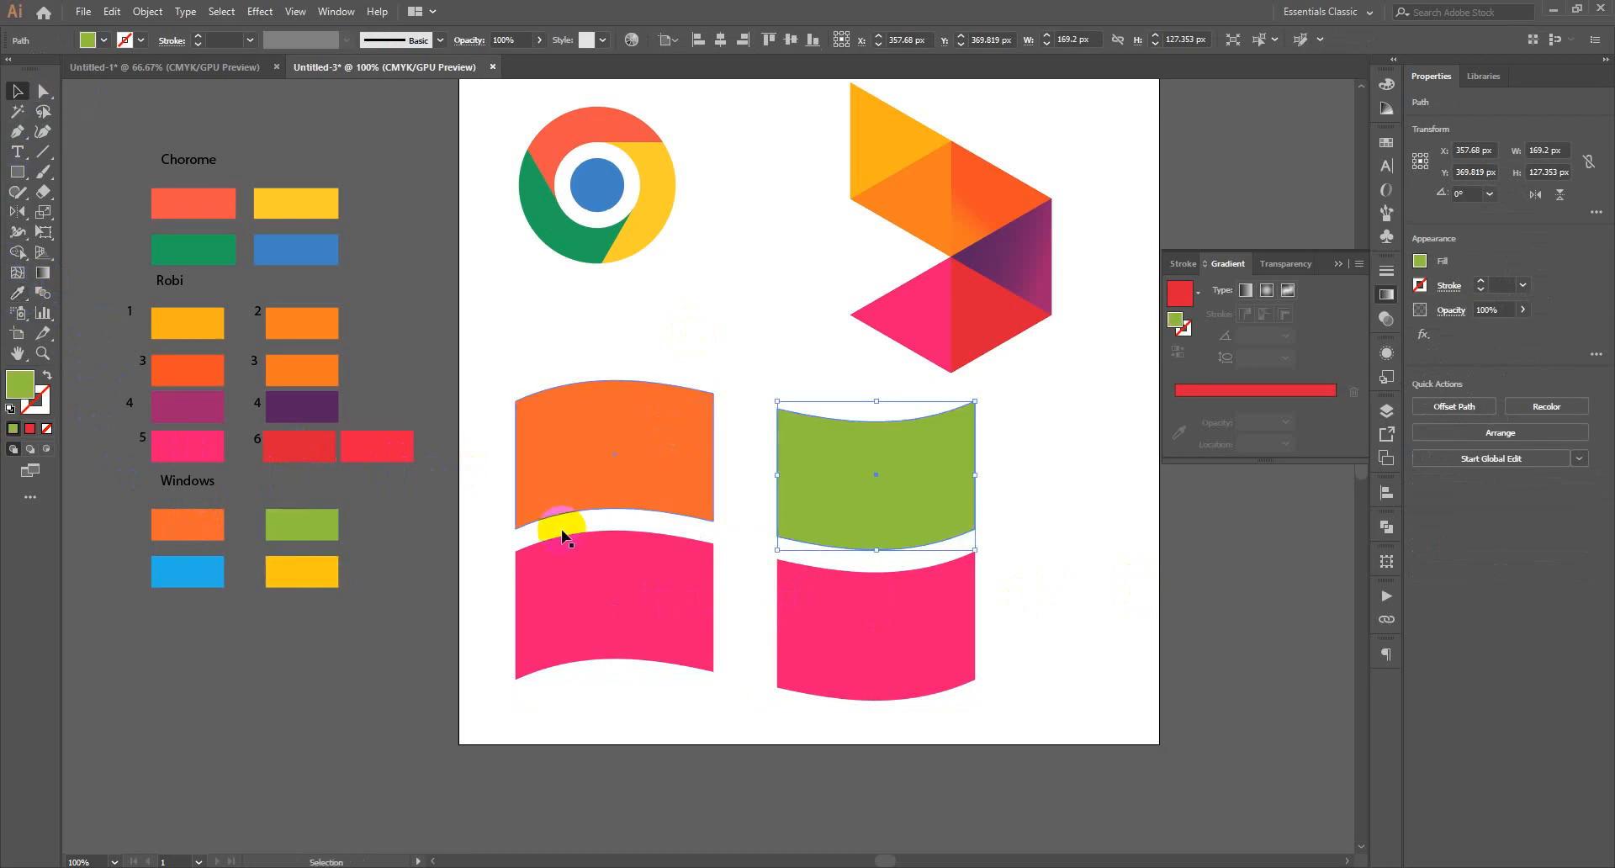
# Fill the lower-left flag panel with the blue sampled from the Windows swatches.
pyautogui.click(609, 608)
pyautogui.click(18, 294)
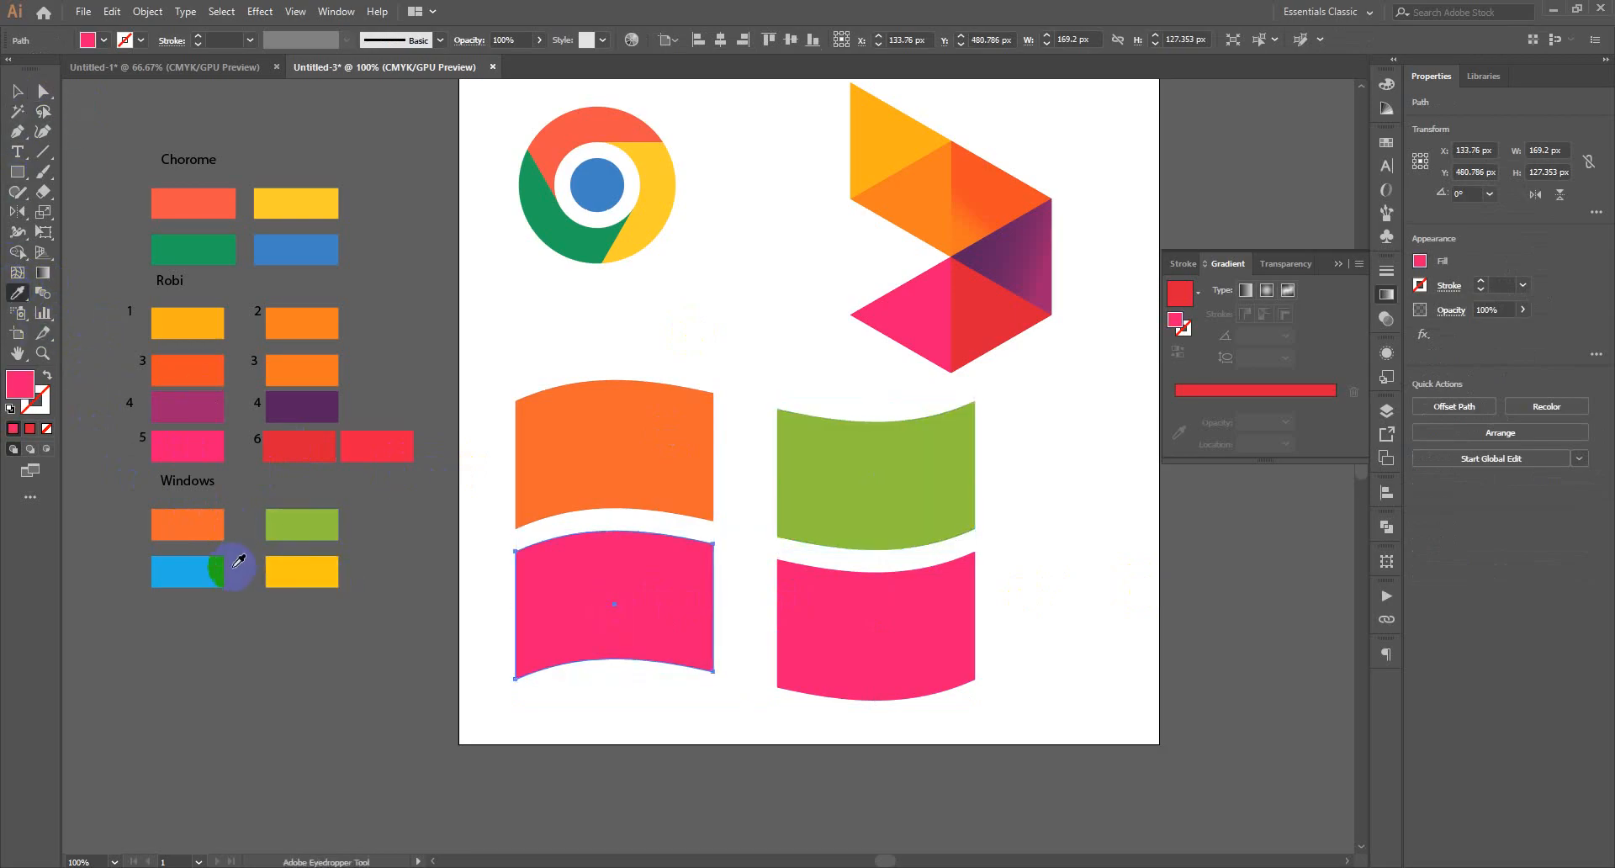
pyautogui.click(202, 570)
pyautogui.click(17, 93)
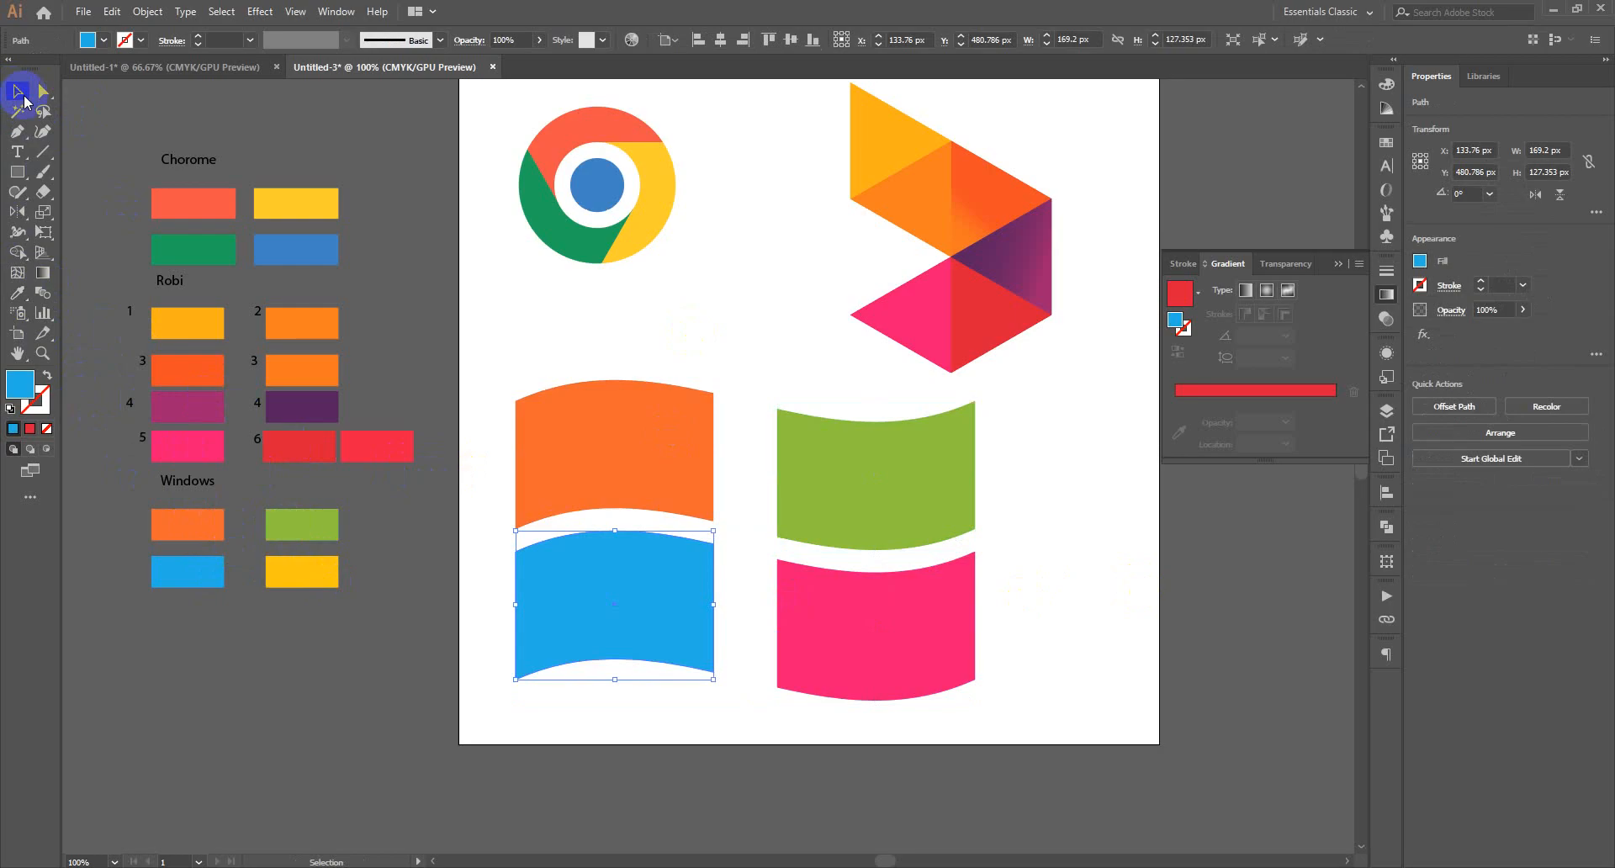
# Fill the lower-right flag panel with the yellow sampled from the Windows swatches and deselect it.
pyautogui.click(866, 623)
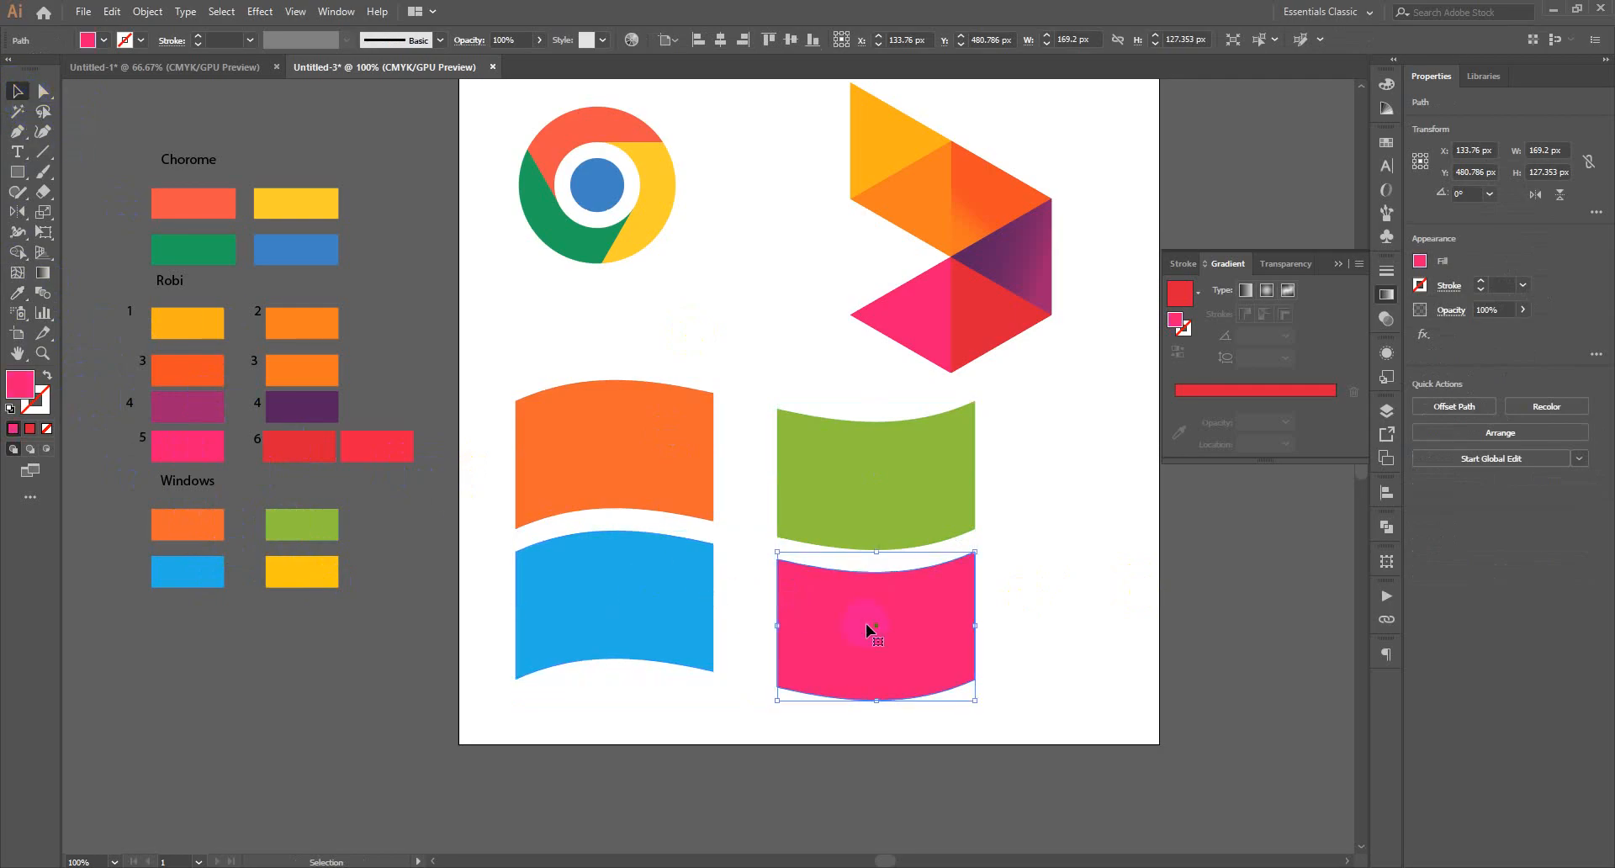
pyautogui.click(17, 294)
pyautogui.click(299, 572)
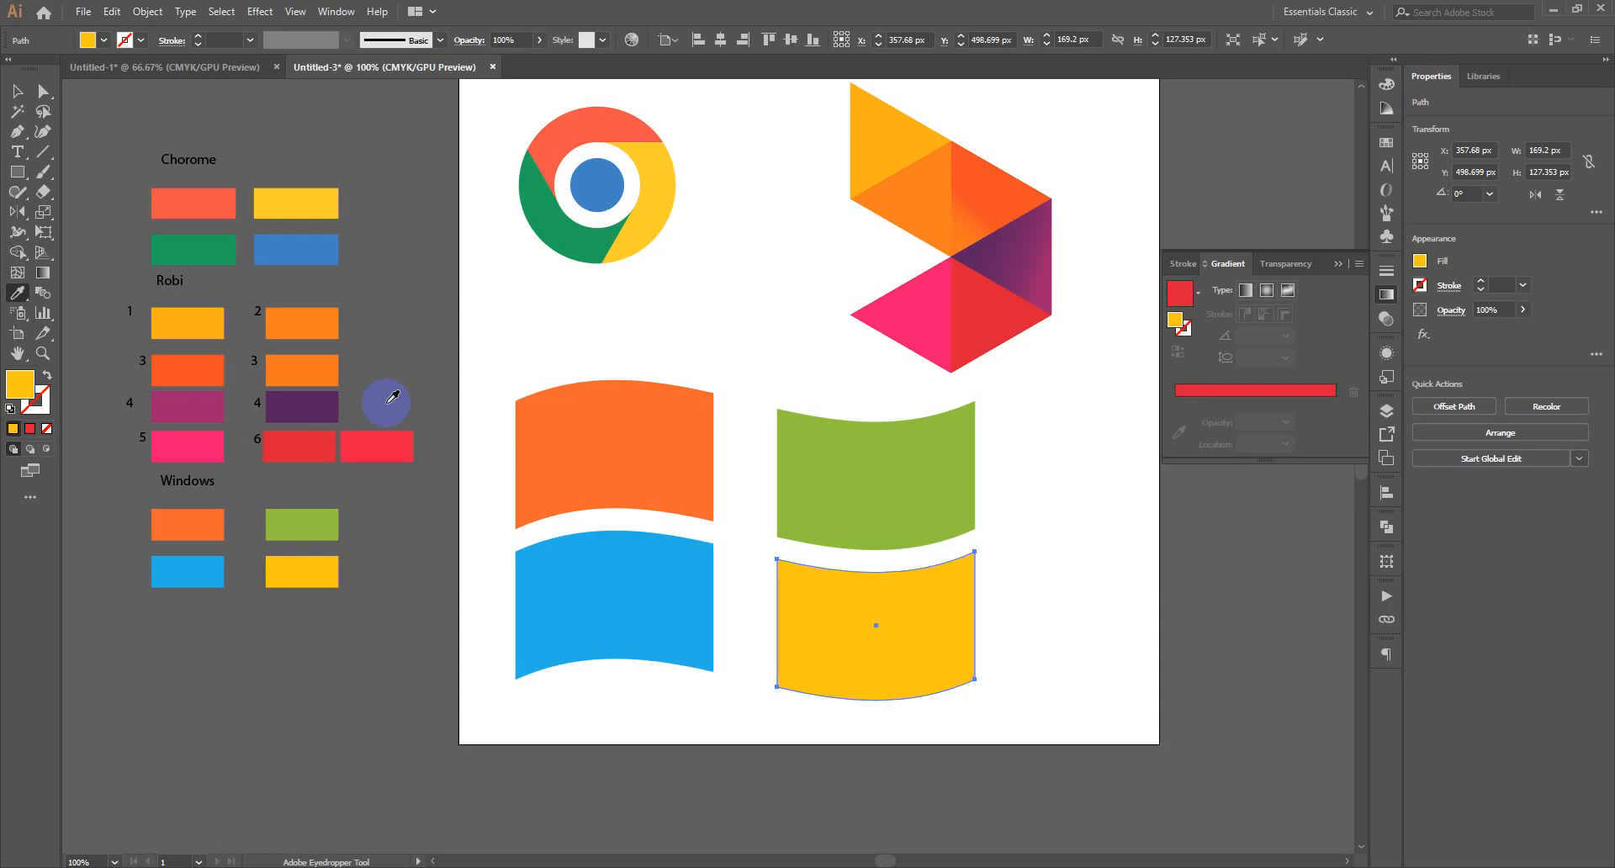
pyautogui.scroll(1, 407, 367)
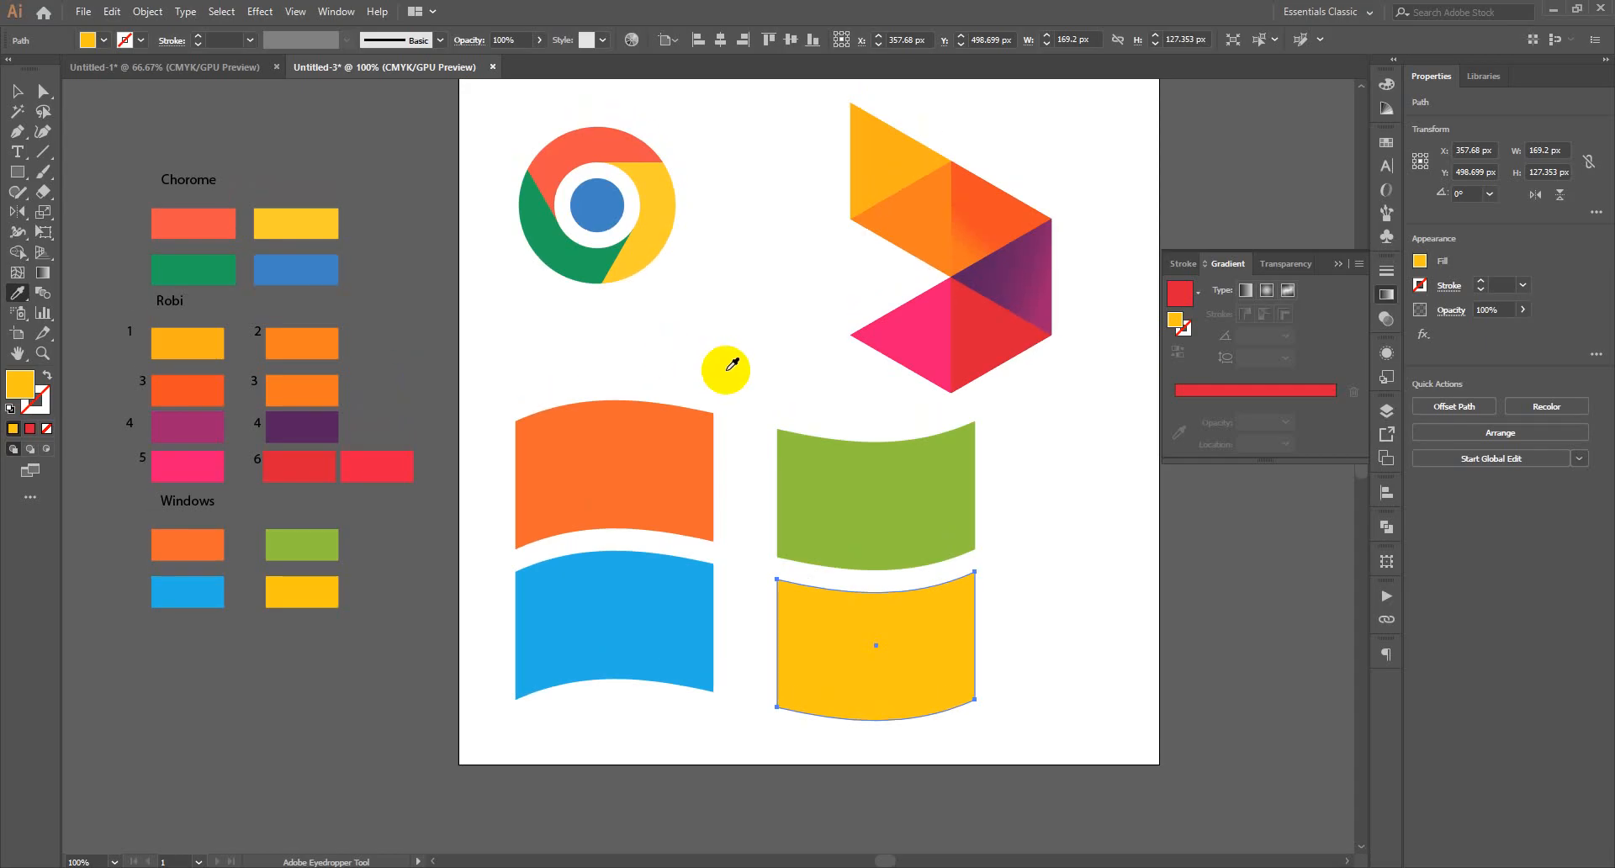
pyautogui.scroll(2, 726, 370)
pyautogui.scroll(-1, 765, 417)
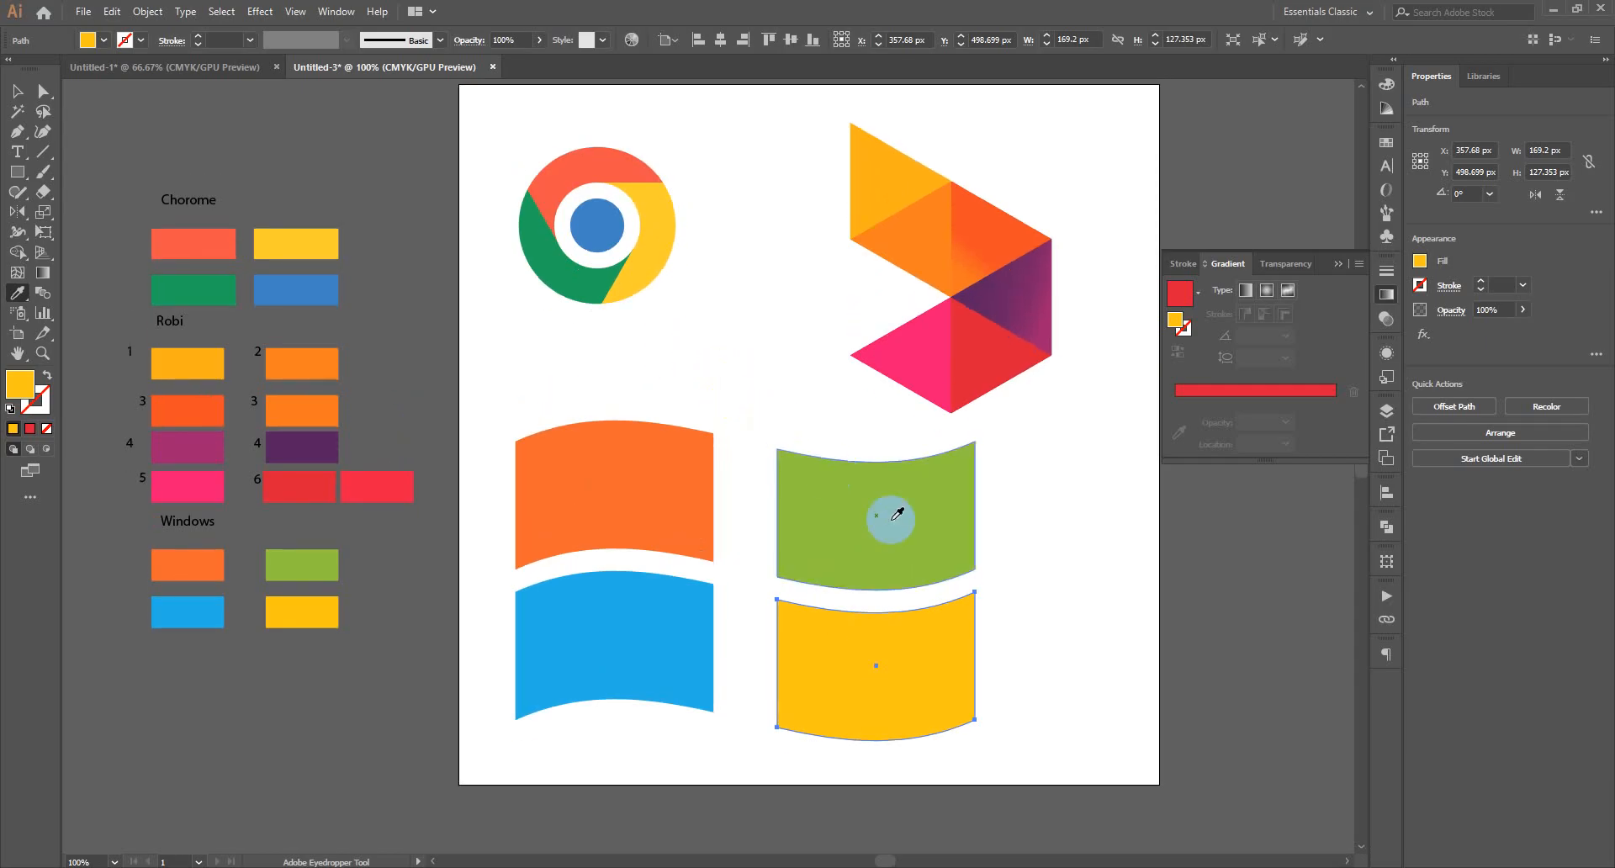
pyautogui.click(17, 91)
pyautogui.click(715, 366)
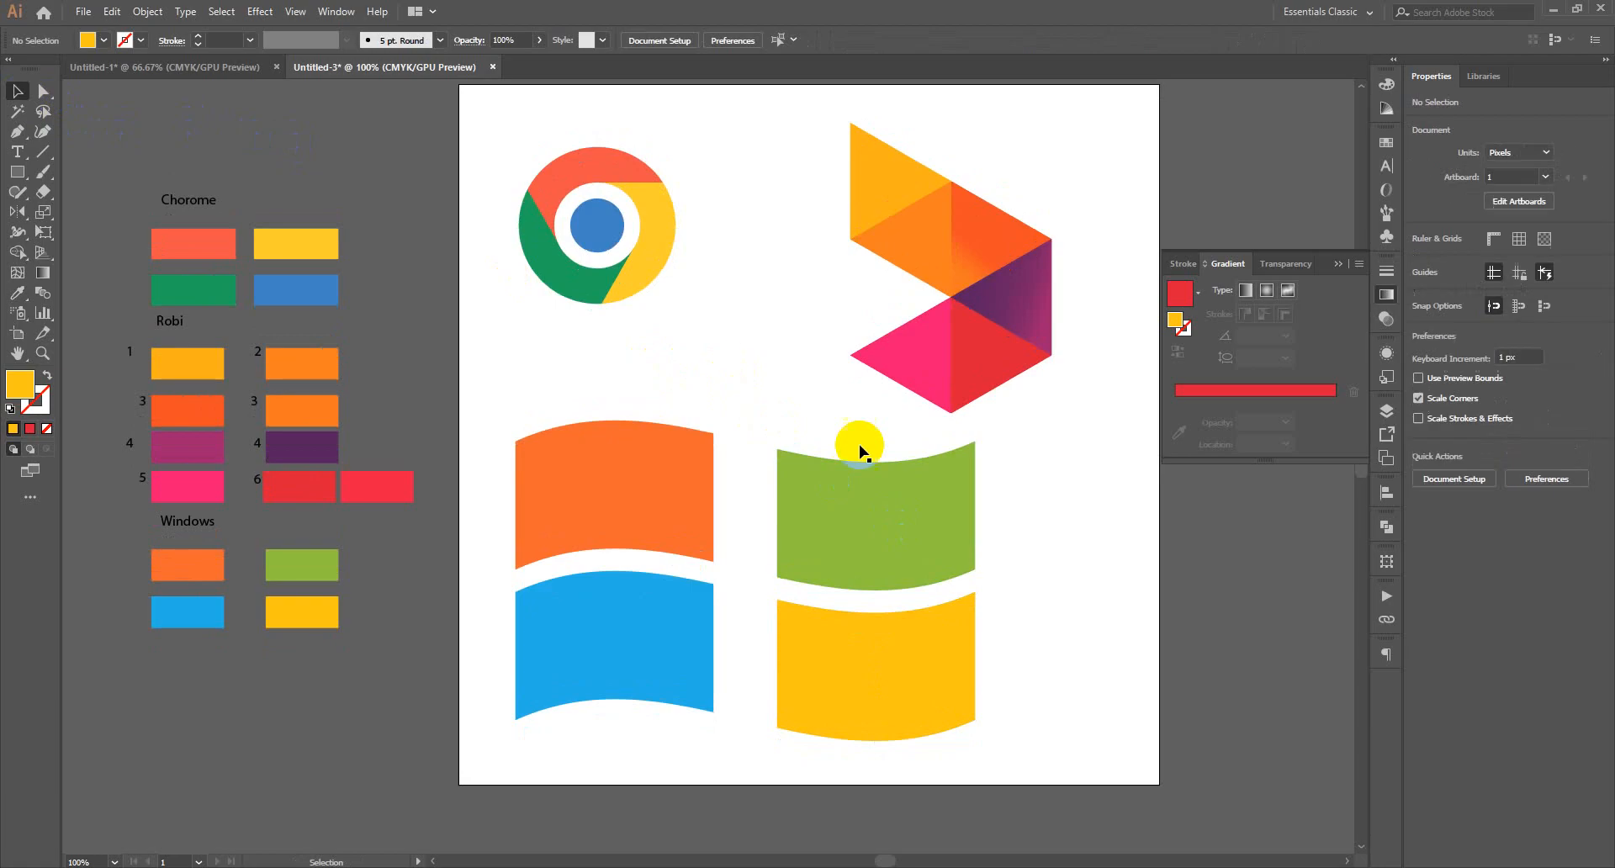